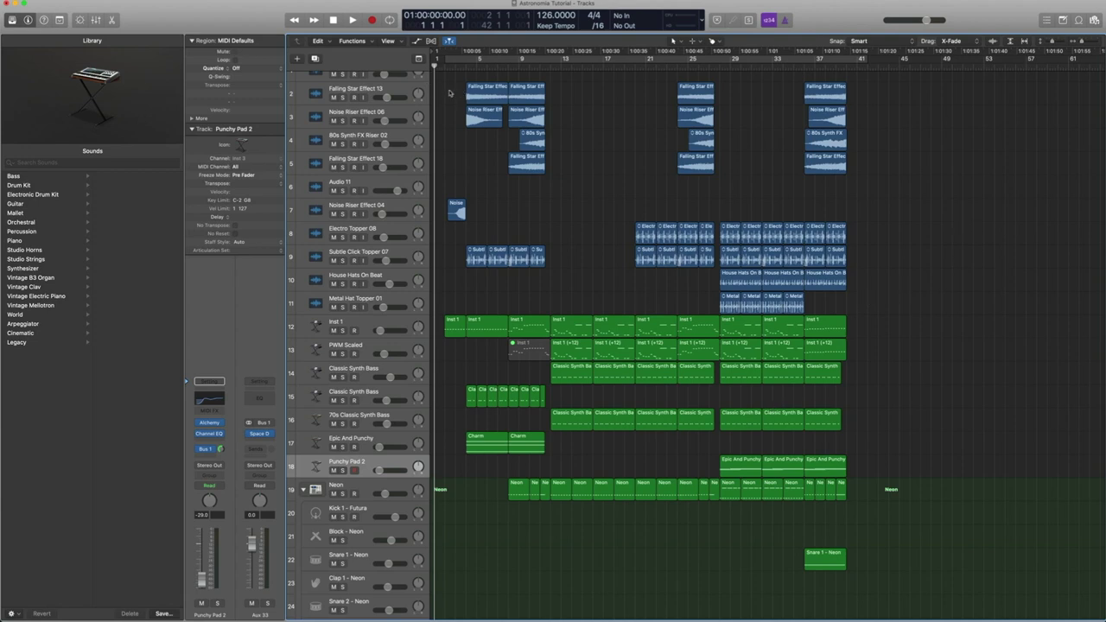
Step: Play through the arrangement, then stop and return the playhead to the project start
{"action": "key", "text": "space"}
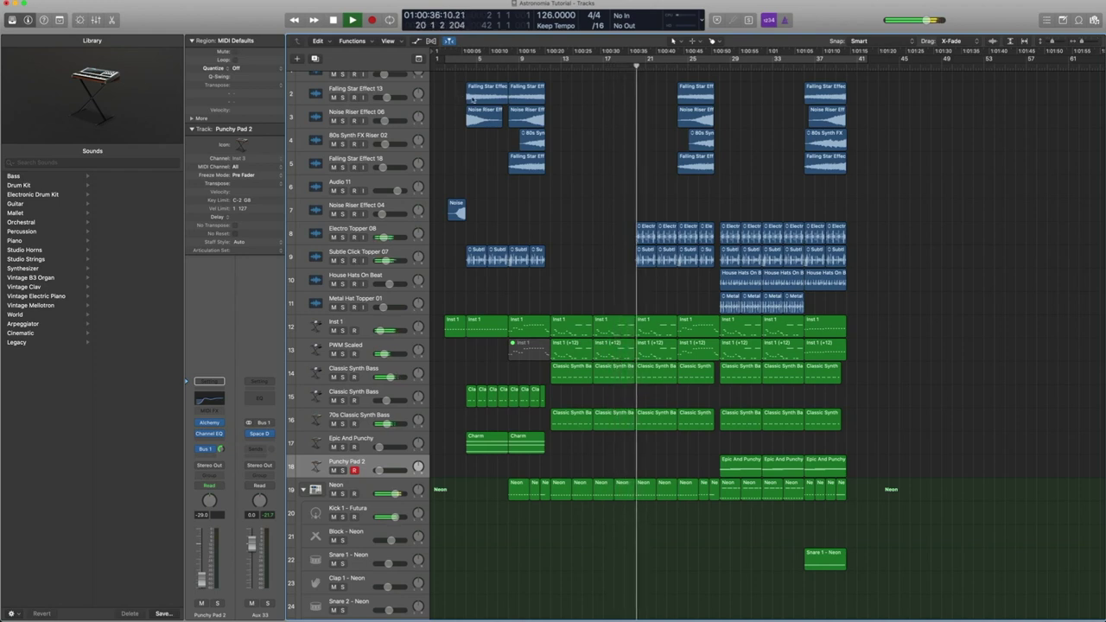
{"action": "scroll", "coordinate": [473, 99], "scroll_direction": "up", "scroll_amount": 1}
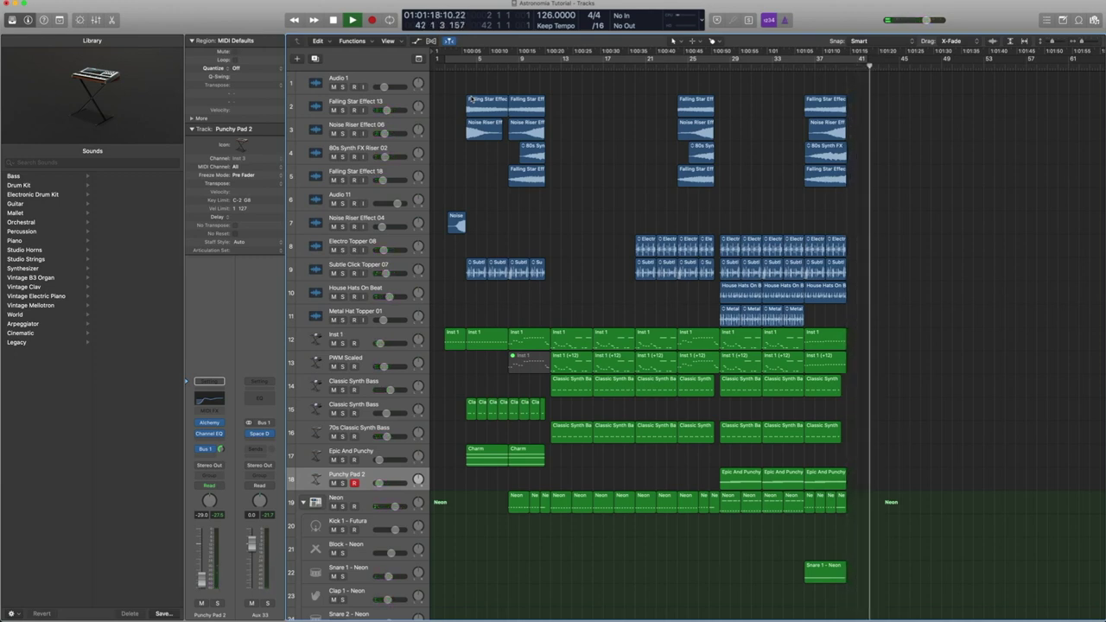
{"action": "key", "text": "space"}
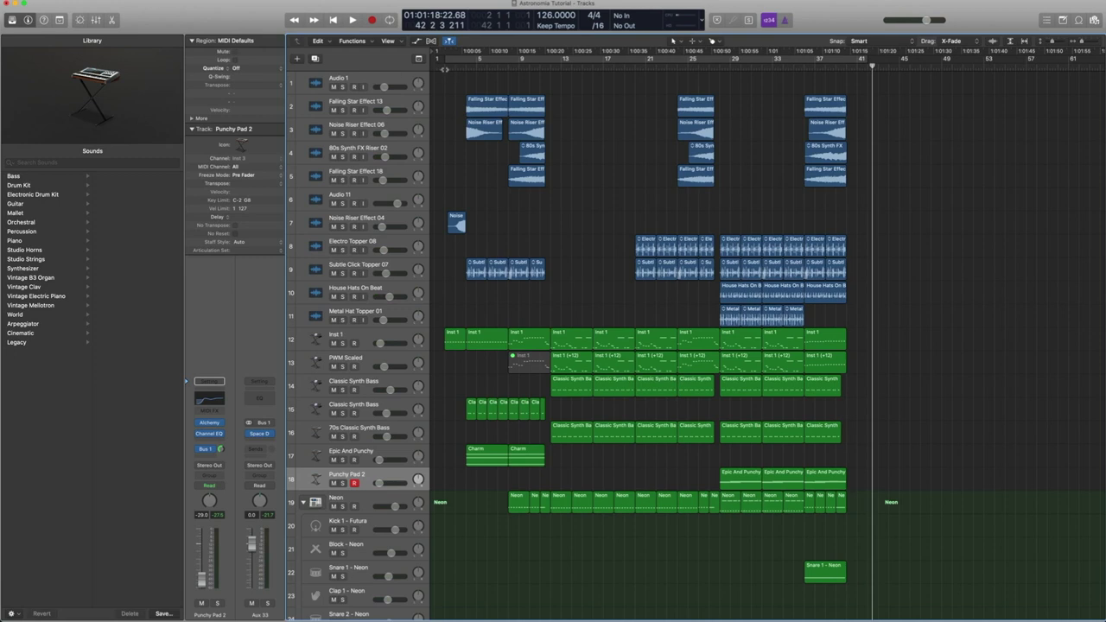
{"action": "key", "text": "Return"}
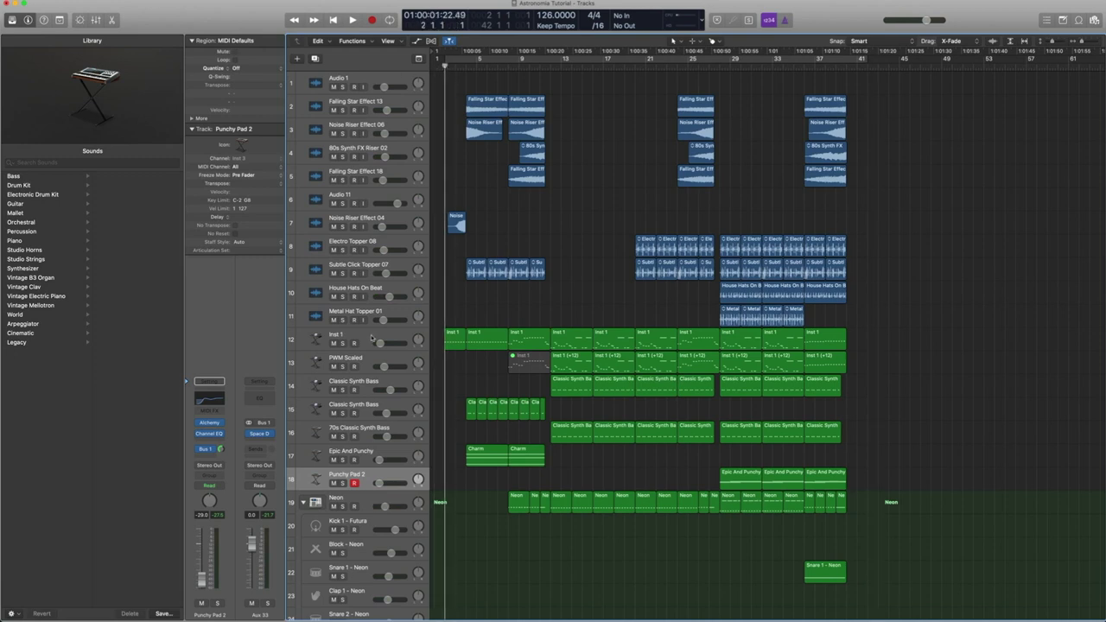
Step: Select Inst 1, open its ES2 synth and browse instruments without changing it
{"action": "left_click", "coordinate": [361, 343]}
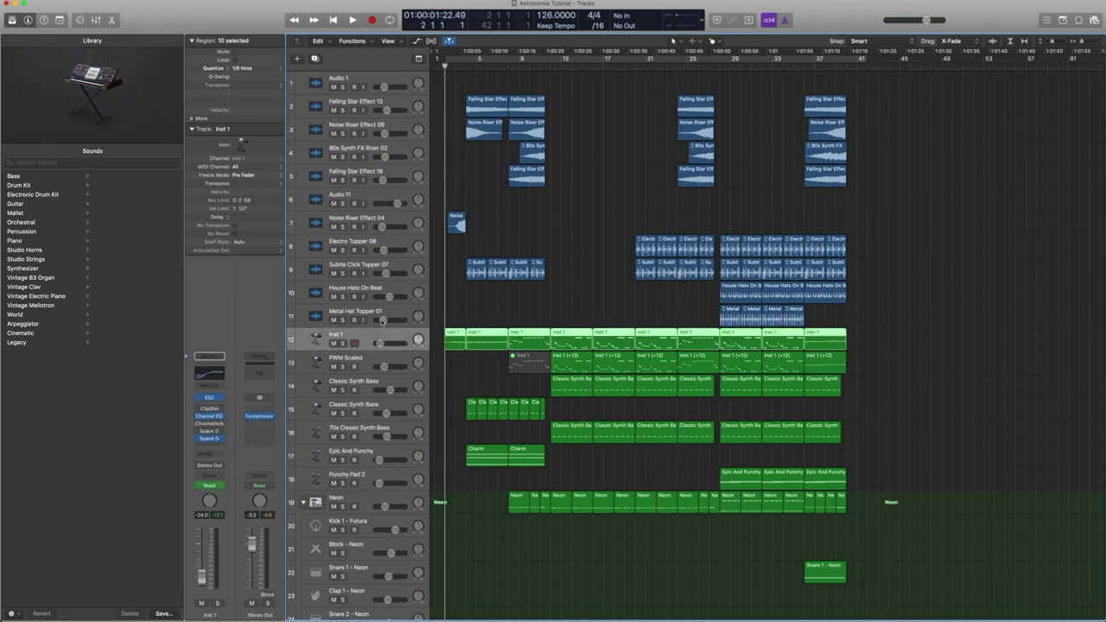
{"action": "left_click", "coordinate": [209, 398]}
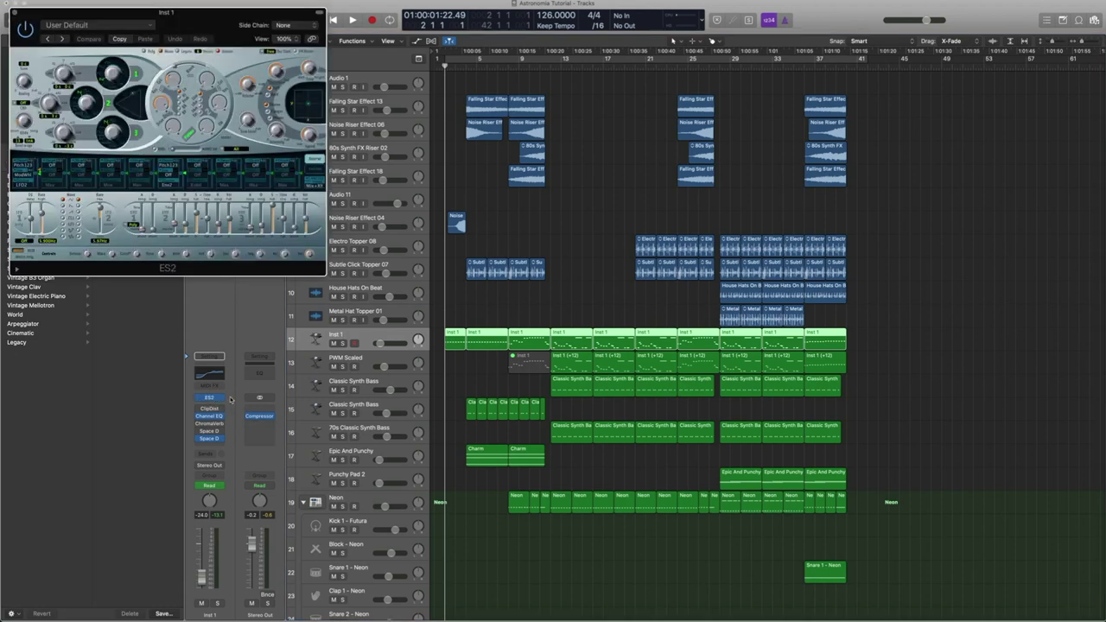
{"action": "left_click", "coordinate": [222, 399]}
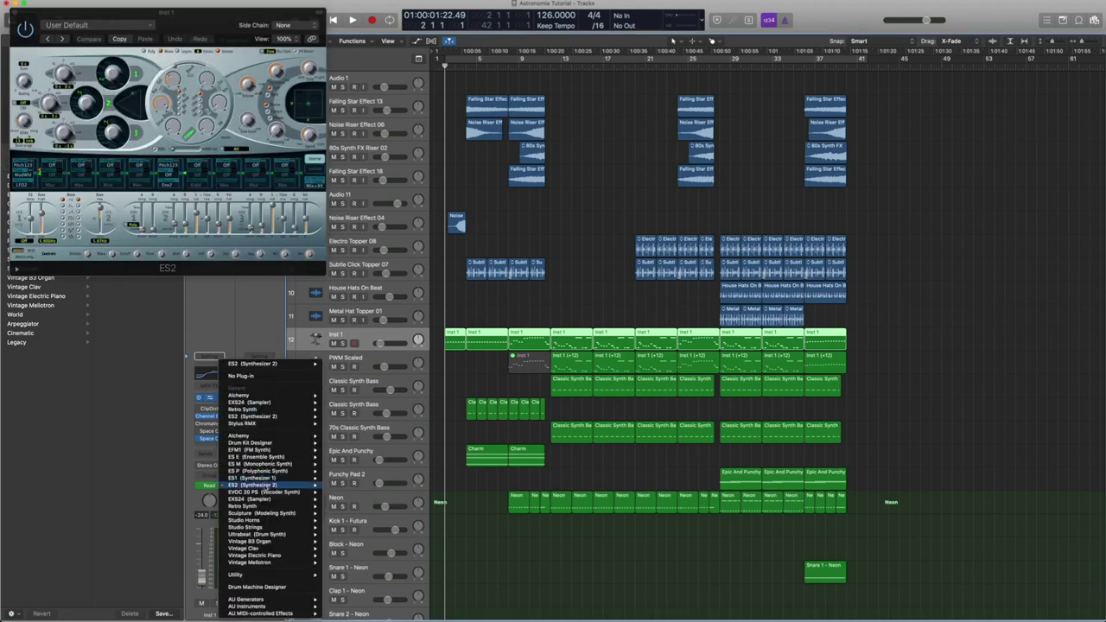
{"action": "mouse_move", "coordinate": [266, 490]}
{"action": "left_click", "coordinate": [241, 319]}
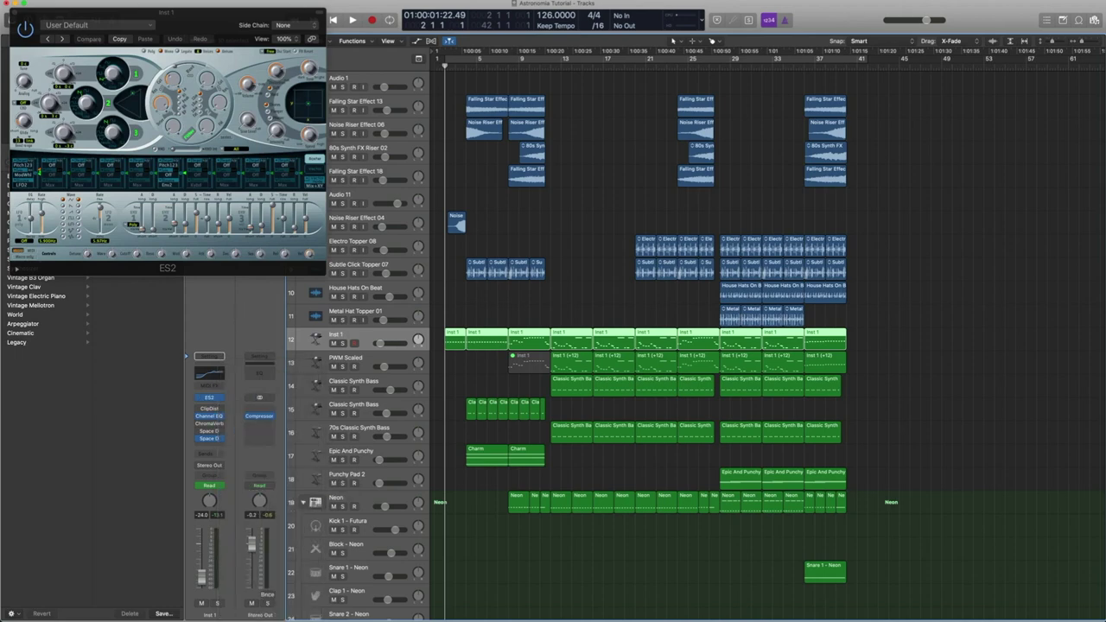
Step: Move the ES2 window off the library to the right, then close it
{"action": "left_click_drag", "start_coordinate": [184, 14], "coordinate": [774, 135]}
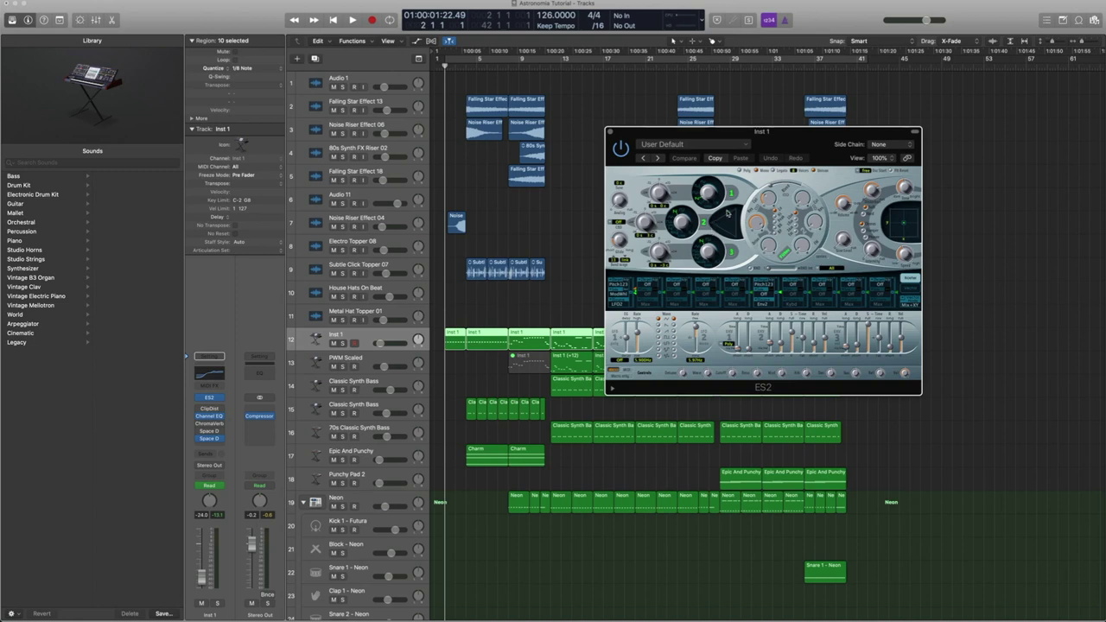
{"action": "left_click_drag", "start_coordinate": [663, 130], "coordinate": [654, 131]}
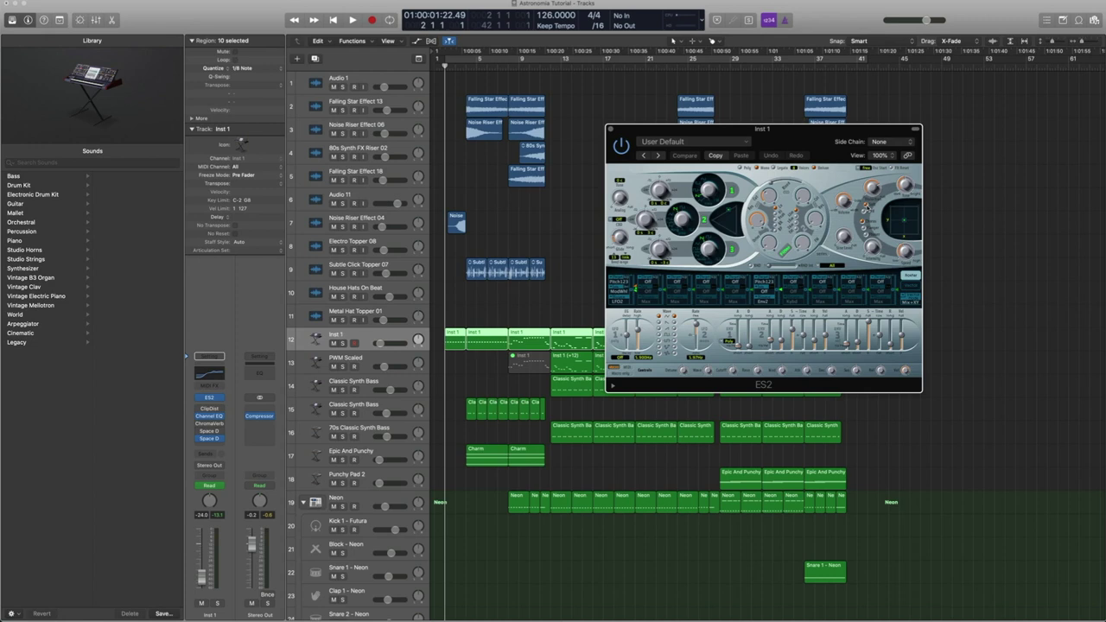
{"action": "left_click_drag", "start_coordinate": [754, 144], "coordinate": [882, 139]}
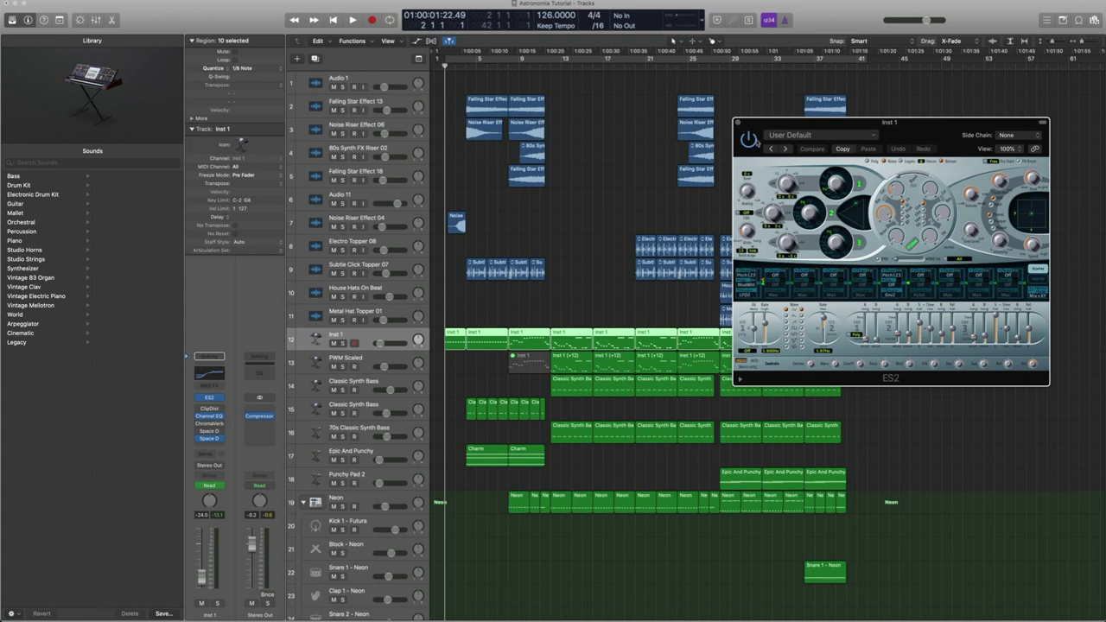
{"action": "left_click", "coordinate": [737, 123]}
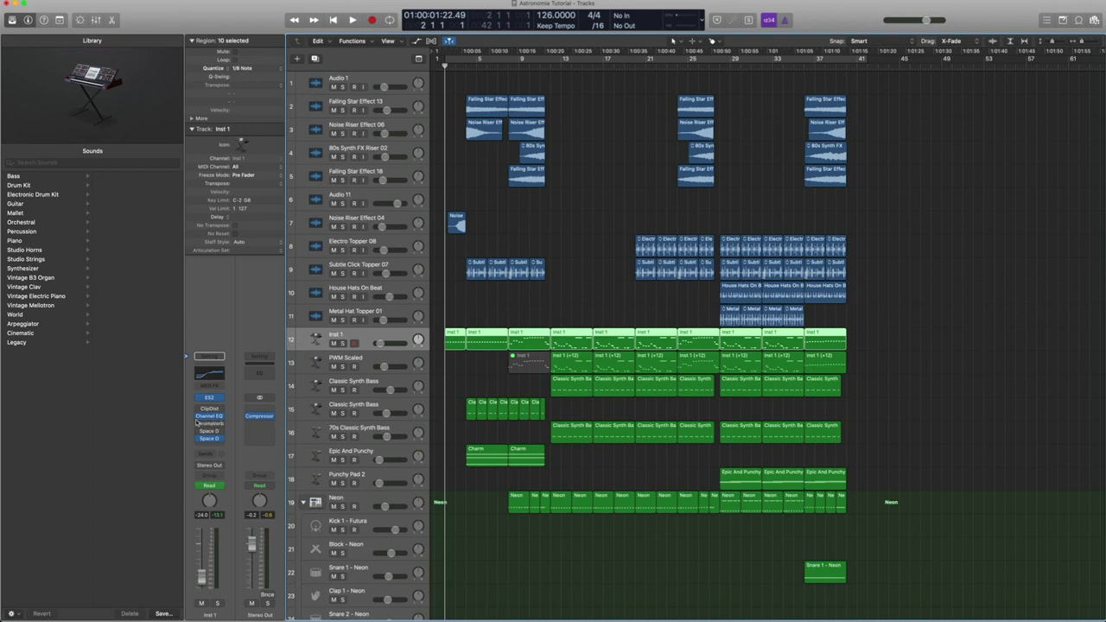
{"action": "left_click", "coordinate": [209, 416]}
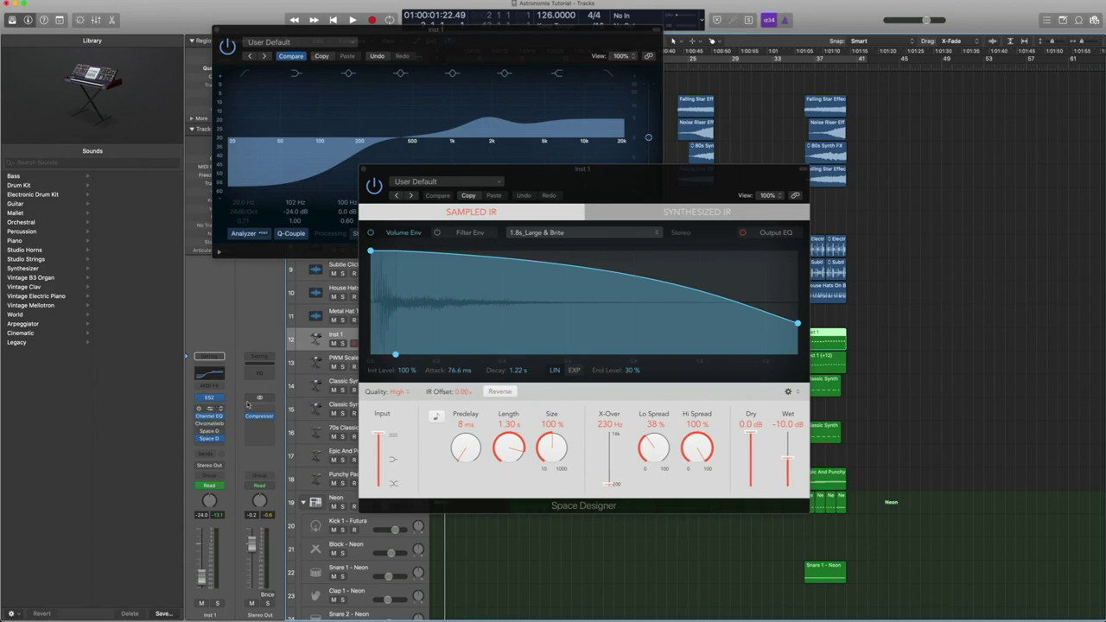
{"action": "left_click_drag", "start_coordinate": [553, 169], "coordinate": [760, 161]}
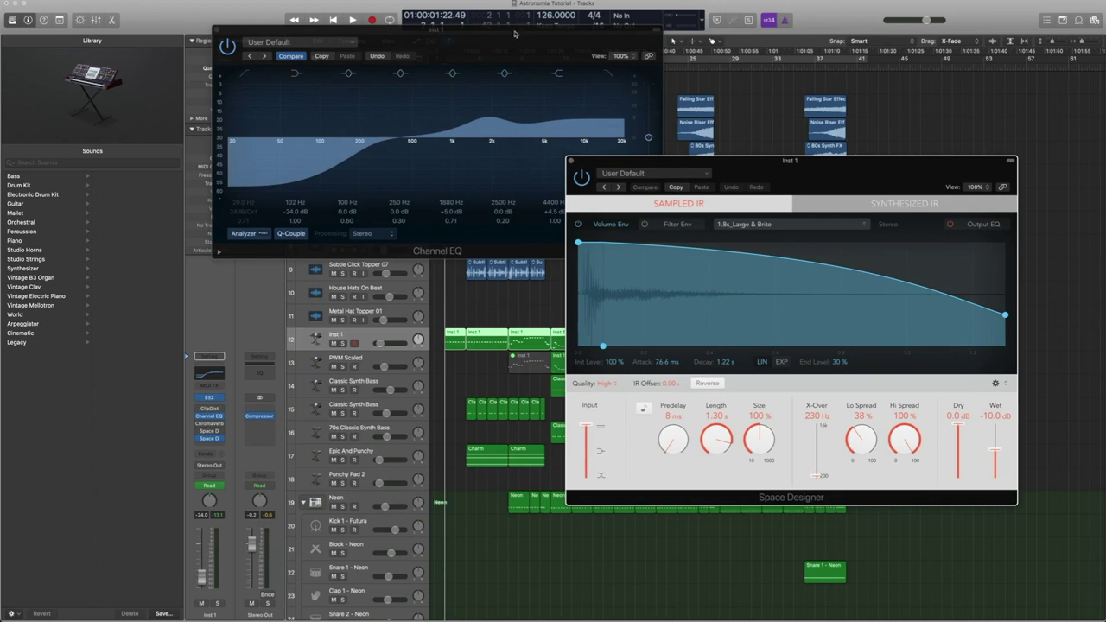
{"action": "left_click_drag", "start_coordinate": [513, 33], "coordinate": [364, 31]}
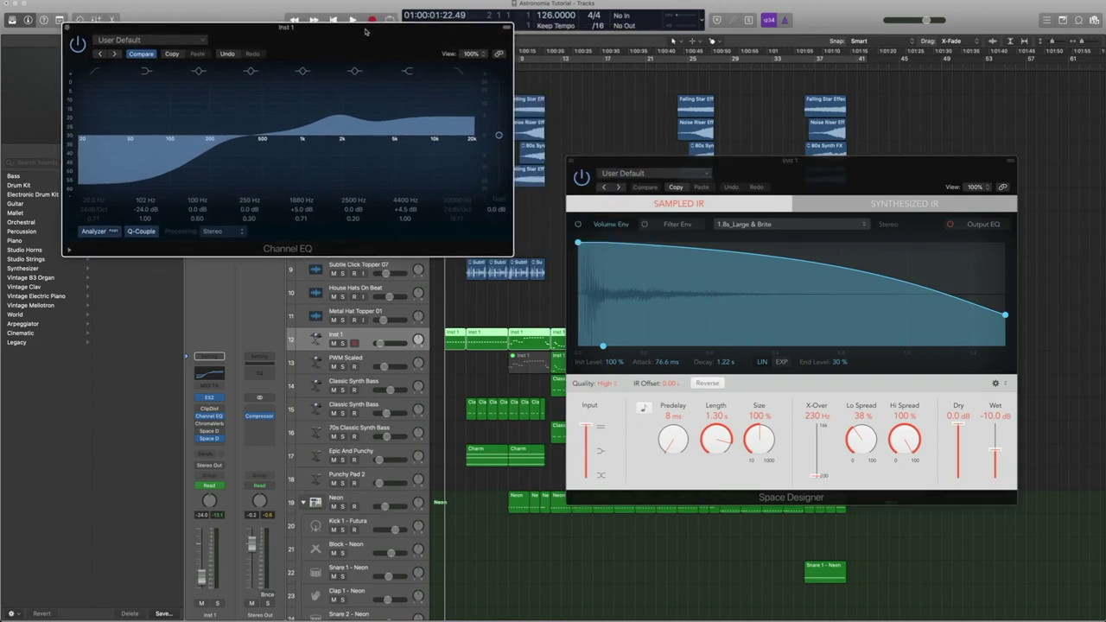
{"action": "left_click", "coordinate": [210, 408]}
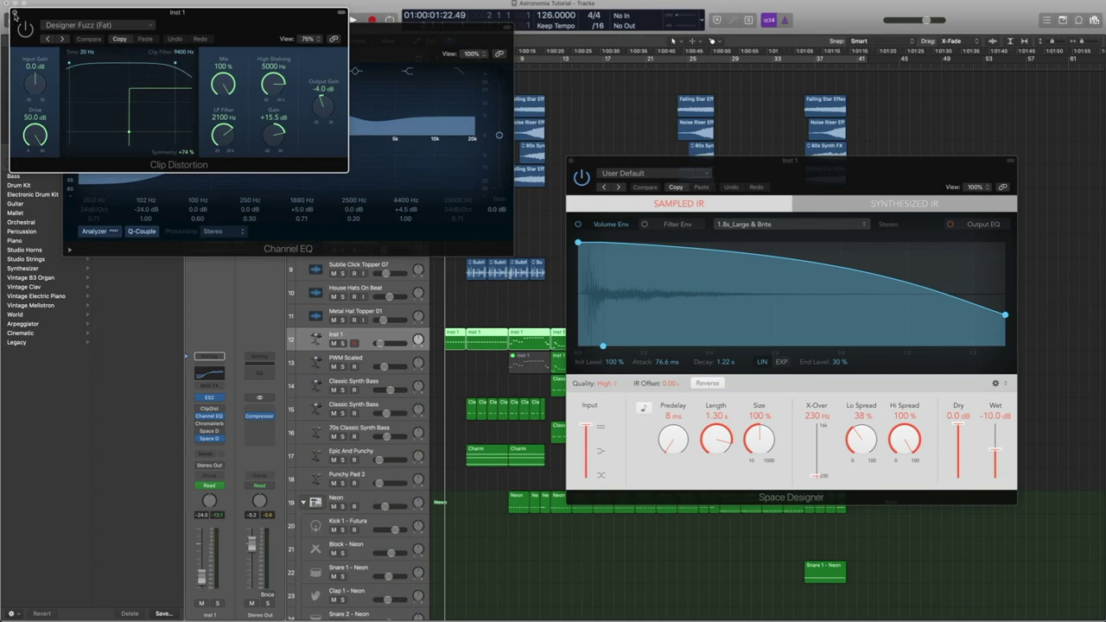
{"action": "left_click", "coordinate": [15, 15]}
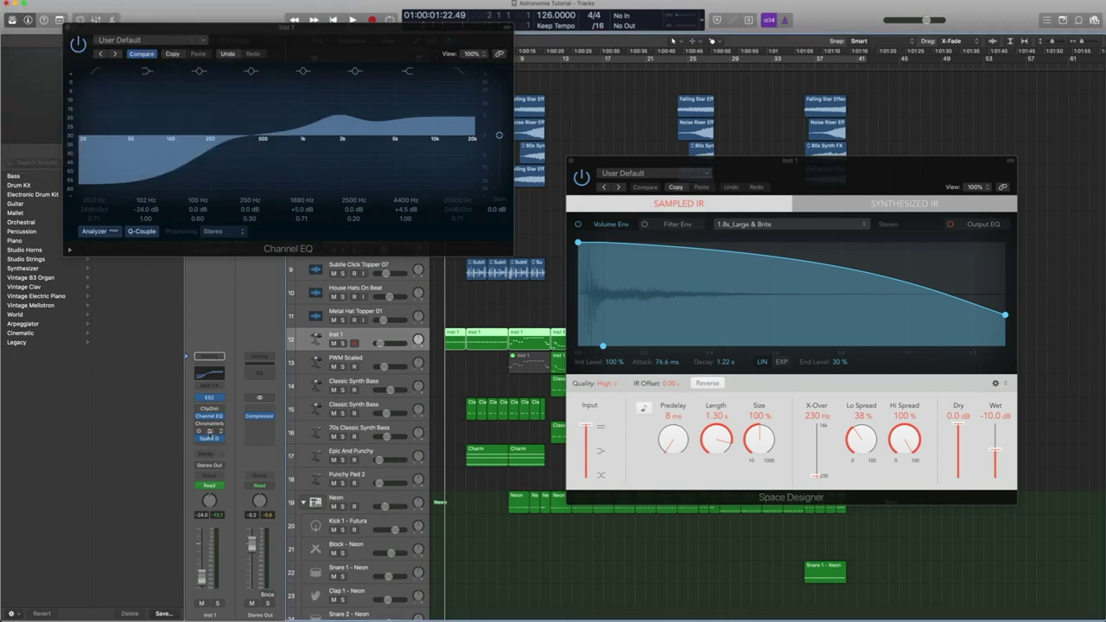
{"action": "left_click_drag", "start_coordinate": [602, 164], "coordinate": [586, 181]}
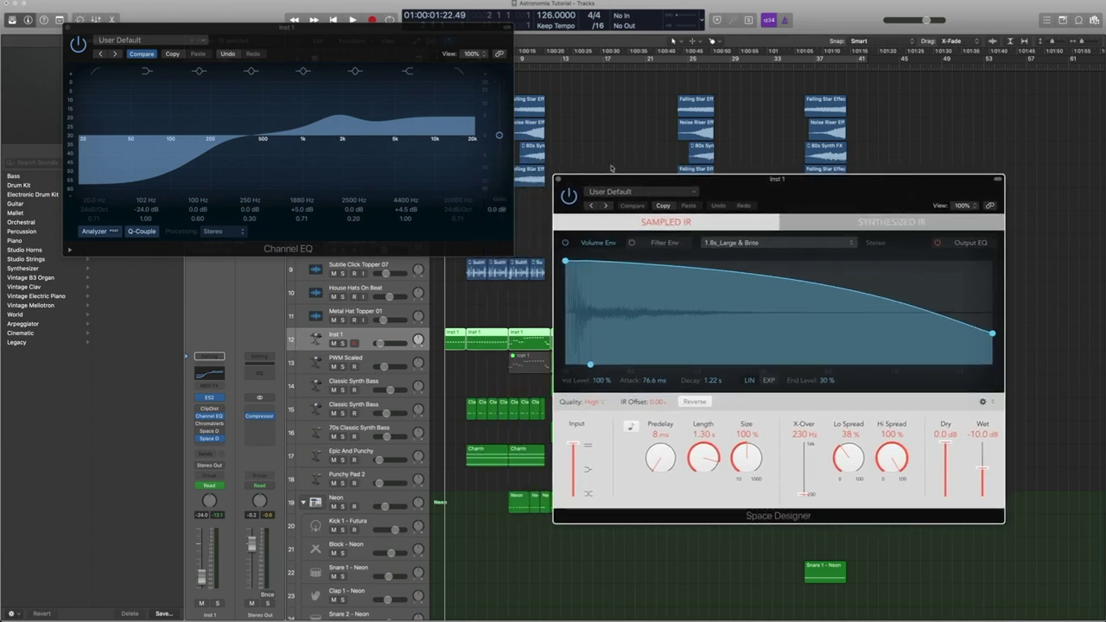
{"action": "left_click", "coordinate": [558, 181]}
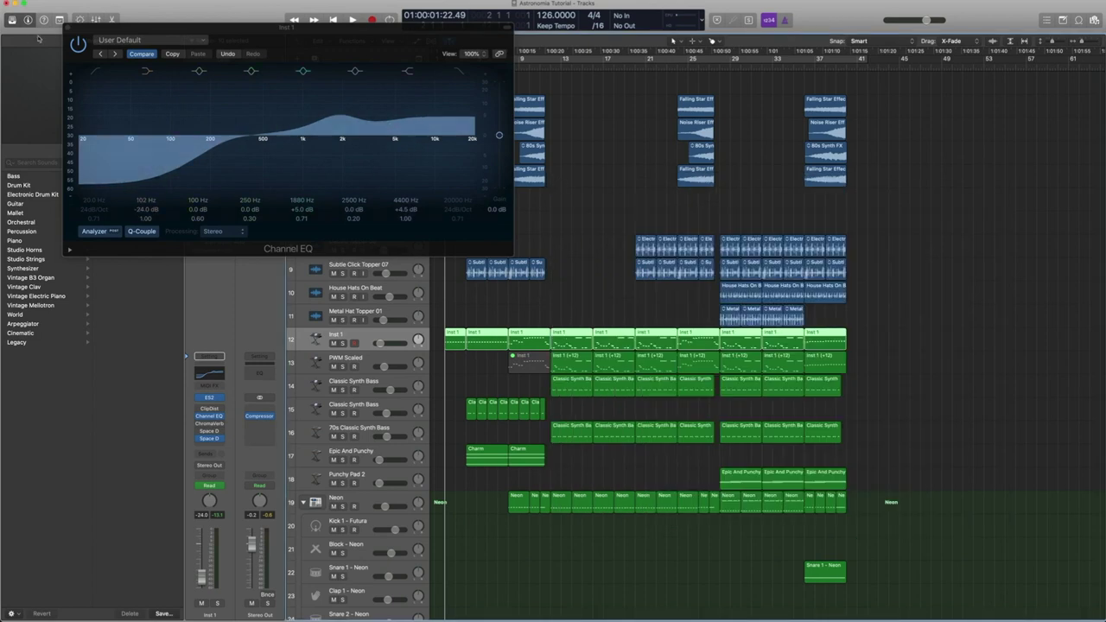
{"action": "left_click_drag", "start_coordinate": [95, 30], "coordinate": [436, 134]}
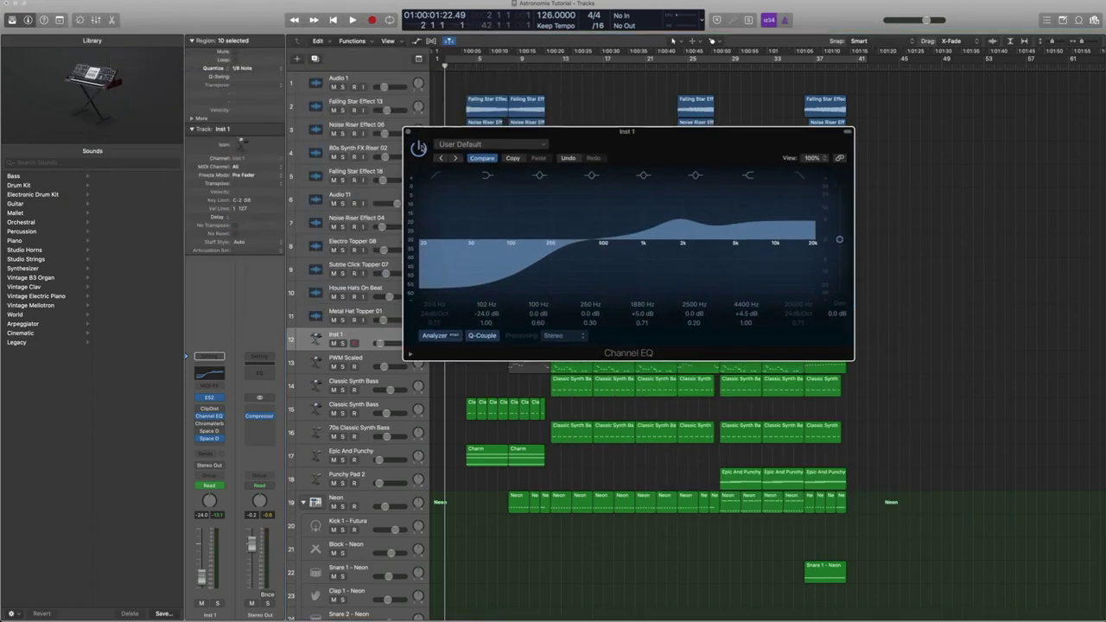
{"action": "left_click", "coordinate": [198, 439]}
{"action": "mouse_move", "coordinate": [198, 416]}
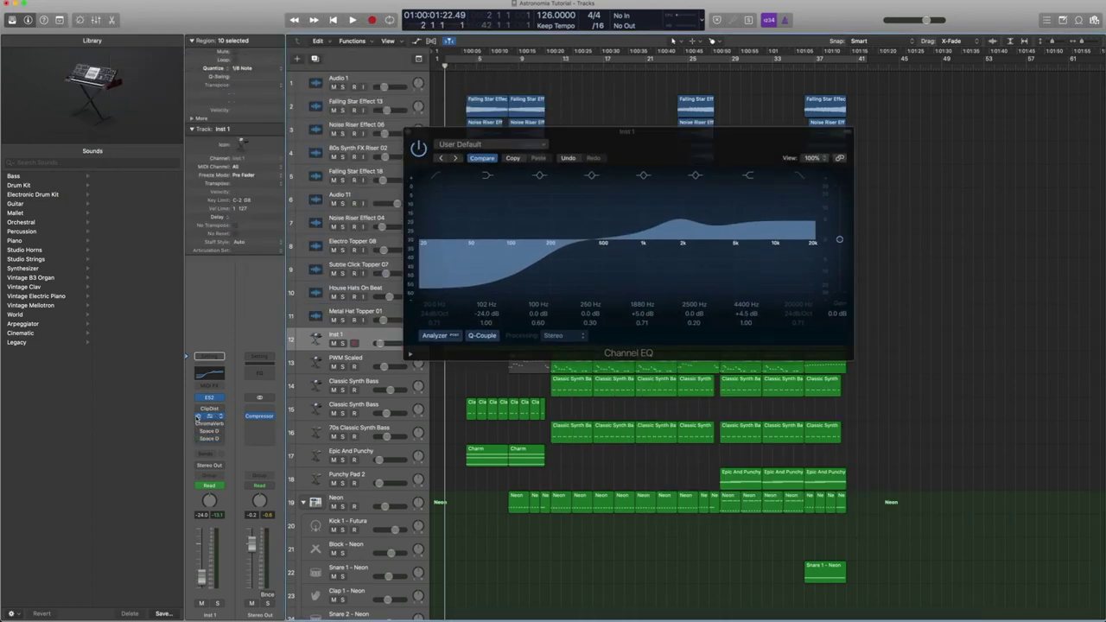
Step: Close Channel EQ, solo Inst 1 and audition it alone
{"action": "left_click", "coordinate": [408, 133]}
{"action": "key", "text": "s"}
{"action": "key", "text": "space"}
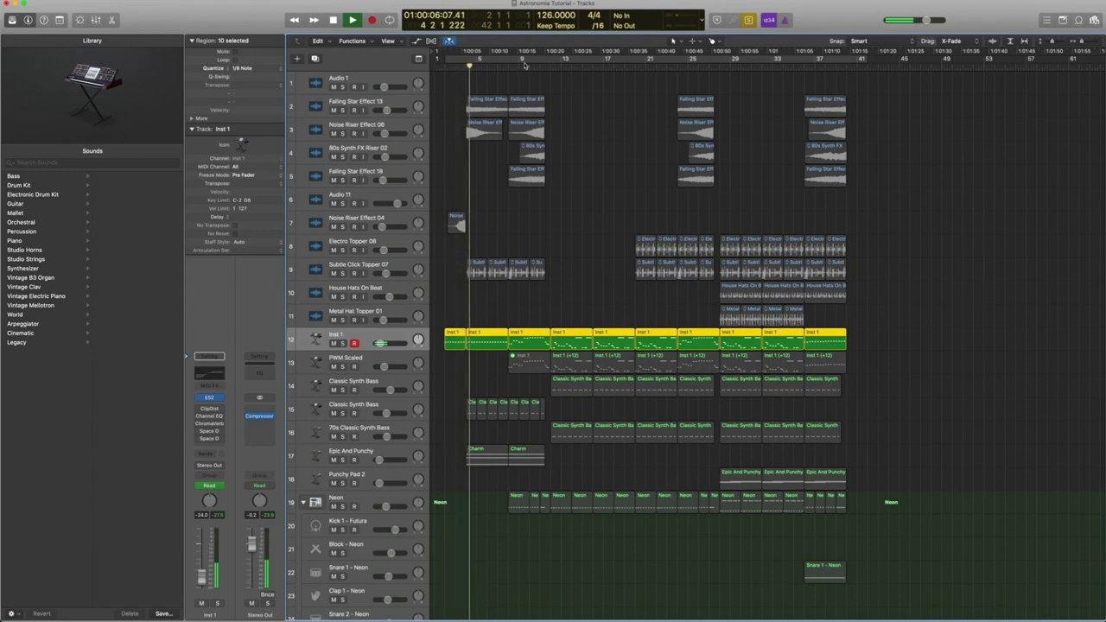
{"action": "key", "text": "space"}
Step: Show Inst 1's ES2 Mix+Filter MMF Cutoff automation in zoomed, taller lanes and reopen ES2
{"action": "key", "text": "a"}
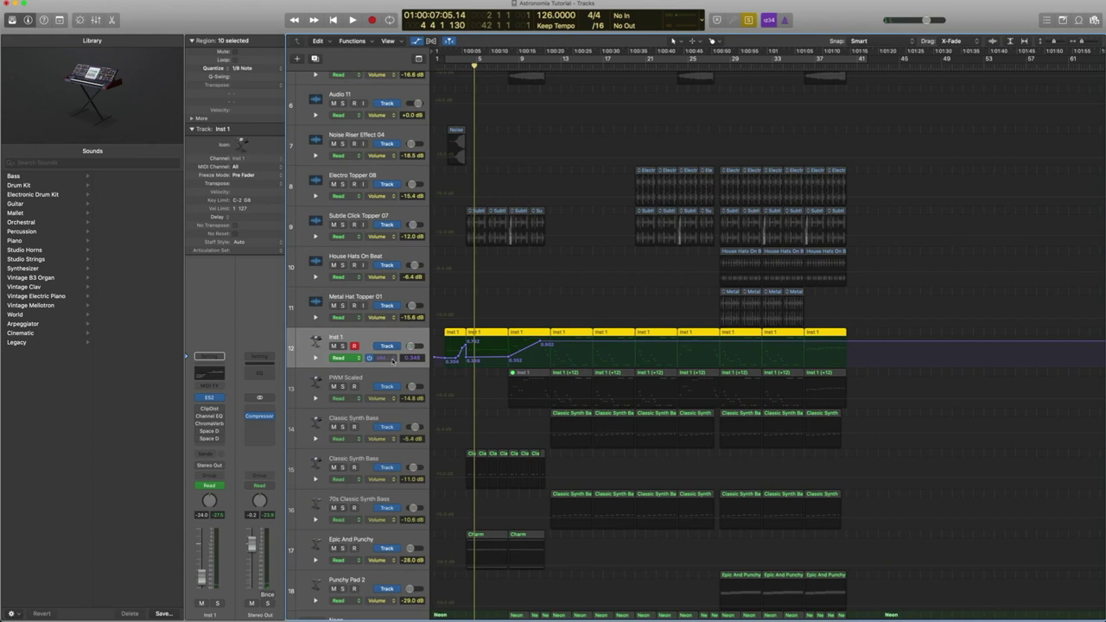
{"action": "key", "text": "super+Right"}
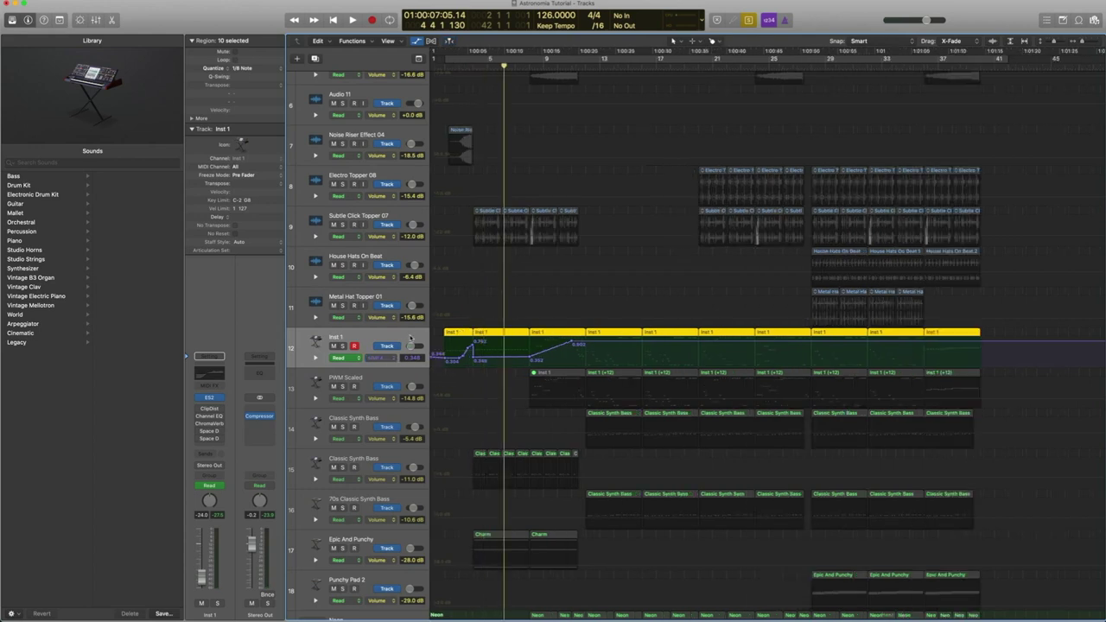
{"action": "key", "text": "super+Right"}
{"action": "key", "text": "super+Down"}
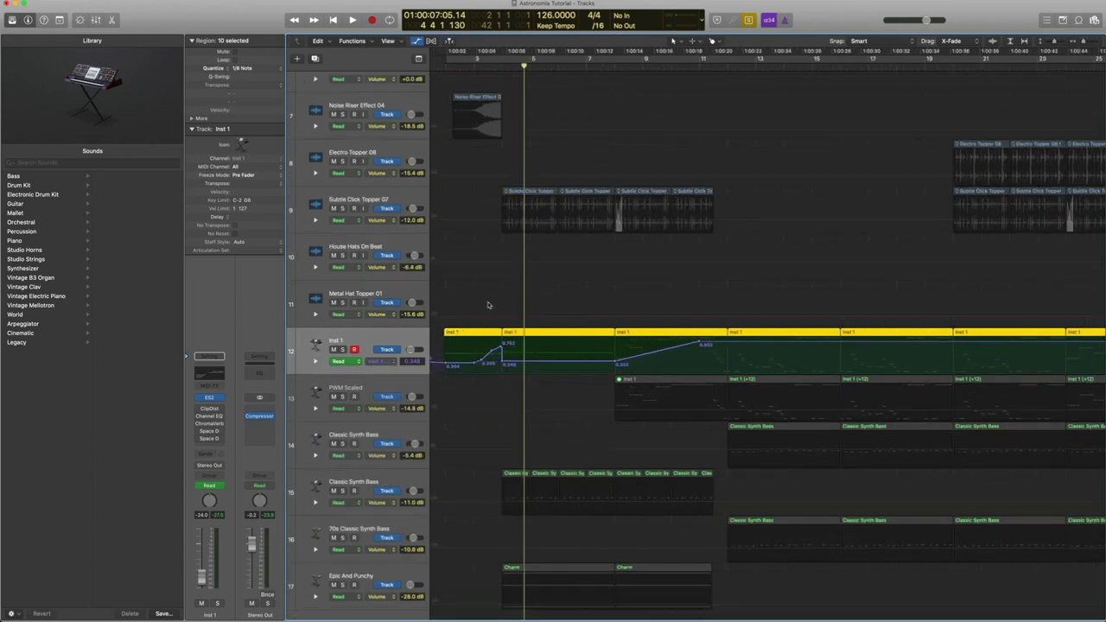
{"action": "left_click", "coordinate": [394, 363]}
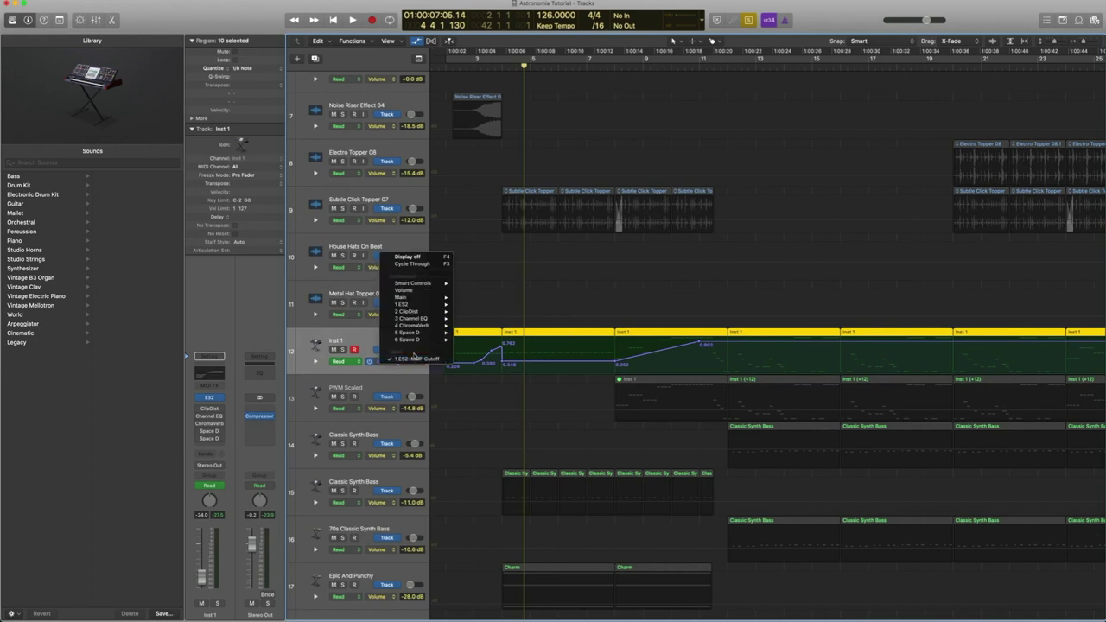
{"action": "mouse_move", "coordinate": [417, 307]}
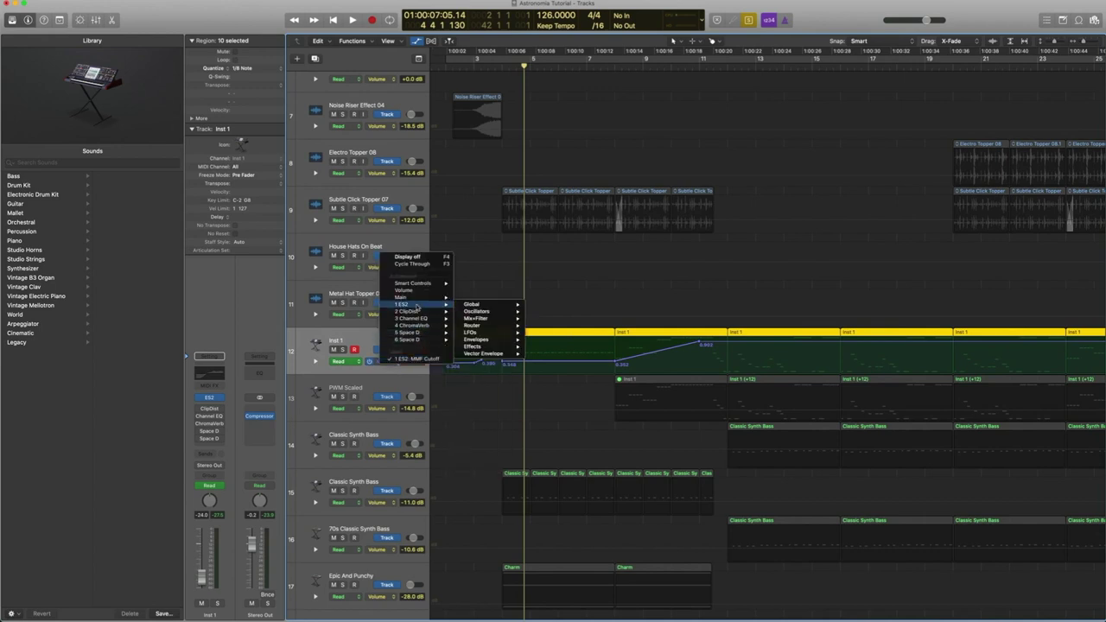
{"action": "mouse_move", "coordinate": [480, 318]}
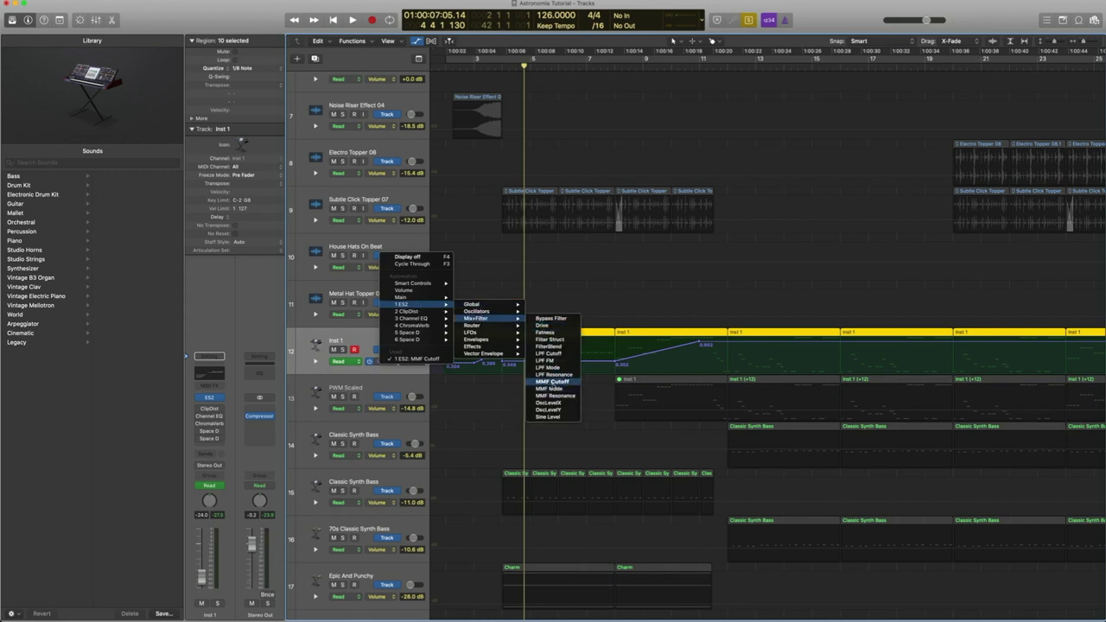
{"action": "left_click", "coordinate": [553, 381]}
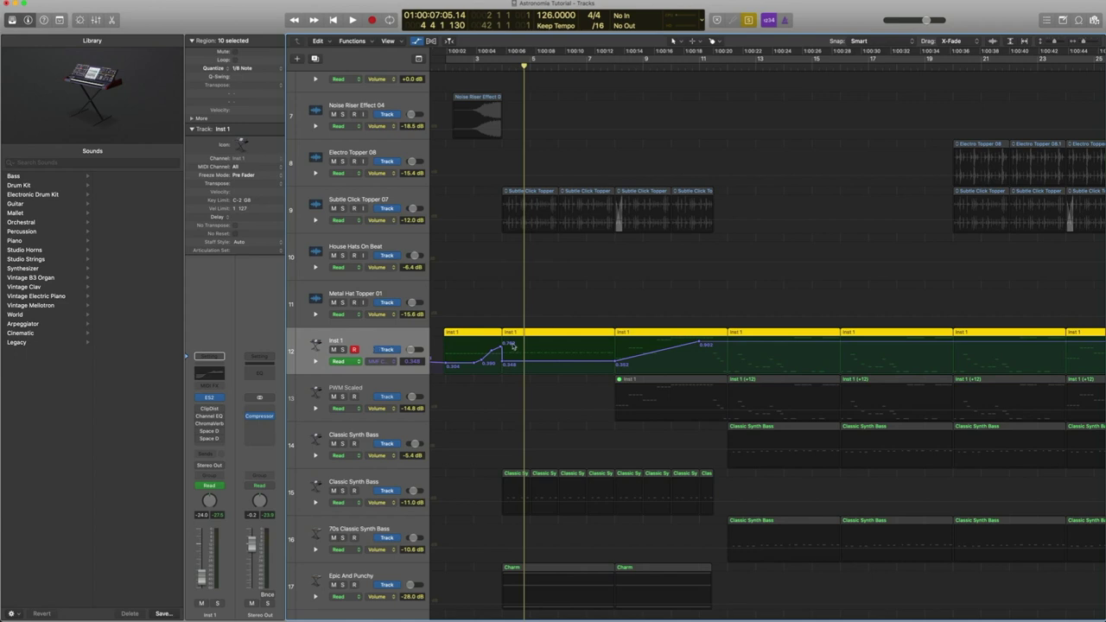
{"action": "left_click", "coordinate": [208, 400]}
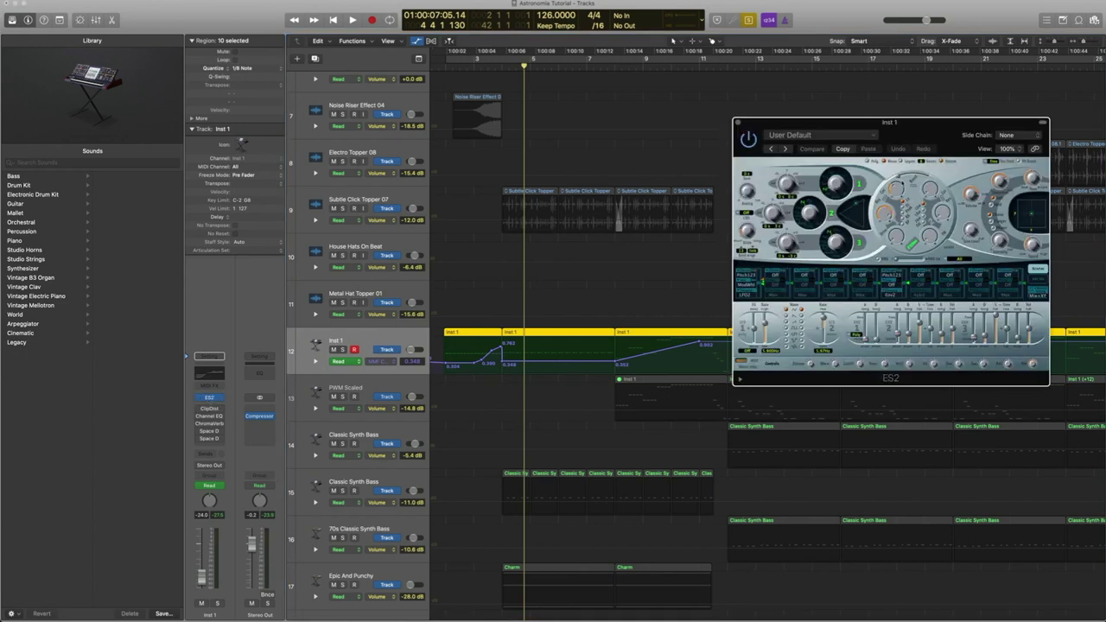
Step: Play from bar 2 with the ES2 window nudged right, then stop and close ES2
{"action": "key", "text": "comma"}
{"action": "key", "text": "comma"}
{"action": "key", "text": "comma"}
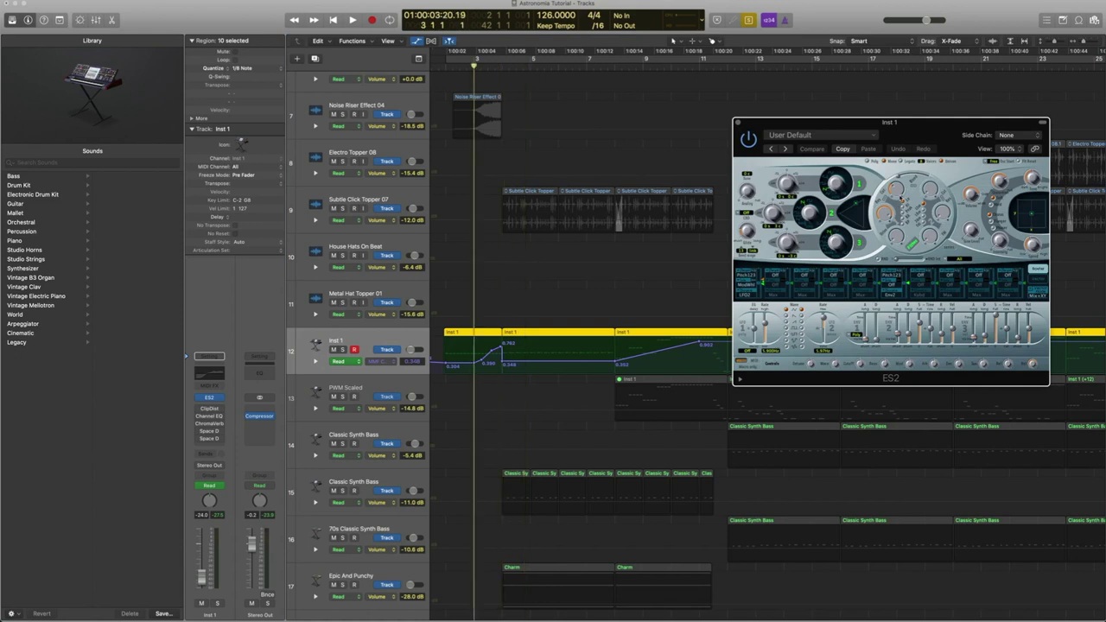
{"action": "key", "text": "space"}
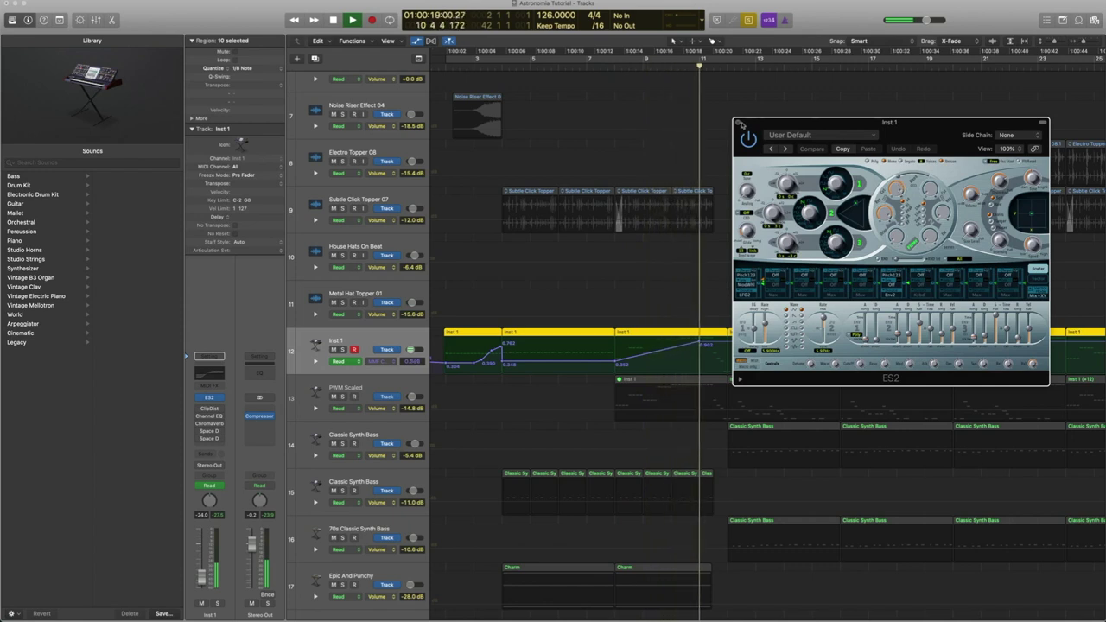
{"action": "left_click_drag", "start_coordinate": [758, 124], "coordinate": [782, 125]}
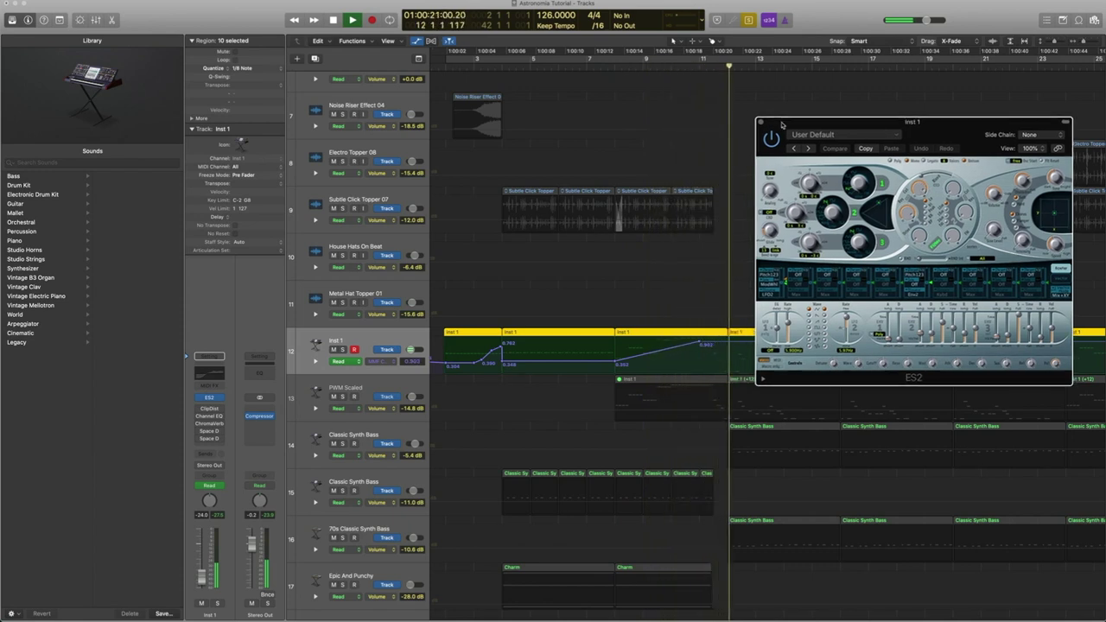
{"action": "key", "text": "space"}
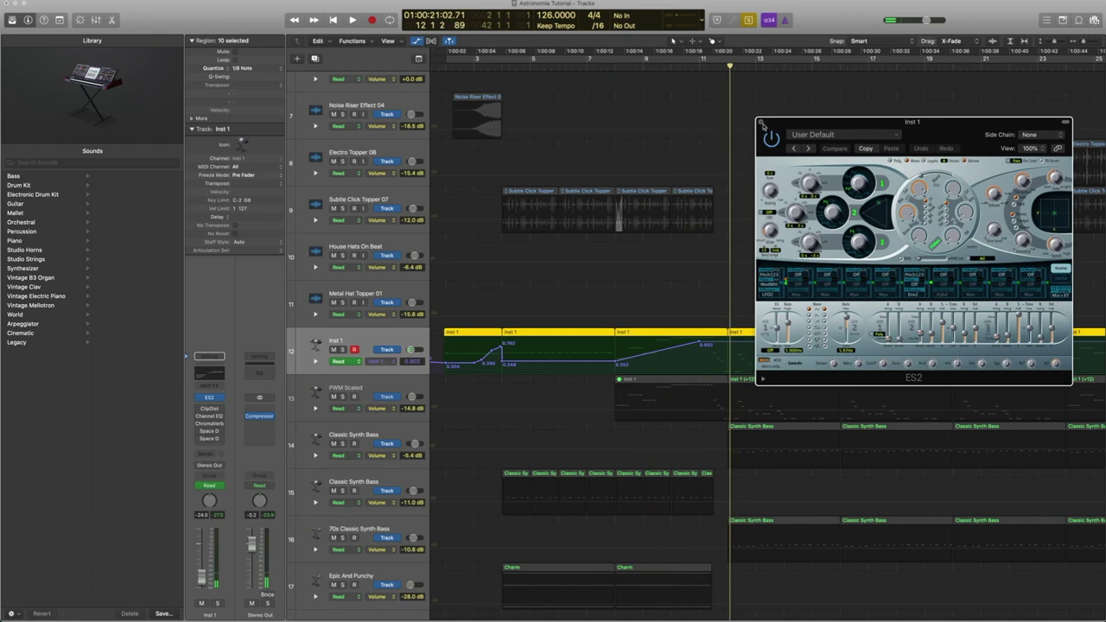
{"action": "left_click", "coordinate": [760, 124]}
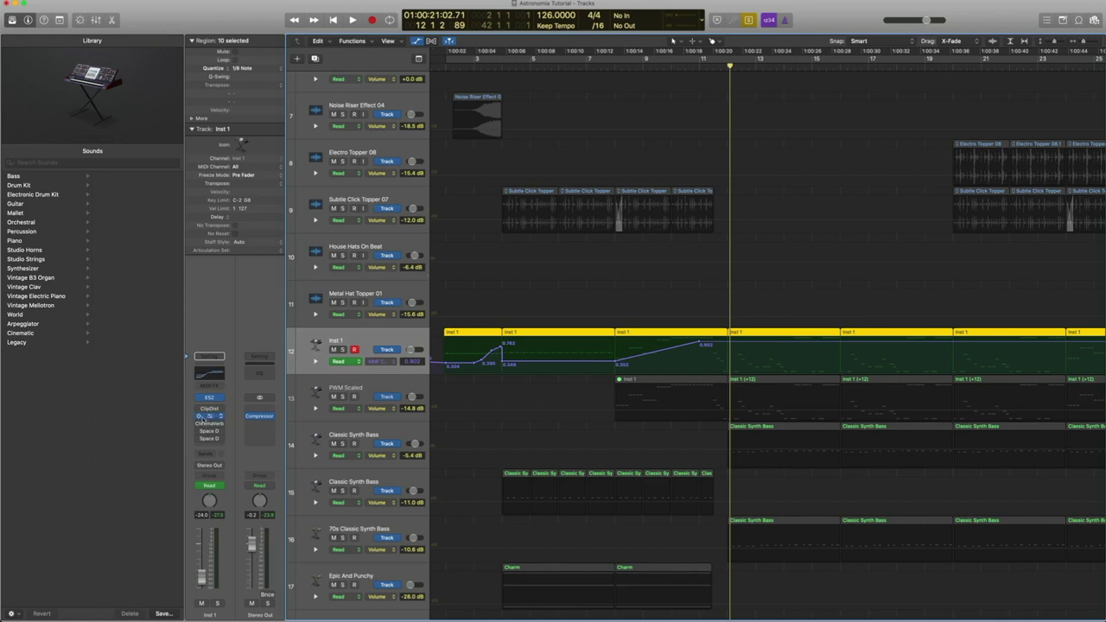
{"action": "key", "text": "space"}
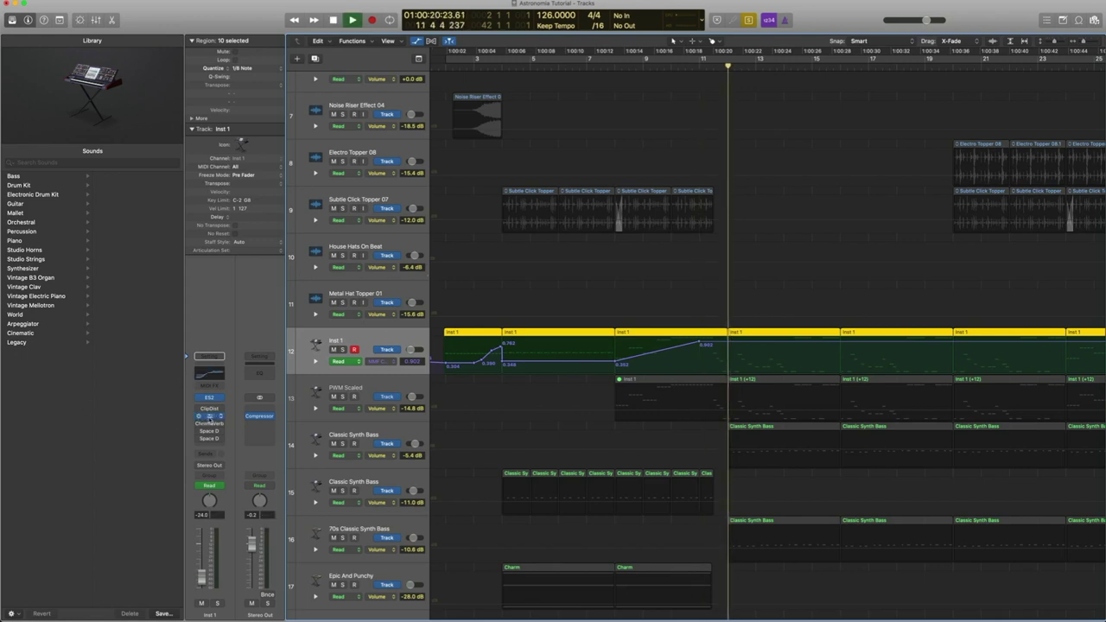
{"action": "key", "text": "space"}
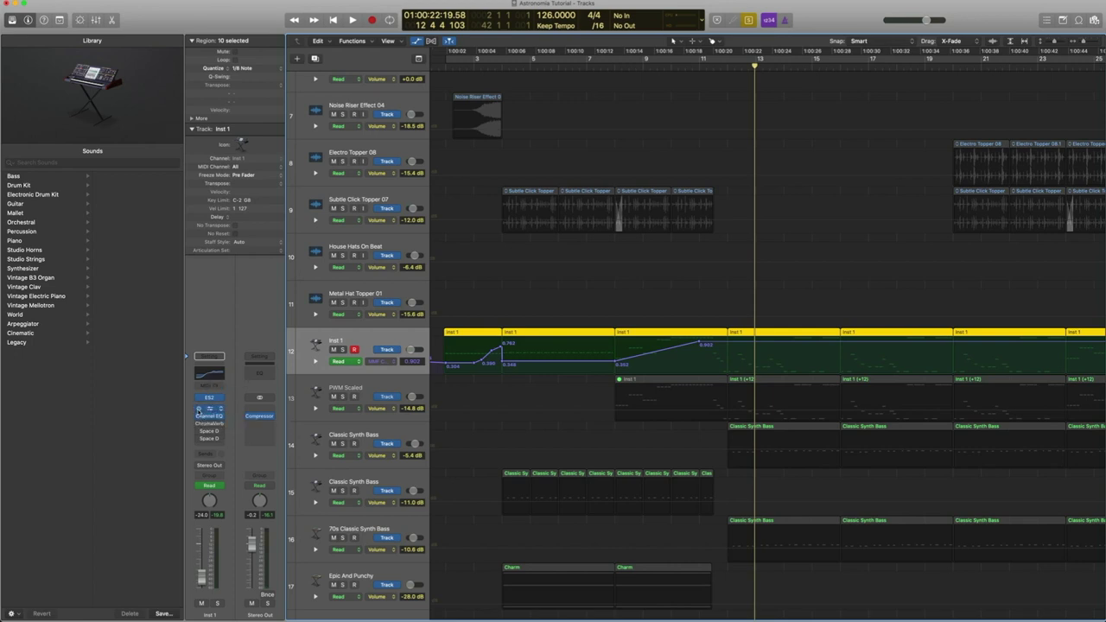
{"action": "key", "text": "space"}
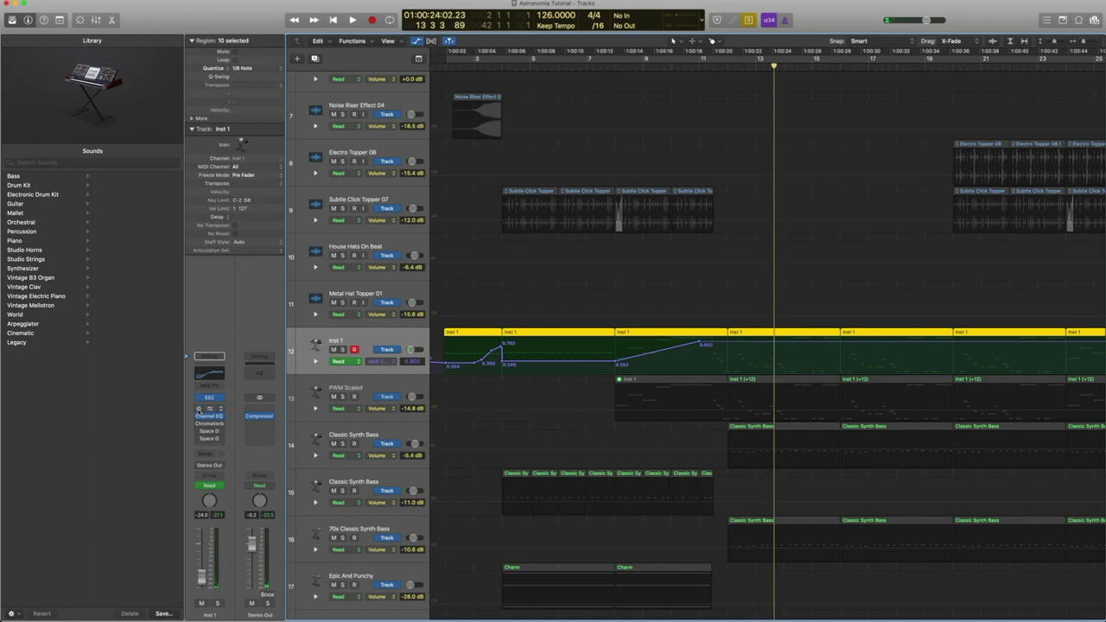
{"action": "key", "text": "space"}
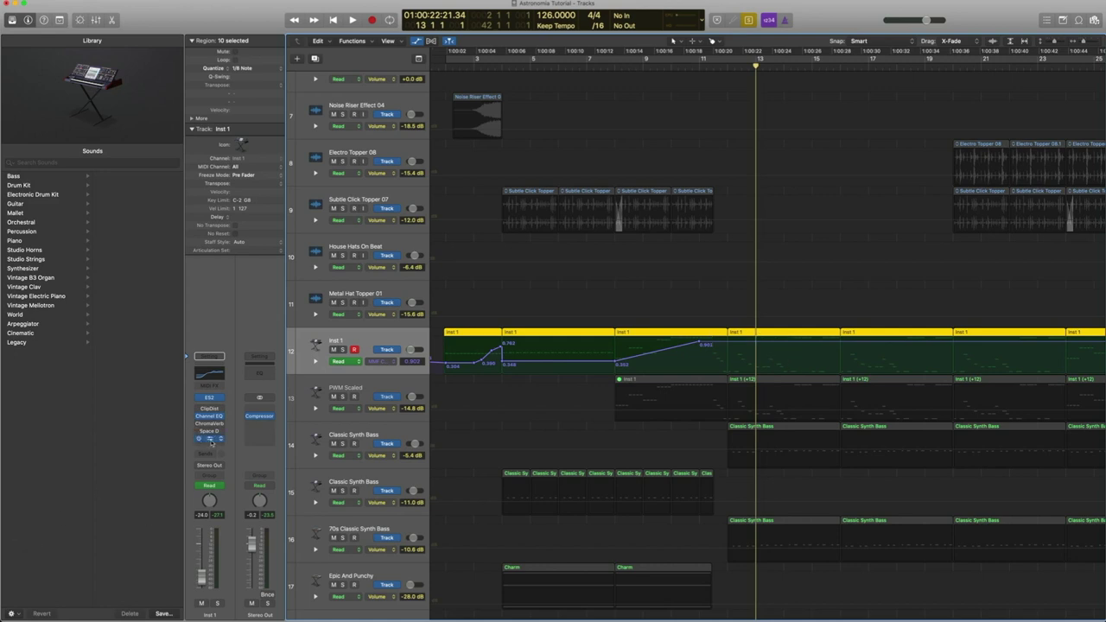
Step: Open Inst 1's Space Designer reverb, move it aside and audition from near bar 12
{"action": "left_click", "coordinate": [210, 439]}
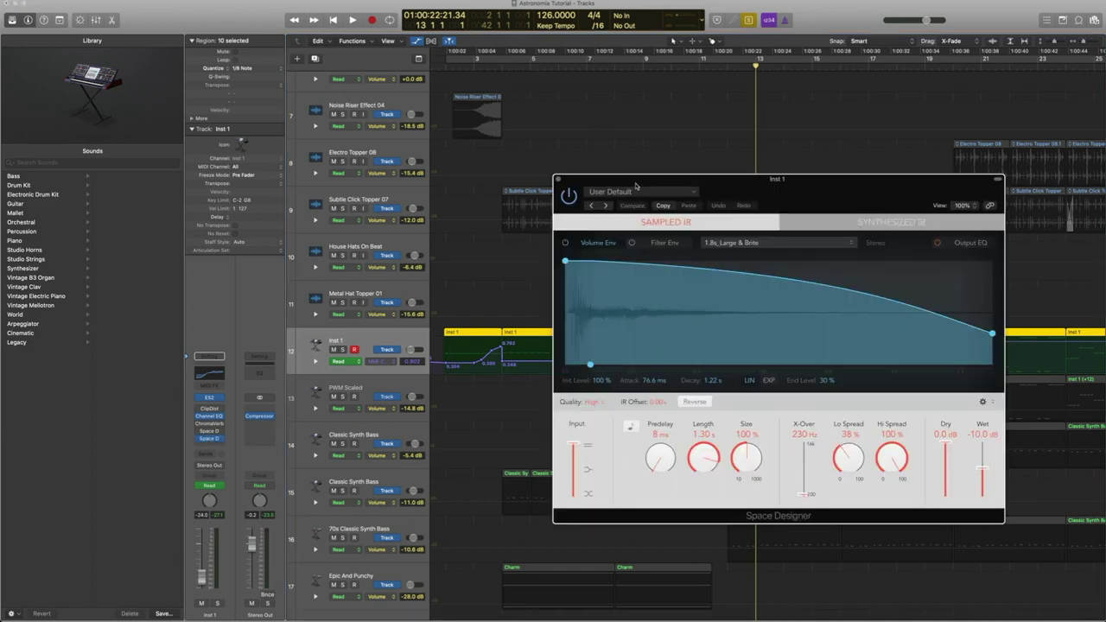
{"action": "left_click_drag", "start_coordinate": [635, 184], "coordinate": [131, 9]}
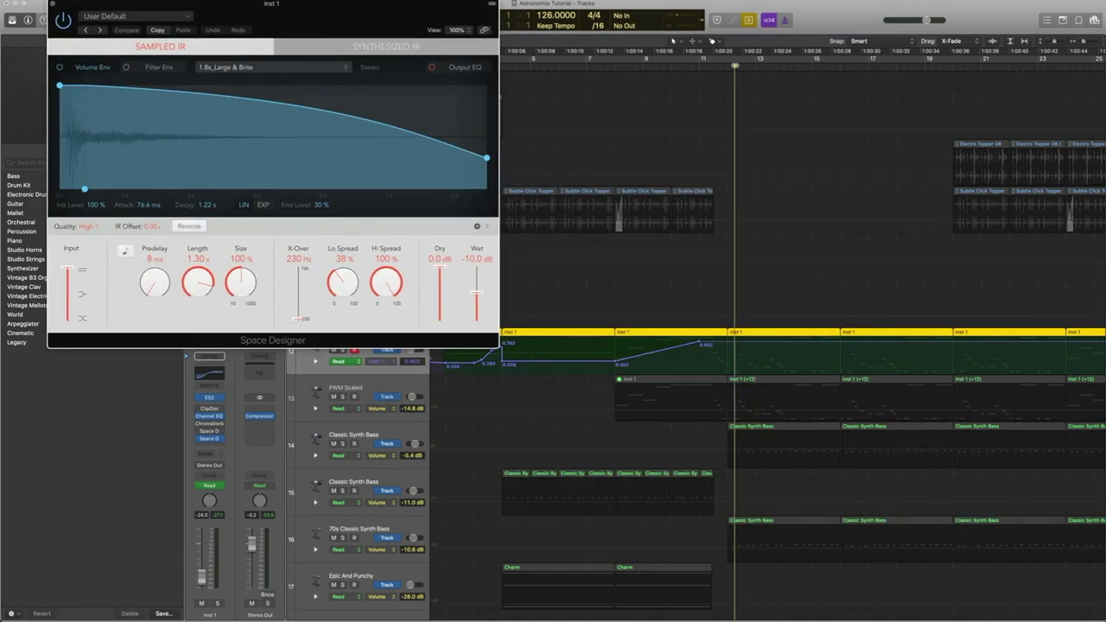
{"action": "left_click", "coordinate": [726, 62]}
{"action": "key", "text": "space"}
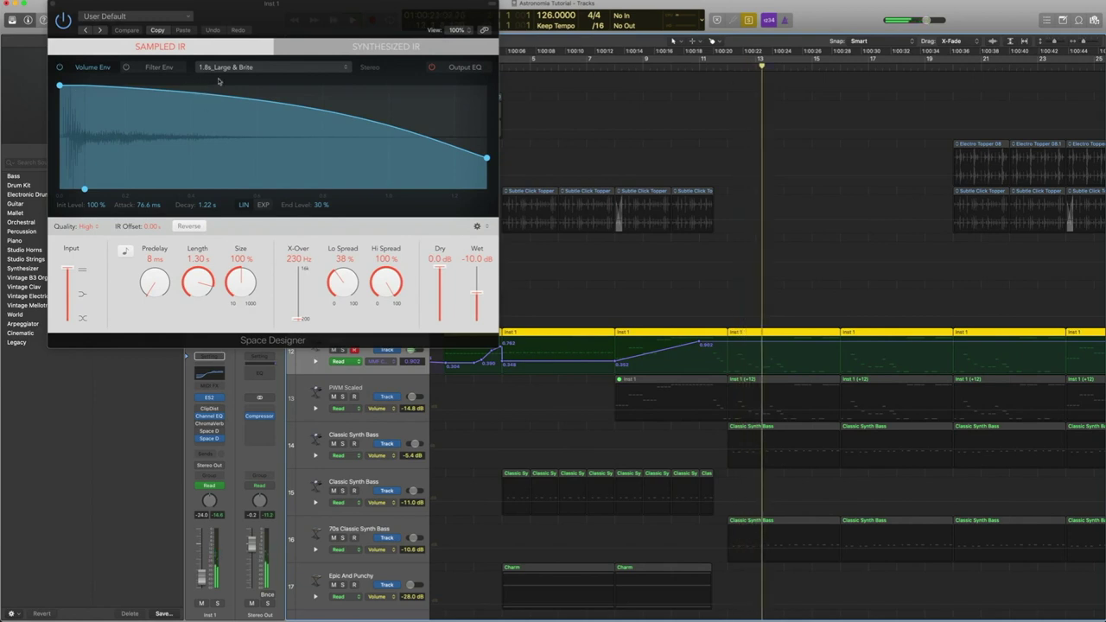
{"action": "left_click", "coordinate": [247, 68]}
{"action": "left_click", "coordinate": [275, 66]}
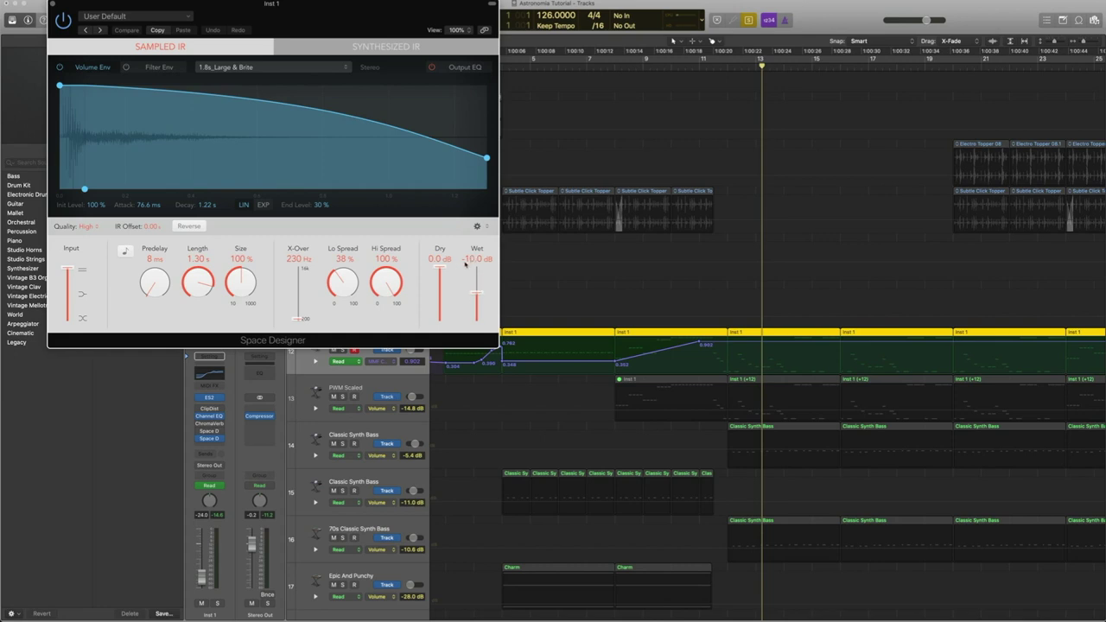
Step: Replay the section around bar 12, close Space Designer and switch to Flex view
{"action": "left_click", "coordinate": [736, 71]}
{"action": "key", "text": "space"}
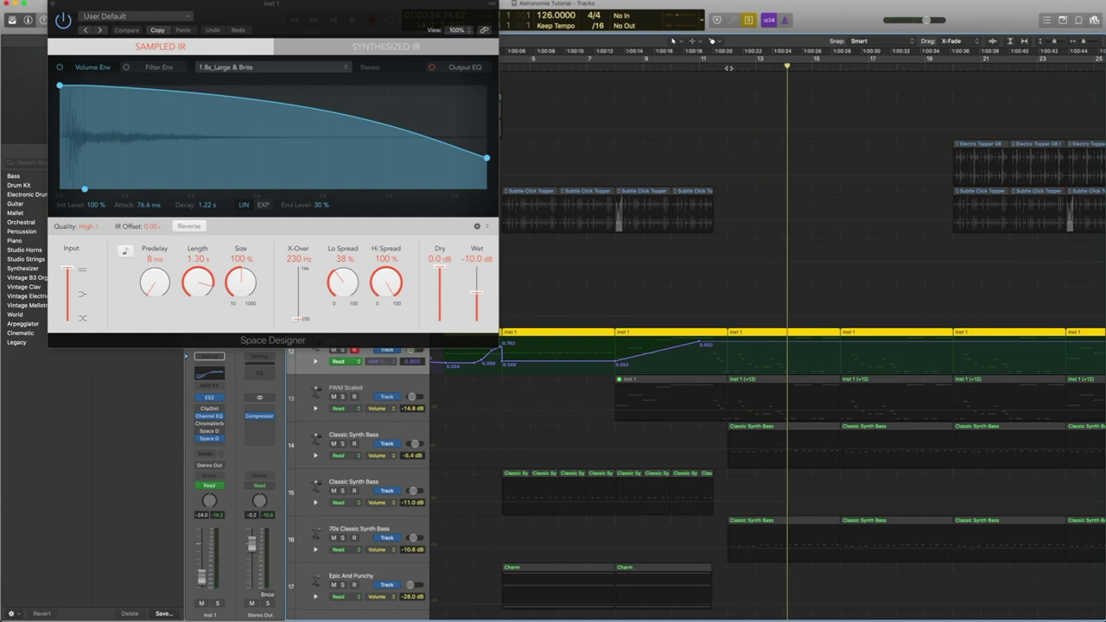
{"action": "double_click", "coordinate": [728, 68]}
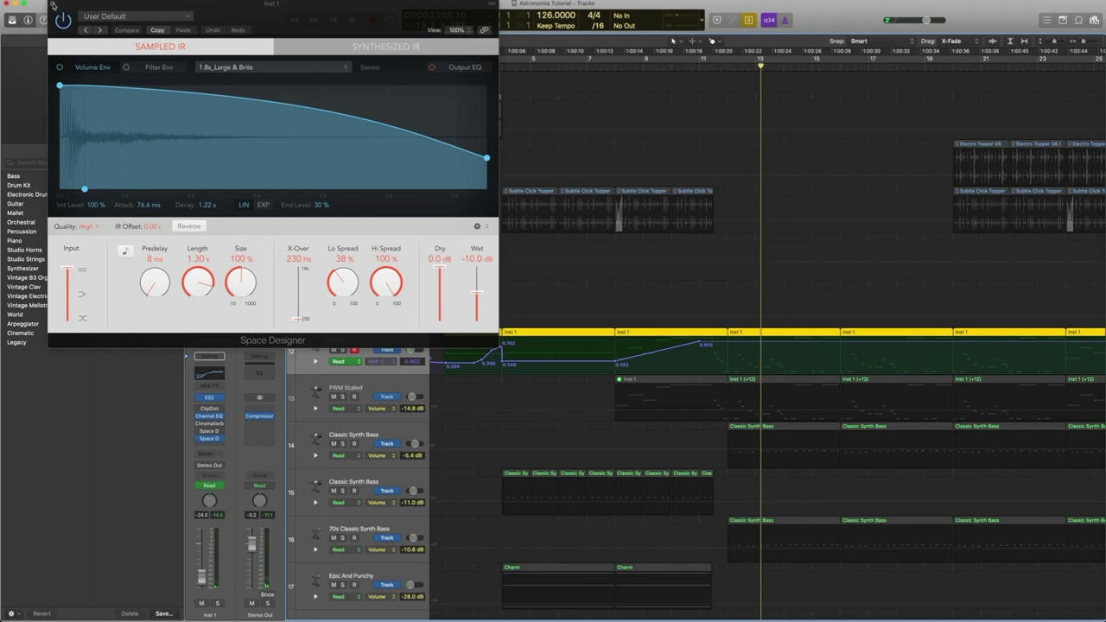
{"action": "left_click", "coordinate": [52, 5]}
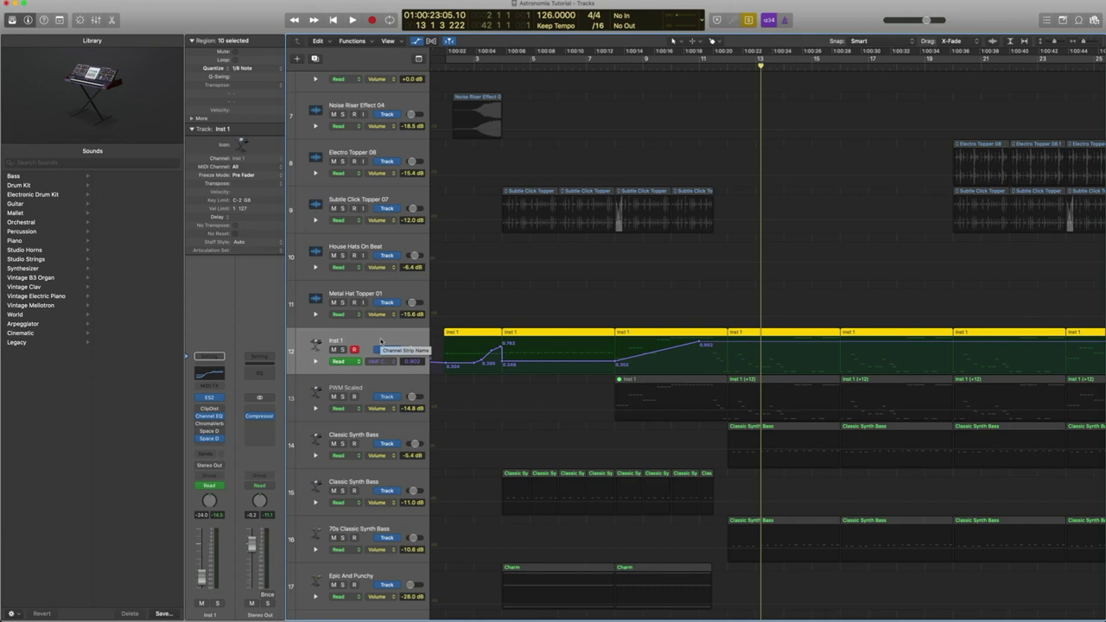
{"action": "key", "text": "super+f"}
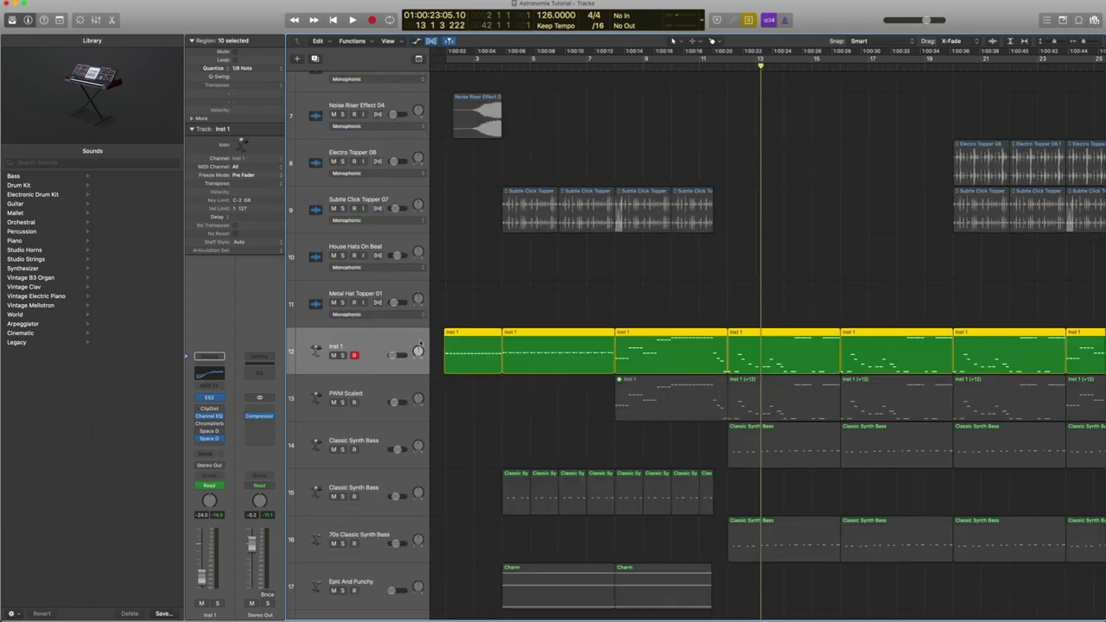
Step: Check the PWM Scaled track's ES2 preset list, close the synth and solo its regions
{"action": "left_click", "coordinate": [377, 388]}
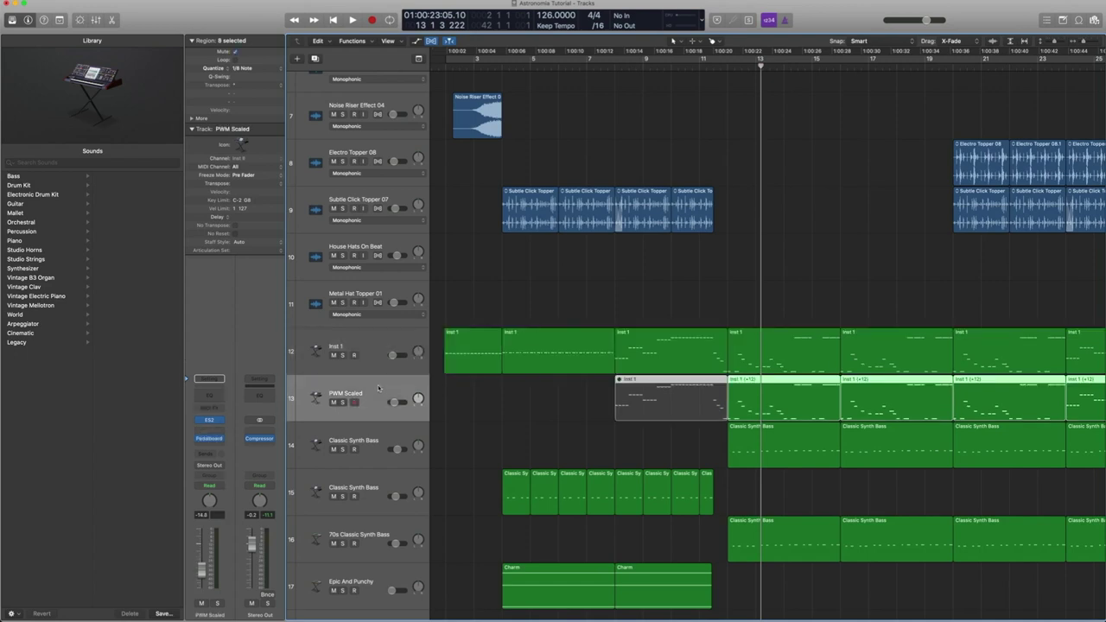
{"action": "left_click", "coordinate": [209, 420]}
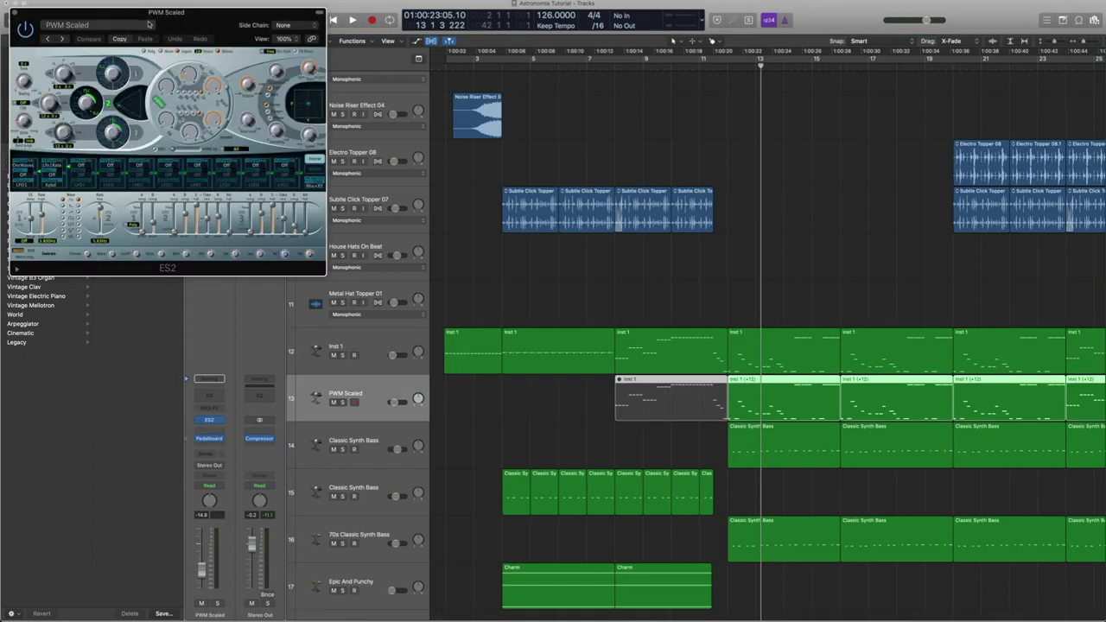
{"action": "left_click", "coordinate": [97, 24]}
{"action": "mouse_move", "coordinate": [154, 291]}
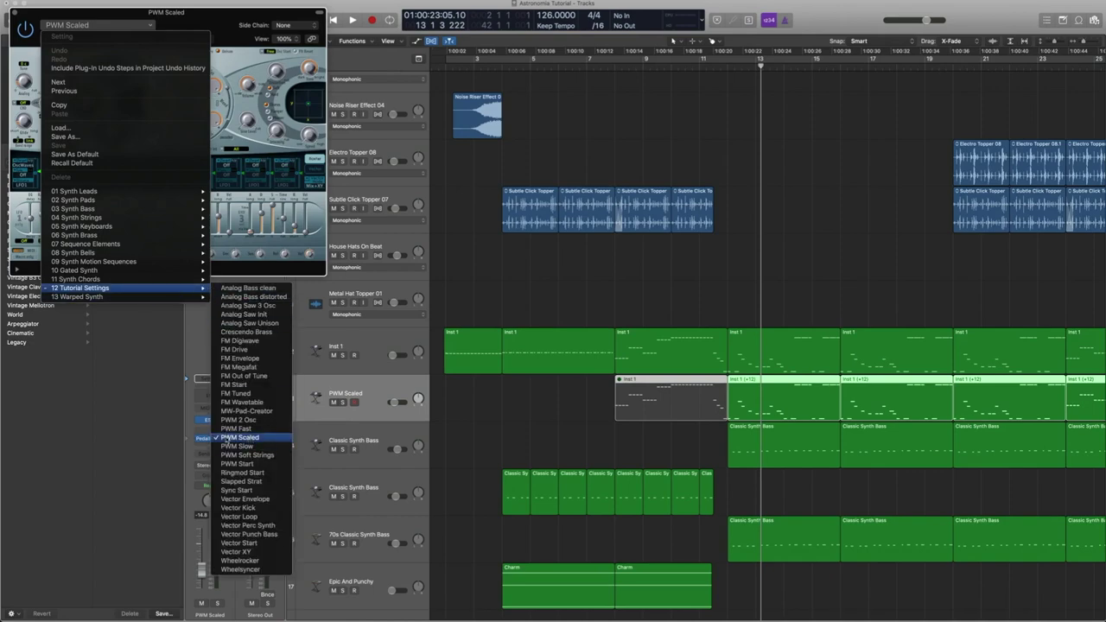
{"action": "left_click", "coordinate": [212, 24]}
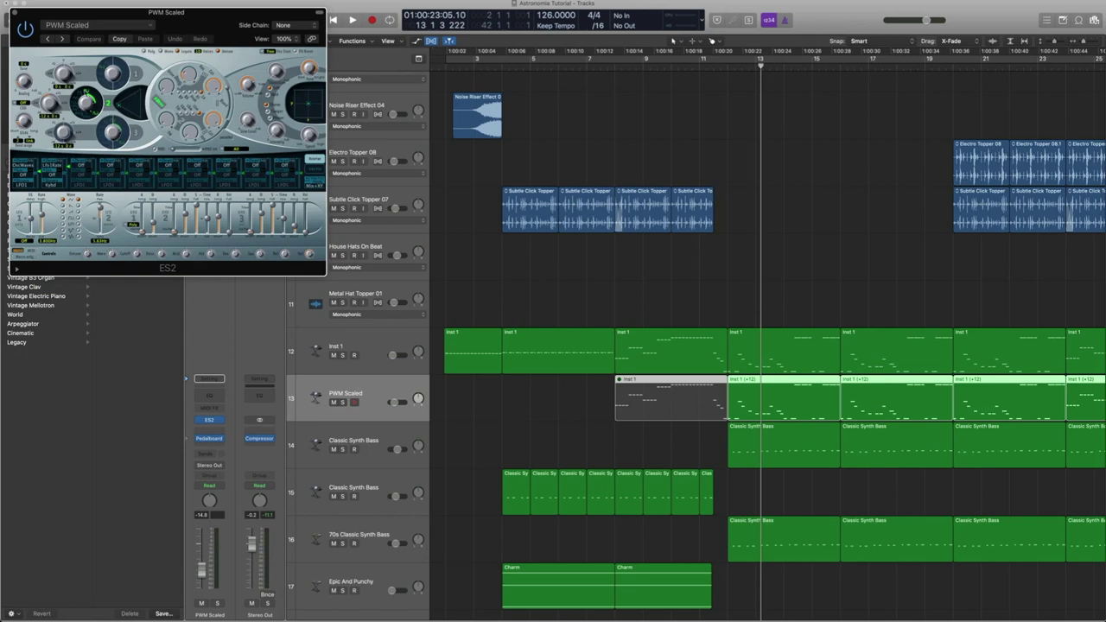
{"action": "left_click", "coordinate": [13, 14]}
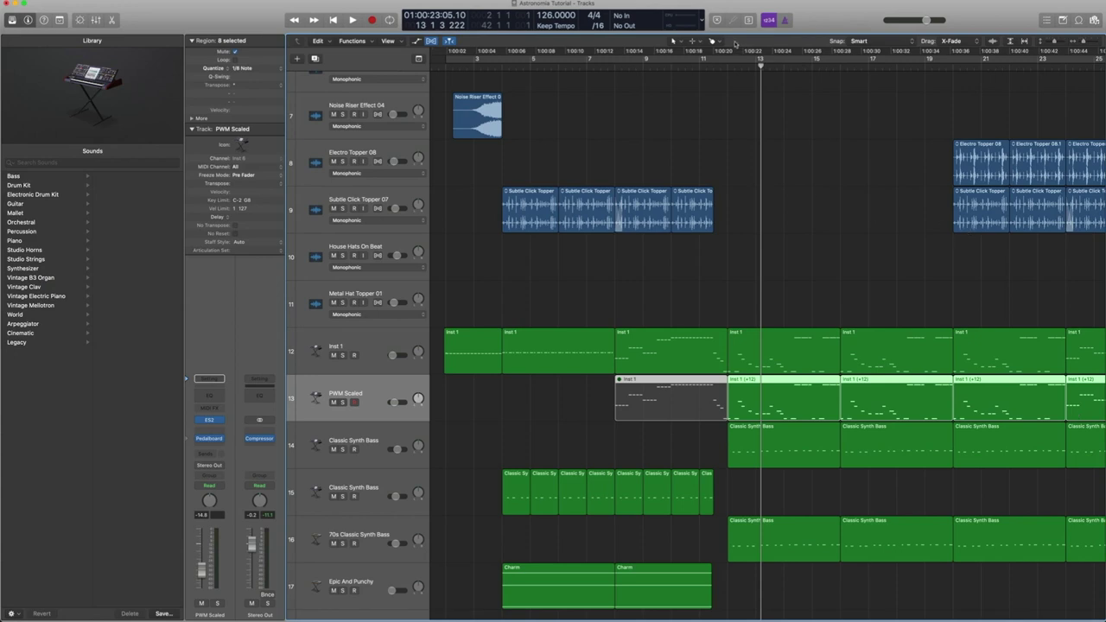
{"action": "key", "text": "ctrl+s"}
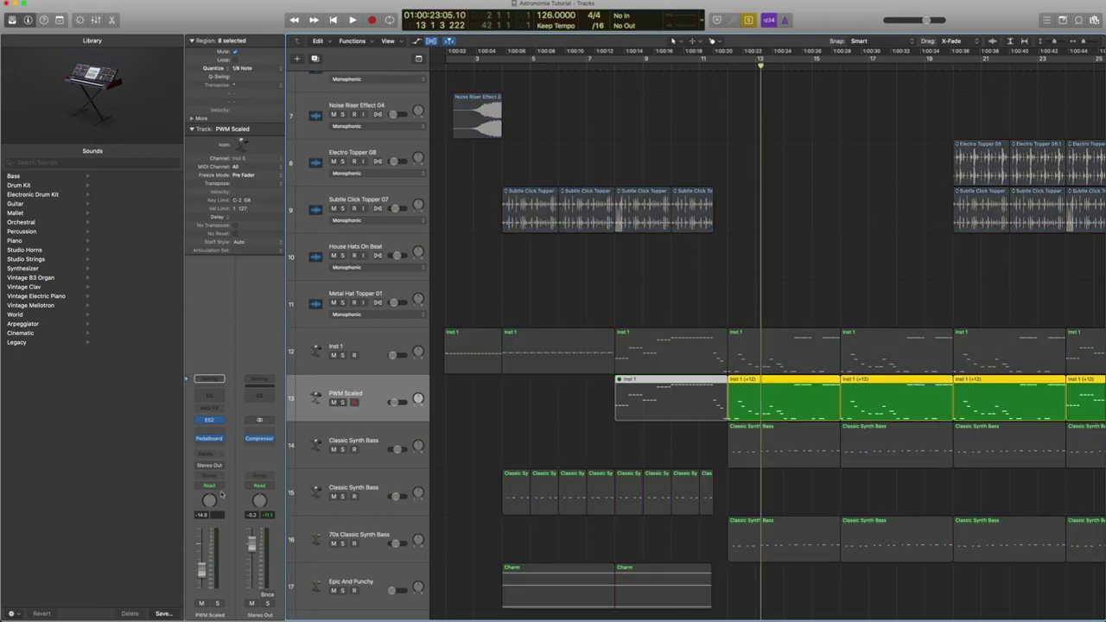
Step: Audition PWM Scaled's Pedalboard effect from around bar 12, then close it
{"action": "left_click", "coordinate": [208, 439]}
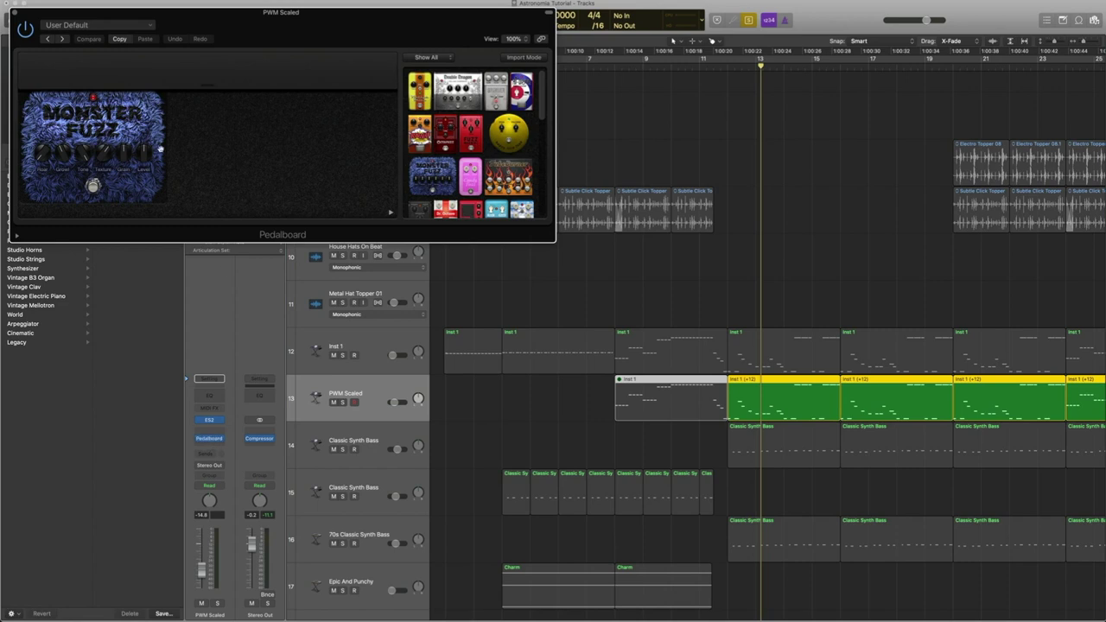
{"action": "double_click", "coordinate": [725, 70]}
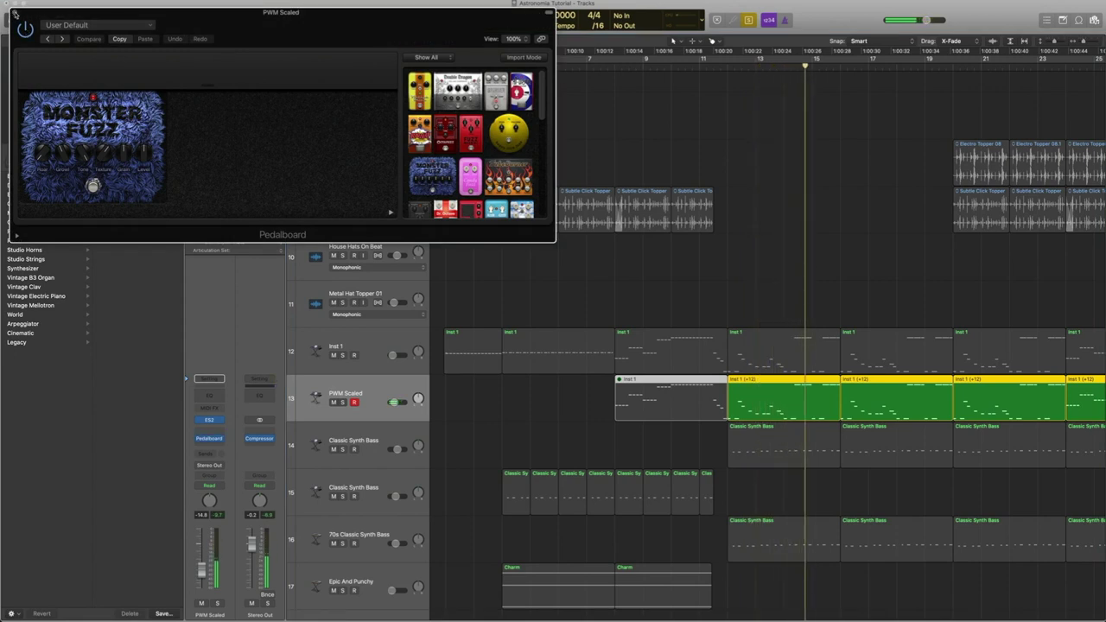
{"action": "left_click", "coordinate": [15, 13]}
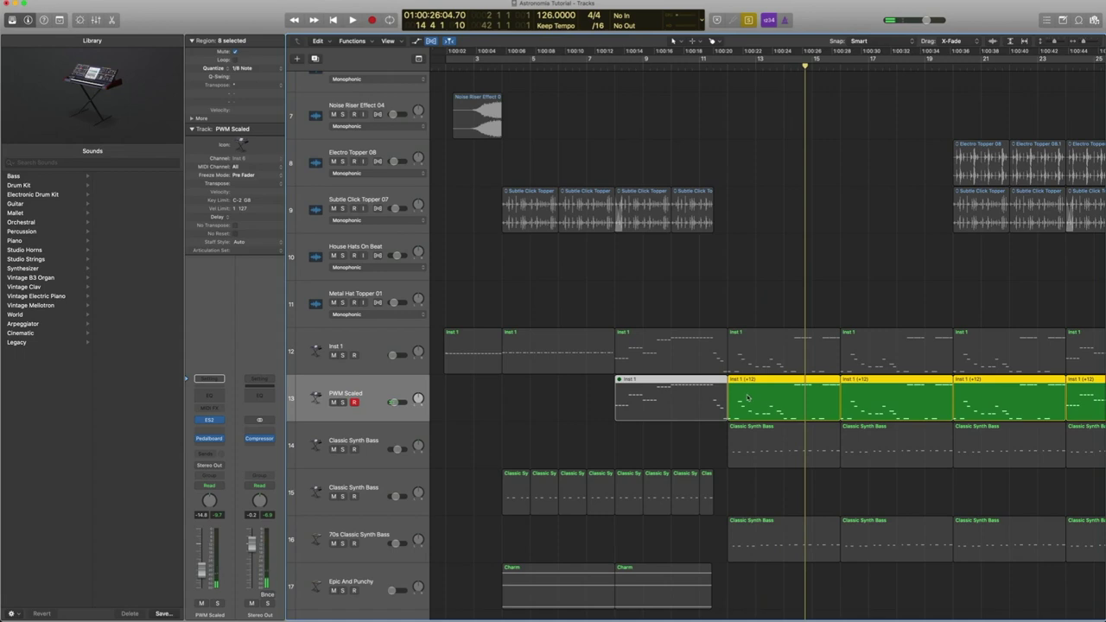
Step: Select the Inst 1 and PWM Scaled regions at bar 13 and replay from bar 12
{"action": "left_click_drag", "start_coordinate": [770, 292], "coordinate": [772, 384]}
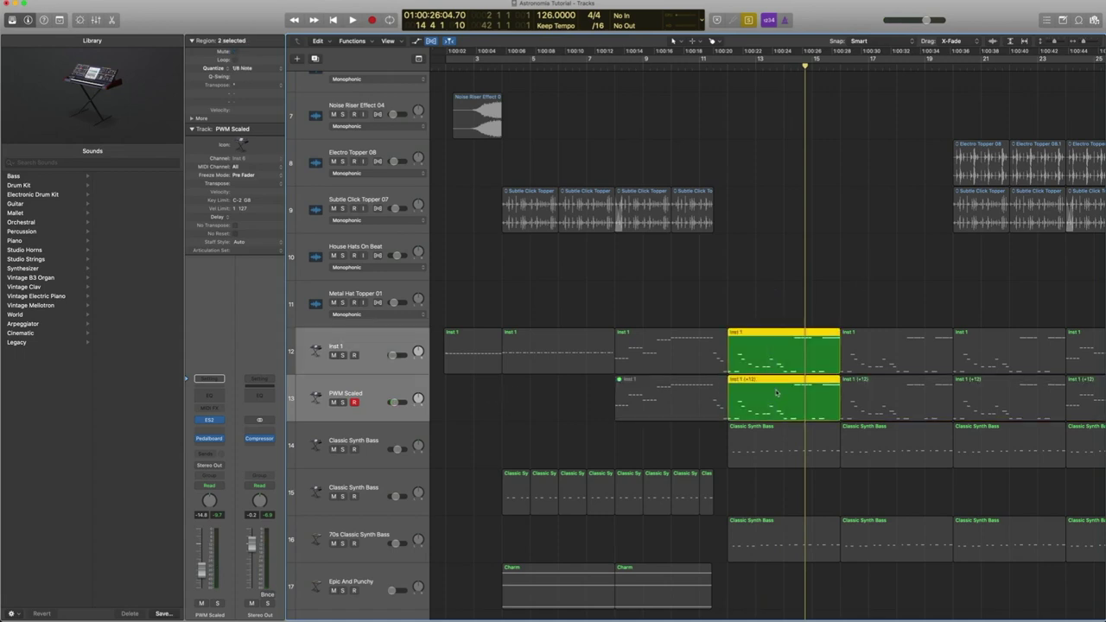
{"action": "double_click", "coordinate": [722, 66]}
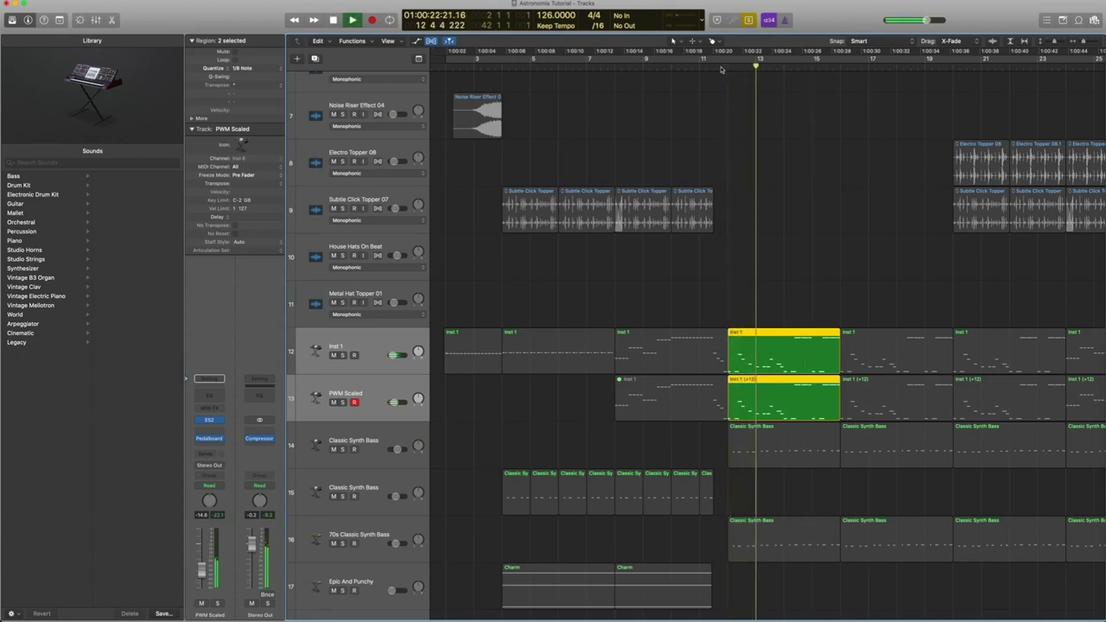
{"action": "key", "text": "space"}
{"action": "left_click", "coordinate": [368, 415]}
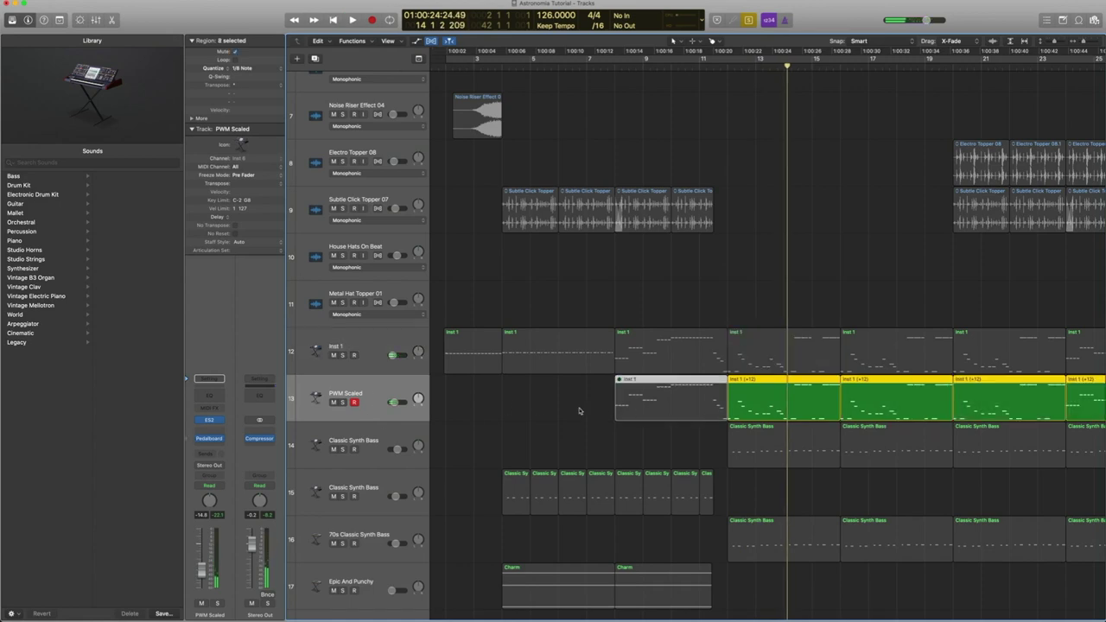
{"action": "left_click", "coordinate": [755, 255]}
{"action": "left_click_drag", "start_coordinate": [767, 400], "coordinate": [764, 347]}
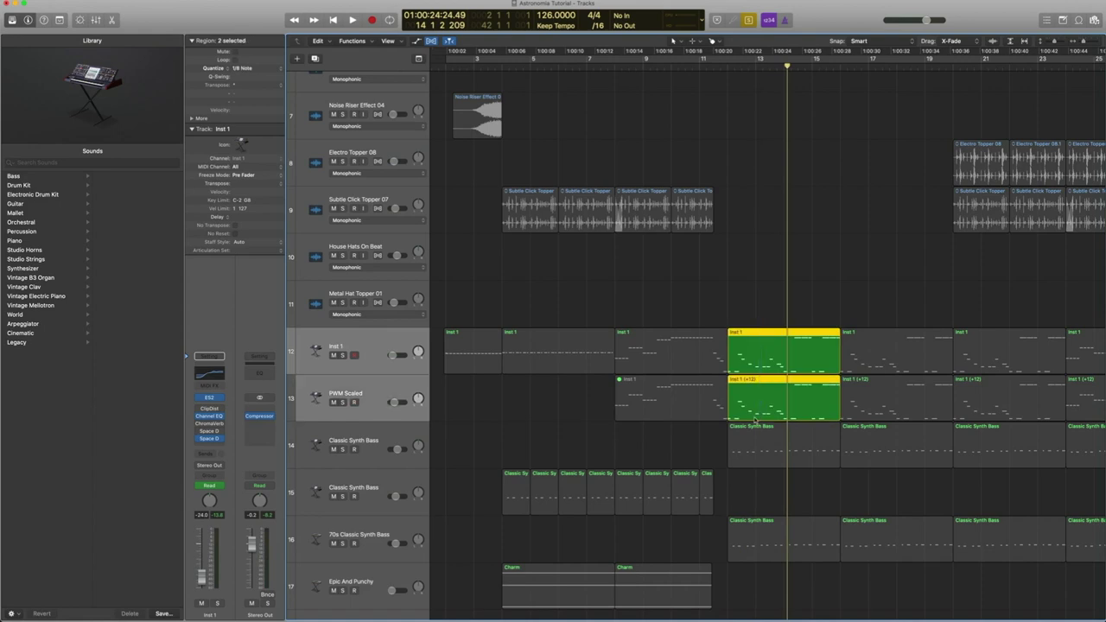
Step: Replay from bar 12.4, then select all Inst 1 regions and open its ES2 synth
{"action": "double_click", "coordinate": [724, 66]}
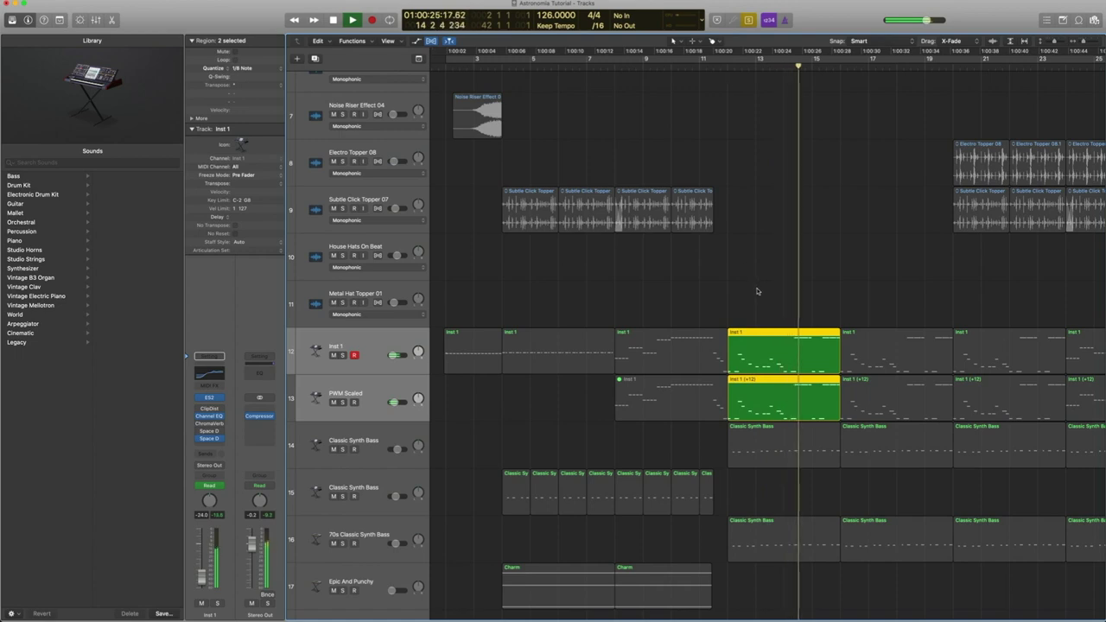
{"action": "key", "text": "space"}
{"action": "left_click", "coordinate": [371, 355]}
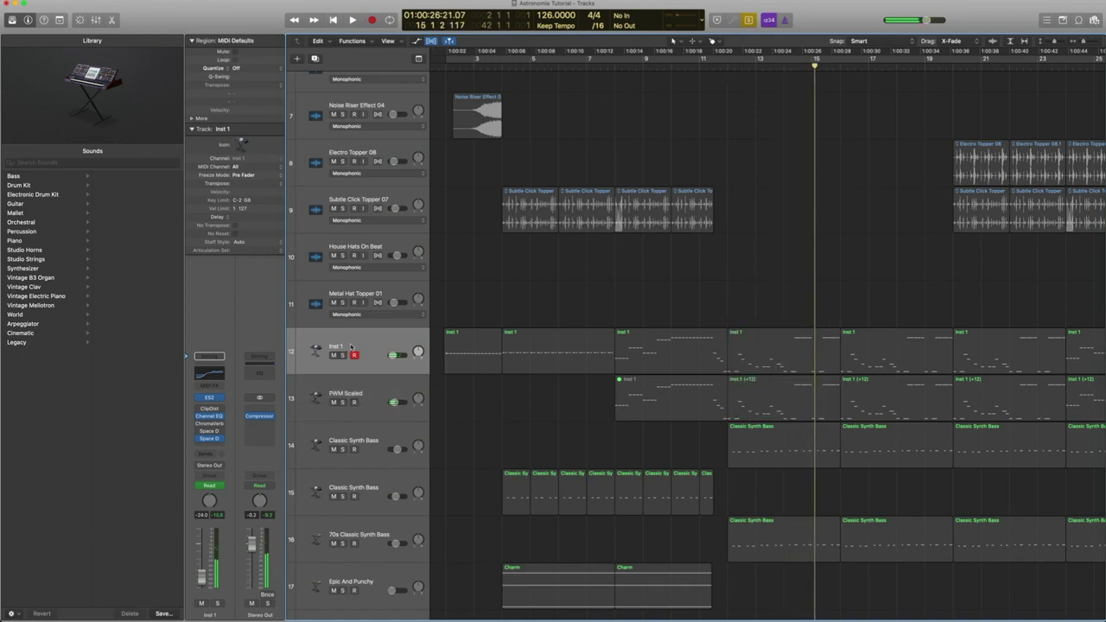
{"action": "left_click", "coordinate": [350, 345]}
{"action": "left_click", "coordinate": [209, 397]}
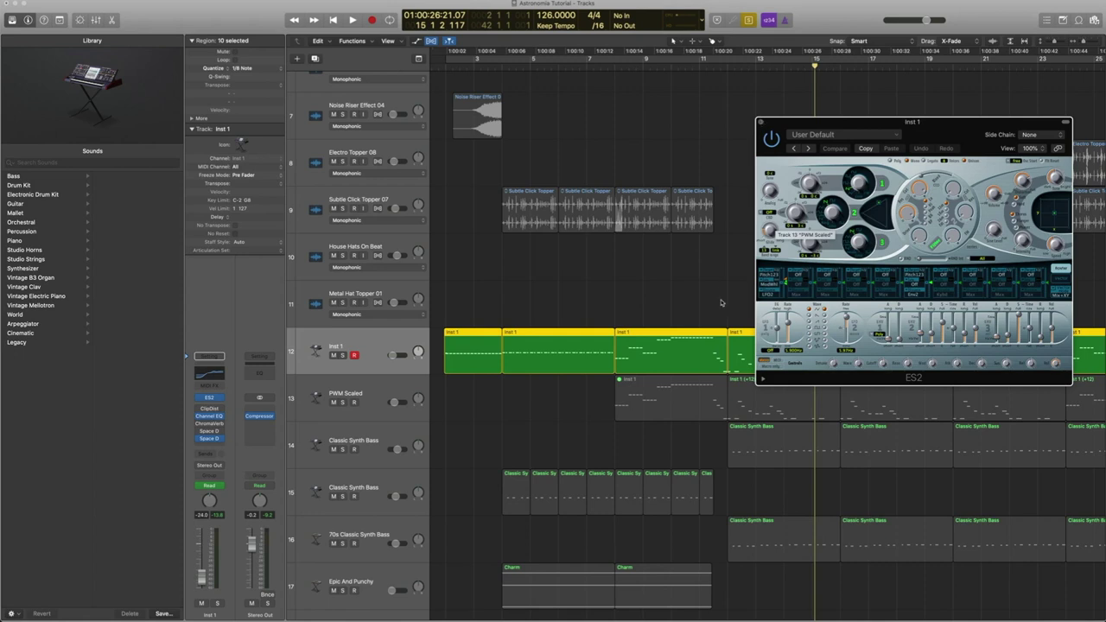
Step: Open the small Inst 1 region in the Piano Roll and audition its melody notes
{"action": "double_click", "coordinate": [740, 337]}
{"action": "scroll", "coordinate": [493, 527], "scroll_direction": "left", "scroll_amount": 5}
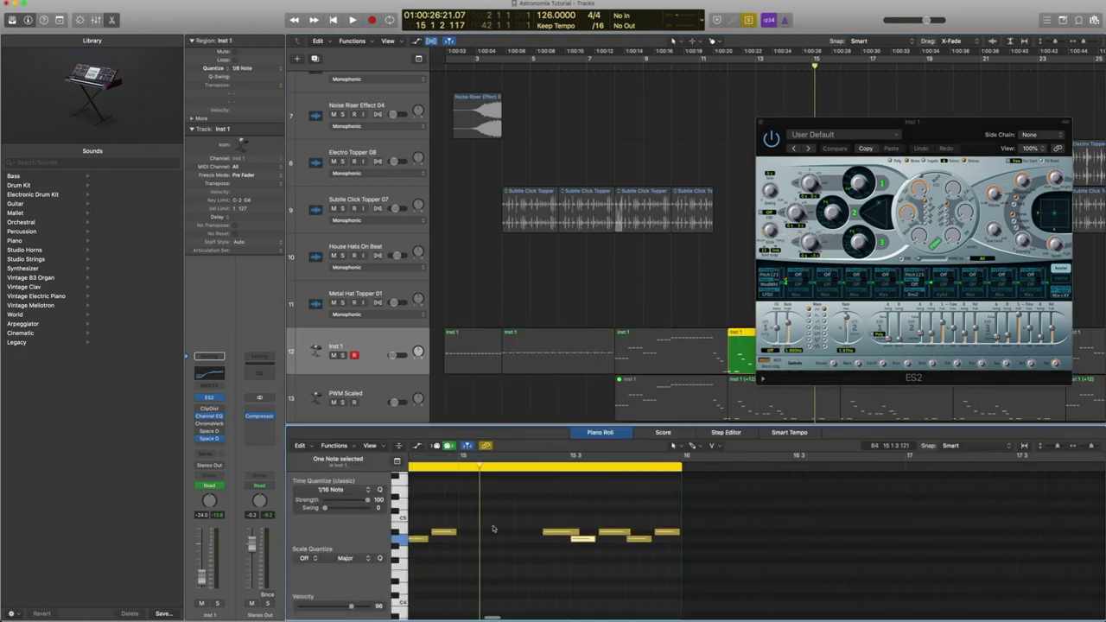
{"action": "left_click", "coordinate": [603, 532]}
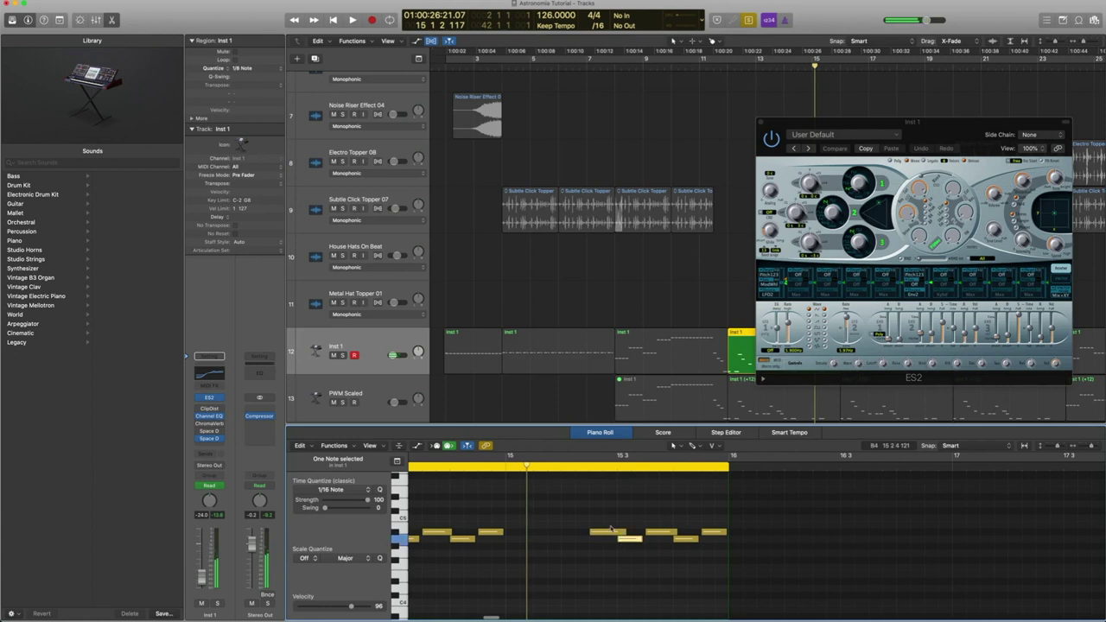
{"action": "left_click", "coordinate": [661, 533]}
{"action": "left_click", "coordinate": [661, 534]}
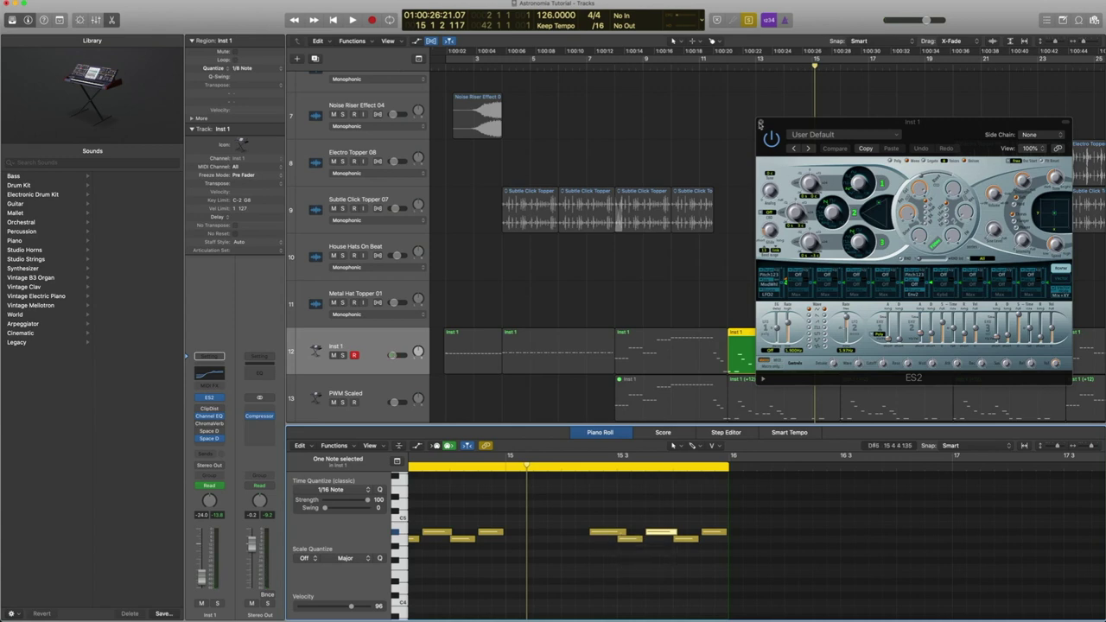
Step: Close ES2, turn off region solo, and reopen Inst 1's ES2 synth
{"action": "left_click", "coordinate": [760, 124]}
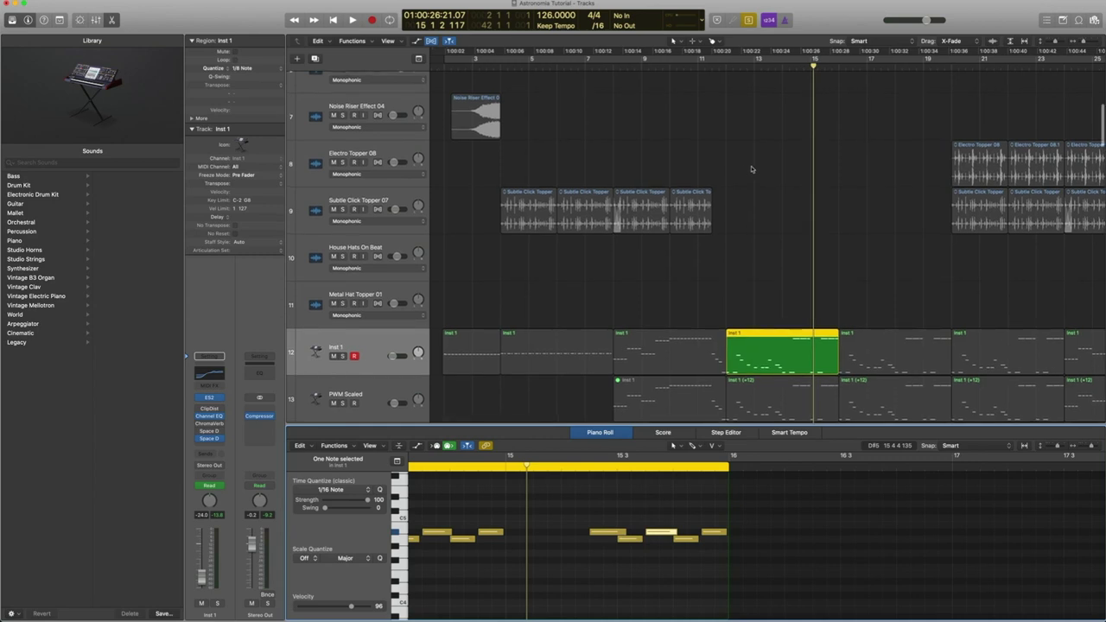
{"action": "key", "text": "ctrl+s"}
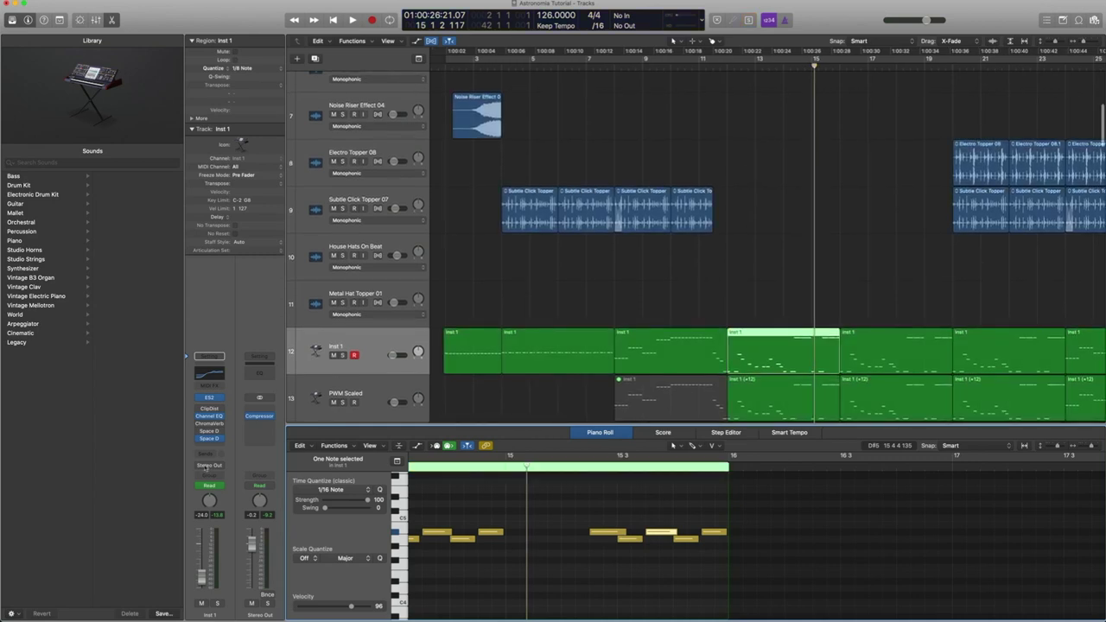
{"action": "left_click", "coordinate": [209, 398]}
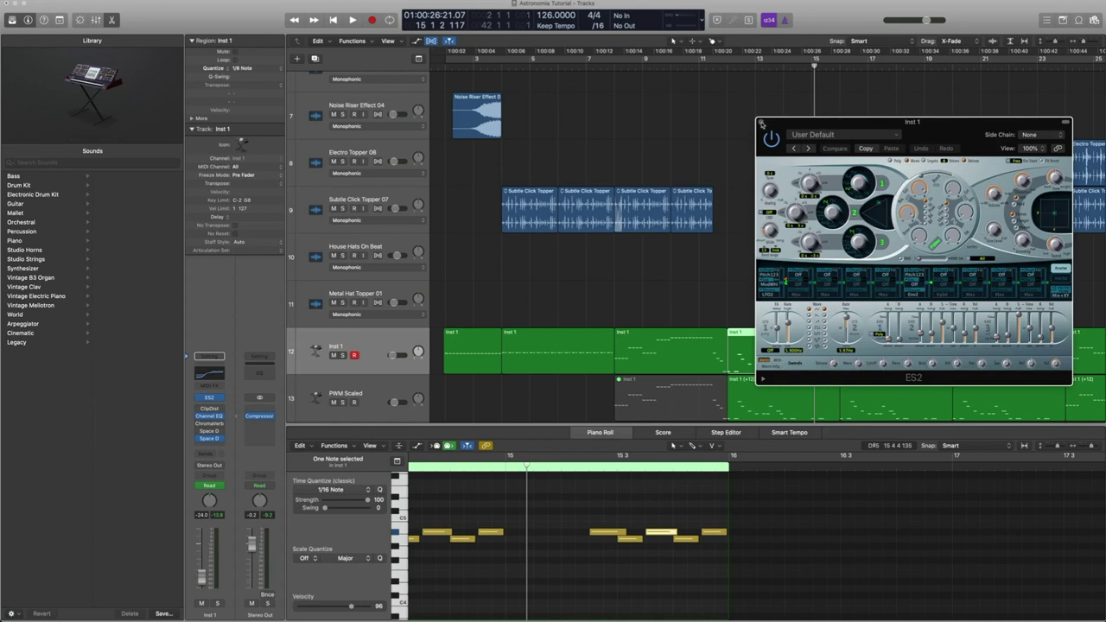
Step: Loop a bar 12–16 cycle while lowering an ES2 time setting to 0.00ms, then close ES2
{"action": "left_click_drag", "start_coordinate": [761, 124], "coordinate": [806, 121]}
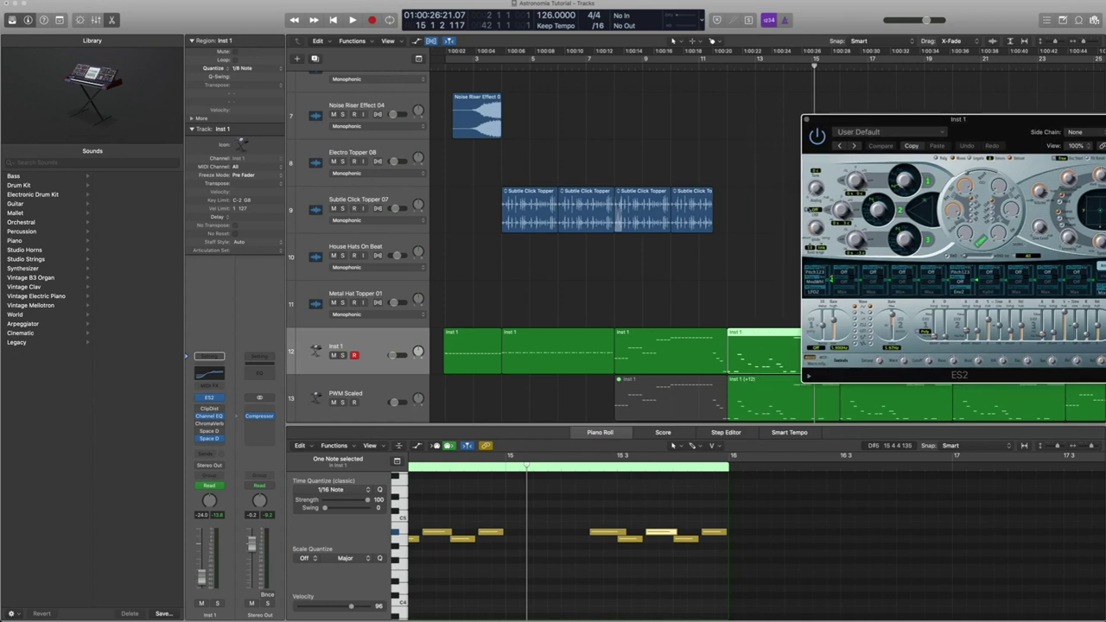
{"action": "left_click_drag", "start_coordinate": [815, 227], "coordinate": [815, 221]}
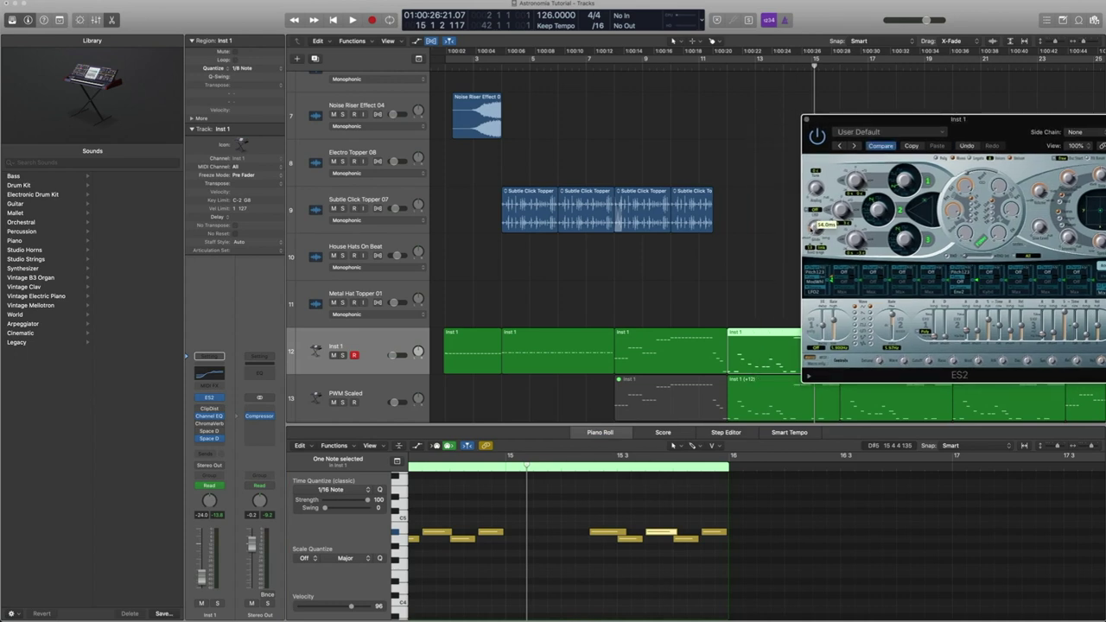
{"action": "left_click_drag", "start_coordinate": [732, 61], "coordinate": [835, 64]}
{"action": "key", "text": "space"}
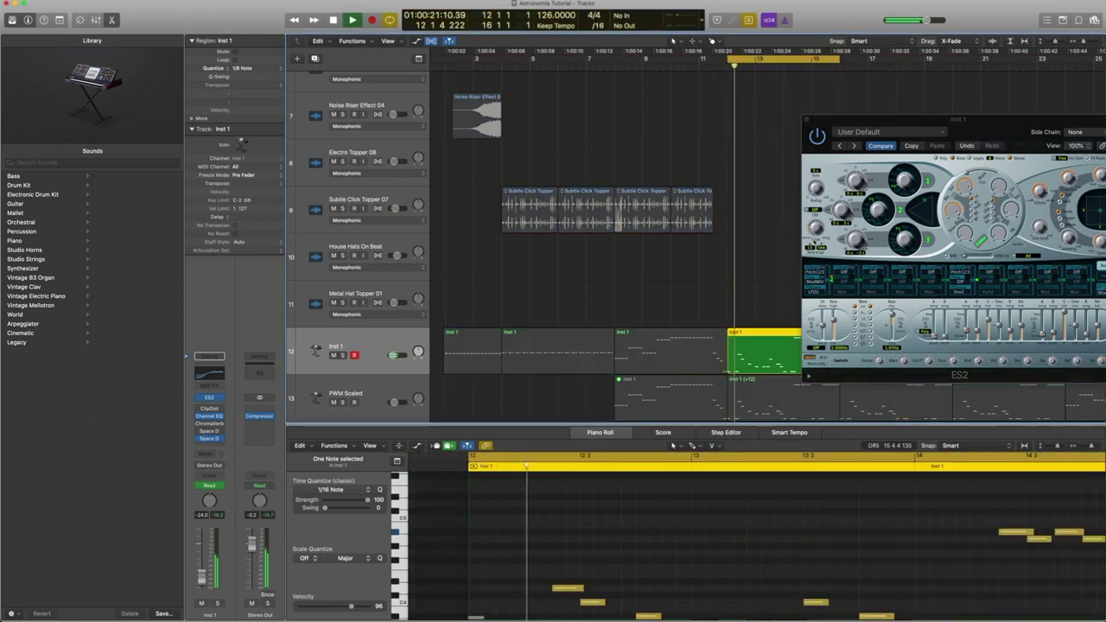
{"action": "mouse_move", "coordinate": [813, 230]}
{"action": "left_mouse_down"}
{"action": "mouse_move", "coordinate": [809, 247]}
{"action": "mouse_move", "coordinate": [809, 231]}
{"action": "left_mouse_up"}
{"action": "left_click", "coordinate": [807, 119]}
Step: Load Inst 1 region notes into the Piano Roll, ending on the bar 15 region
{"action": "left_click", "coordinate": [751, 245]}
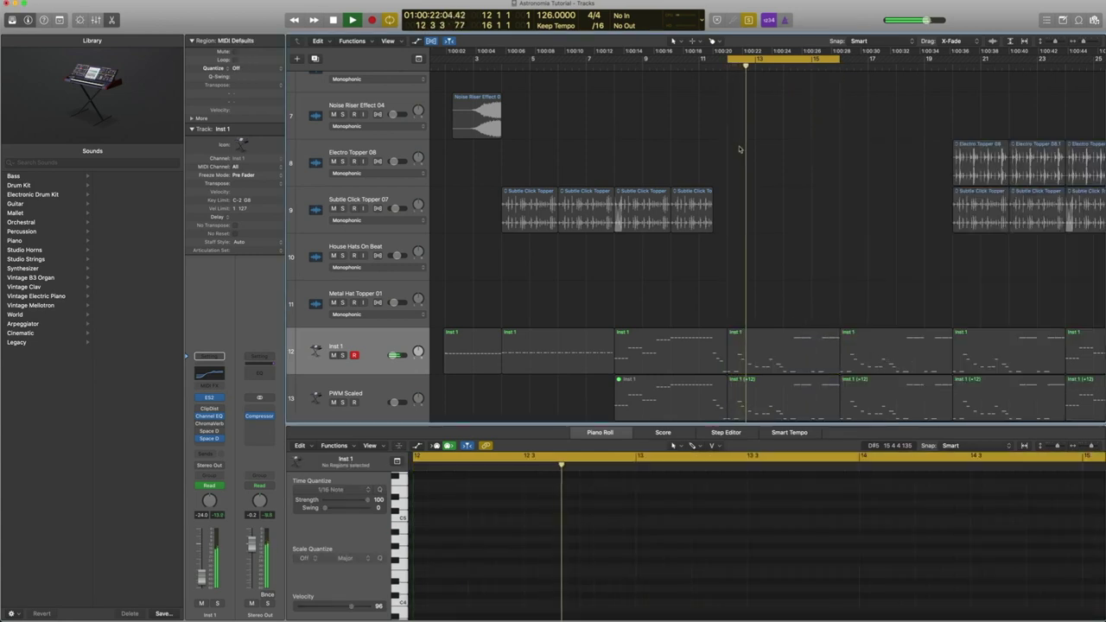
{"action": "left_click", "coordinate": [757, 370]}
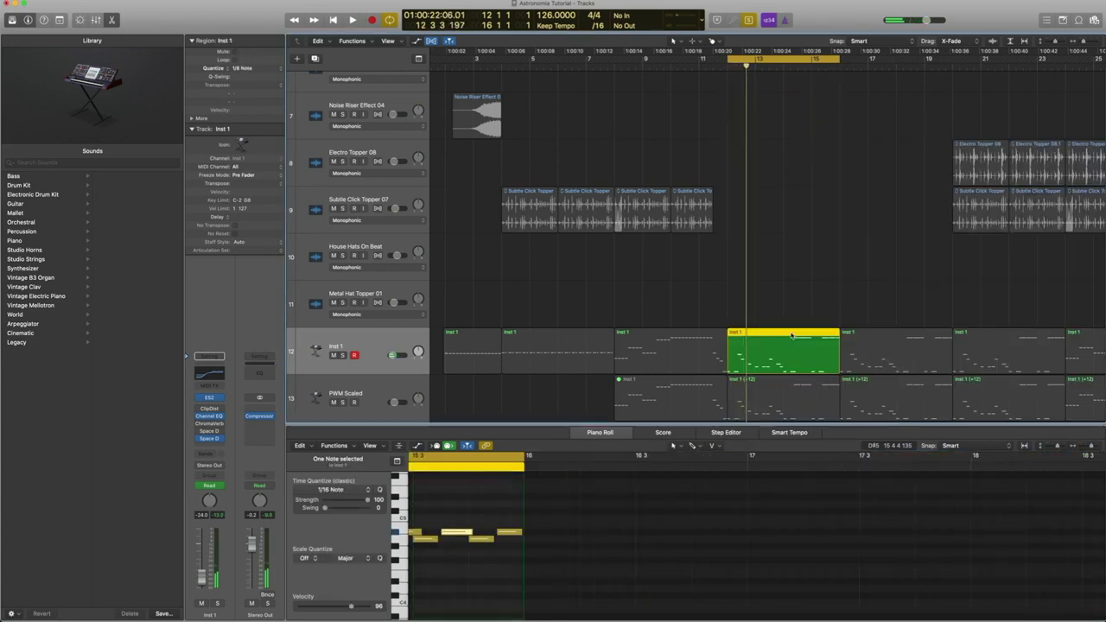
{"action": "scroll", "coordinate": [786, 309], "scroll_direction": "left", "scroll_amount": 1}
{"action": "key", "text": "super+a"}
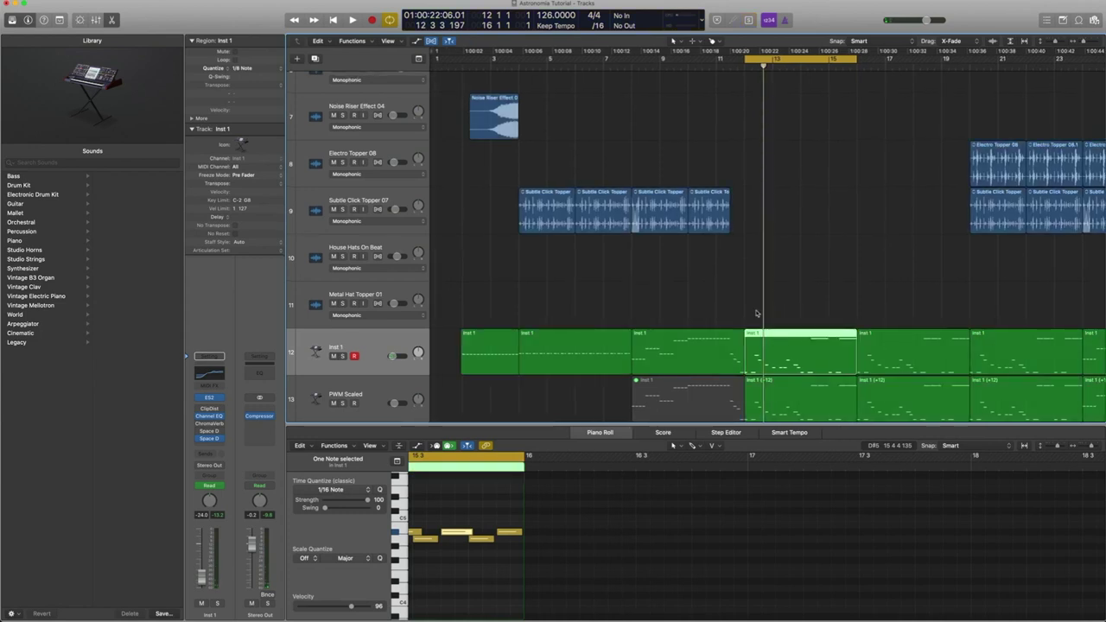
{"action": "left_click", "coordinate": [754, 350]}
{"action": "scroll", "coordinate": [501, 492], "scroll_direction": "left", "scroll_amount": 1}
{"action": "scroll", "coordinate": [500, 492], "scroll_direction": "left", "scroll_amount": 2}
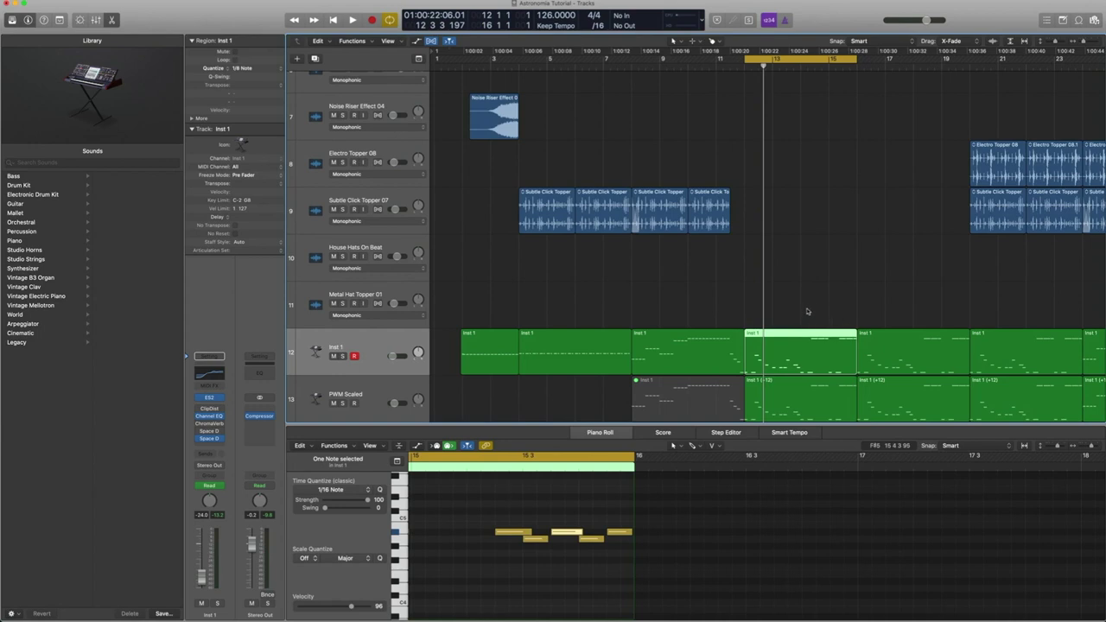
{"action": "scroll", "coordinate": [806, 308], "scroll_direction": "down", "scroll_amount": 2}
{"action": "scroll", "coordinate": [786, 217], "scroll_direction": "up", "scroll_amount": 3}
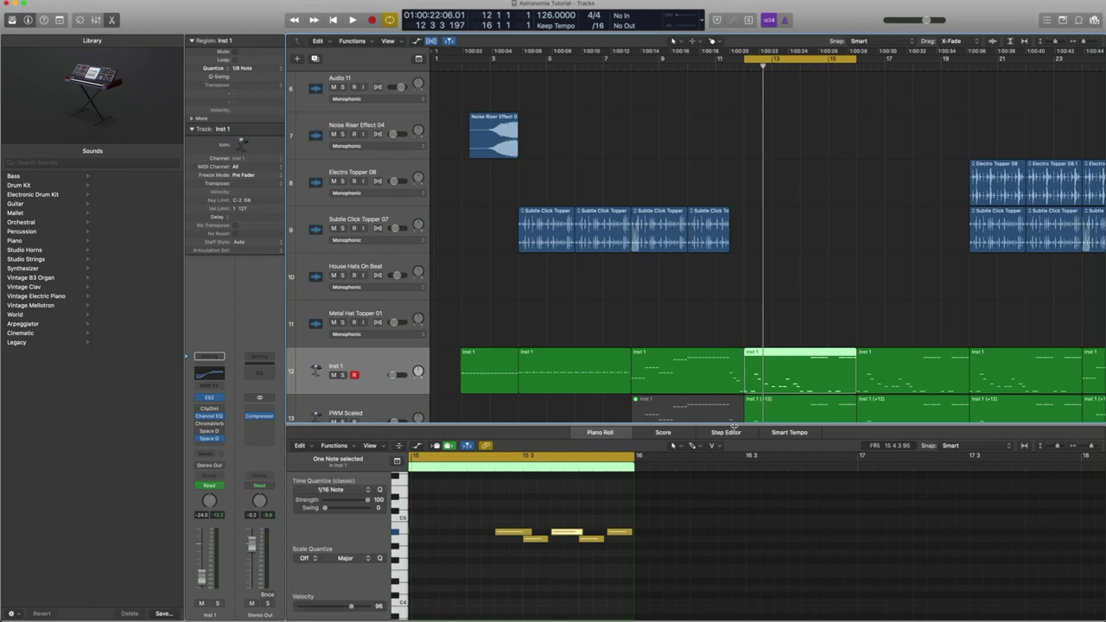
{"action": "scroll", "coordinate": [762, 321], "scroll_direction": "down", "scroll_amount": 2}
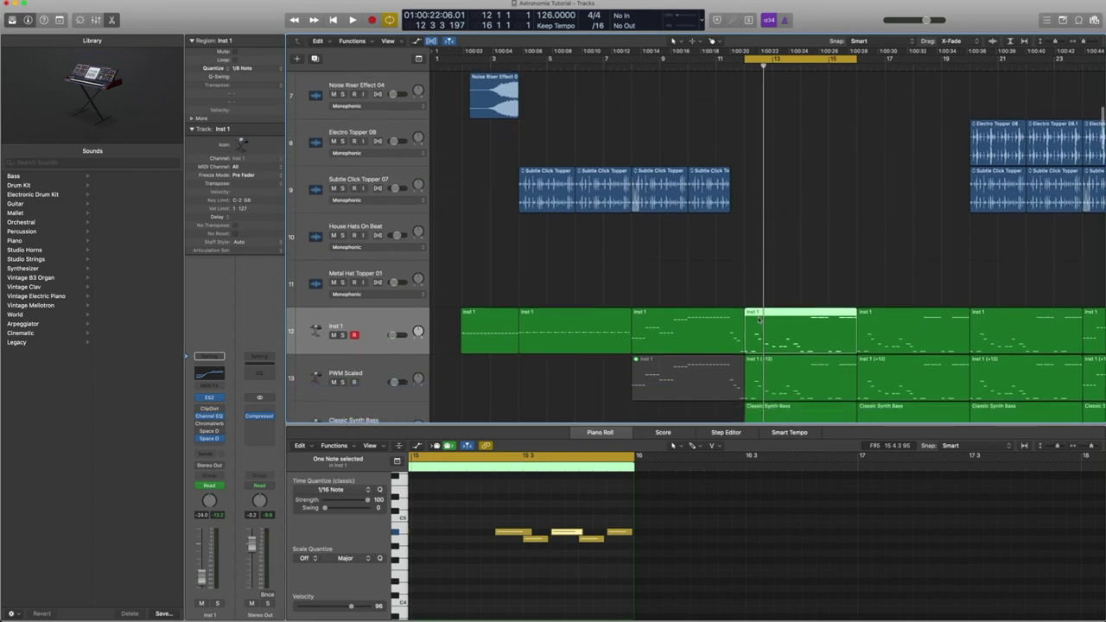
{"action": "left_click", "coordinate": [749, 277]}
{"action": "left_click", "coordinate": [758, 316]}
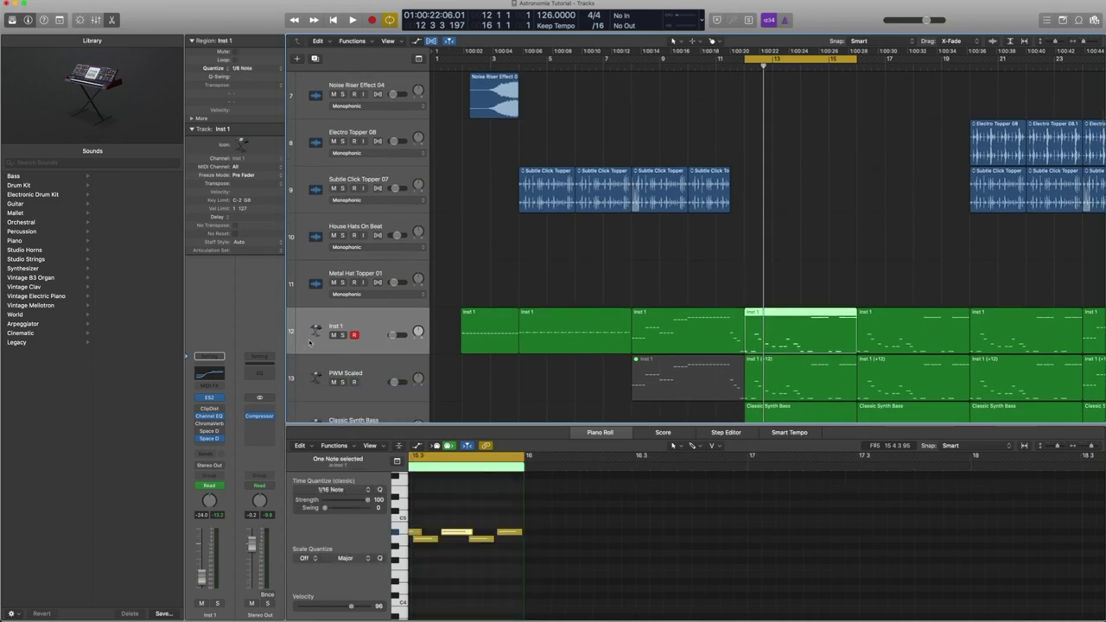
Step: Play the cycle with Inst 1's ES2 open on the left, then close ES2
{"action": "left_click", "coordinate": [209, 398]}
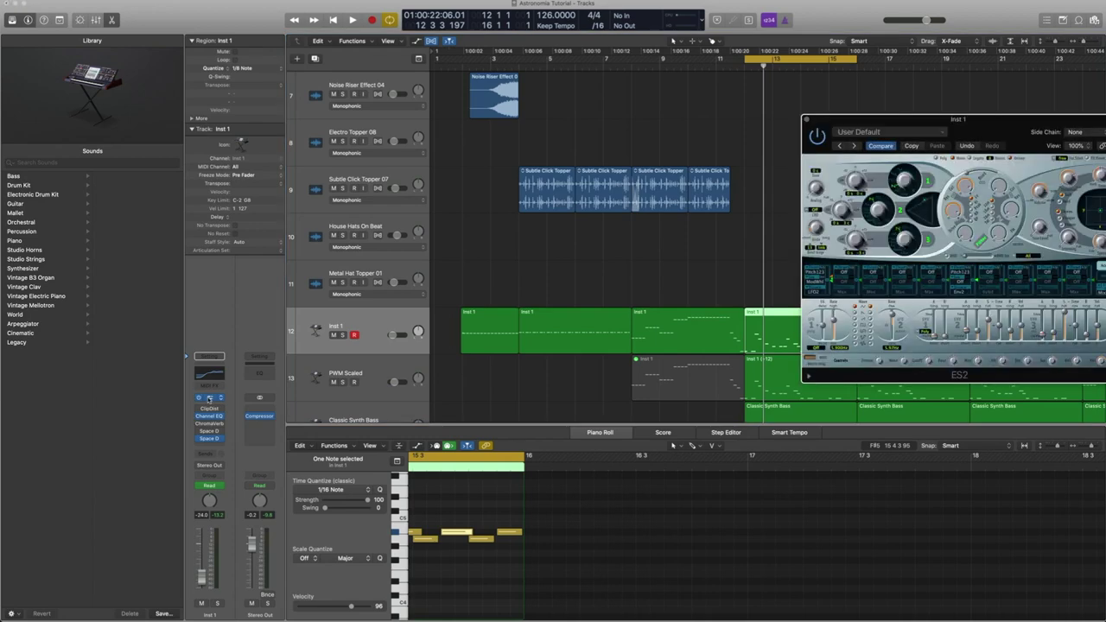
{"action": "left_click_drag", "start_coordinate": [848, 123], "coordinate": [320, 119]}
{"action": "left_click", "coordinate": [758, 336]}
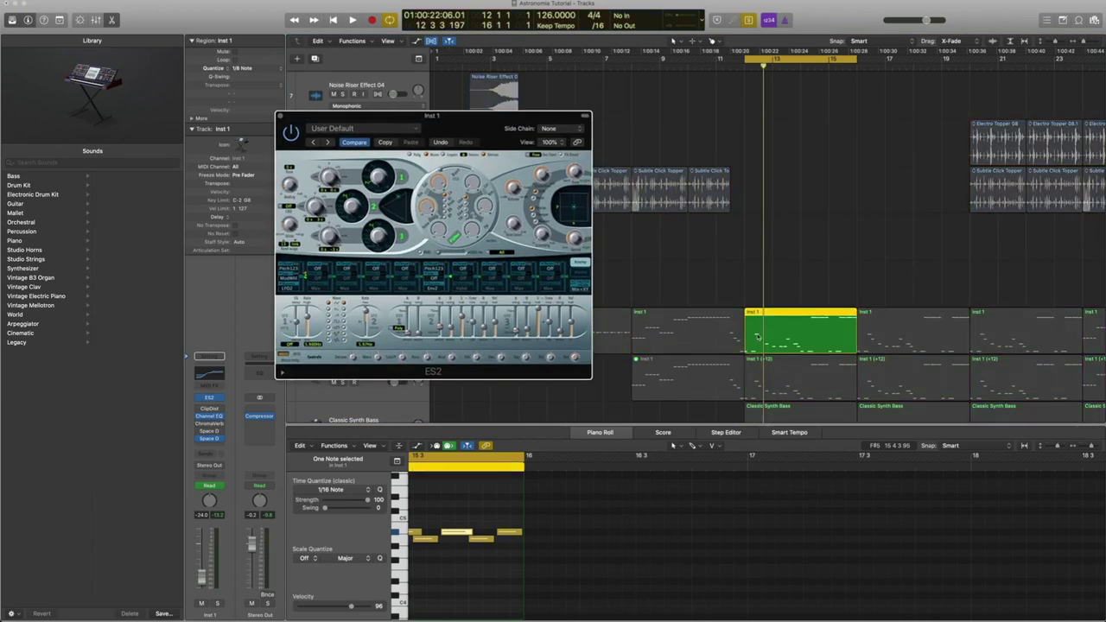
{"action": "key", "text": "space"}
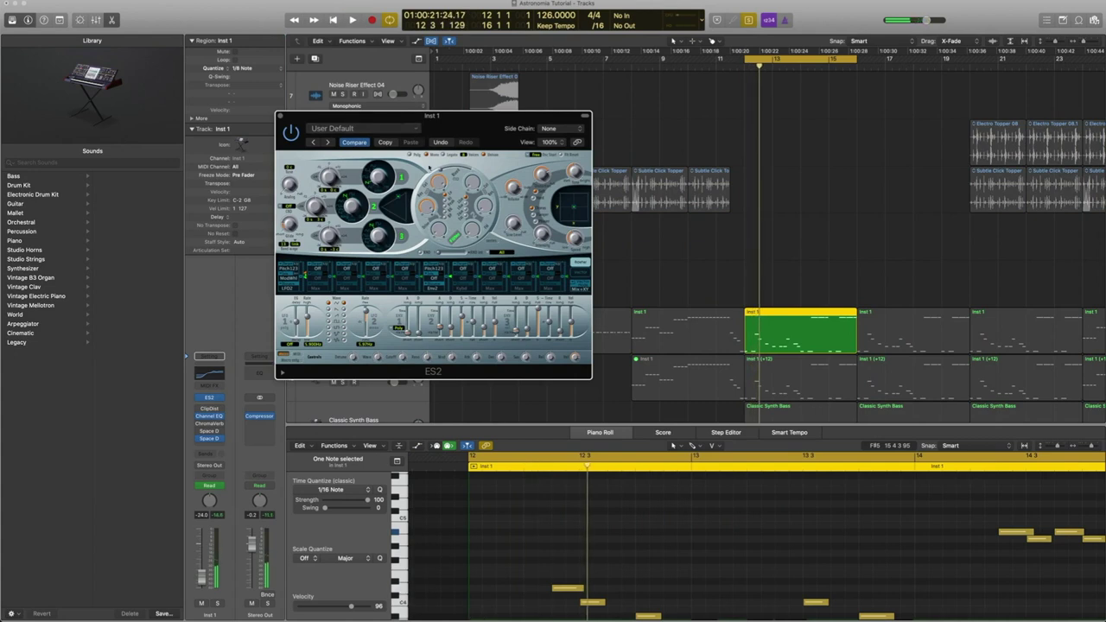
{"action": "left_click", "coordinate": [280, 116]}
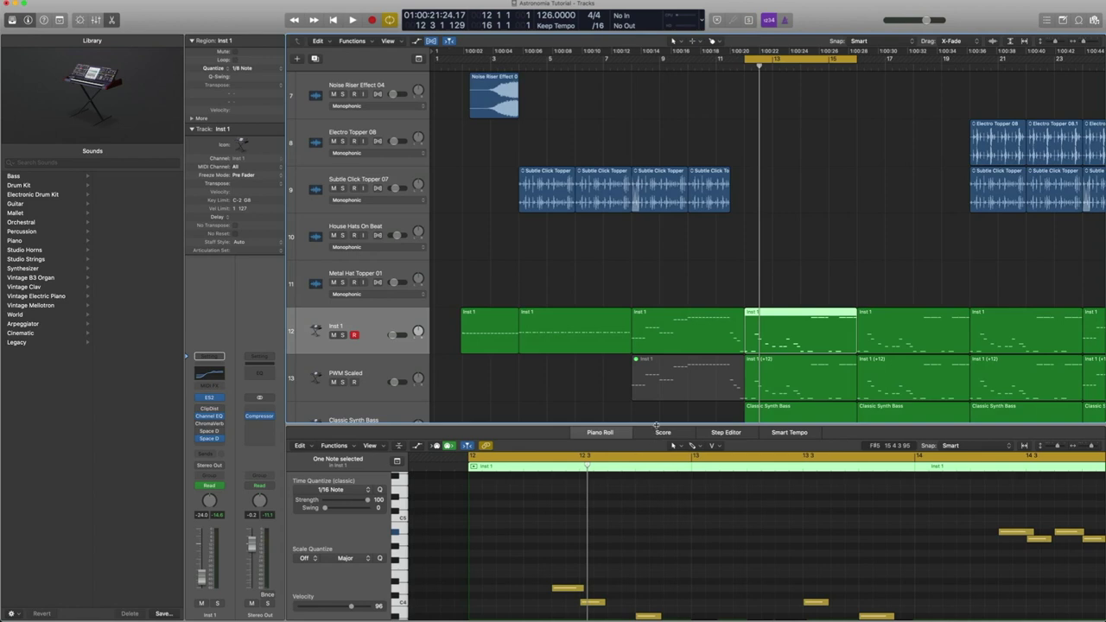
Step: Close the Piano Roll, toggle volume automation on and off, and deselect Inst 1 regions
{"action": "key", "text": "e"}
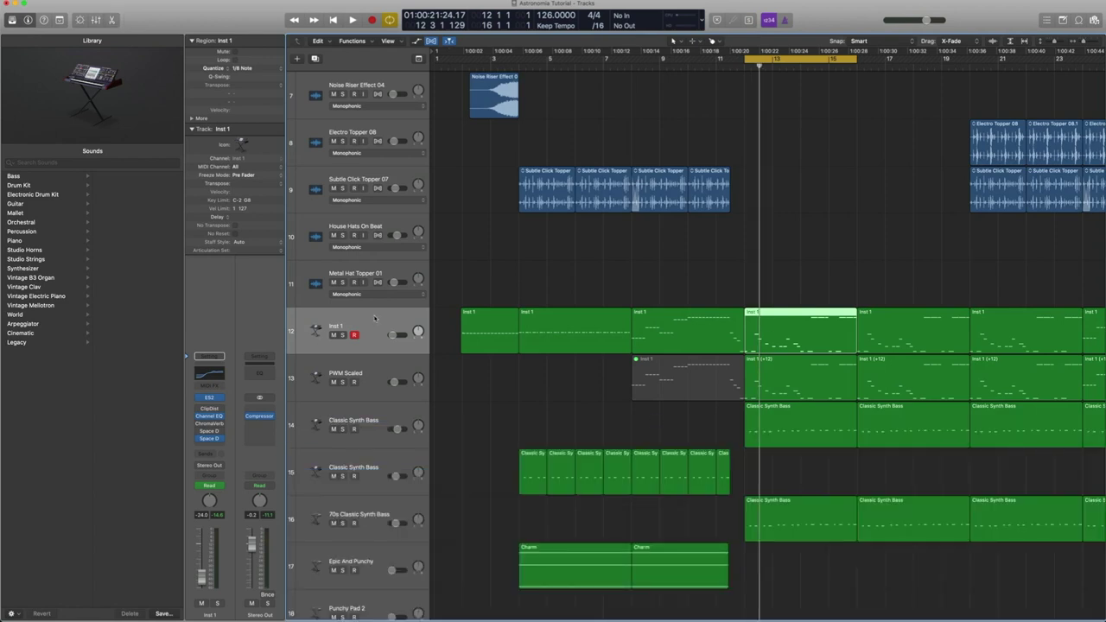
{"action": "key", "text": "a"}
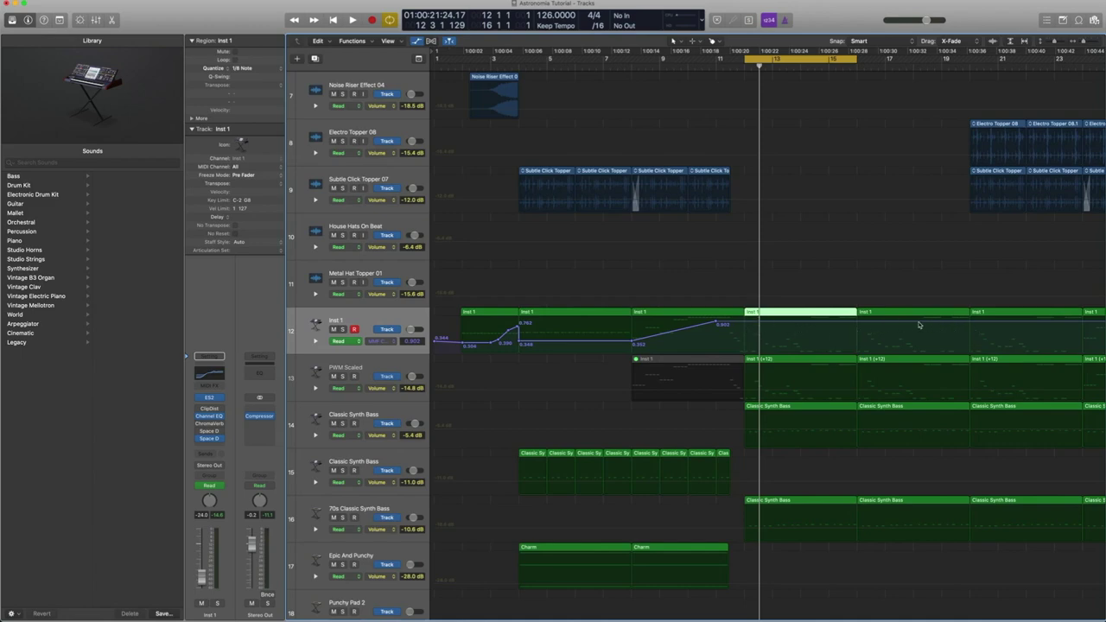
{"action": "key", "text": "a"}
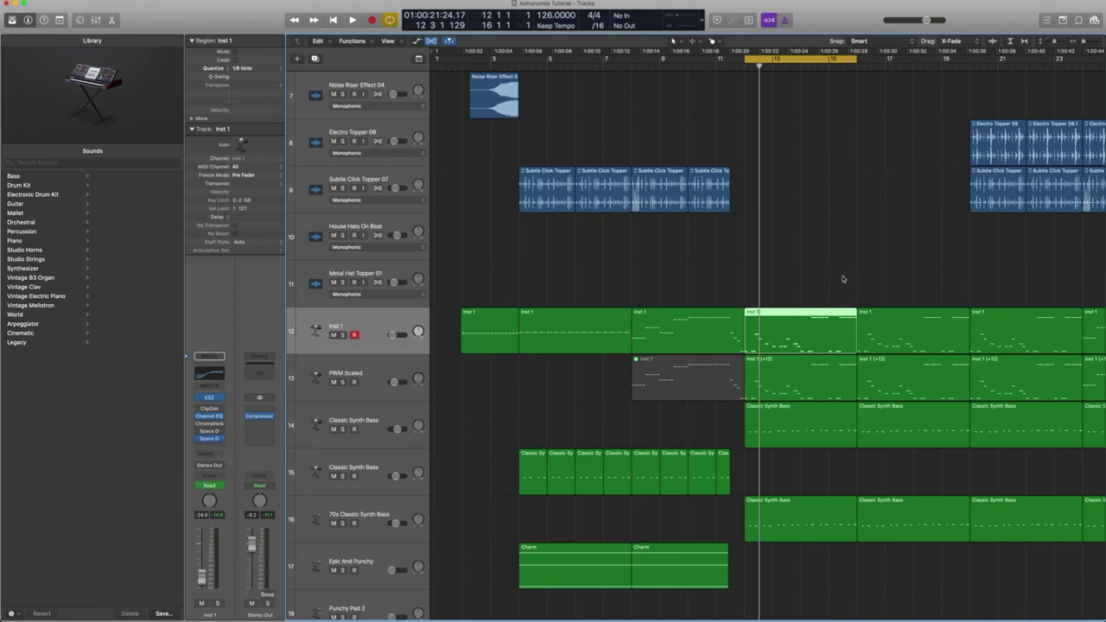
{"action": "left_click_drag", "start_coordinate": [837, 280], "coordinate": [859, 303]}
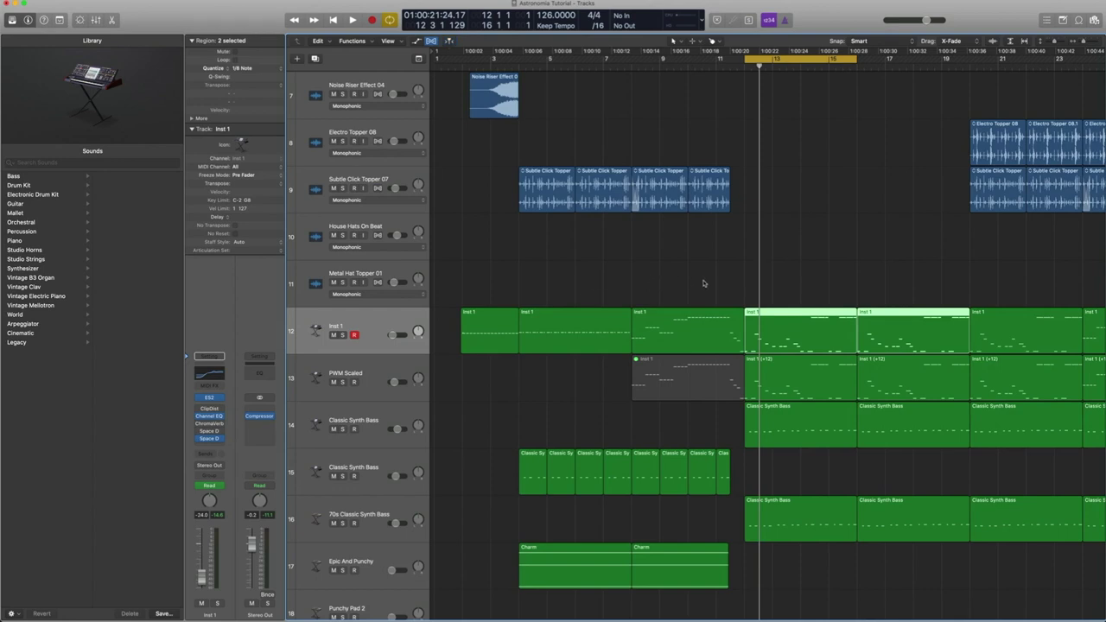
{"action": "left_click", "coordinate": [667, 284], "text": "ctrl+alt"}
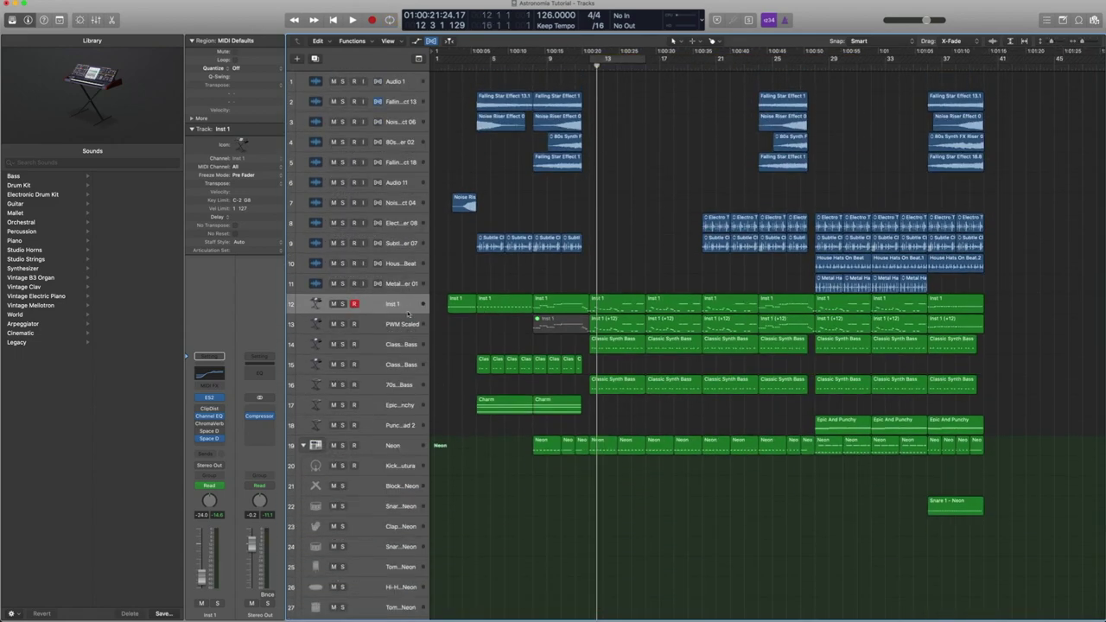
Step: Select and compare the Inst 1 and grey PWM Scaled lead regions on tracks 12–13
{"action": "left_click", "coordinate": [399, 325], "text": "shift"}
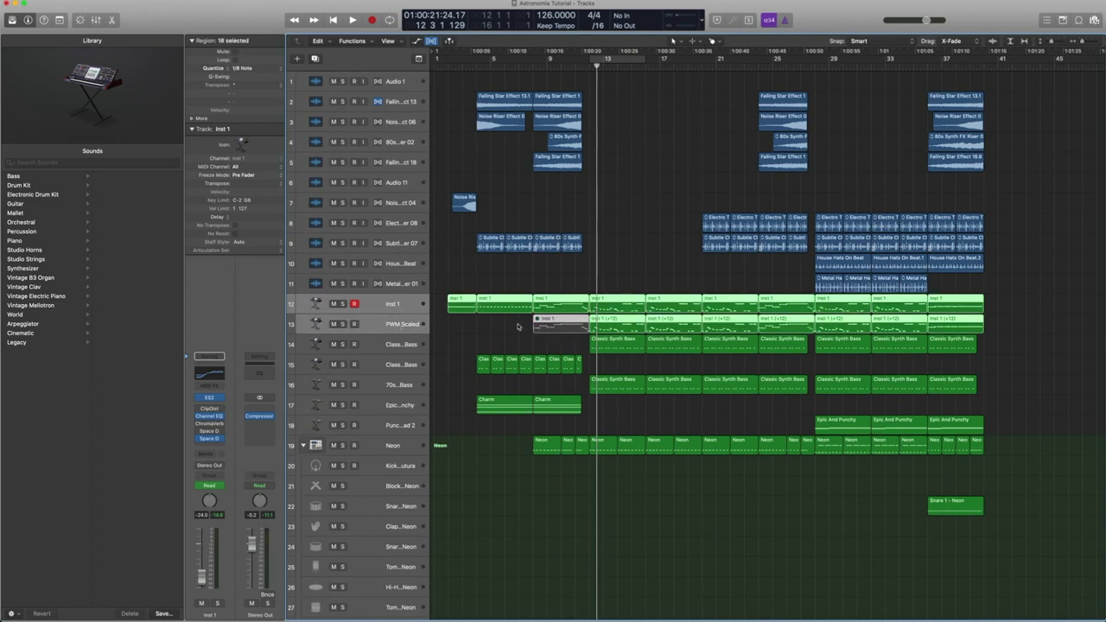
{"action": "left_click", "coordinate": [572, 284]}
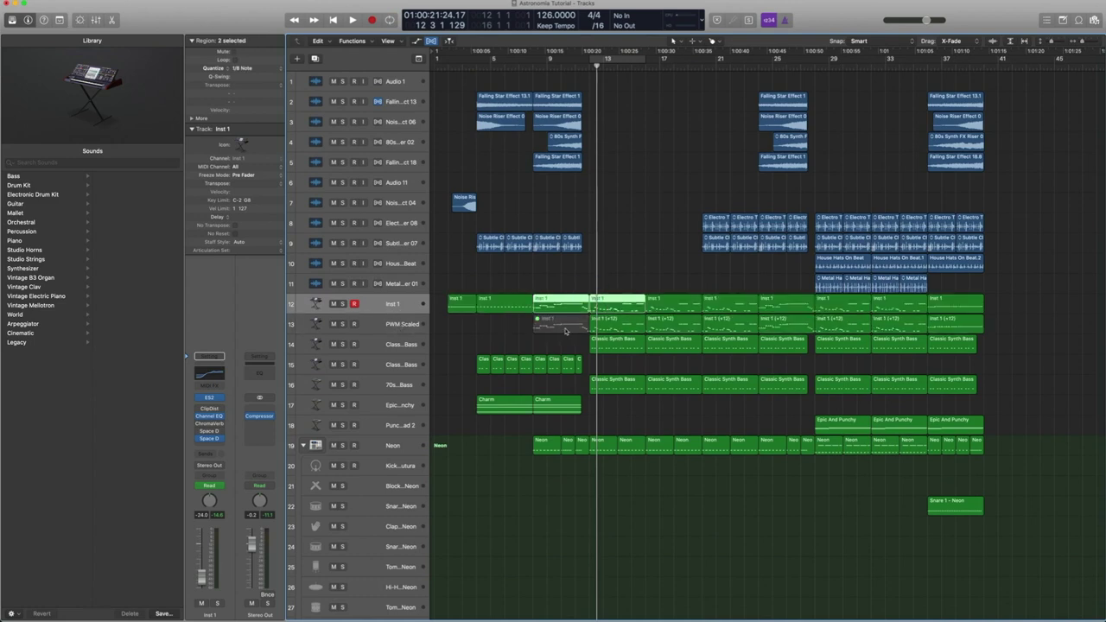
{"action": "left_click", "coordinate": [558, 325]}
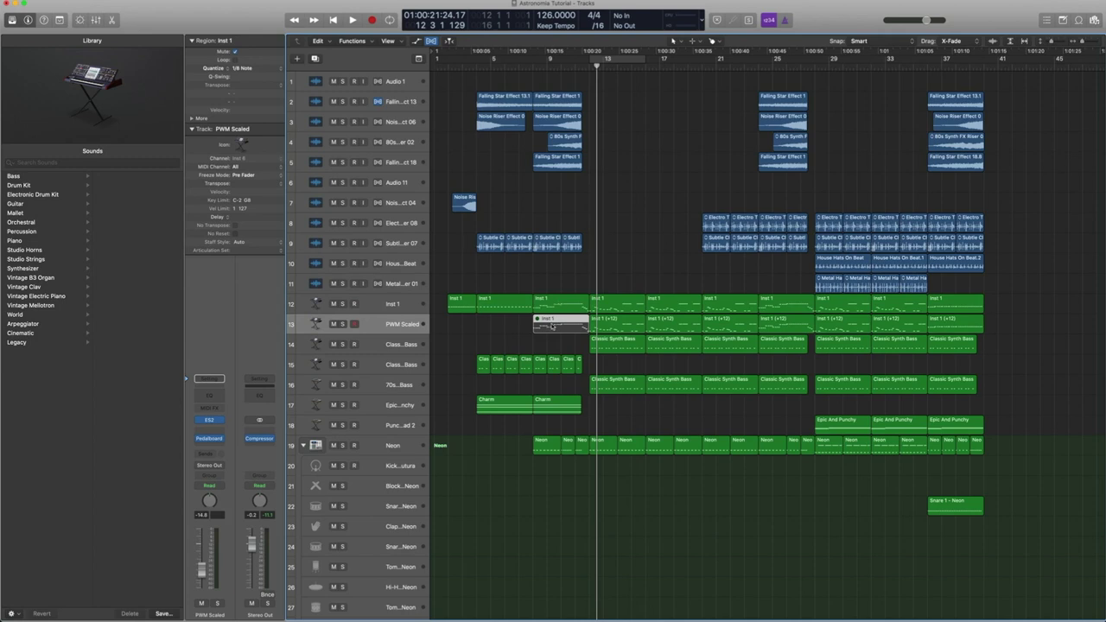
{"action": "left_click", "coordinate": [518, 324]}
{"action": "left_click", "coordinate": [570, 327]}
{"action": "left_click", "coordinate": [564, 307]}
{"action": "left_click", "coordinate": [616, 300]}
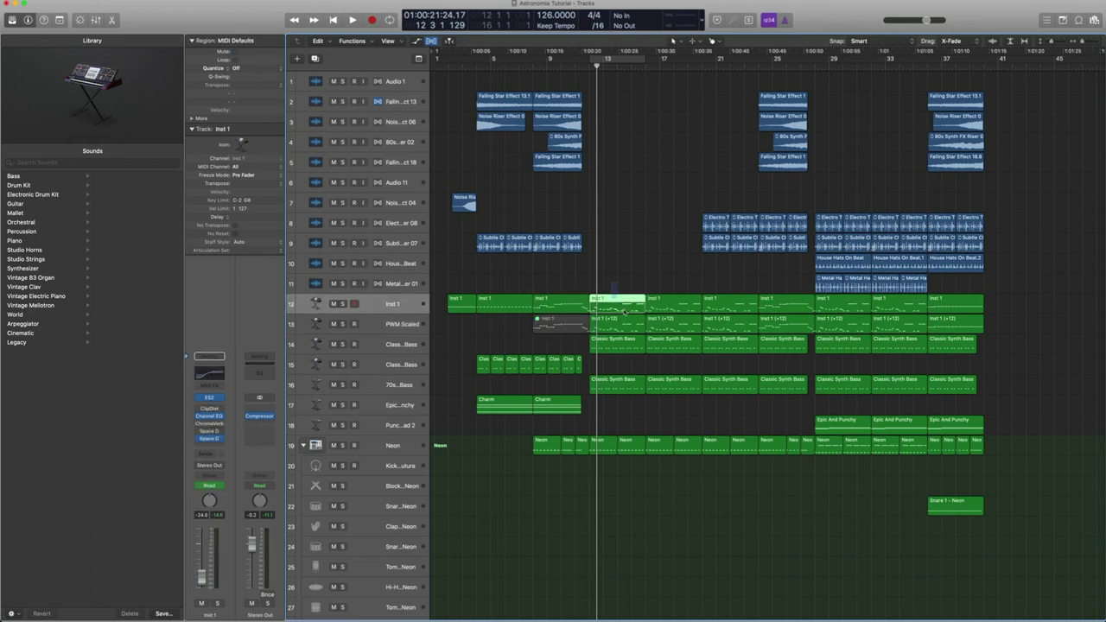
Step: Play the drop regions on tracks 12–16, then select the Inst 1 (+12) region on track 13
{"action": "left_click_drag", "start_coordinate": [629, 318], "coordinate": [667, 399]}
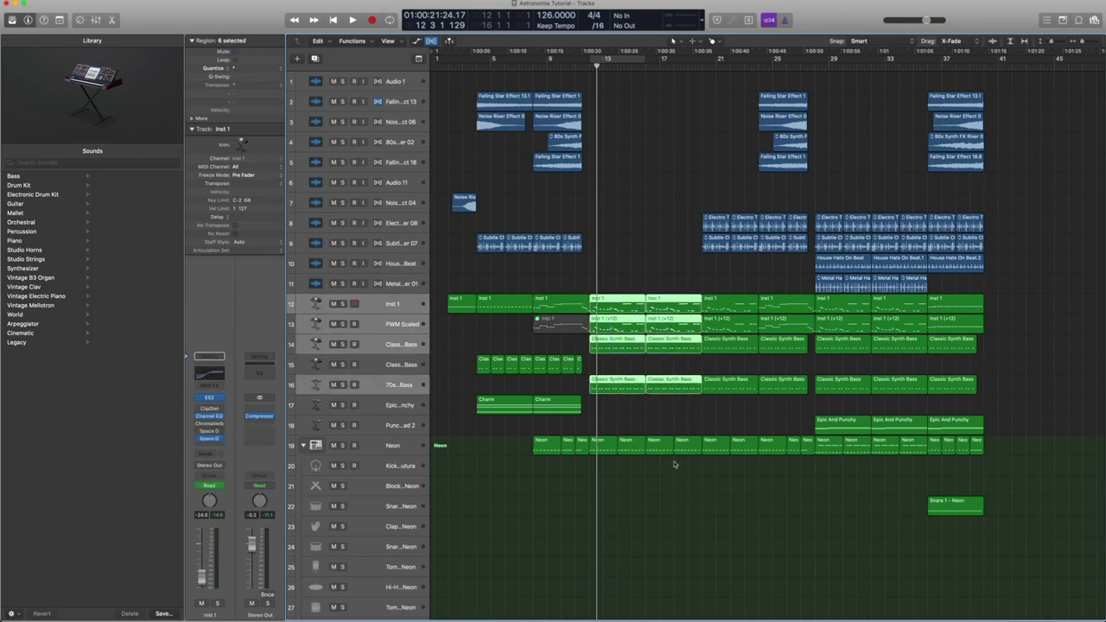
{"action": "key", "text": "space"}
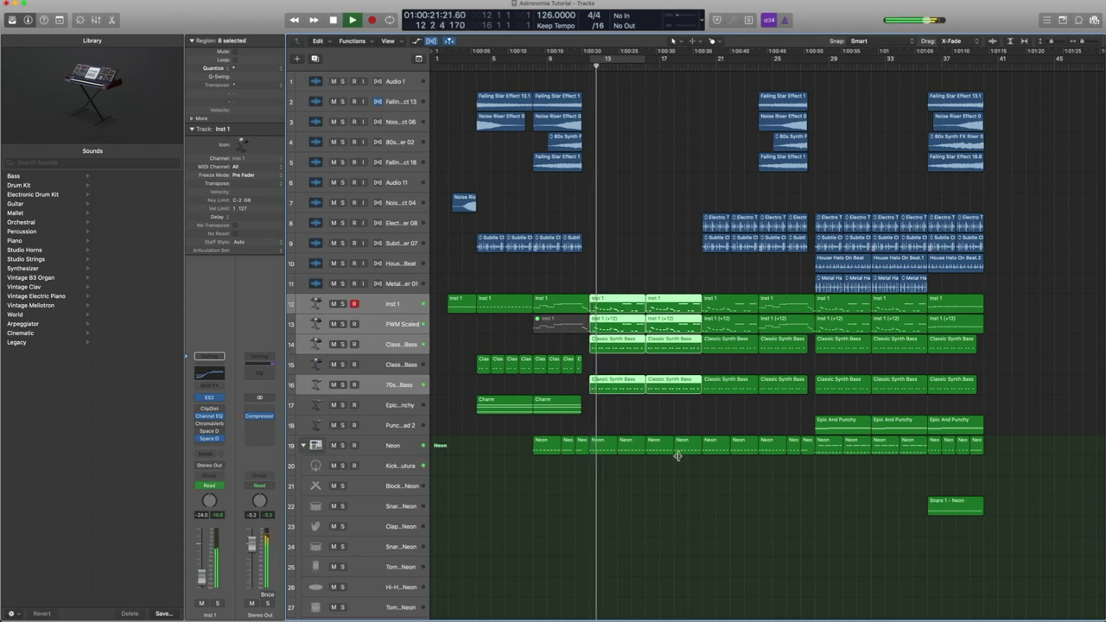
{"action": "left_click_drag", "start_coordinate": [610, 285], "coordinate": [669, 331]}
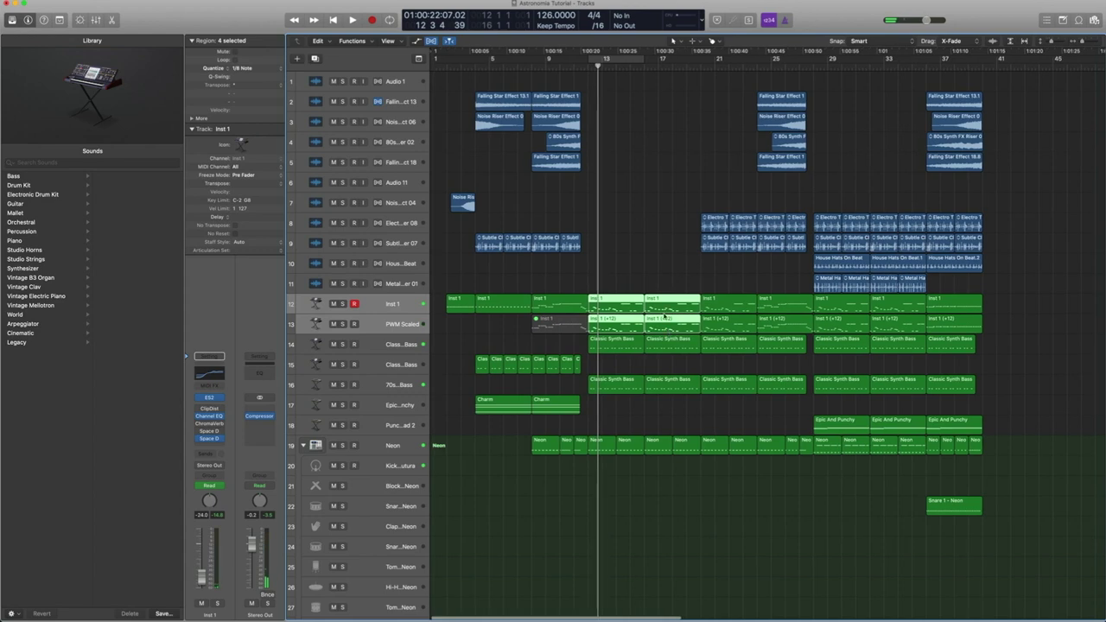
{"action": "left_click", "coordinate": [622, 312]}
{"action": "left_click", "coordinate": [615, 324]}
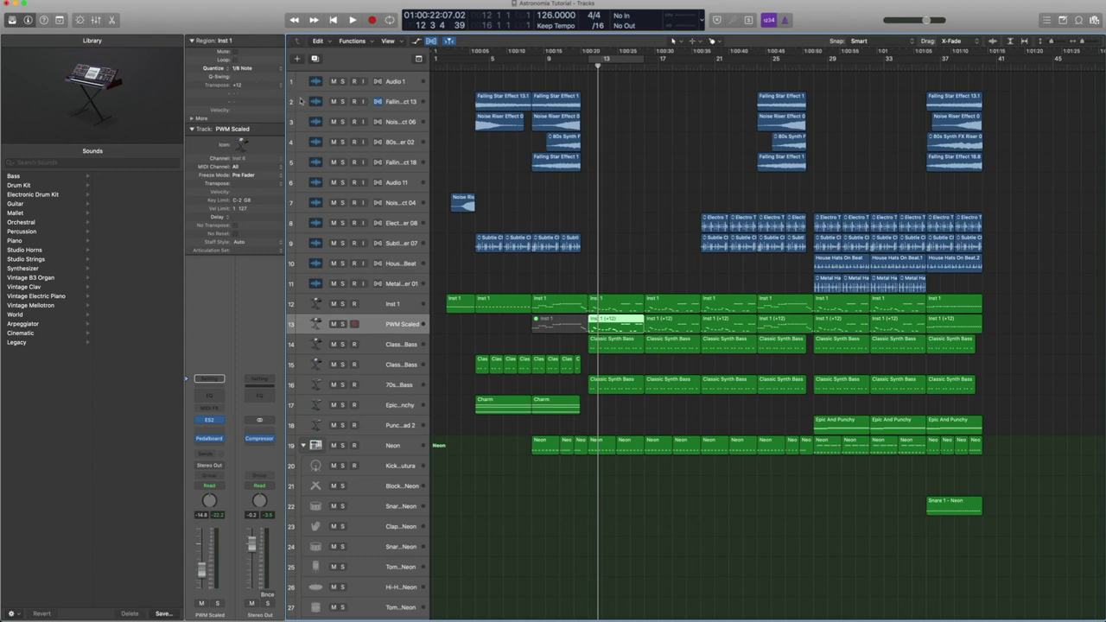
Step: Try lowering the PWM Scaled region's transposition from +12 to +7
{"action": "left_click", "coordinate": [239, 84]}
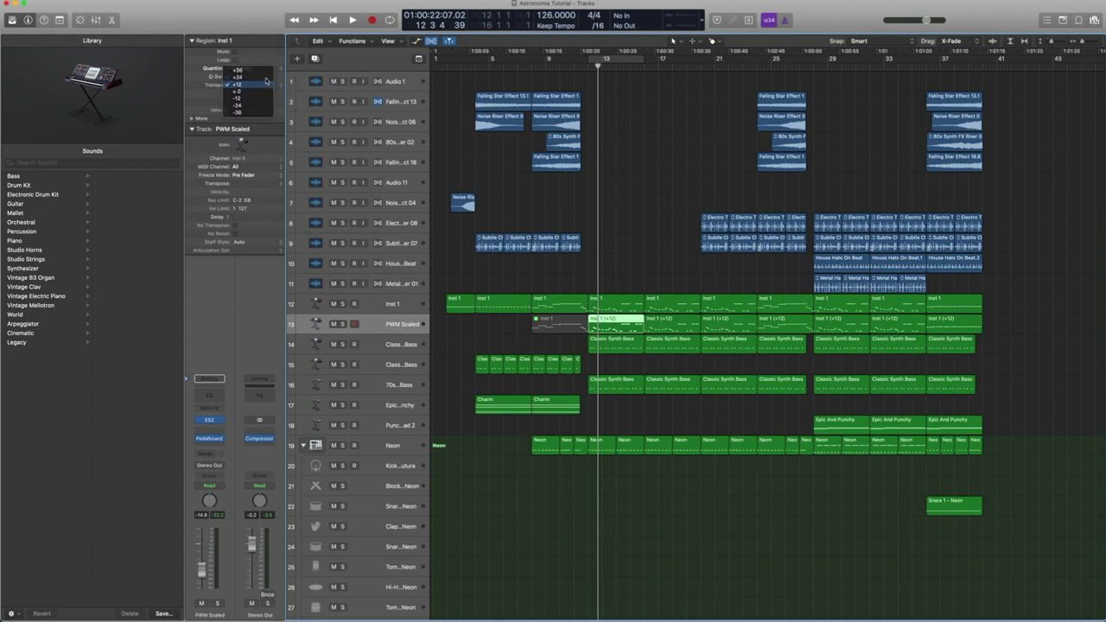
{"action": "left_click", "coordinate": [238, 86]}
{"action": "left_click_drag", "start_coordinate": [246, 87], "coordinate": [246, 92]}
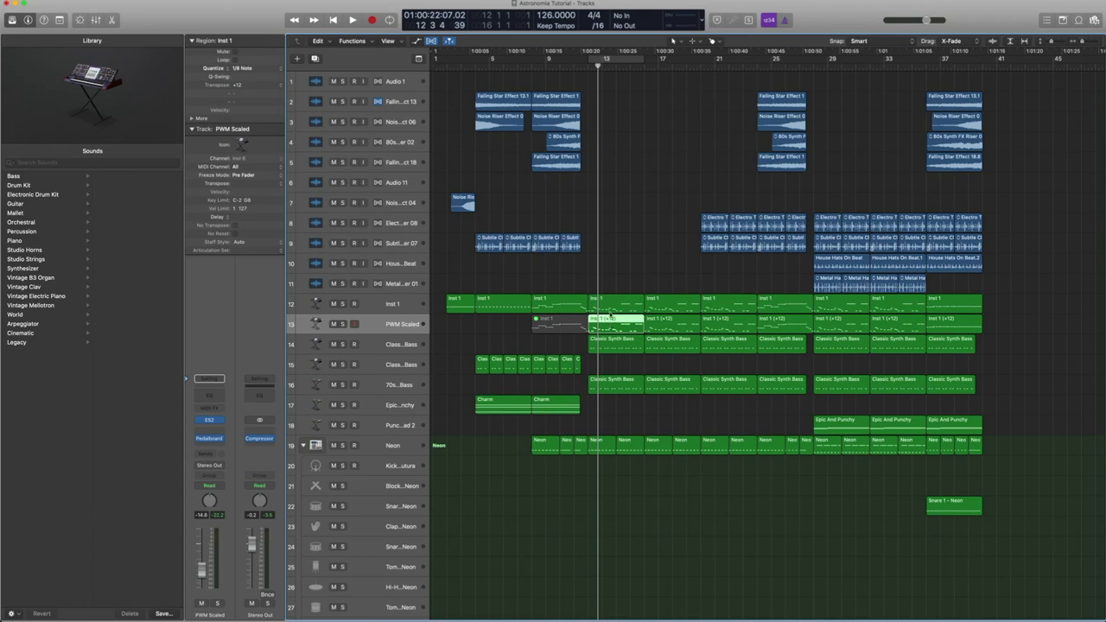
Step: Select both bar-13 lead regions, play them, and cycle playback over them
{"action": "left_click", "coordinate": [280, 87]}
{"action": "left_click", "coordinate": [610, 319]}
{"action": "left_click", "coordinate": [611, 298], "text": "shift"}
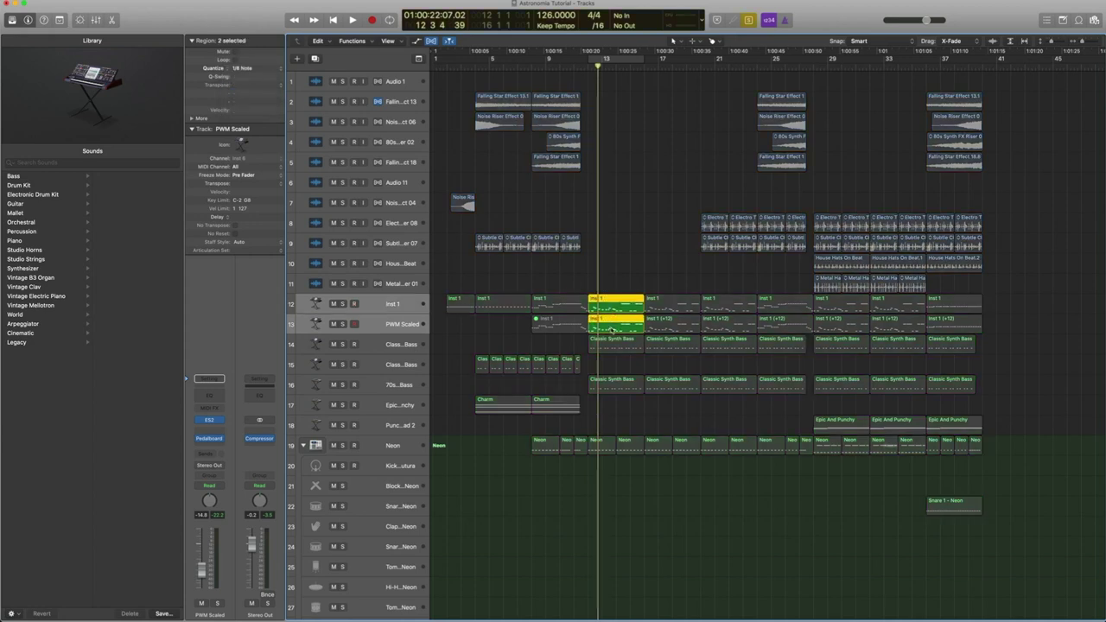
{"action": "key", "text": "space"}
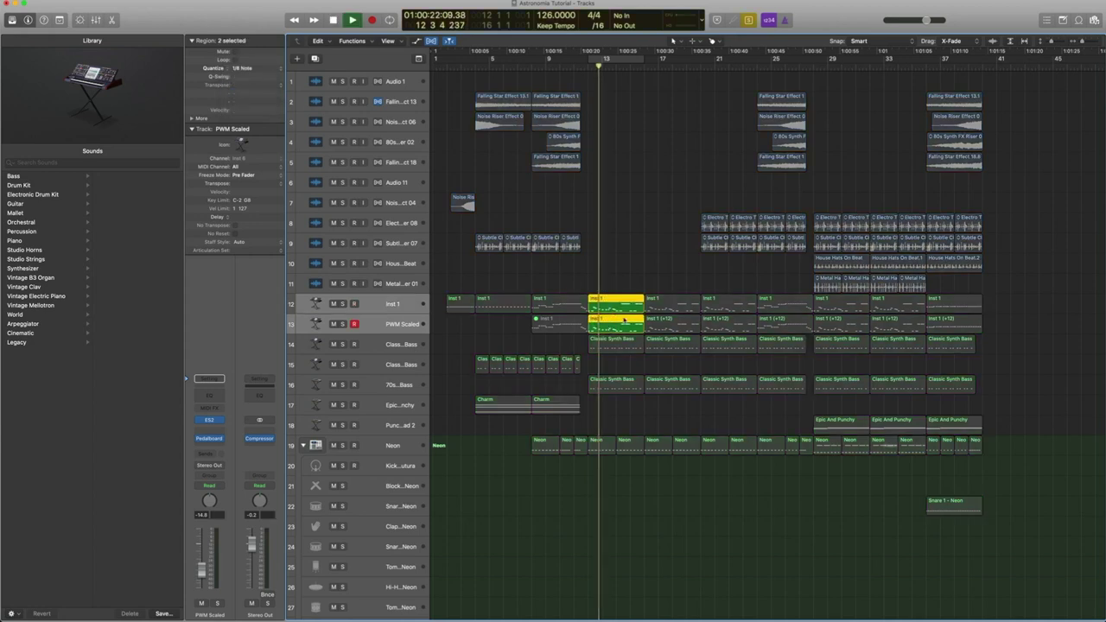
{"action": "left_click", "coordinate": [597, 59]}
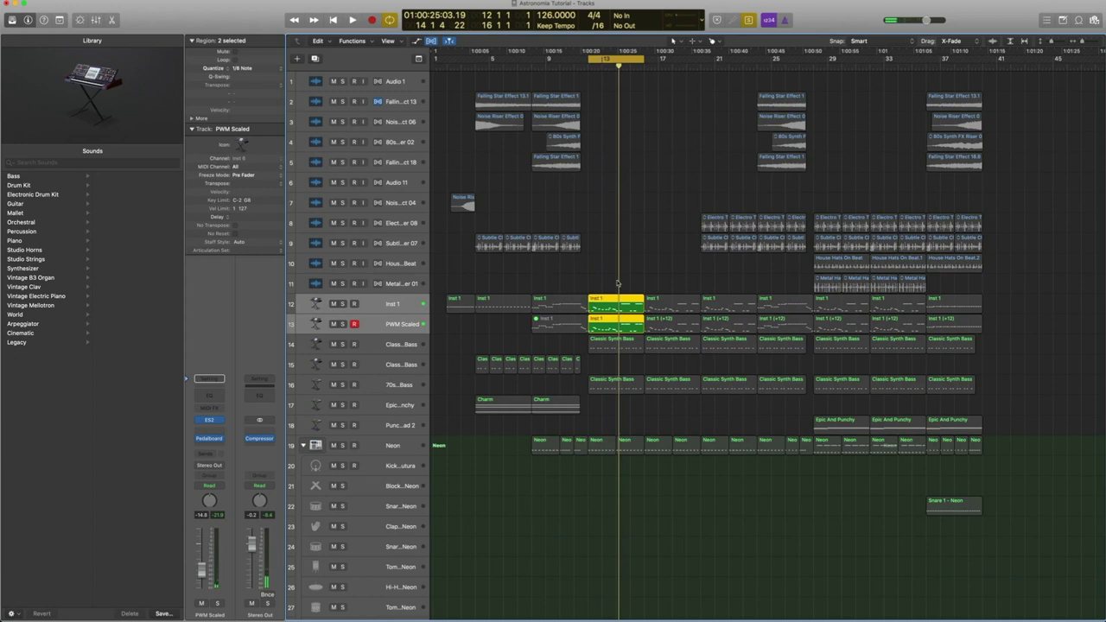
{"action": "key", "text": "space"}
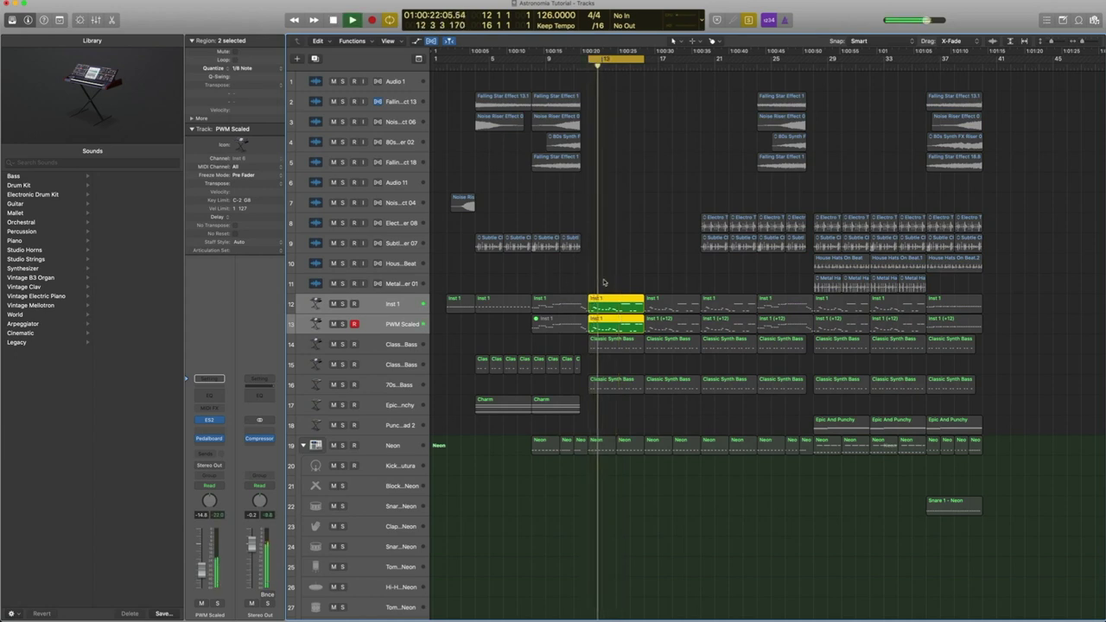
{"action": "key", "text": "space"}
Step: Reselect the two lead regions and hear them soloed, then select the PWM Scaled track
{"action": "left_click", "coordinate": [604, 327]}
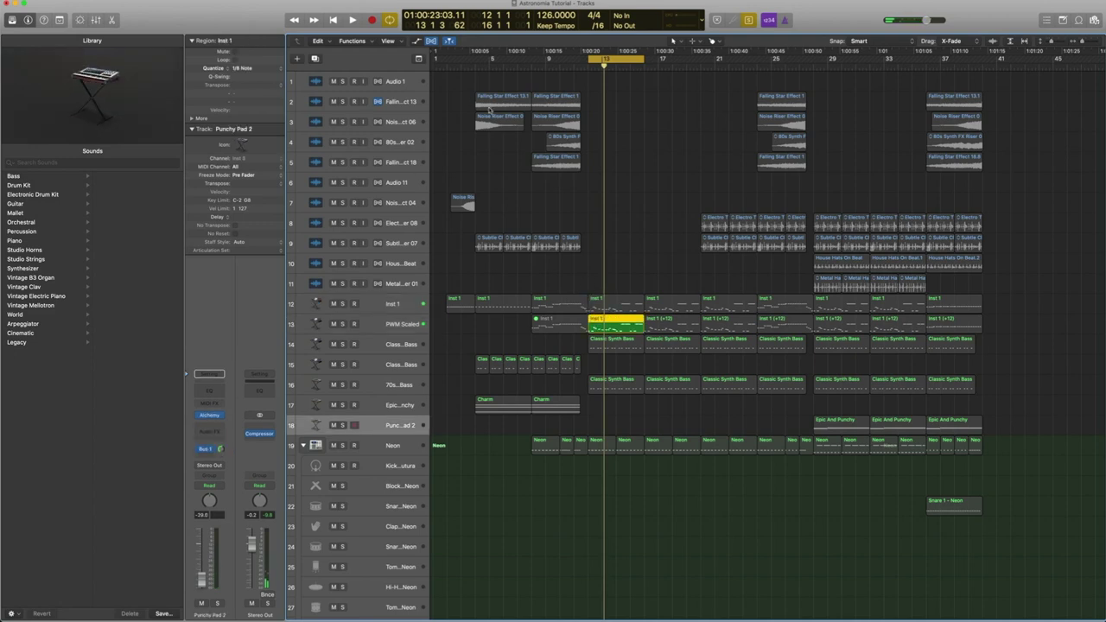
{"action": "left_click", "coordinate": [279, 86]}
{"action": "left_click", "coordinate": [610, 318]}
{"action": "left_click", "coordinate": [615, 303], "text": "shift"}
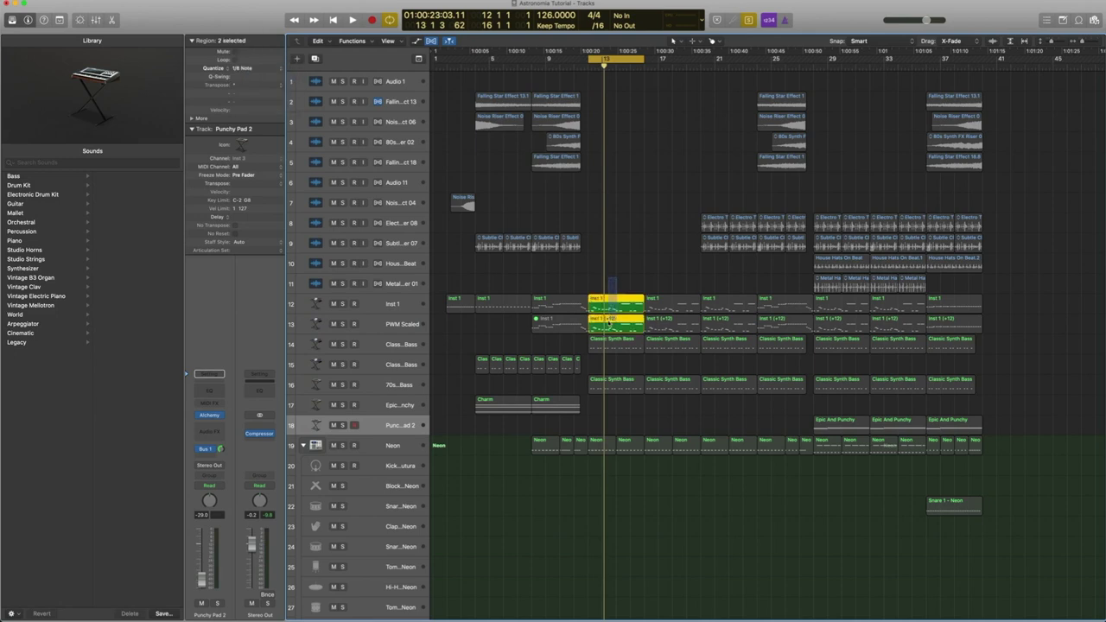
{"action": "key", "text": "shift+space"}
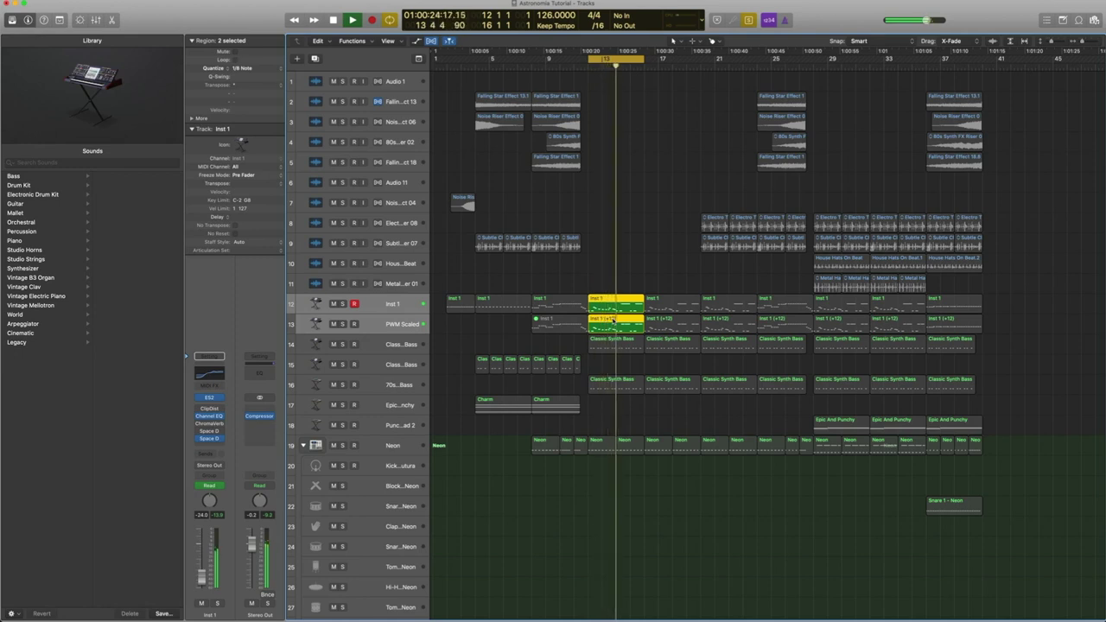
{"action": "key", "text": "space"}
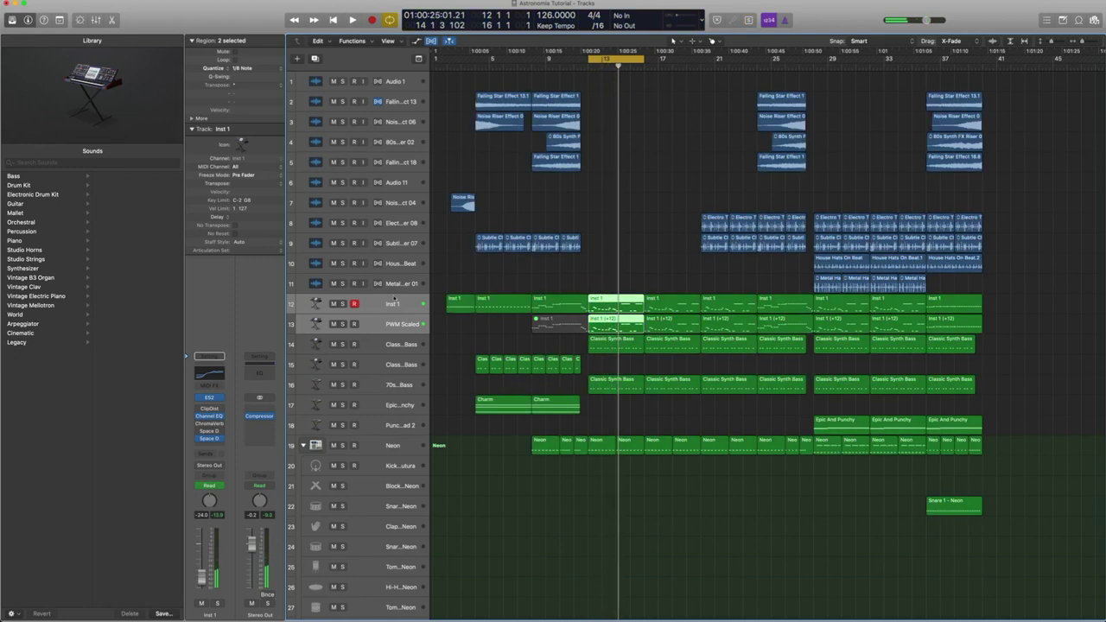
{"action": "left_click", "coordinate": [389, 325]}
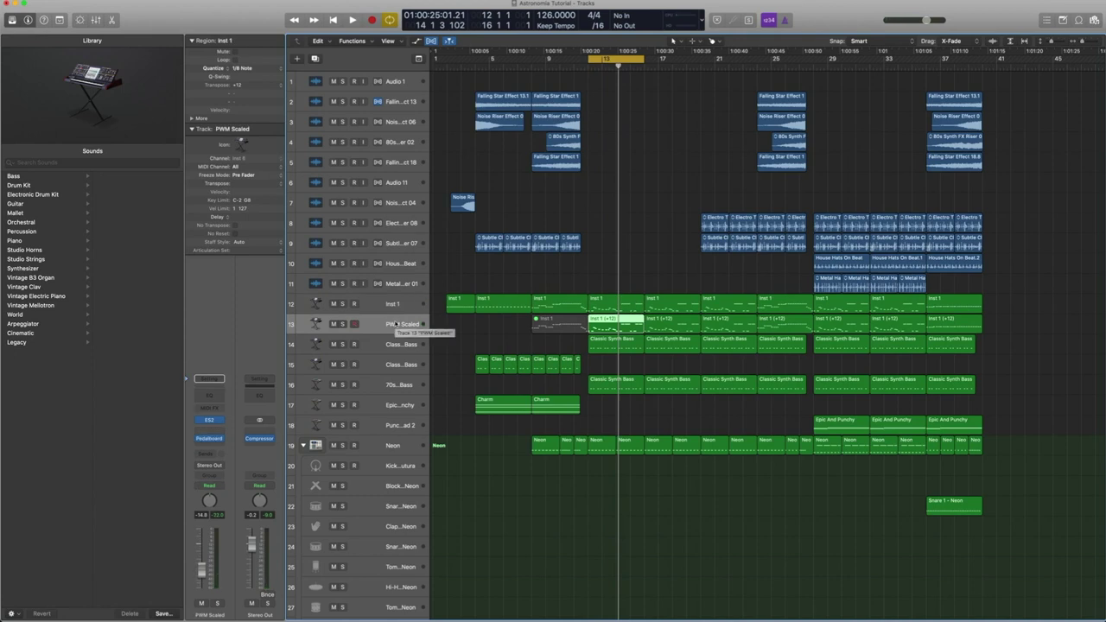
Step: Open the Classic Synth Bass track's ES2 synth and browse its presets without changing the sound
{"action": "left_click", "coordinate": [404, 350]}
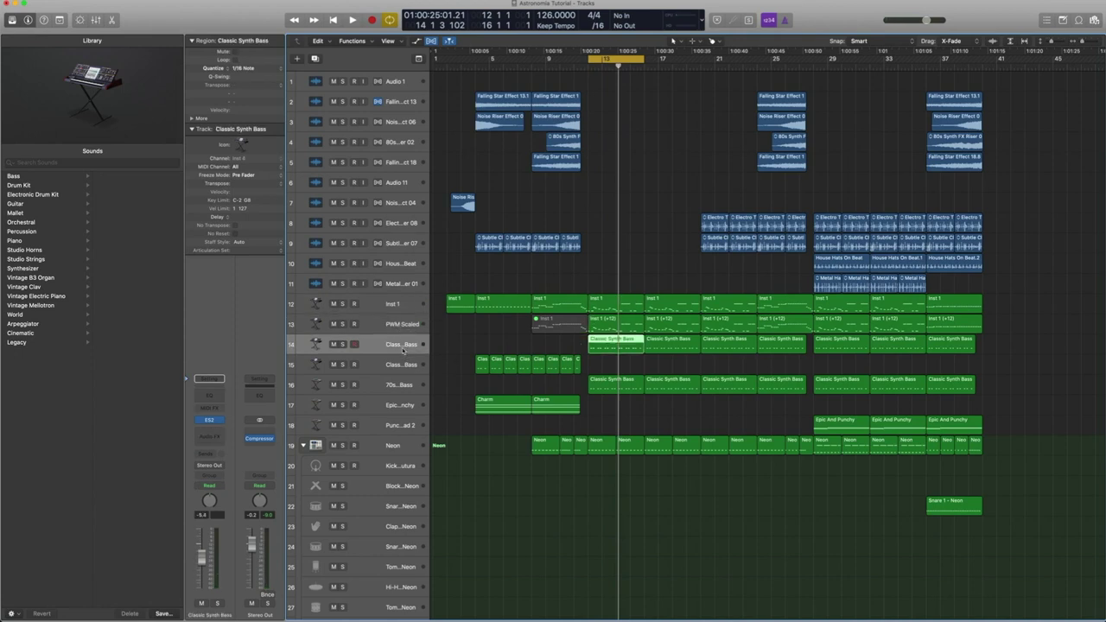
{"action": "left_click", "coordinate": [210, 421]}
{"action": "left_click", "coordinate": [107, 25]}
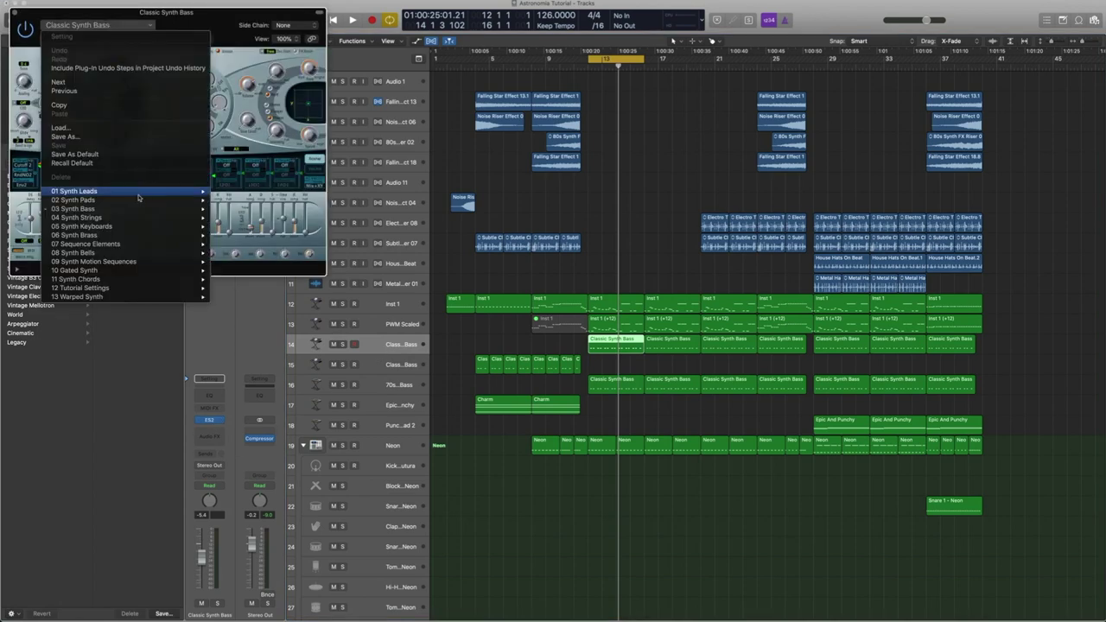
{"action": "mouse_move", "coordinate": [142, 210]}
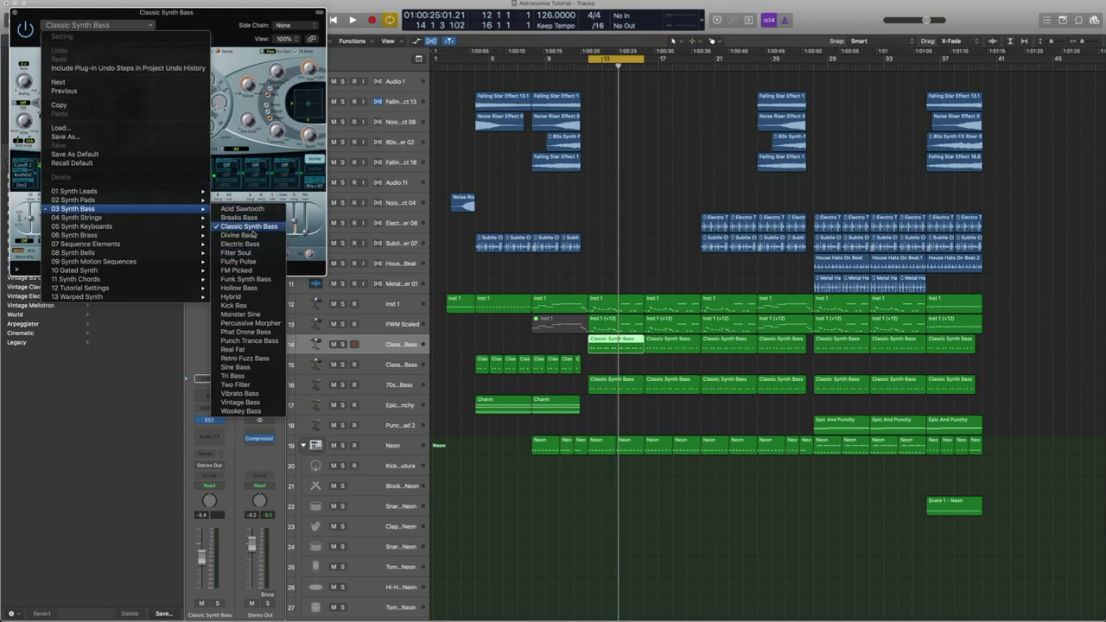
{"action": "left_click", "coordinate": [247, 204]}
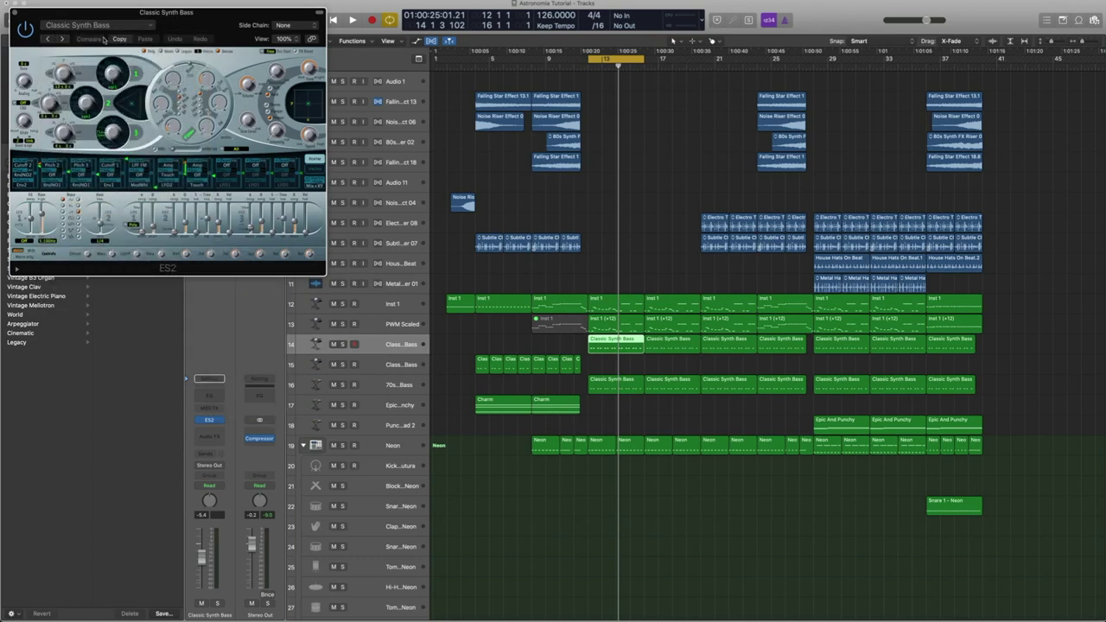
Step: Solo-play the bar-13 bass region, adjust one synth slider while listening, then close ES2
{"action": "left_click", "coordinate": [617, 344]}
{"action": "key", "text": "ctrl+s"}
{"action": "key", "text": "shift+Return"}
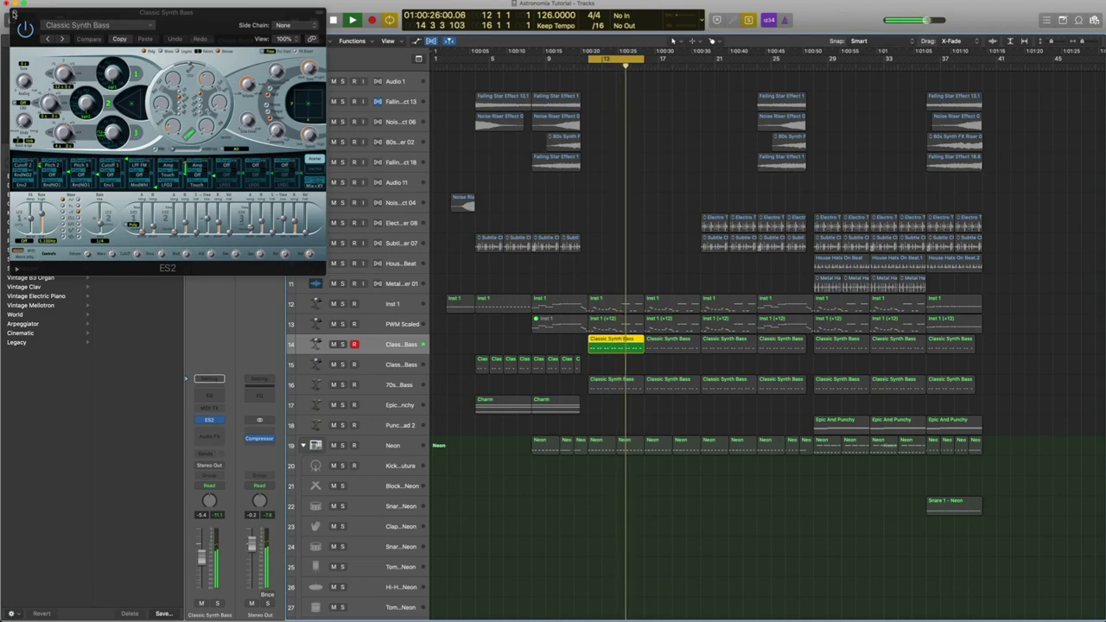
{"action": "key", "text": "space"}
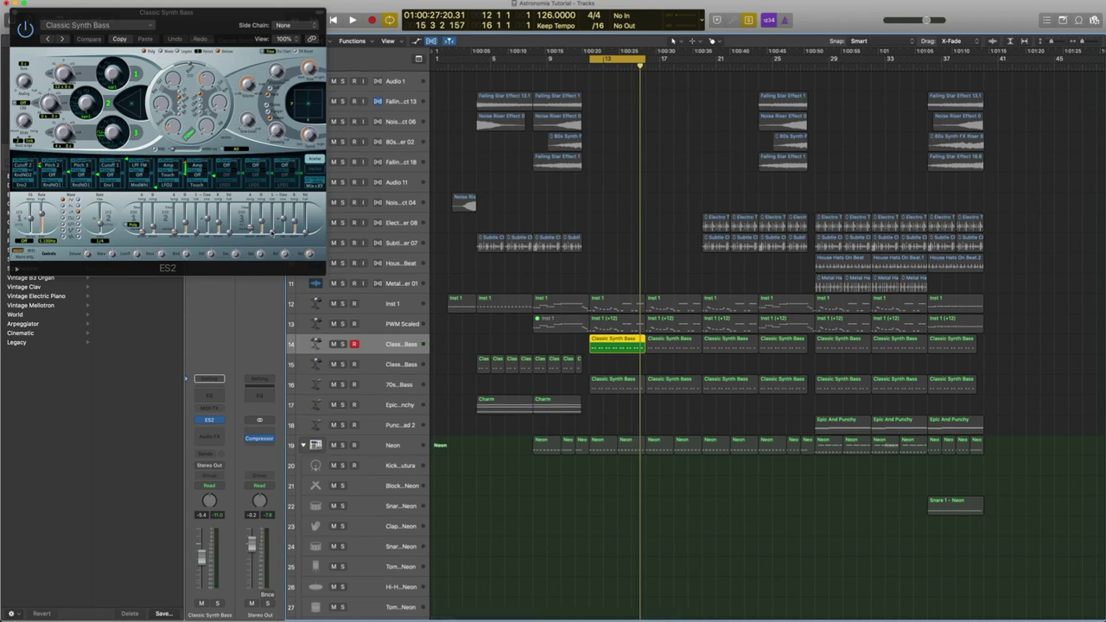
{"action": "key", "text": "space"}
{"action": "mouse_move", "coordinate": [273, 232]}
{"action": "left_mouse_down"}
{"action": "mouse_move", "coordinate": [275, 212]}
{"action": "mouse_move", "coordinate": [273, 243]}
{"action": "left_mouse_up"}
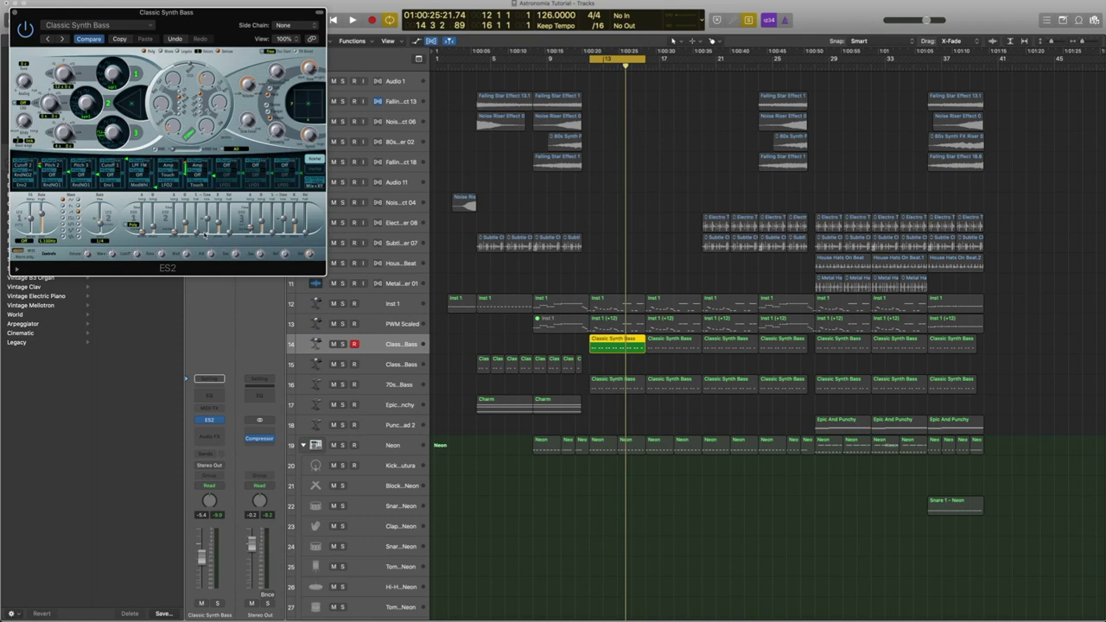
{"action": "left_click", "coordinate": [15, 13]}
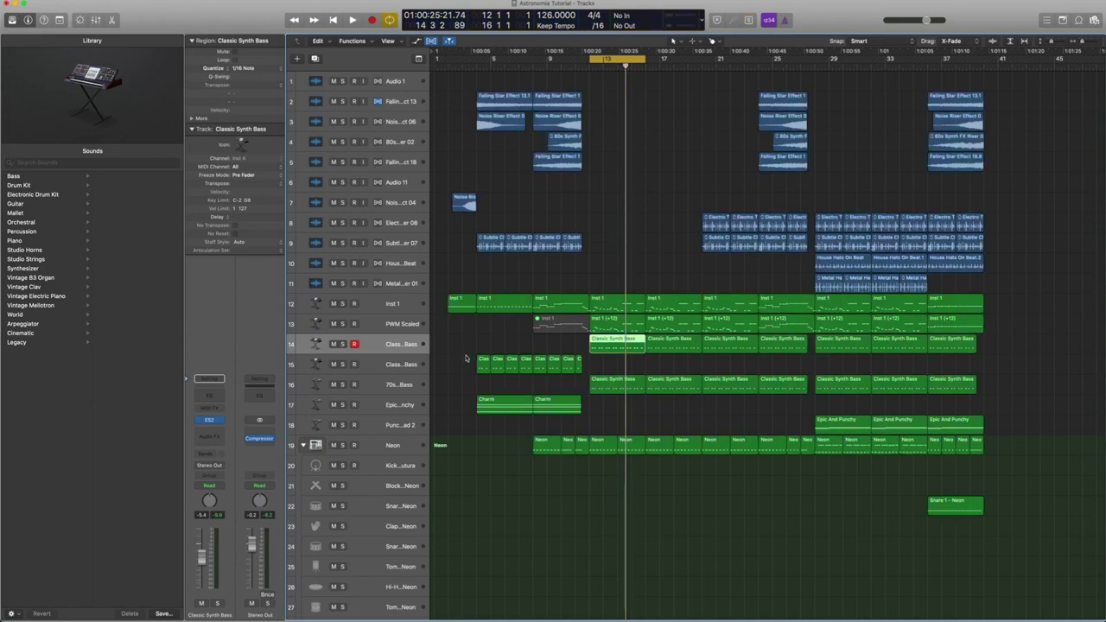
Step: Solo-play the three stacked layers on tracks 12–14, then play the 70s Classic Synth Bass part
{"action": "left_click_drag", "start_coordinate": [622, 273], "coordinate": [610, 361]}
{"action": "key", "text": "ctrl+s"}
{"action": "key", "text": "space"}
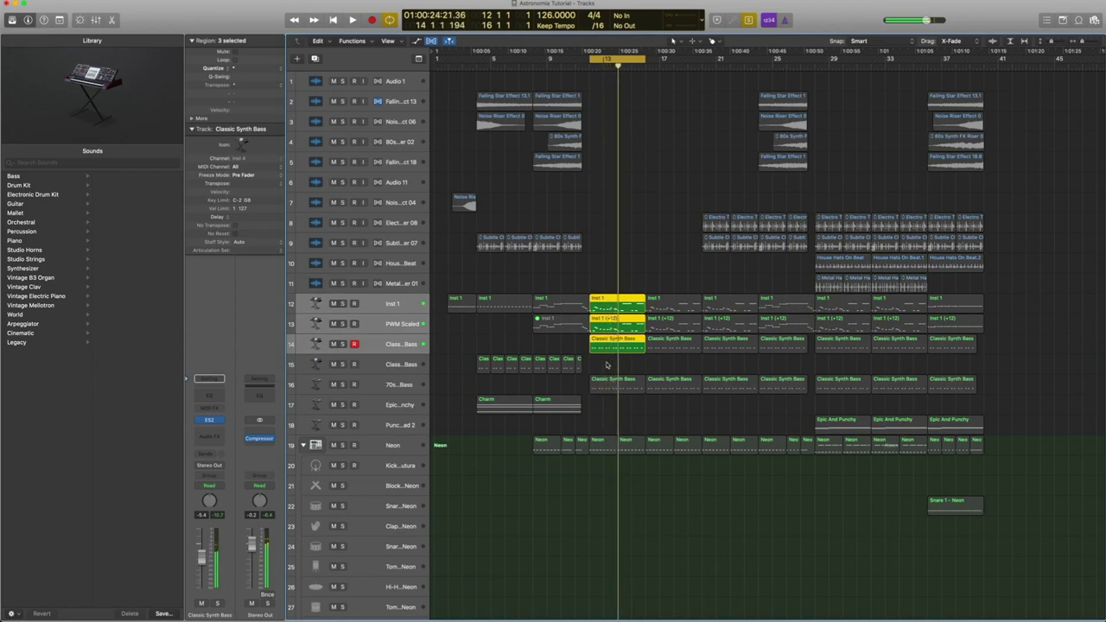
{"action": "left_click", "coordinate": [607, 350]}
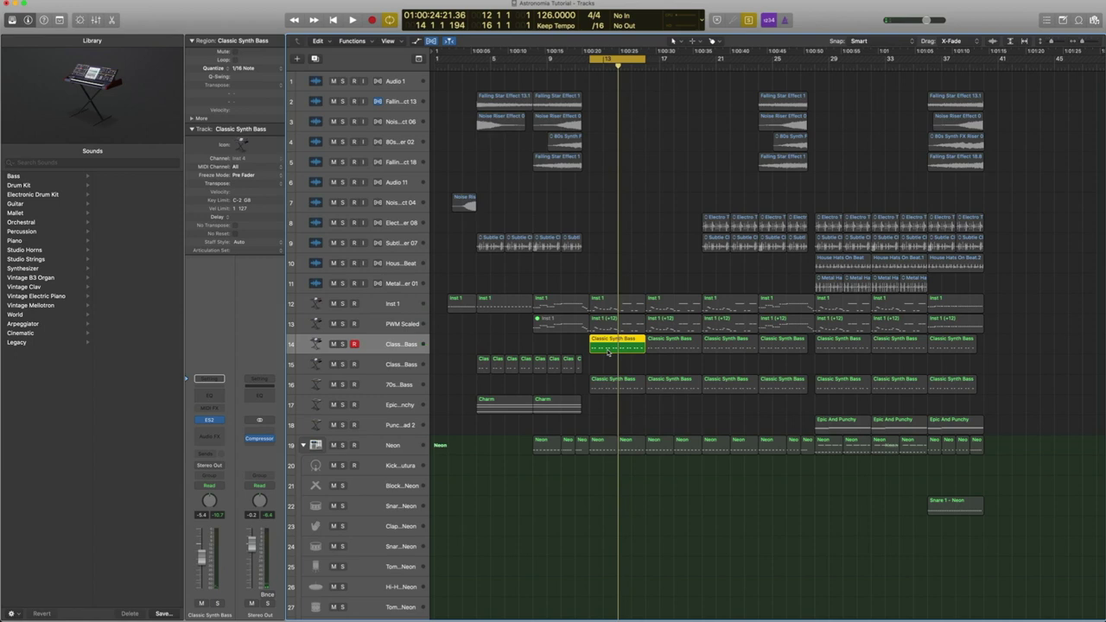
{"action": "left_click", "coordinate": [401, 383]}
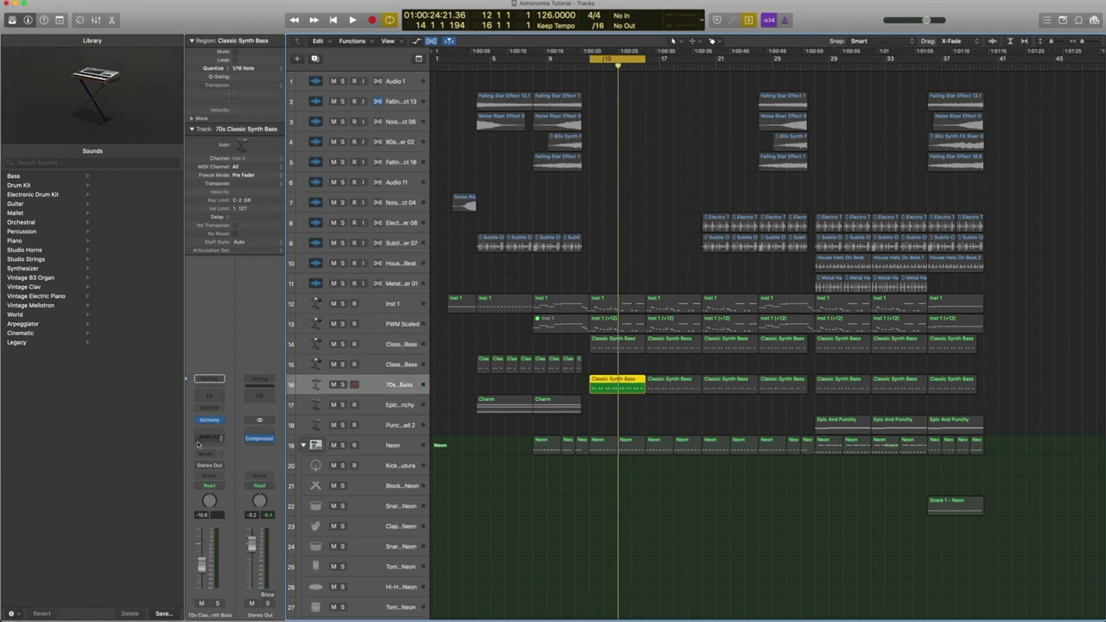
{"action": "mouse_move", "coordinate": [208, 423]}
{"action": "key", "text": "space"}
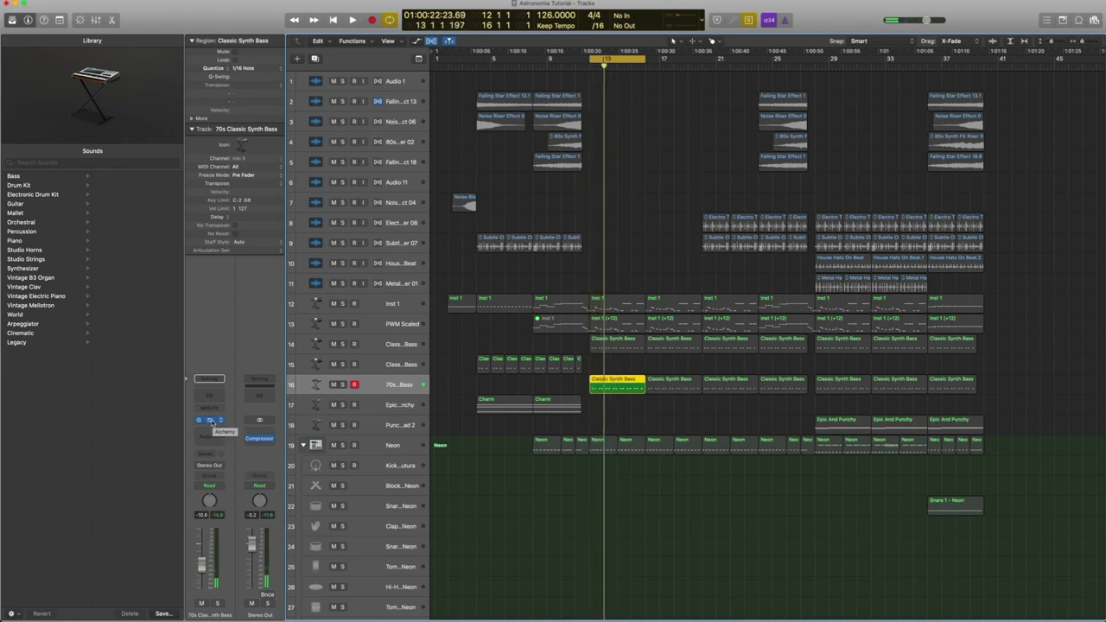
Step: Look at the 70s bass instrument's preset browser, then close the synth window
{"action": "left_click", "coordinate": [205, 420]}
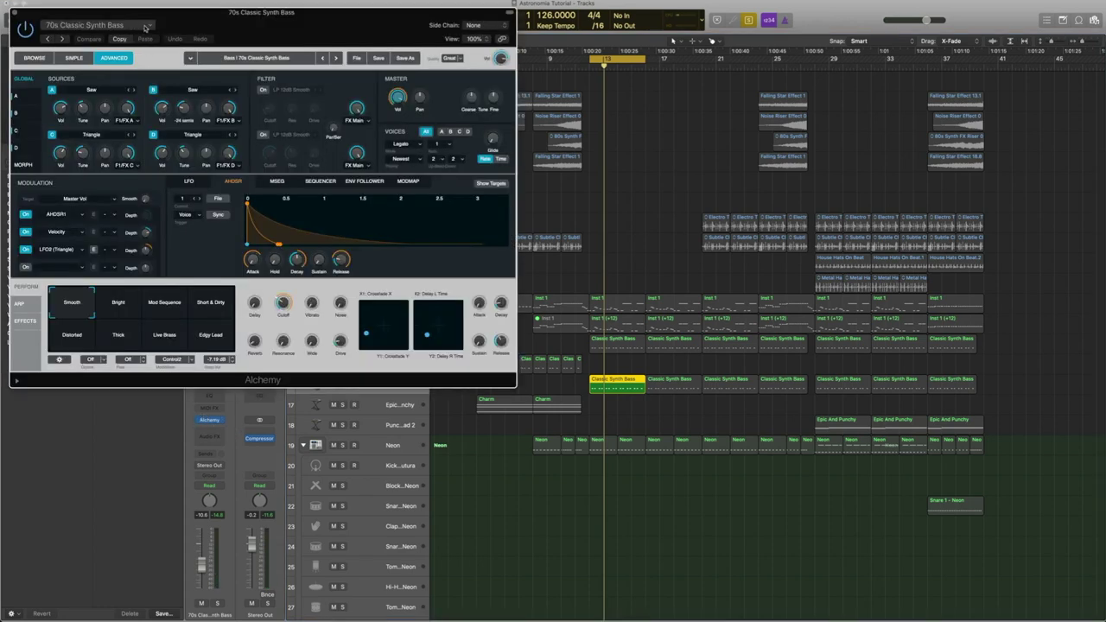
{"action": "left_click", "coordinate": [35, 58]}
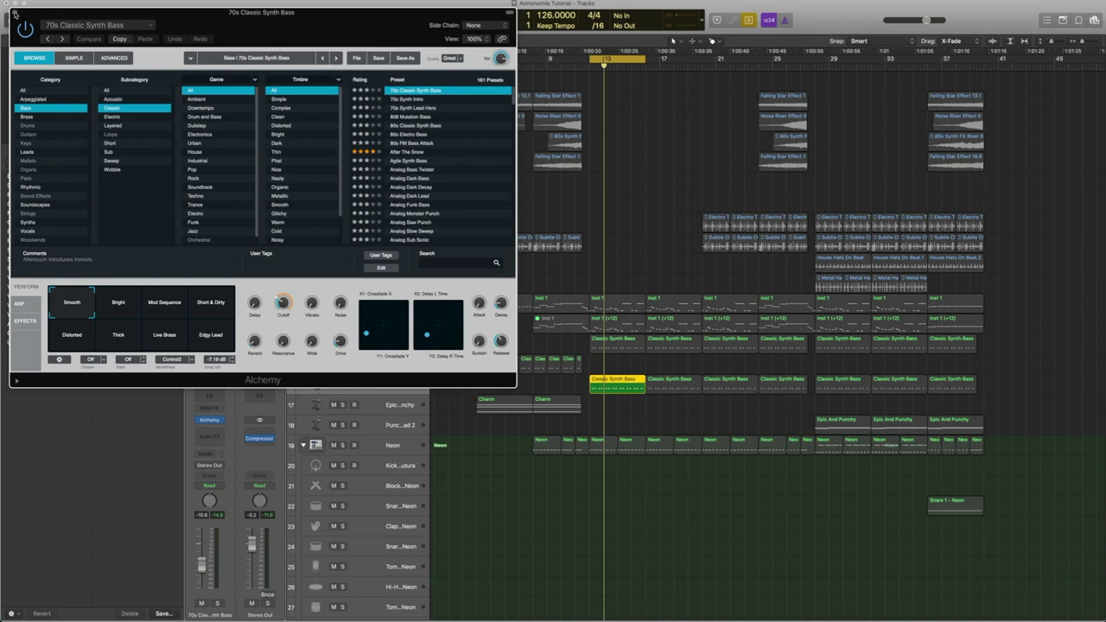
{"action": "key", "text": "super+w"}
Step: Play the track 14 bass region alone, then together with the track 16 bass region
{"action": "left_click", "coordinate": [619, 343], "text": "shift"}
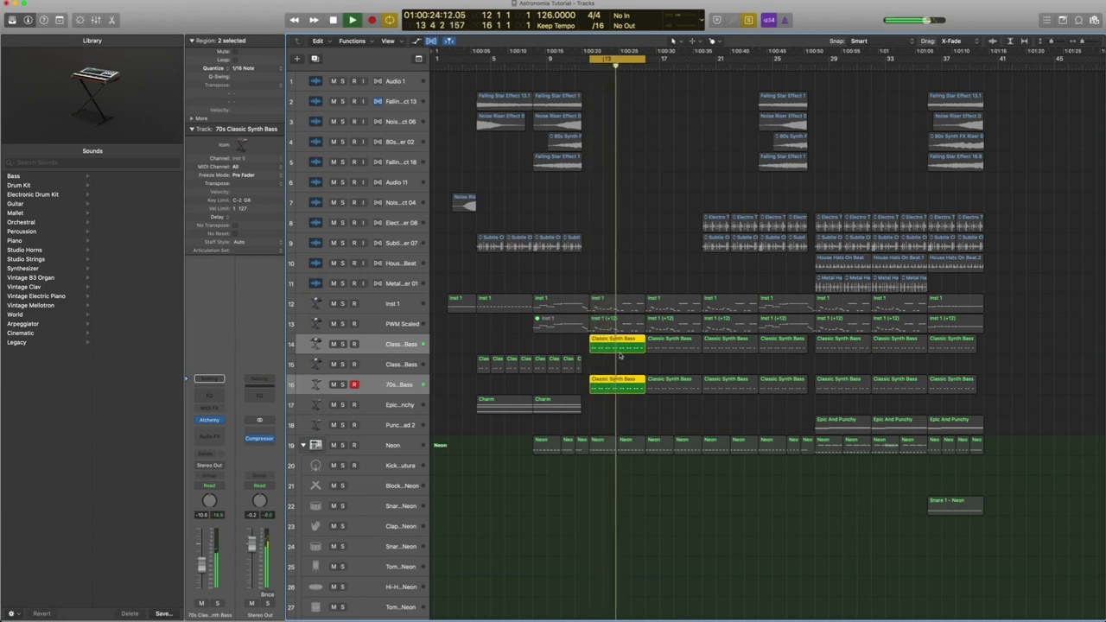
{"action": "left_click", "coordinate": [615, 345]}
{"action": "key", "text": "shift+Return"}
{"action": "left_click", "coordinate": [615, 383]}
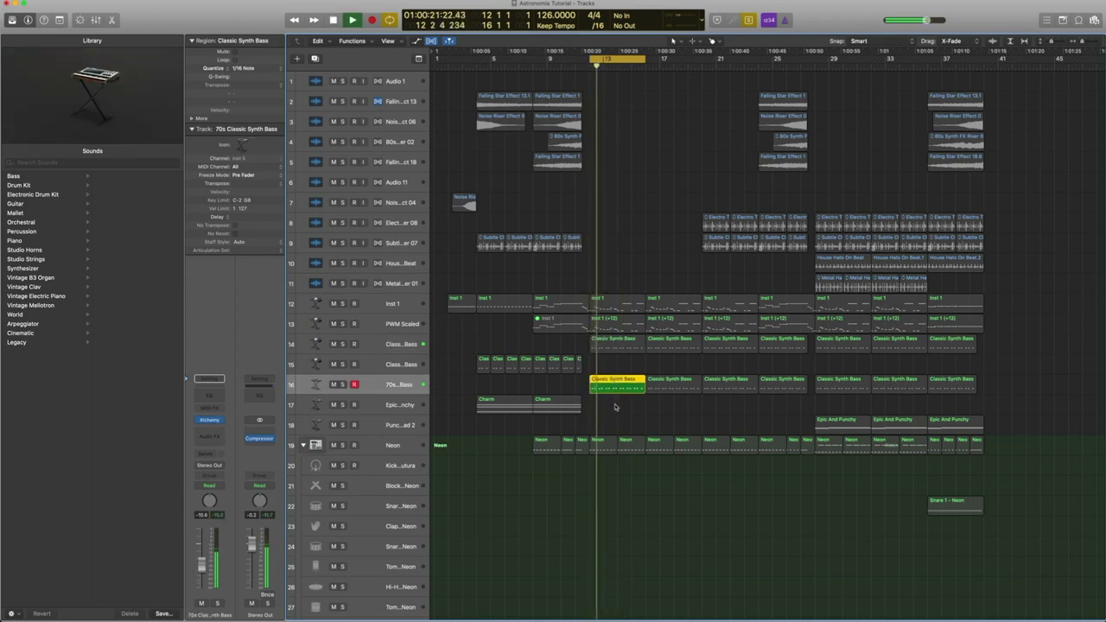
{"action": "left_click", "coordinate": [616, 345], "text": "shift"}
{"action": "key", "text": "shift+Return"}
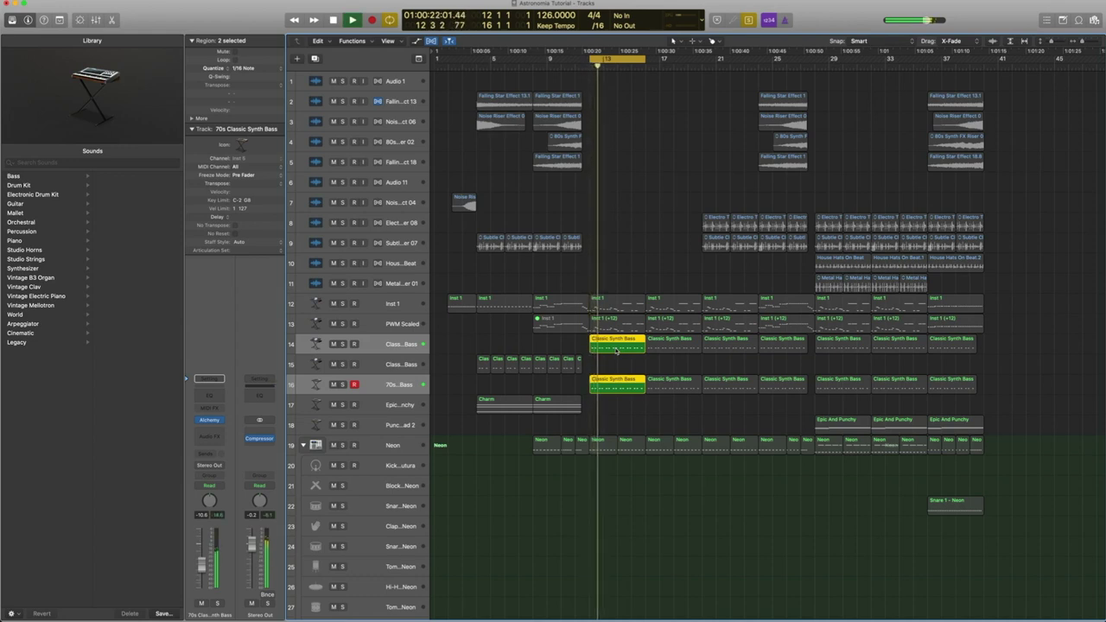
{"action": "key", "text": "space"}
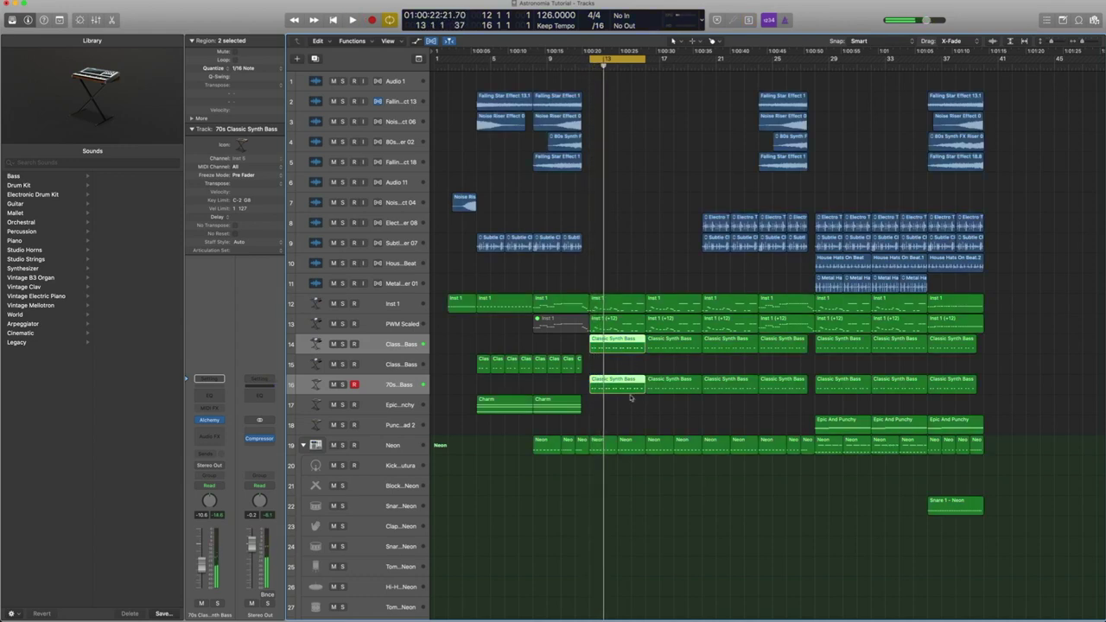
Step: Solo and play the bar-13 synth and bass regions, then unsolo and deselect them
{"action": "left_click_drag", "start_coordinate": [630, 370], "coordinate": [624, 293]}
{"action": "key", "text": "ctrl+s"}
{"action": "key", "text": "shift+Return"}
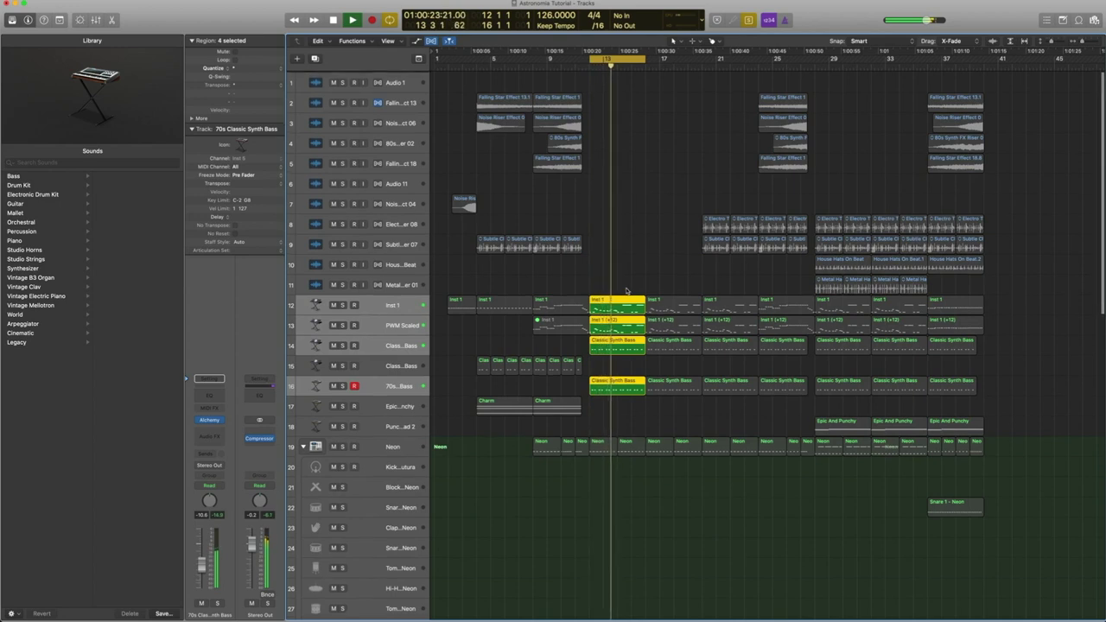
{"action": "key", "text": "space"}
{"action": "key", "text": "ctrl+s"}
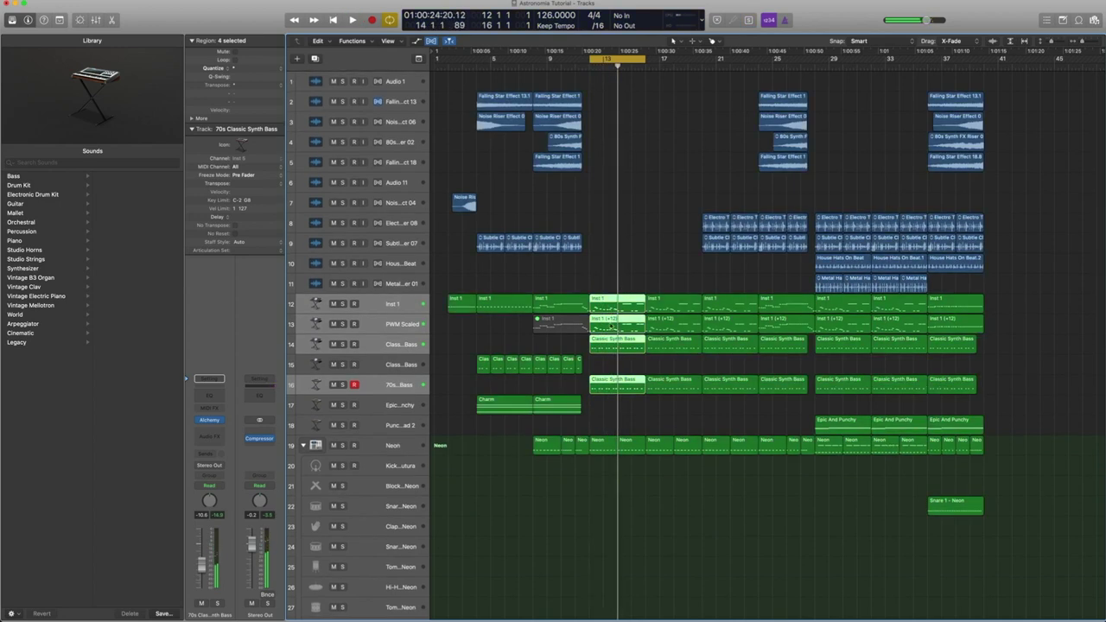
{"action": "left_click", "coordinate": [600, 367]}
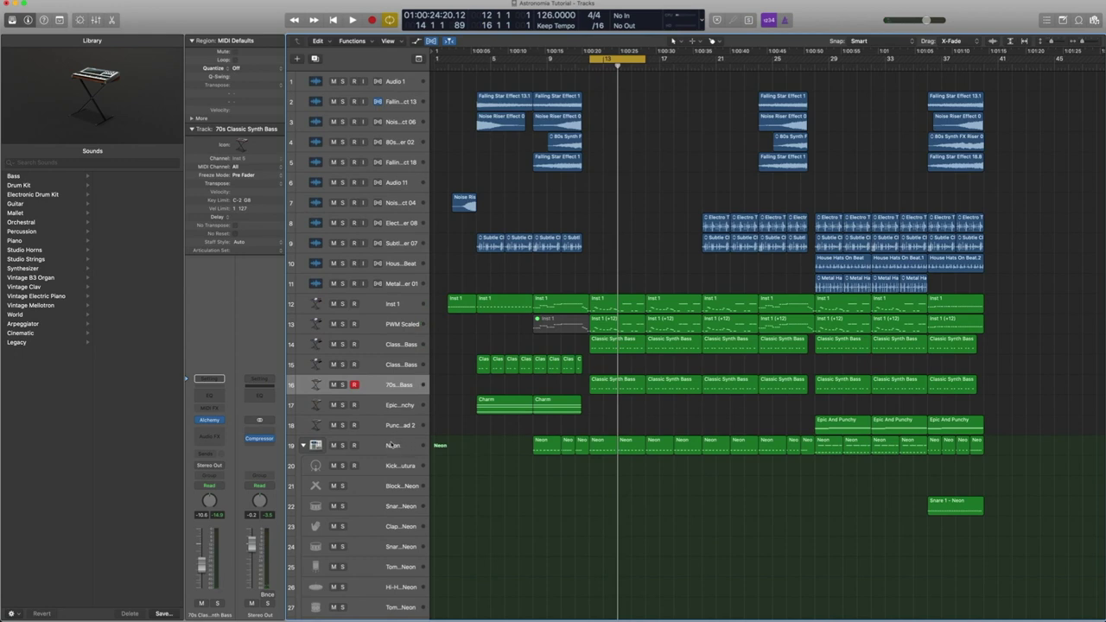
Step: Open the Neon drum kit's Drum Machine Designer and collapse the Neon track stack
{"action": "left_click", "coordinate": [392, 444]}
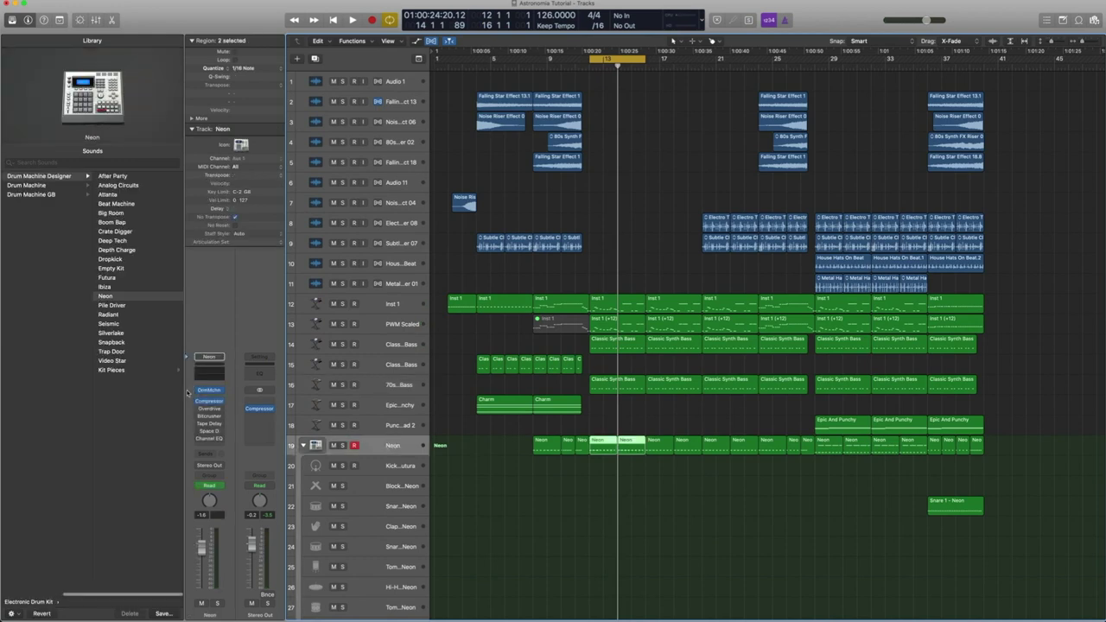
{"action": "left_click", "coordinate": [216, 391]}
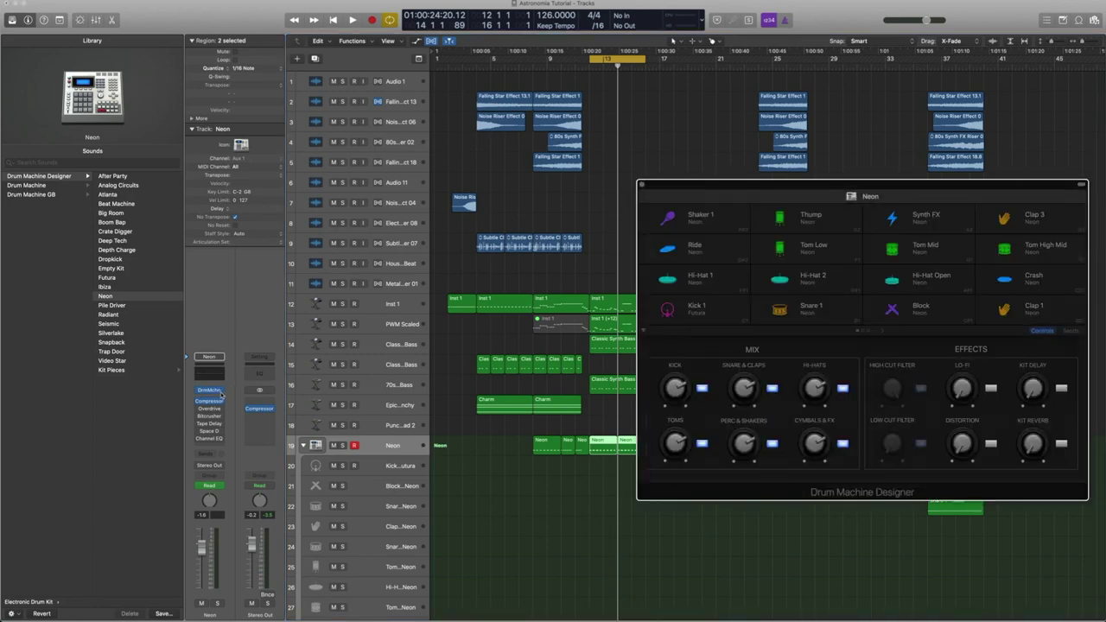
{"action": "left_click", "coordinate": [222, 394]}
{"action": "left_click", "coordinate": [220, 392]}
{"action": "left_click", "coordinate": [303, 445]}
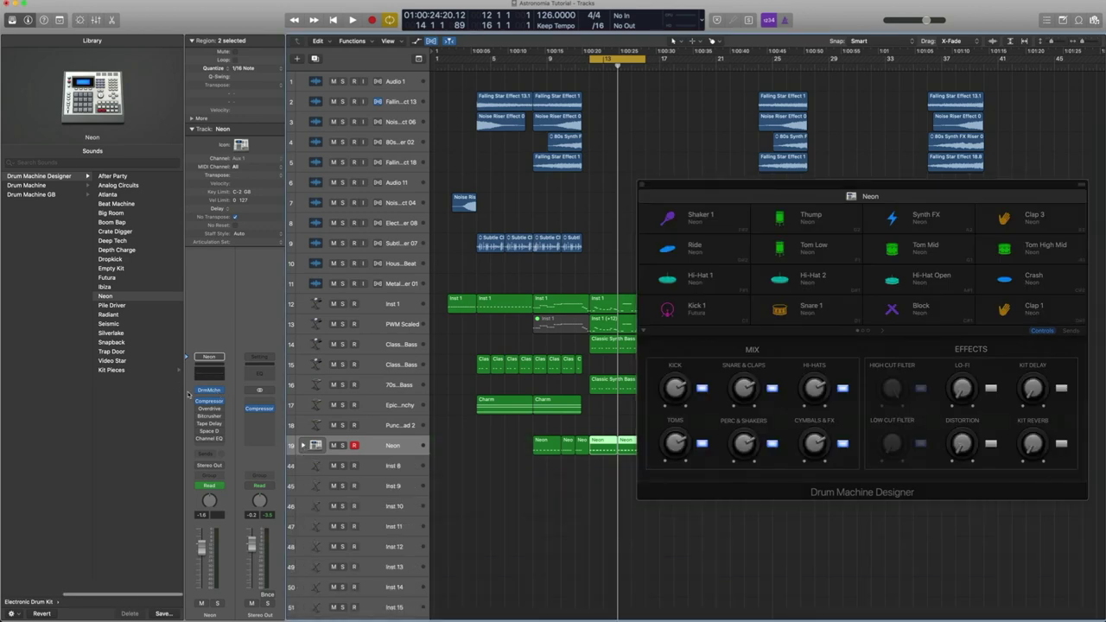
{"action": "left_click", "coordinate": [222, 357]}
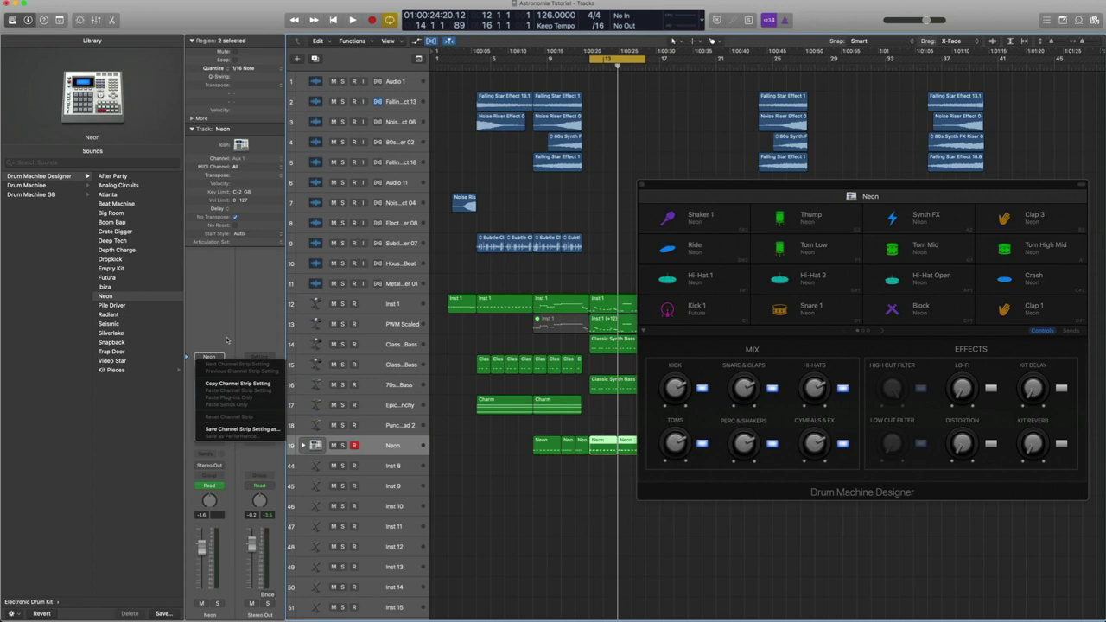
{"action": "left_click", "coordinate": [227, 340]}
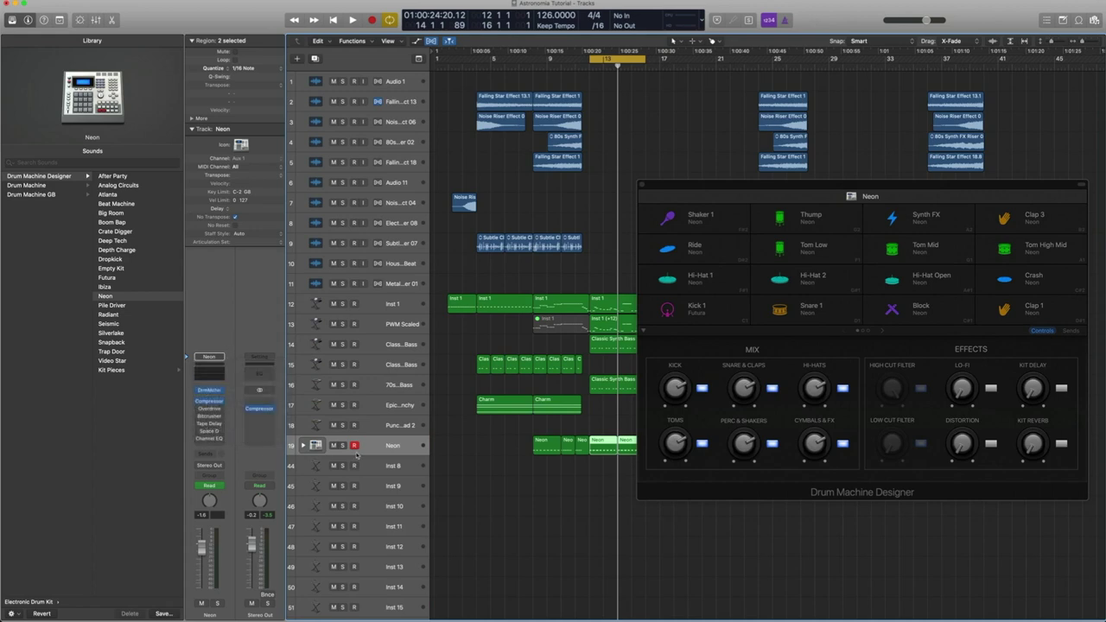
{"action": "left_click", "coordinate": [303, 444]}
{"action": "left_click", "coordinate": [303, 445]}
{"action": "left_click", "coordinate": [389, 465]}
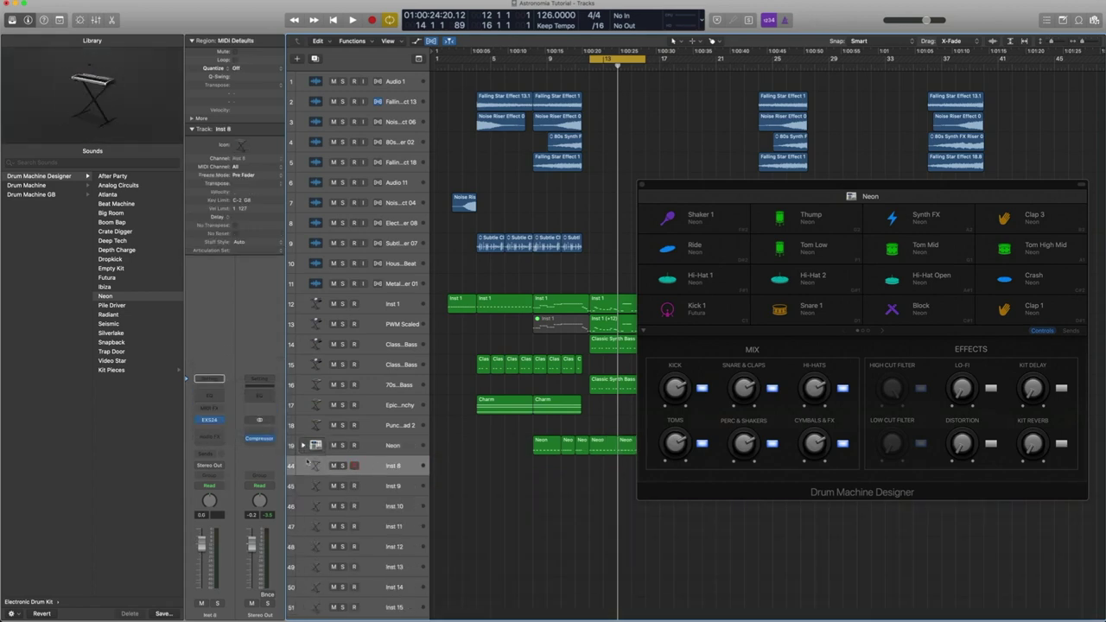
{"action": "left_click", "coordinate": [223, 410]}
{"action": "left_click", "coordinate": [223, 387]}
{"action": "left_click", "coordinate": [222, 386]}
{"action": "left_click", "coordinate": [353, 467]}
{"action": "left_click", "coordinate": [223, 419]}
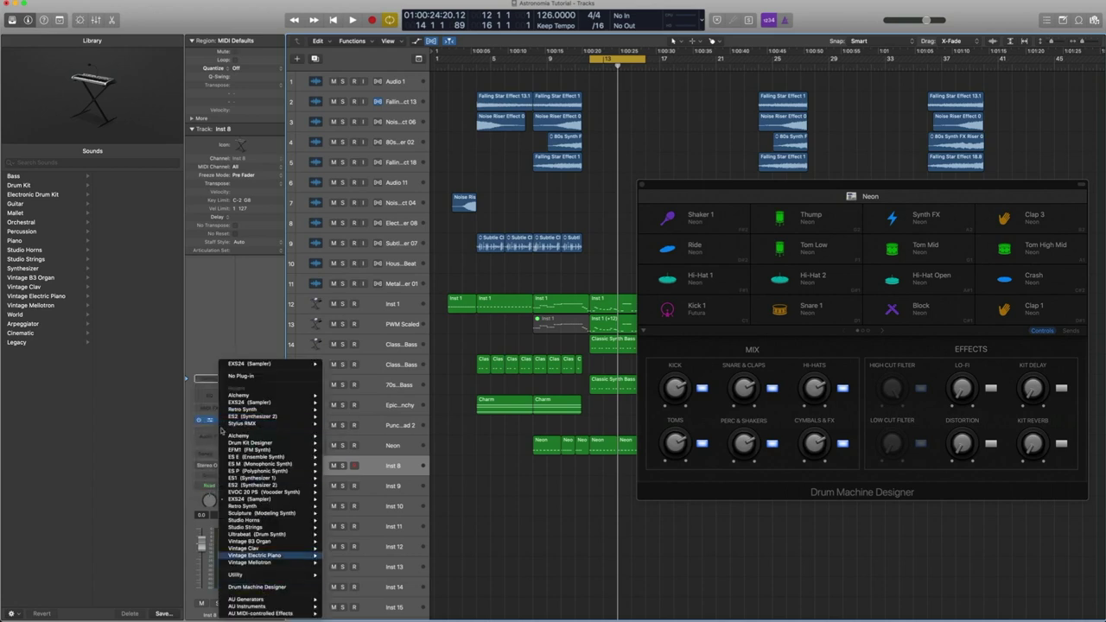
{"action": "key", "text": "Escape"}
Step: Expand the Neon stack into kit-piece tracks, solo the bar-13 Neon regions, and reopen Drum Machine Designer
{"action": "left_click", "coordinate": [312, 445]}
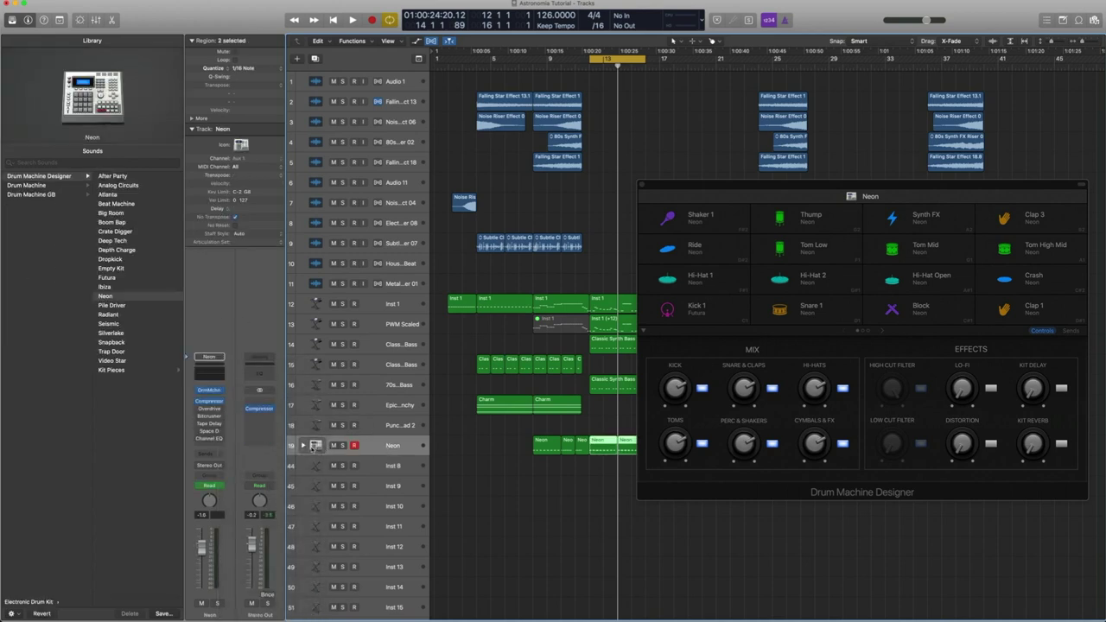
{"action": "left_click", "coordinate": [304, 445]}
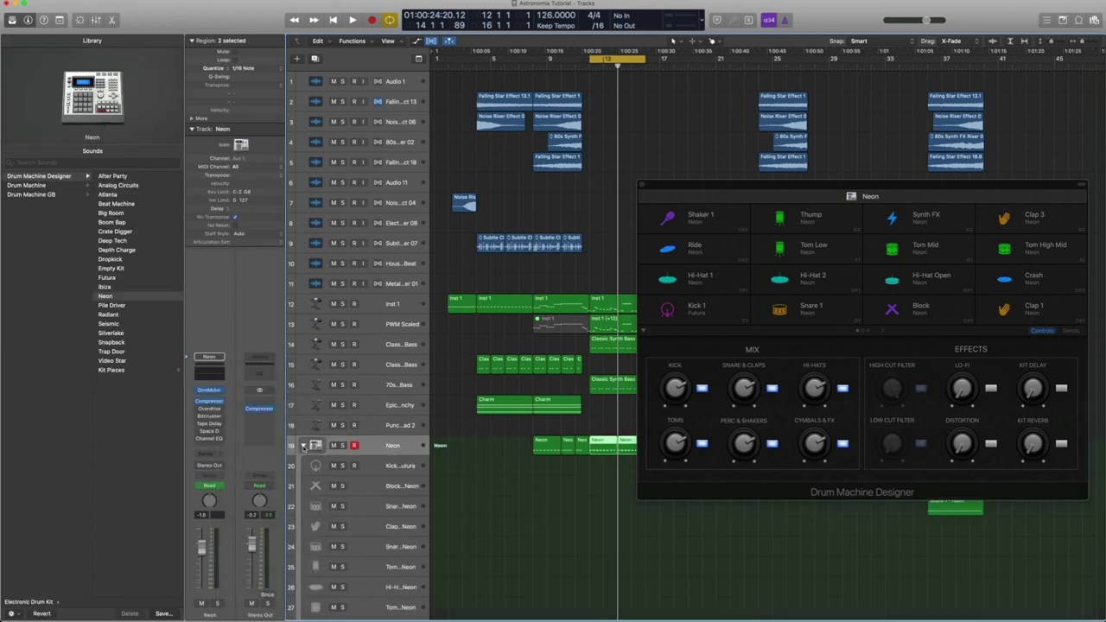
{"action": "scroll", "coordinate": [380, 448], "scroll_direction": "down", "scroll_amount": 5}
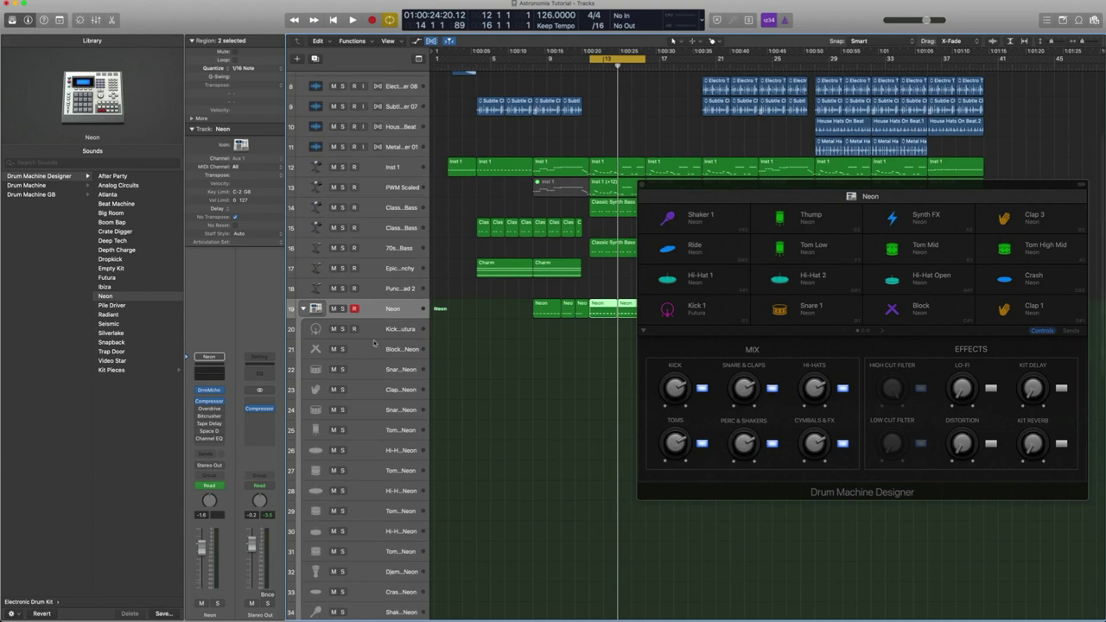
{"action": "left_click", "coordinate": [640, 185]}
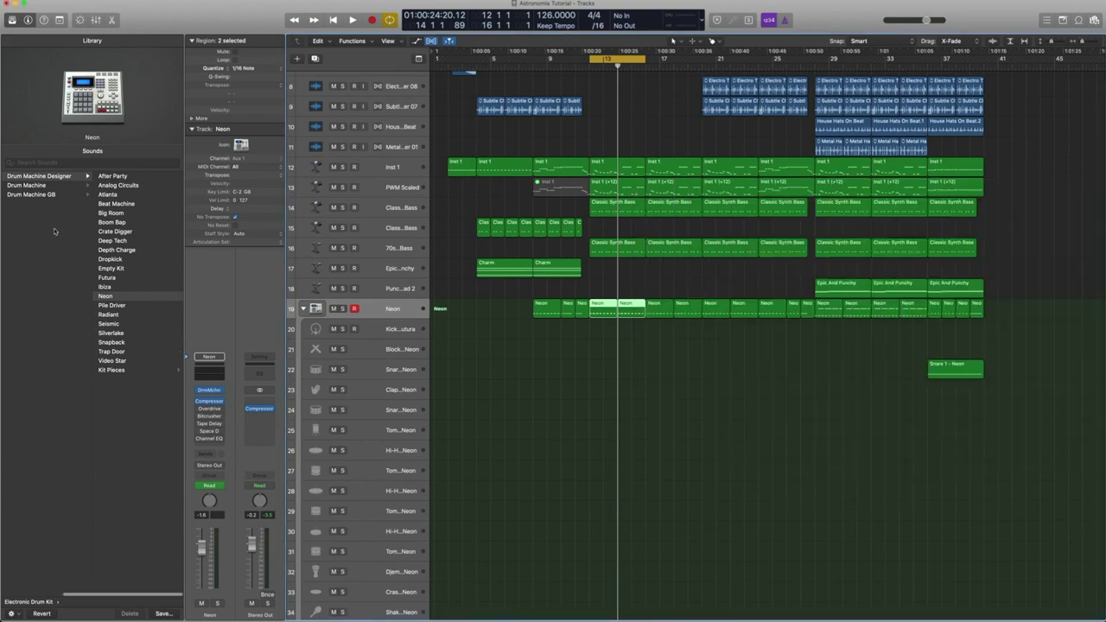
{"action": "key", "text": "ctrl+s"}
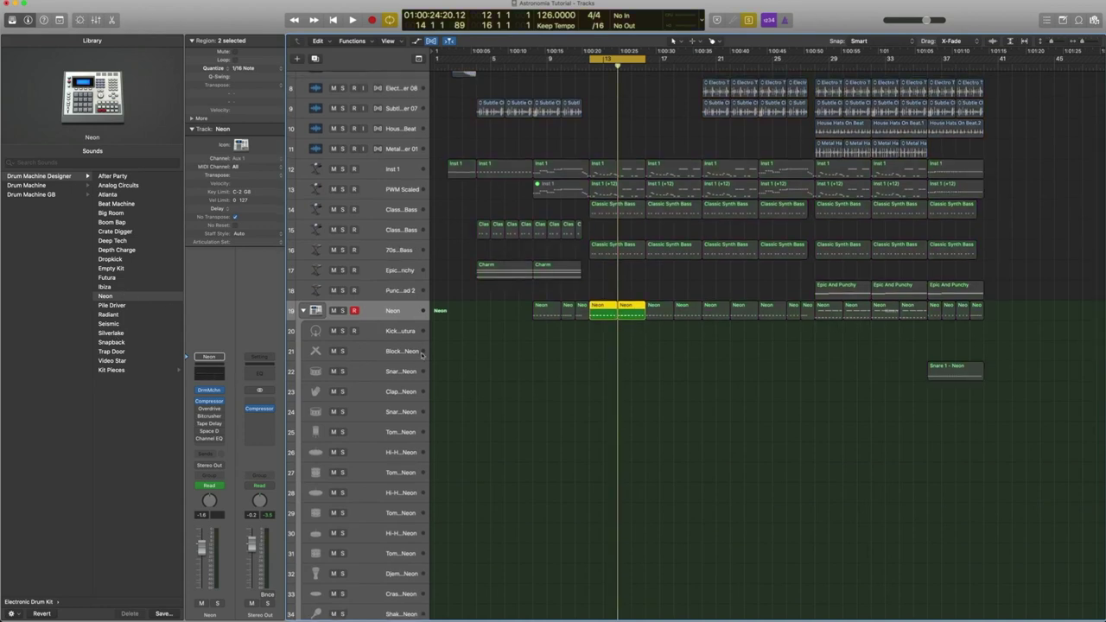
{"action": "scroll", "coordinate": [422, 354], "scroll_direction": "down", "scroll_amount": 1}
{"action": "left_click", "coordinate": [209, 390]}
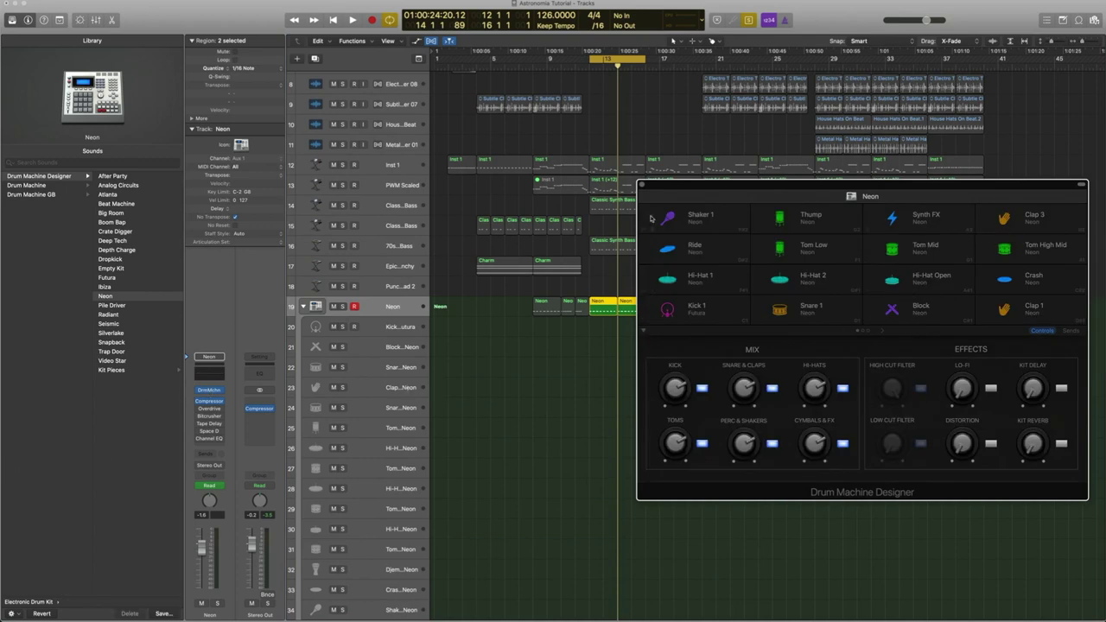
Step: Select the Snare 1 - Neon track and view the Kick 1 pad's controls in Drum Machine Designer
{"action": "left_click", "coordinate": [384, 366]}
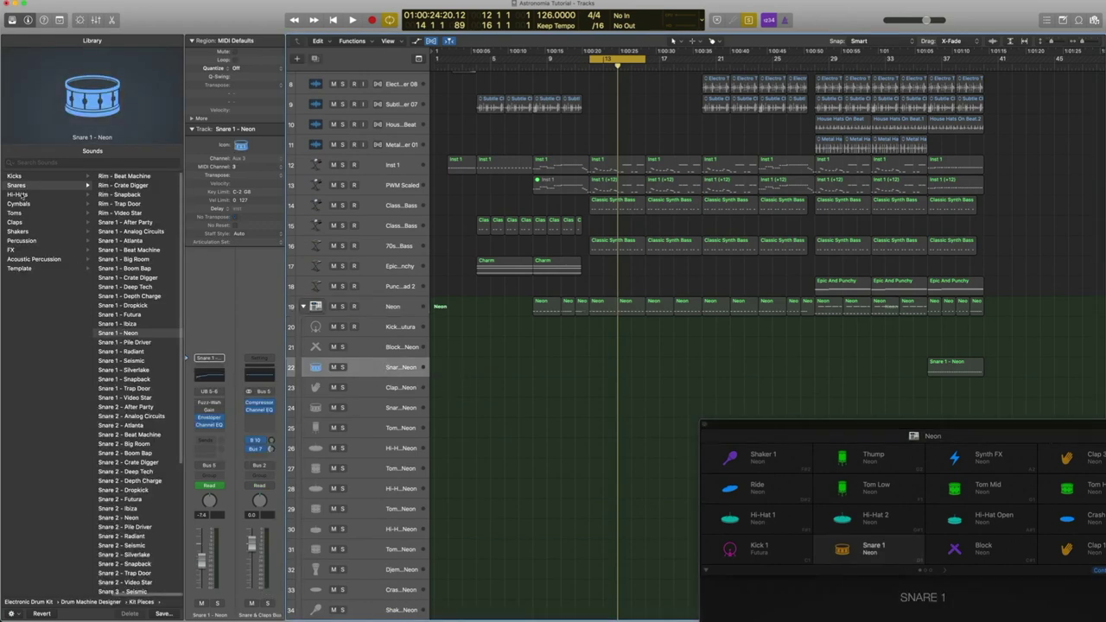
{"action": "scroll", "coordinate": [19, 195], "scroll_direction": "left", "scroll_amount": 5}
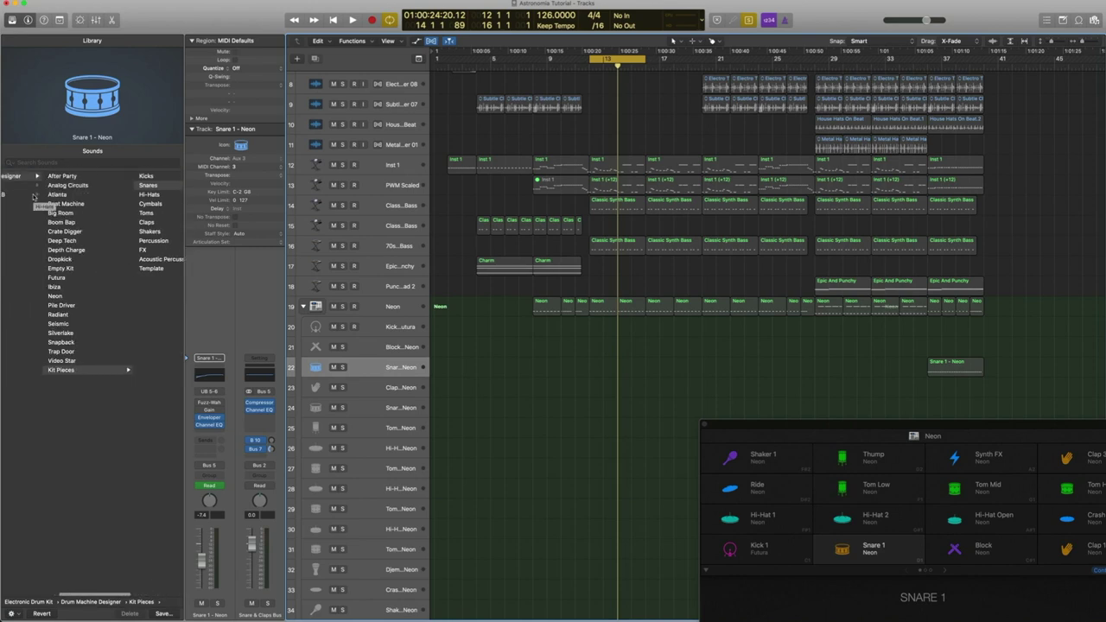
{"action": "scroll", "coordinate": [34, 196], "scroll_direction": "right", "scroll_amount": 5}
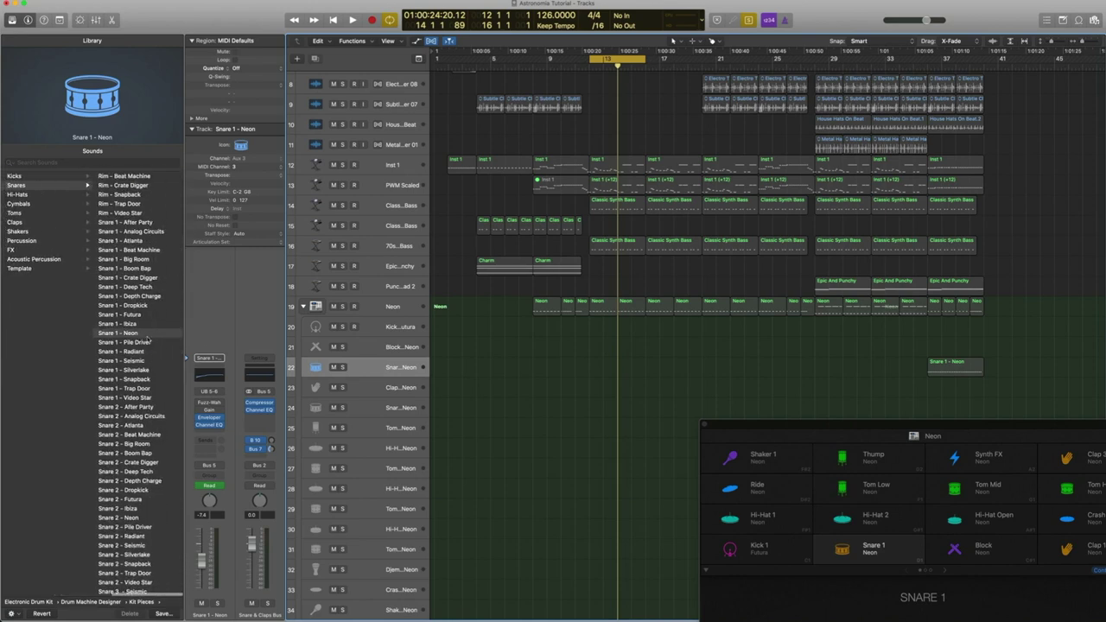
{"action": "left_click_drag", "start_coordinate": [798, 427], "coordinate": [651, 211]}
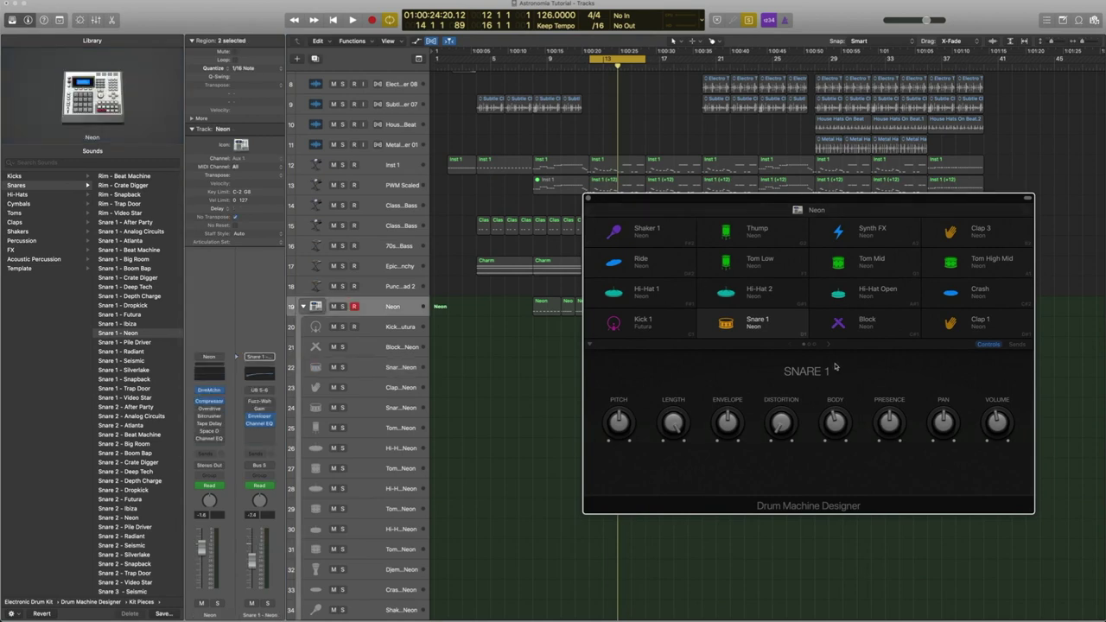
{"action": "left_click", "coordinate": [635, 325]}
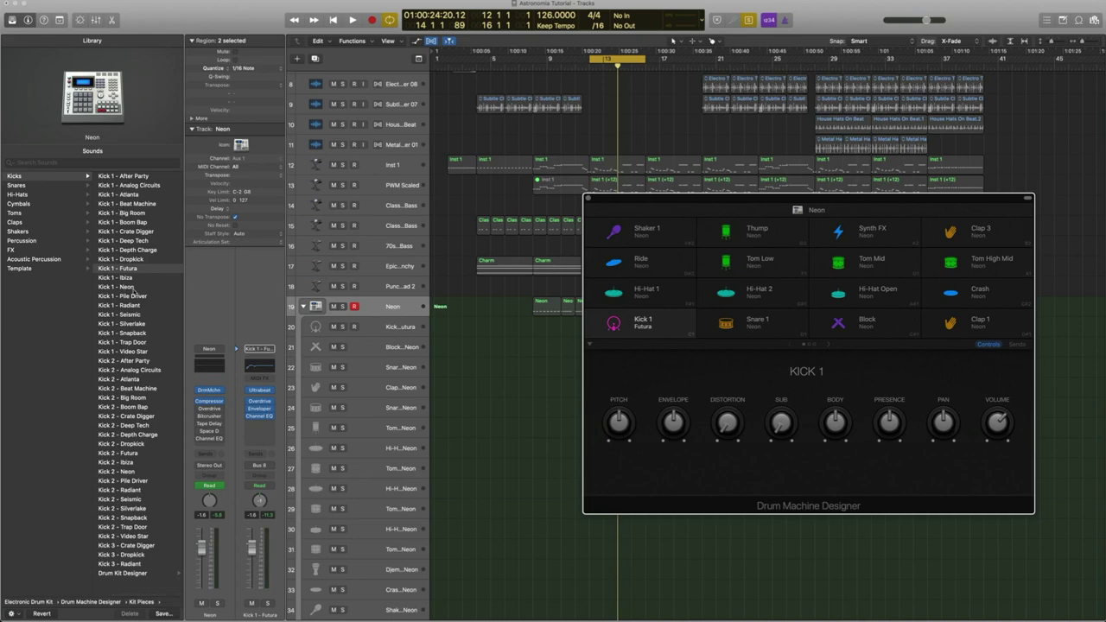
Step: Close Drum Machine Designer, select three Neon regions around bar 13, and play them
{"action": "left_click", "coordinate": [587, 199]}
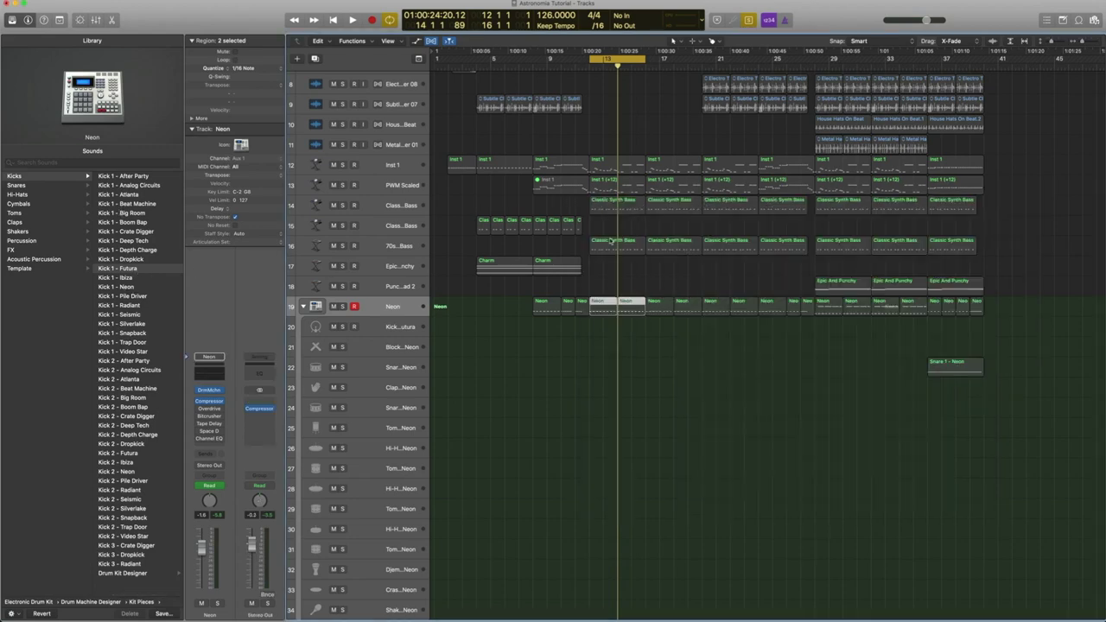
{"action": "left_click", "coordinate": [648, 352]}
{"action": "left_click_drag", "start_coordinate": [648, 352], "coordinate": [604, 317]}
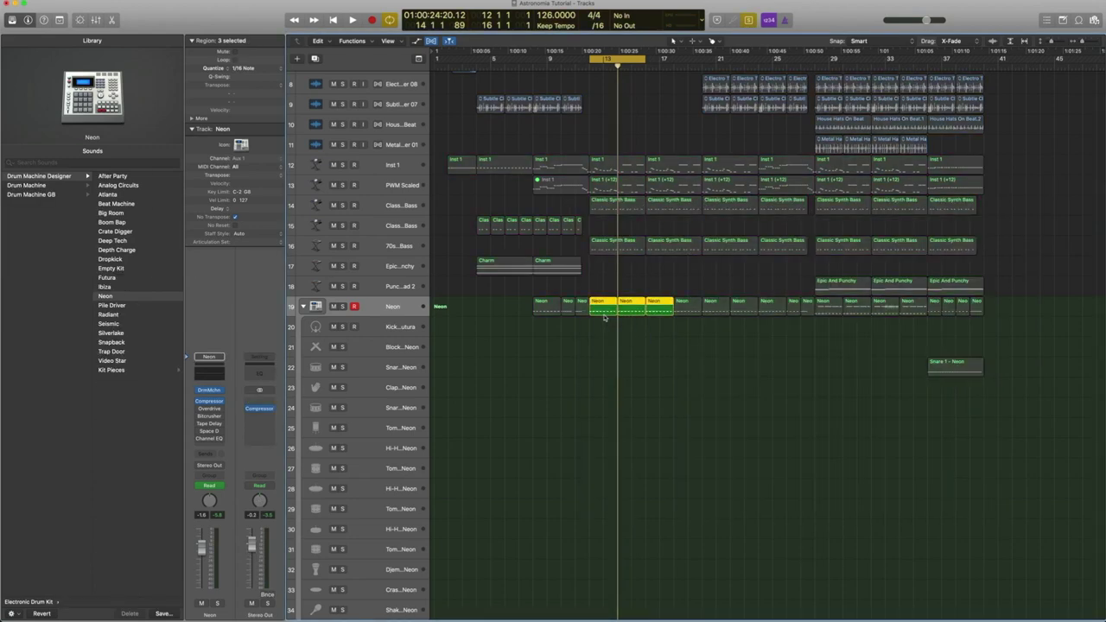
{"action": "key", "text": "space"}
{"action": "double_click", "coordinate": [604, 308]}
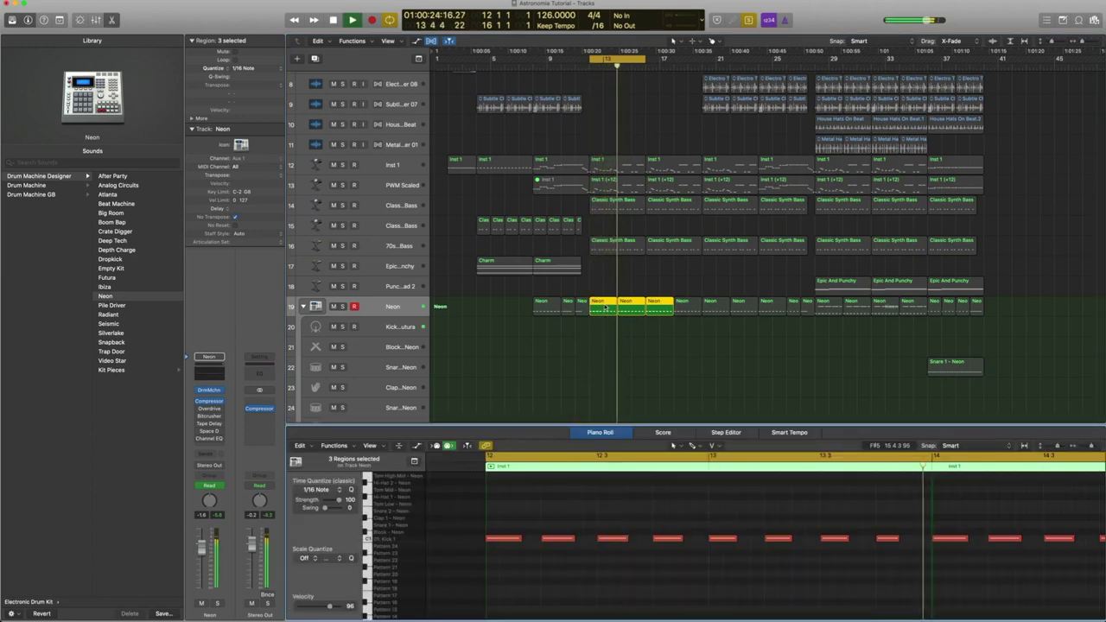
{"action": "key", "text": "space"}
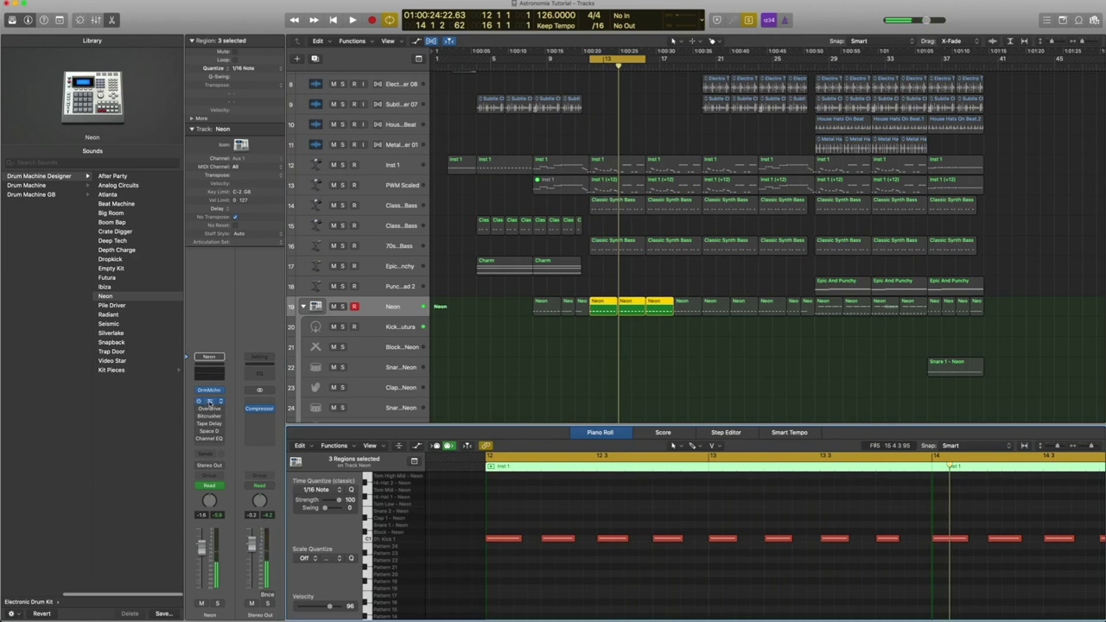
Step: Load the FET Live Drums preset on the Neon compressor and listen to the result
{"action": "left_click", "coordinate": [209, 403]}
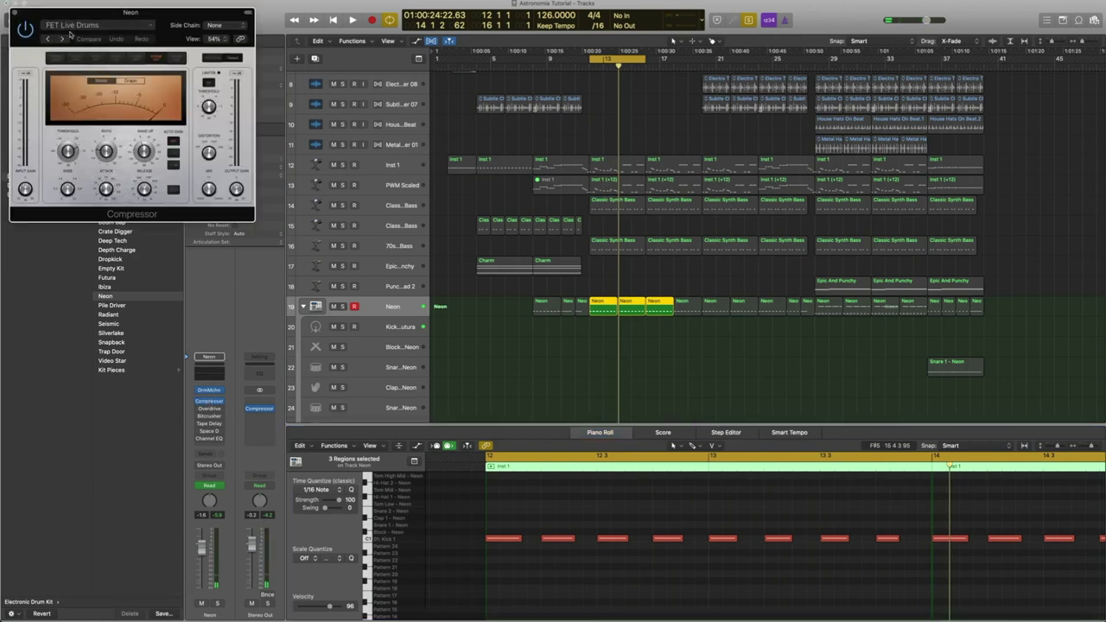
{"action": "left_click", "coordinate": [150, 29]}
{"action": "mouse_move", "coordinate": [130, 194]}
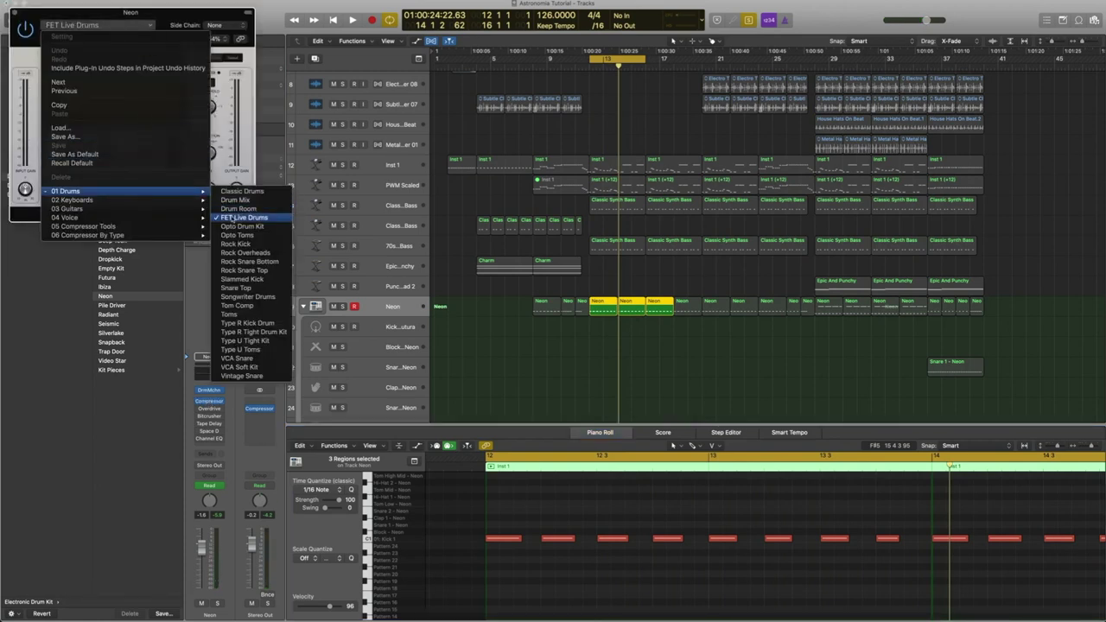
{"action": "left_click", "coordinate": [234, 217]}
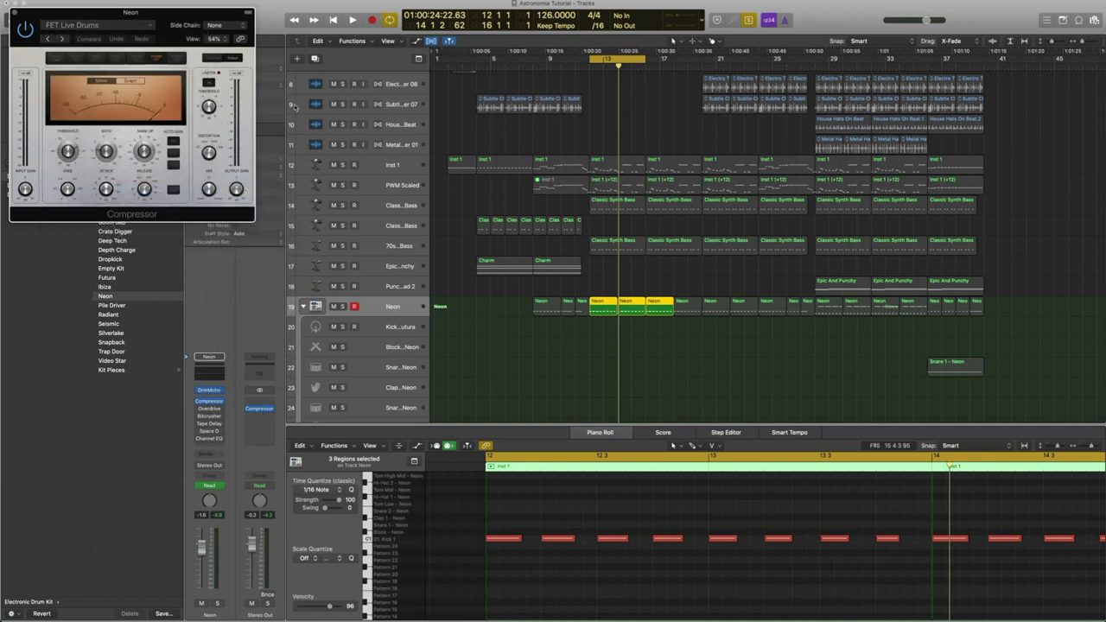
{"action": "key", "text": "space"}
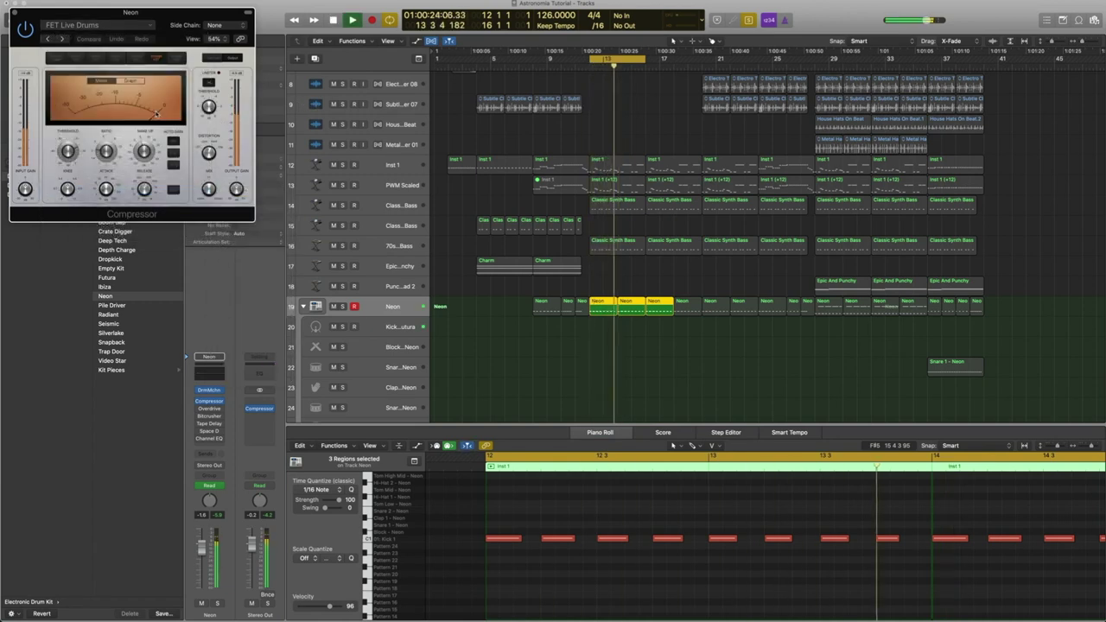
{"action": "key", "text": "space"}
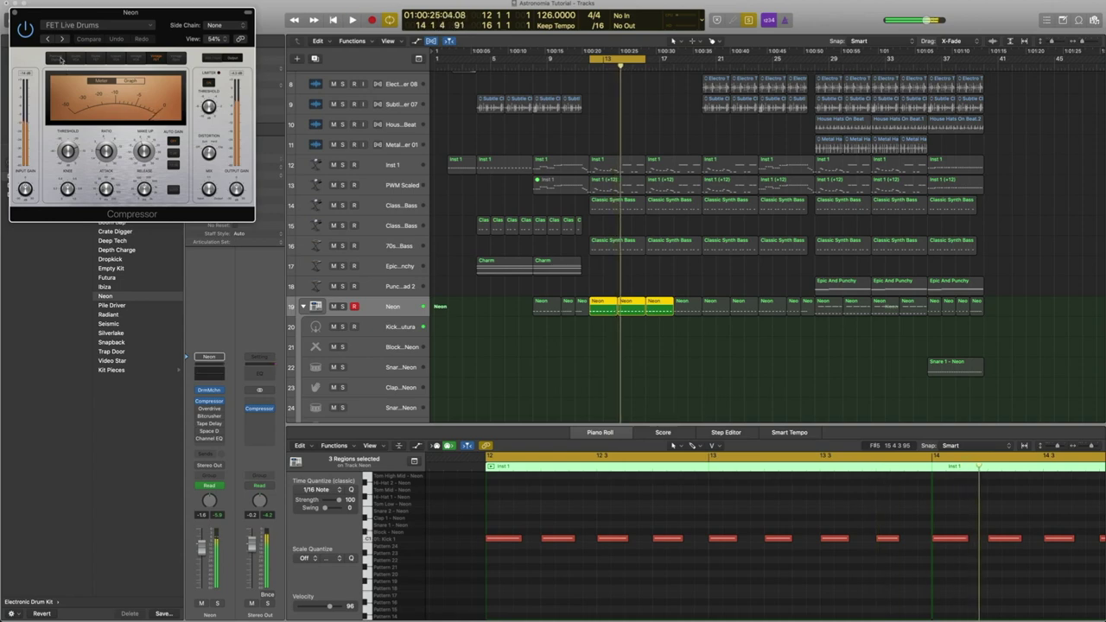
Step: Close the Neon compressor, then select and play the bar-13 regions including the Neon drums
{"action": "left_click", "coordinate": [14, 12]}
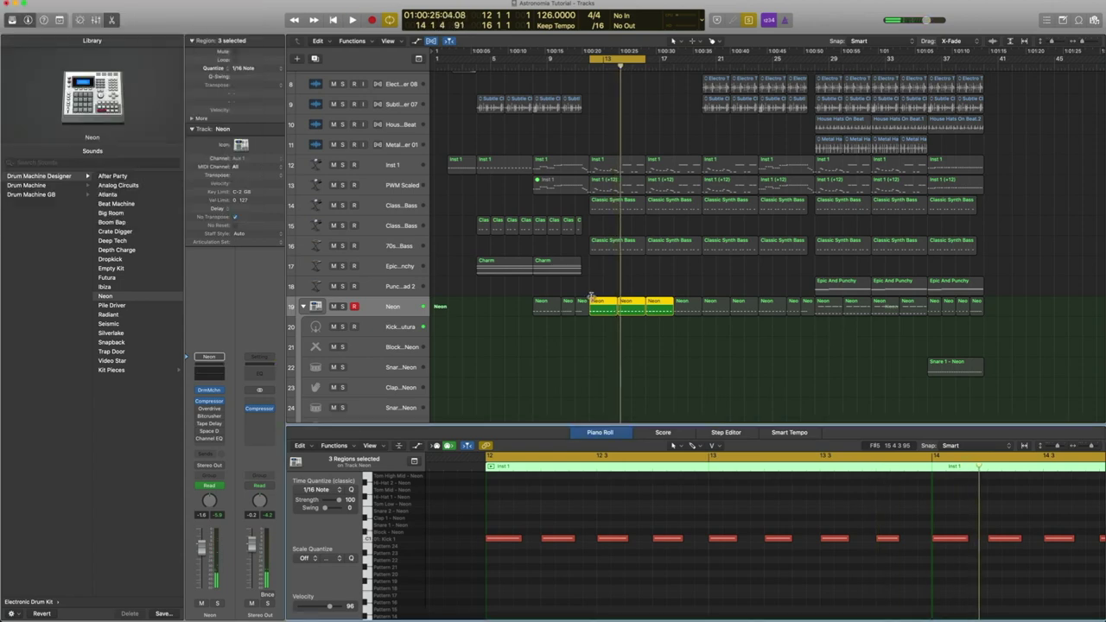
{"action": "left_click_drag", "start_coordinate": [636, 335], "coordinate": [601, 159]}
{"action": "key", "text": "shift+space"}
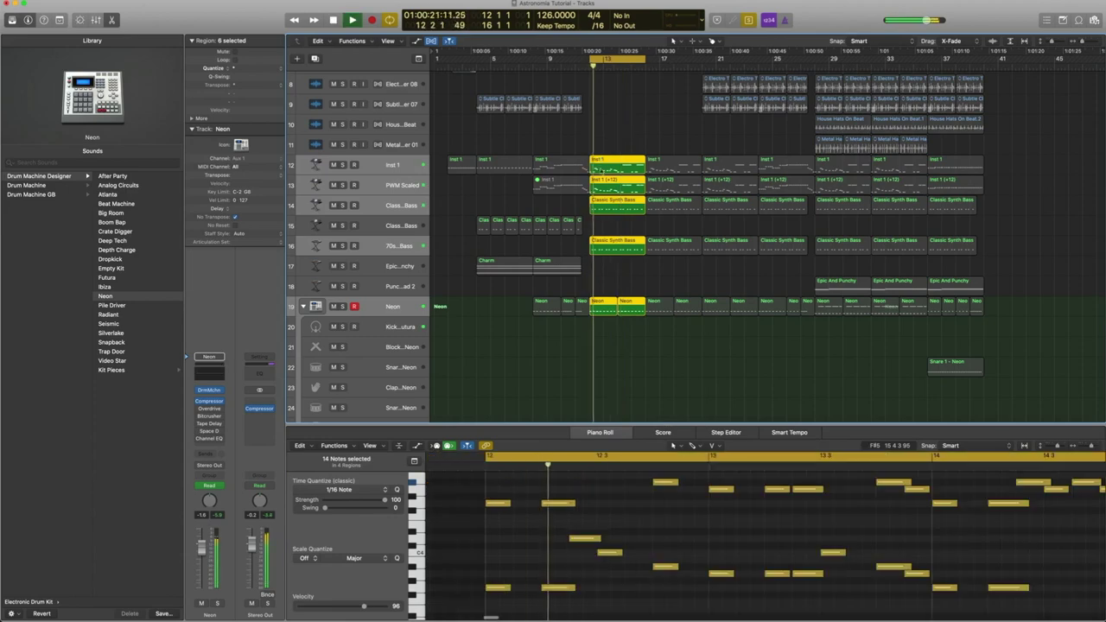
{"action": "scroll", "coordinate": [625, 190], "scroll_direction": "up", "scroll_amount": 3}
{"action": "scroll", "coordinate": [625, 187], "scroll_direction": "down", "scroll_amount": 5}
{"action": "scroll", "coordinate": [624, 188], "scroll_direction": "down", "scroll_amount": 1}
{"action": "scroll", "coordinate": [624, 187], "scroll_direction": "up", "scroll_amount": 8}
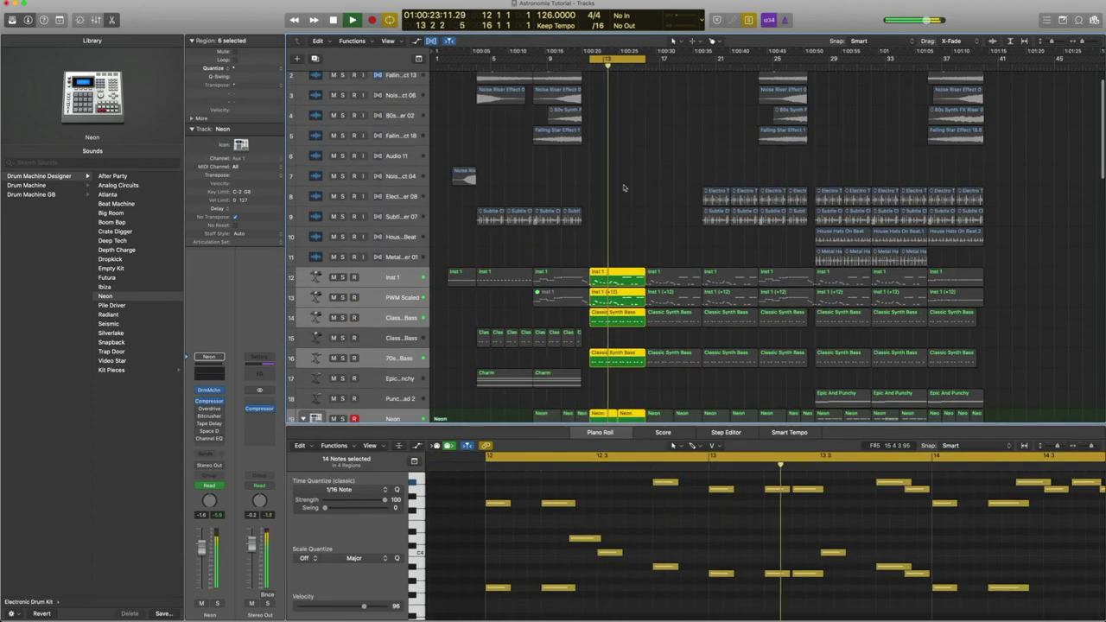
{"action": "scroll", "coordinate": [625, 187], "scroll_direction": "down", "scroll_amount": 3}
{"action": "scroll", "coordinate": [626, 185], "scroll_direction": "up", "scroll_amount": 1}
{"action": "scroll", "coordinate": [625, 183], "scroll_direction": "up", "scroll_amount": 2}
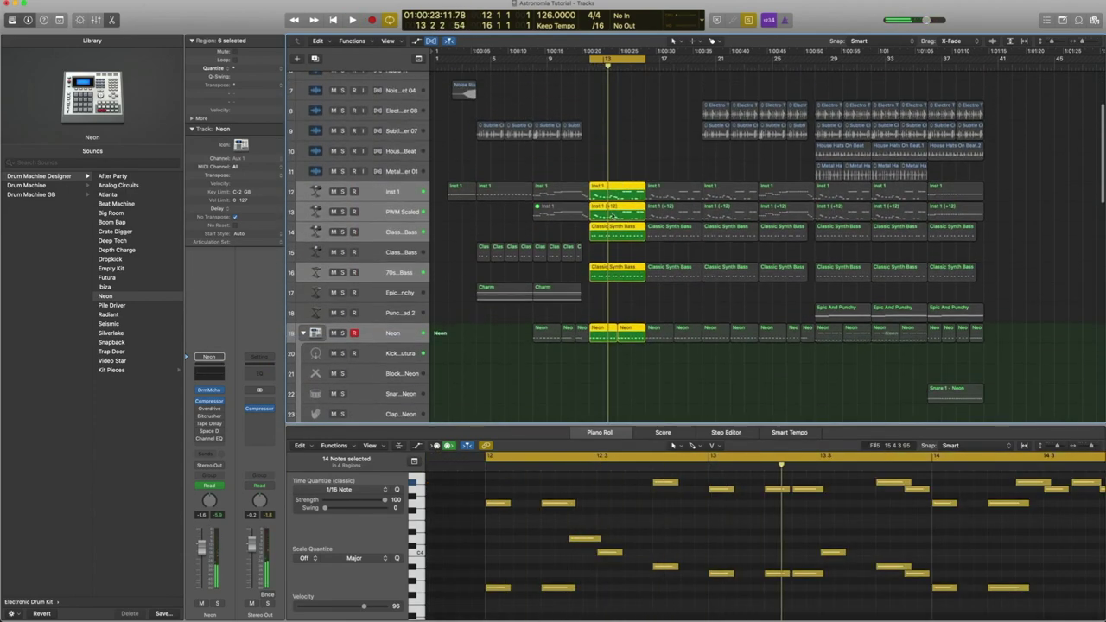
{"action": "left_click_drag", "start_coordinate": [641, 394], "coordinate": [619, 197]}
{"action": "left_click_drag", "start_coordinate": [620, 288], "coordinate": [610, 183]}
{"action": "key", "text": "space"}
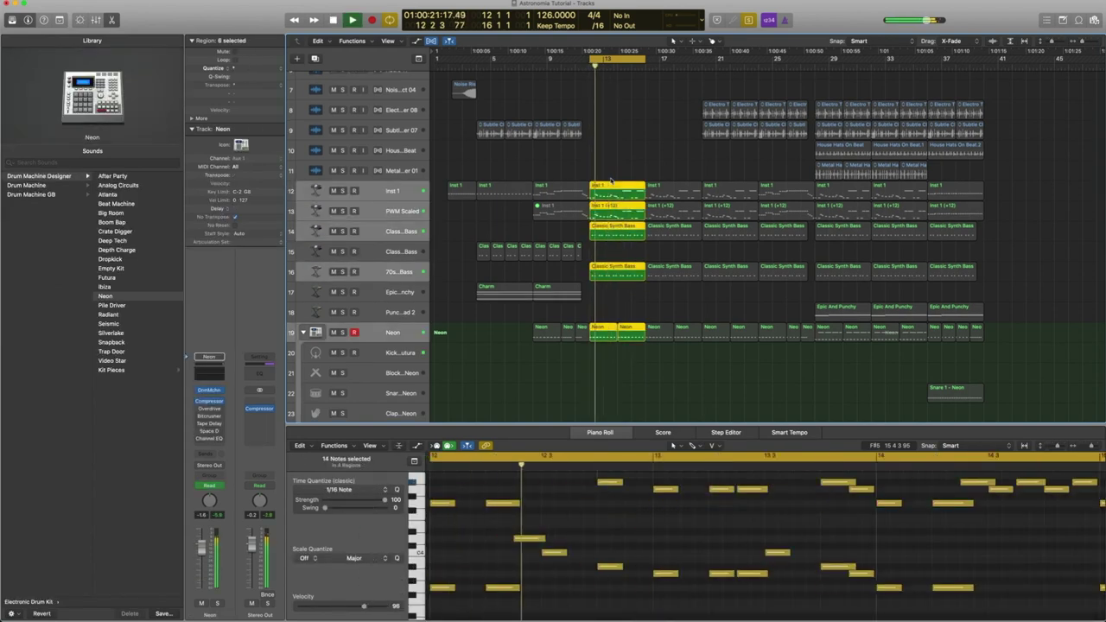
{"action": "key", "text": "space"}
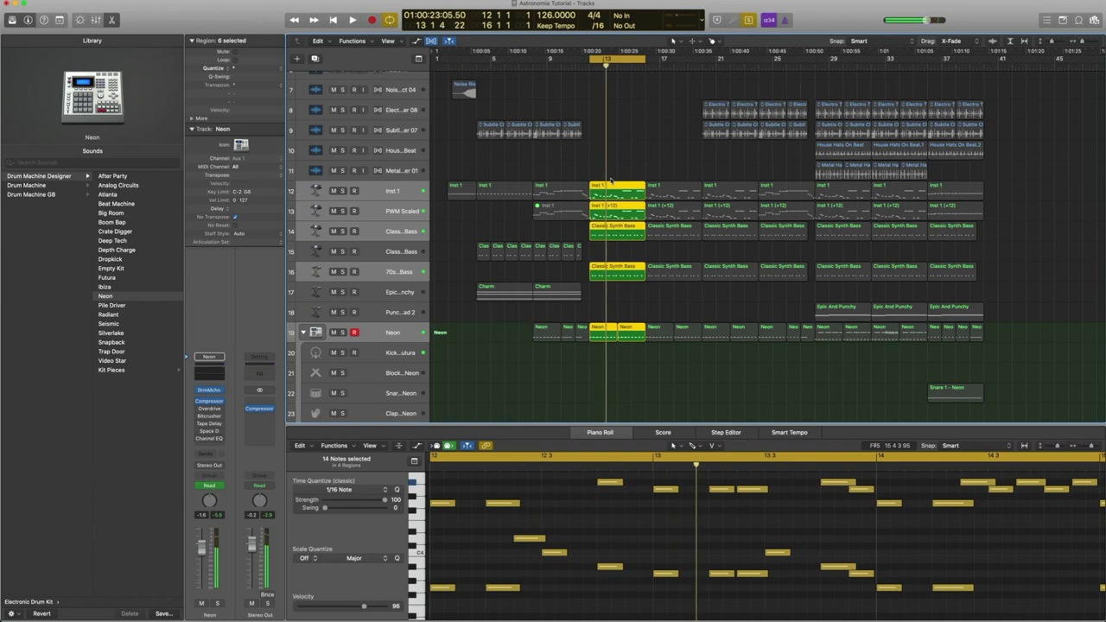
Step: Move the cycle range to bars 20–24 and select the regions inside it
{"action": "scroll", "coordinate": [595, 182], "scroll_direction": "right", "scroll_amount": 3}
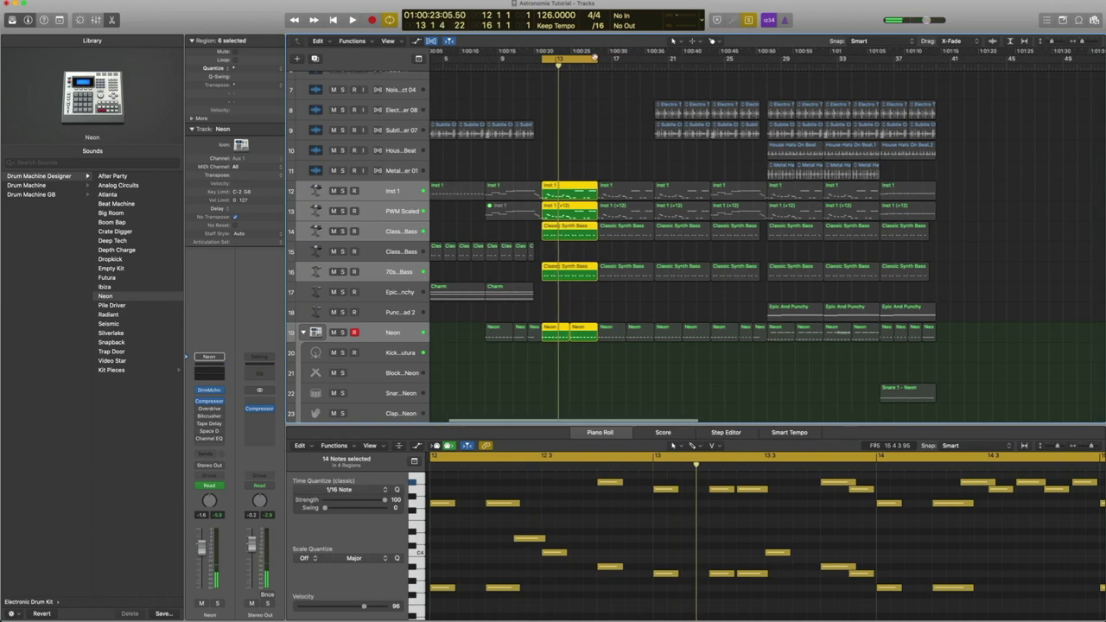
{"action": "left_click_drag", "start_coordinate": [595, 57], "coordinate": [693, 63]}
{"action": "scroll", "coordinate": [654, 79], "scroll_direction": "up", "scroll_amount": 5}
{"action": "scroll", "coordinate": [654, 78], "scroll_direction": "down", "scroll_amount": 4}
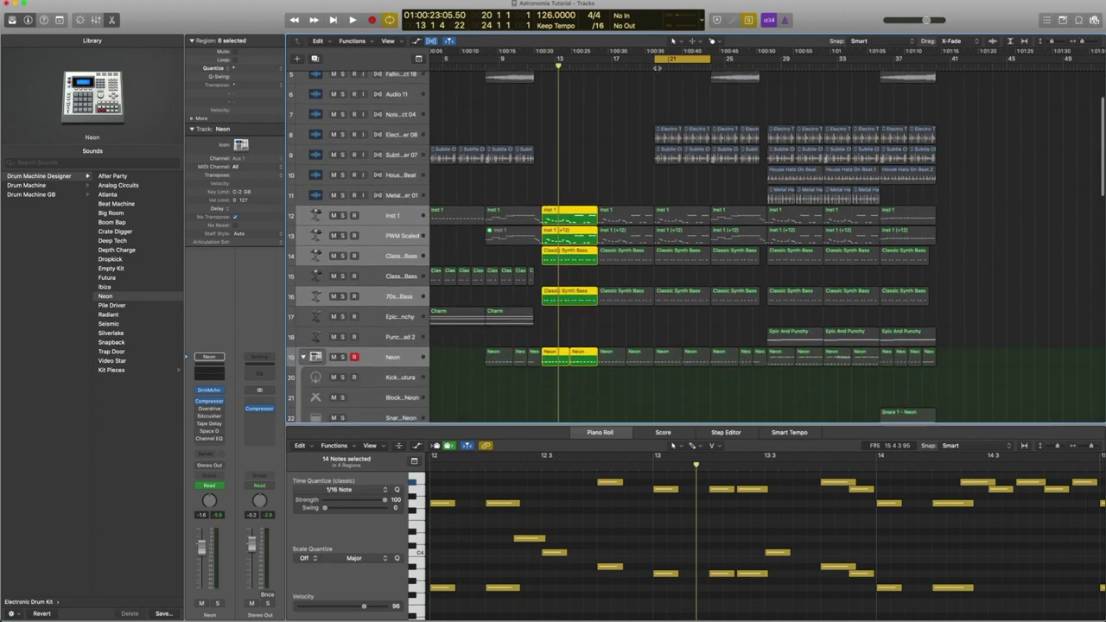
{"action": "scroll", "coordinate": [657, 69], "scroll_direction": "down", "scroll_amount": 1}
{"action": "scroll", "coordinate": [657, 73], "scroll_direction": "left", "scroll_amount": 3}
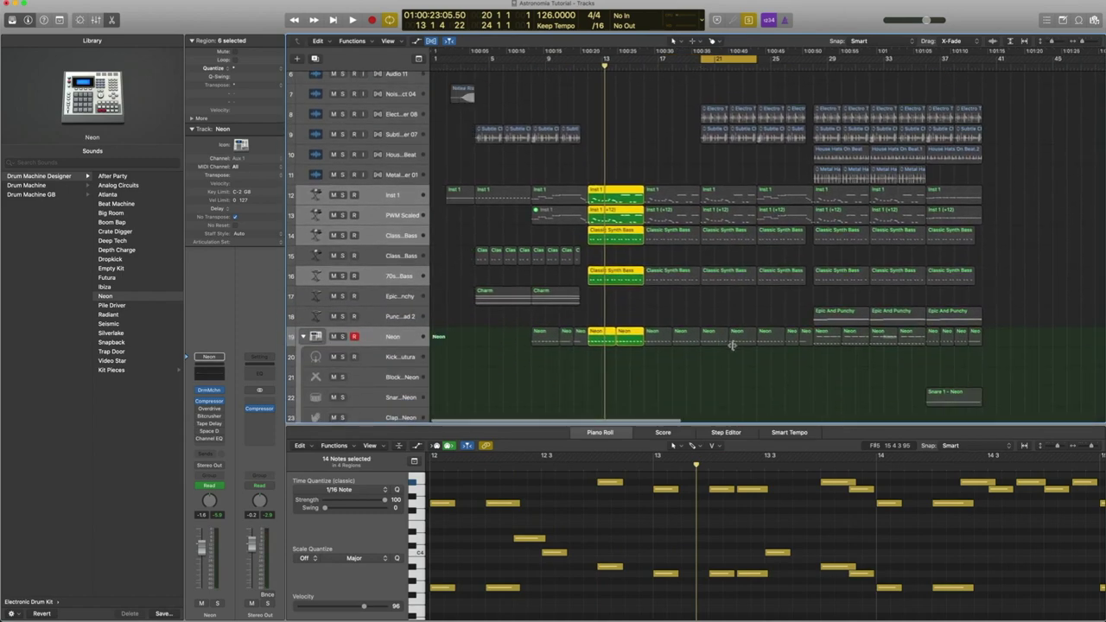
{"action": "left_click_drag", "start_coordinate": [735, 352], "coordinate": [730, 129]}
Step: Solo the selection and audition the Subtle Click regions from bar 21
{"action": "key", "text": "ctrl+s"}
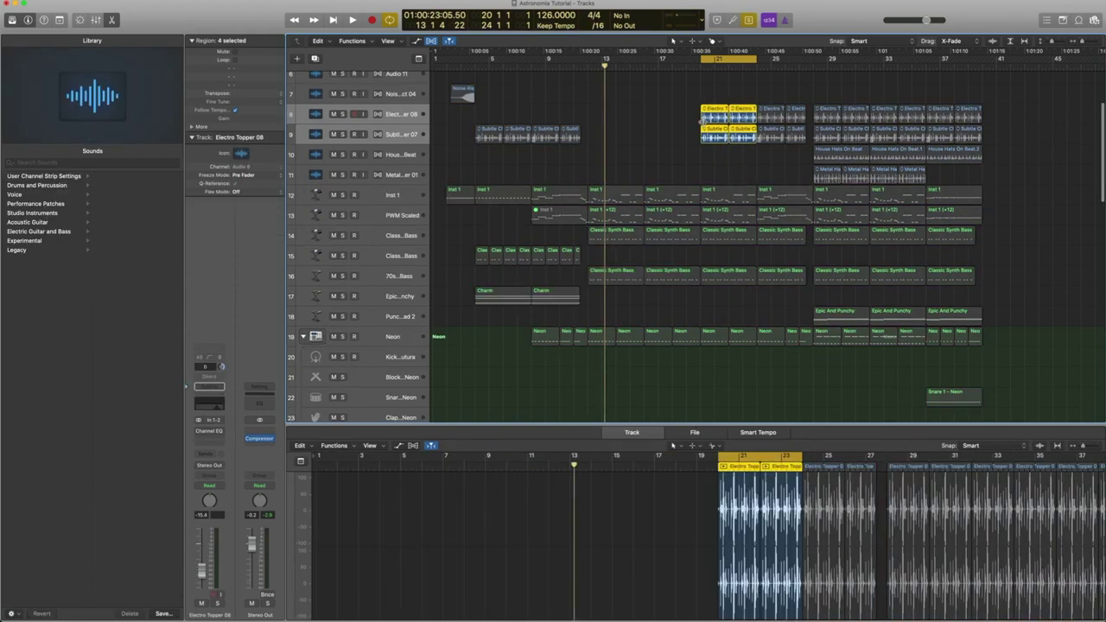
{"action": "key", "text": "shift+space"}
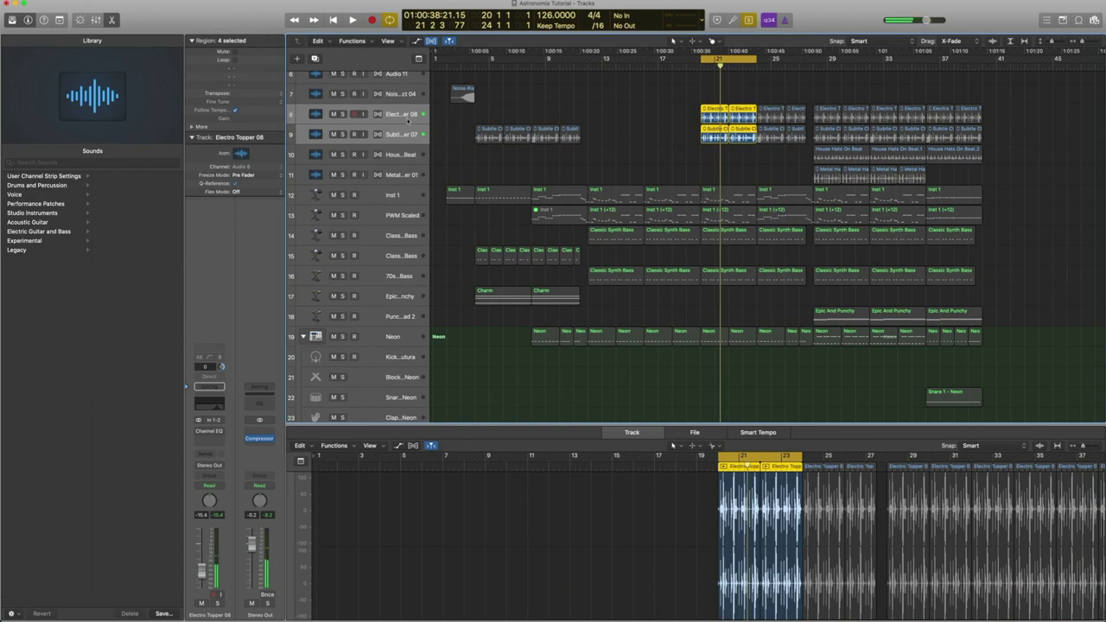
{"action": "left_click_drag", "start_coordinate": [743, 161], "coordinate": [703, 138]}
{"action": "key", "text": "space"}
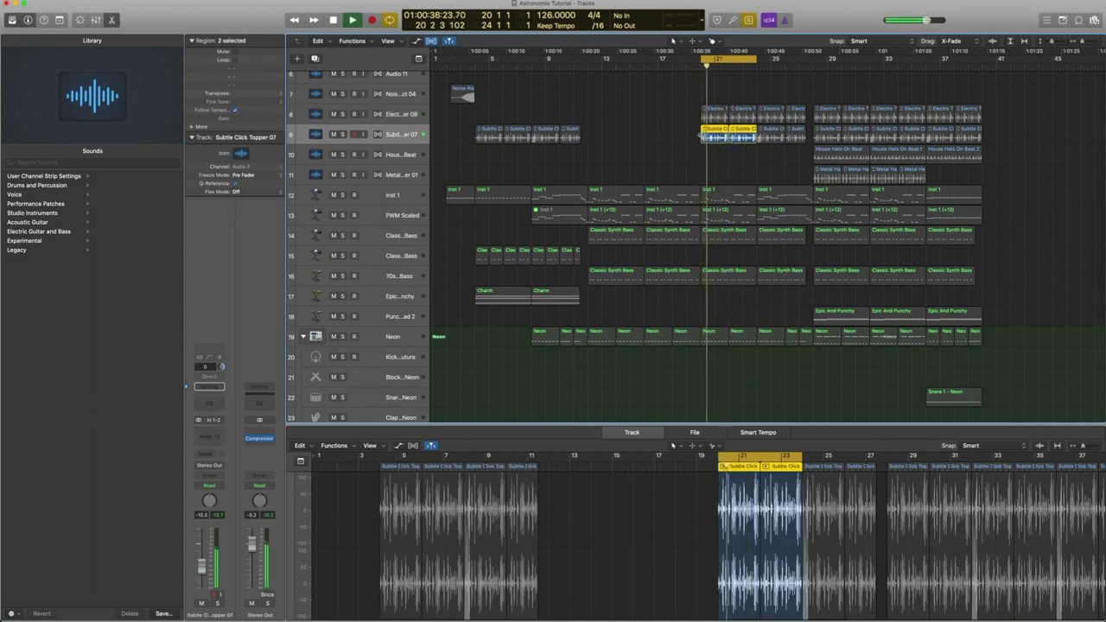
Step: Zoom in on tracks 7–9 around bars 19–23 and select the Electro Topper 08 region
{"action": "key", "text": "Up"}
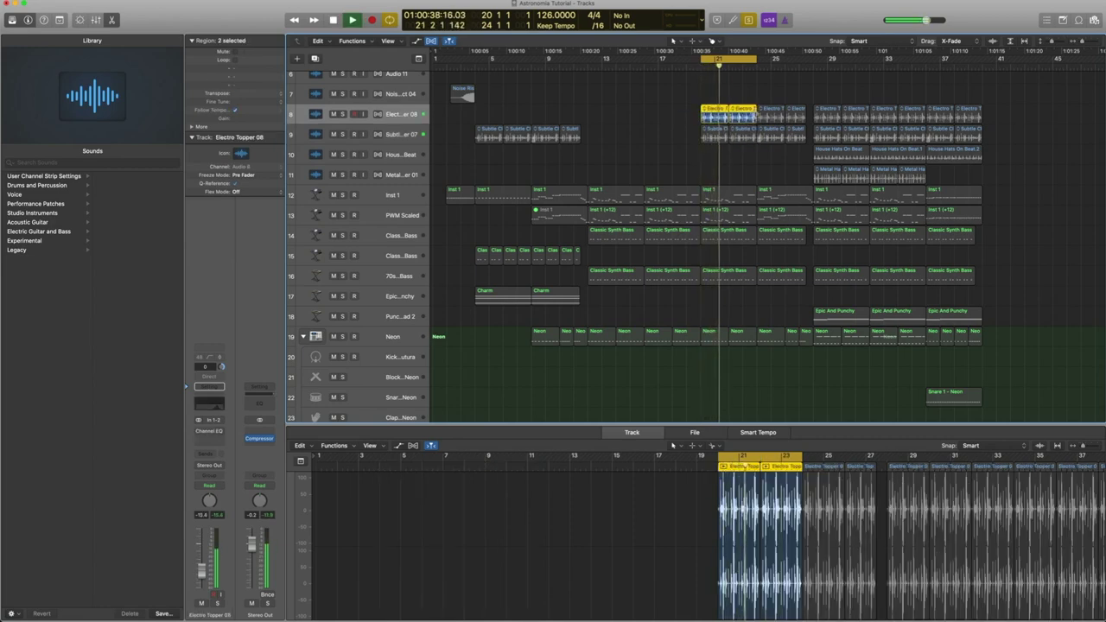
{"action": "key", "text": "shift+Down"}
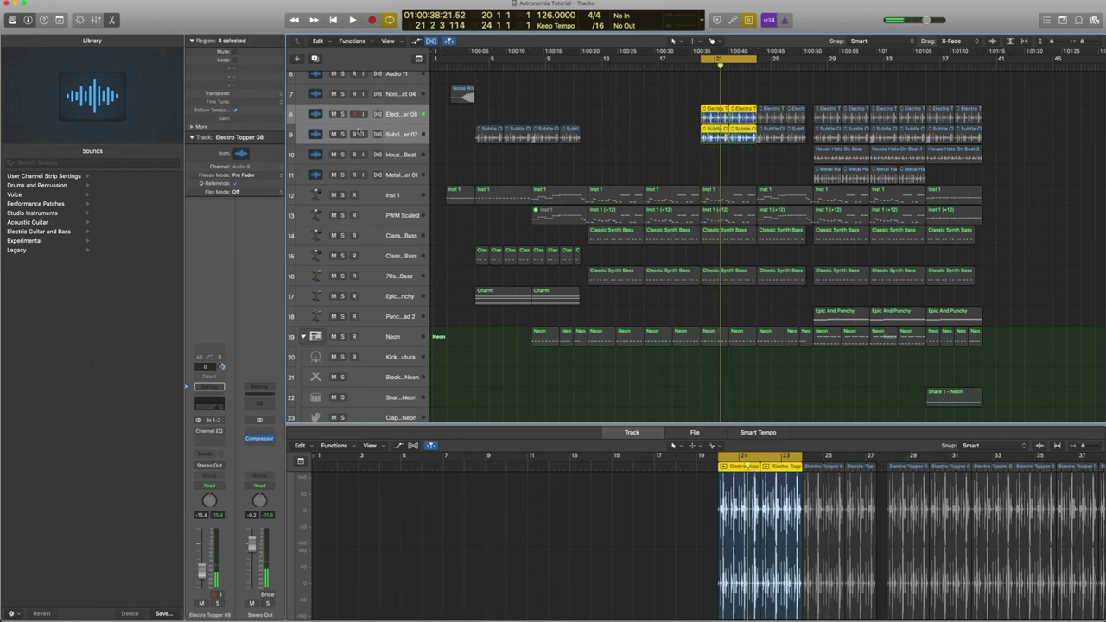
{"action": "key", "text": "Down"}
{"action": "left_click_drag", "start_coordinate": [779, 188], "coordinate": [672, 93]}
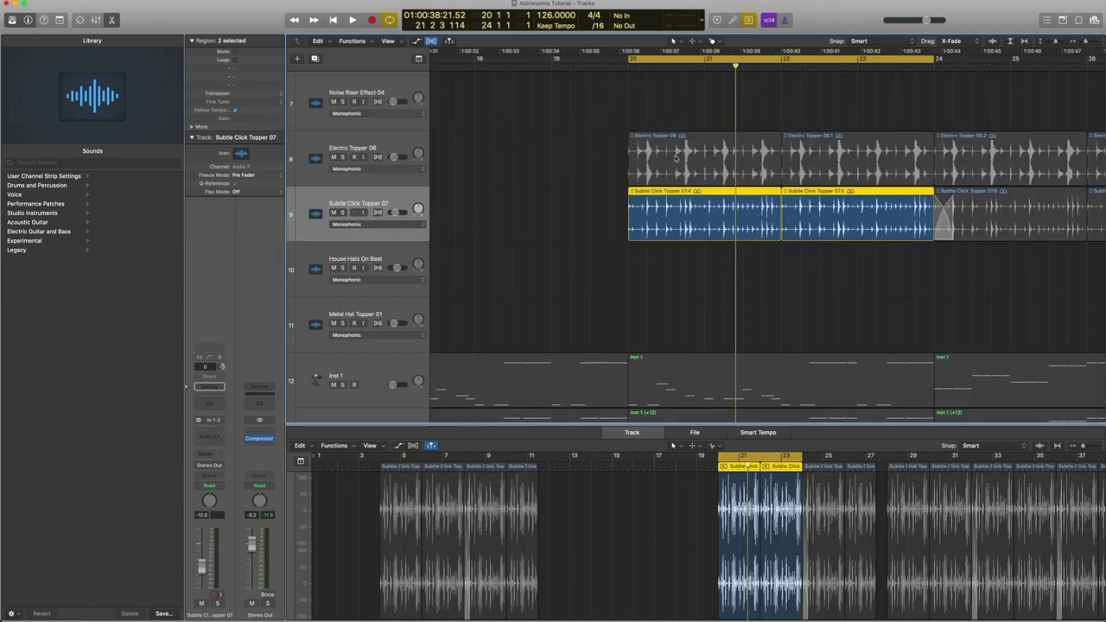
{"action": "left_click", "coordinate": [677, 157]}
Step: Search the loop library for 'top' and preview Big Room Topper 02 without adding it
{"action": "left_click", "coordinate": [1076, 20]}
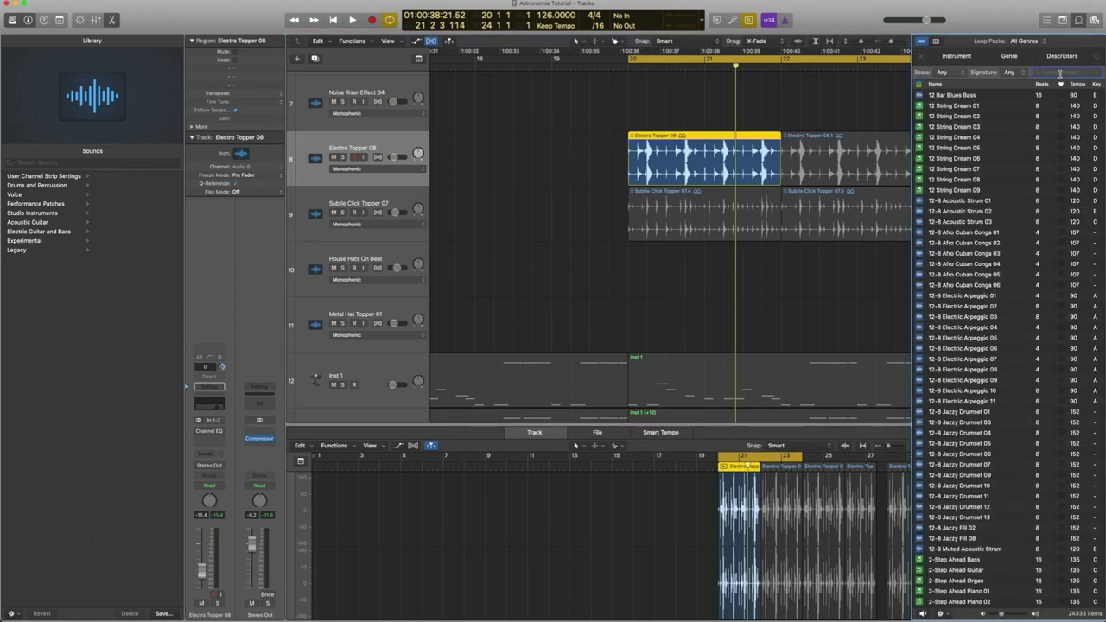
{"action": "left_click", "coordinate": [1060, 74]}
{"action": "type", "text": "topper"}
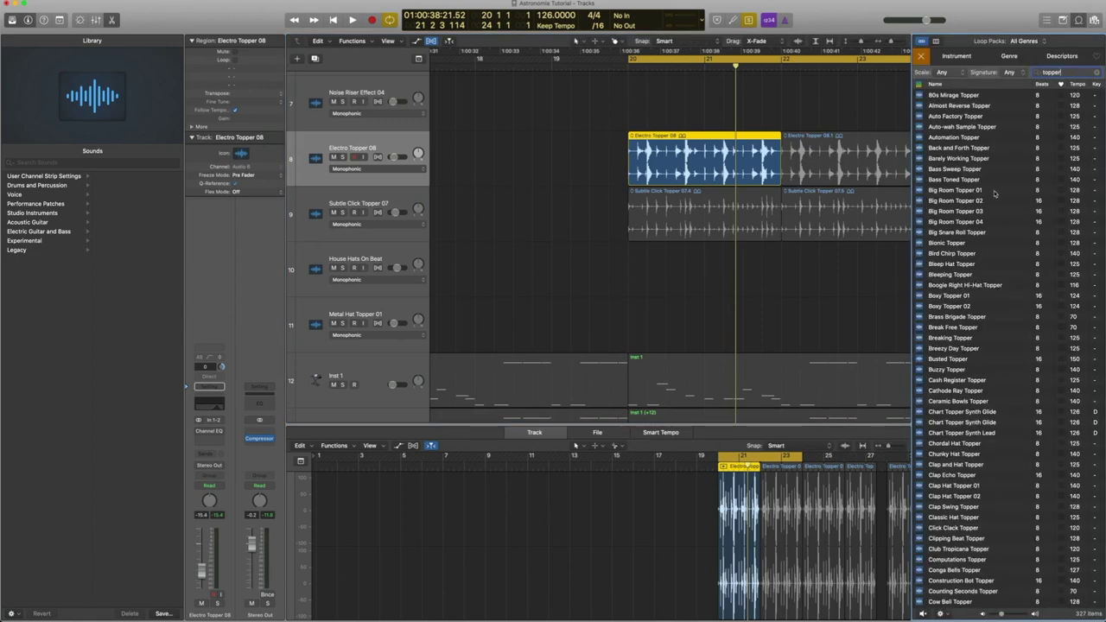
{"action": "left_click", "coordinate": [990, 200]}
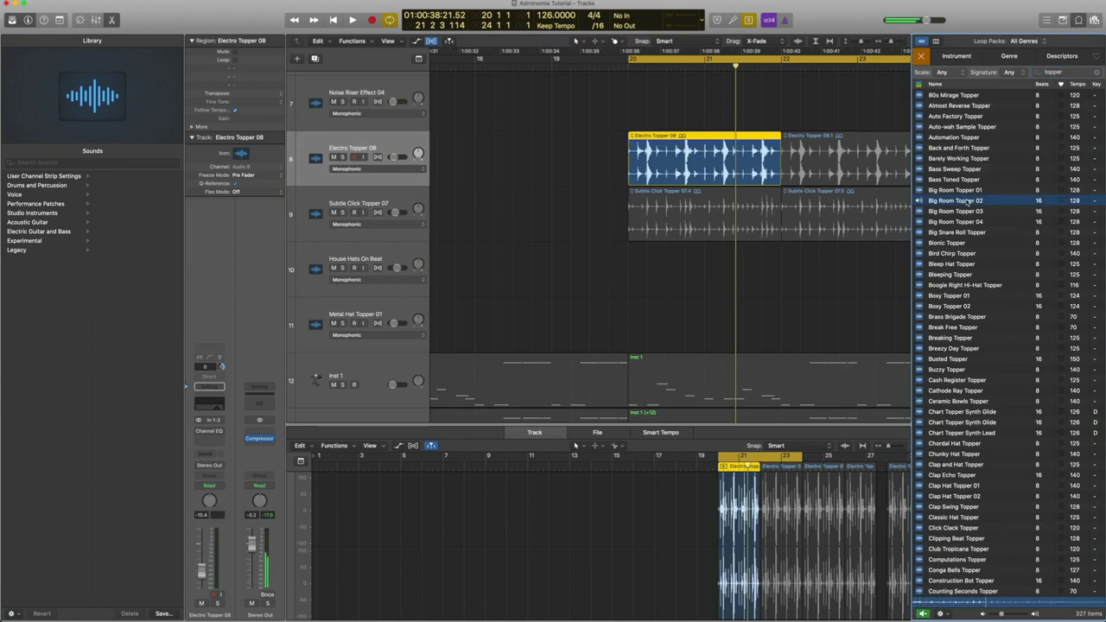
{"action": "left_click", "coordinate": [968, 200]}
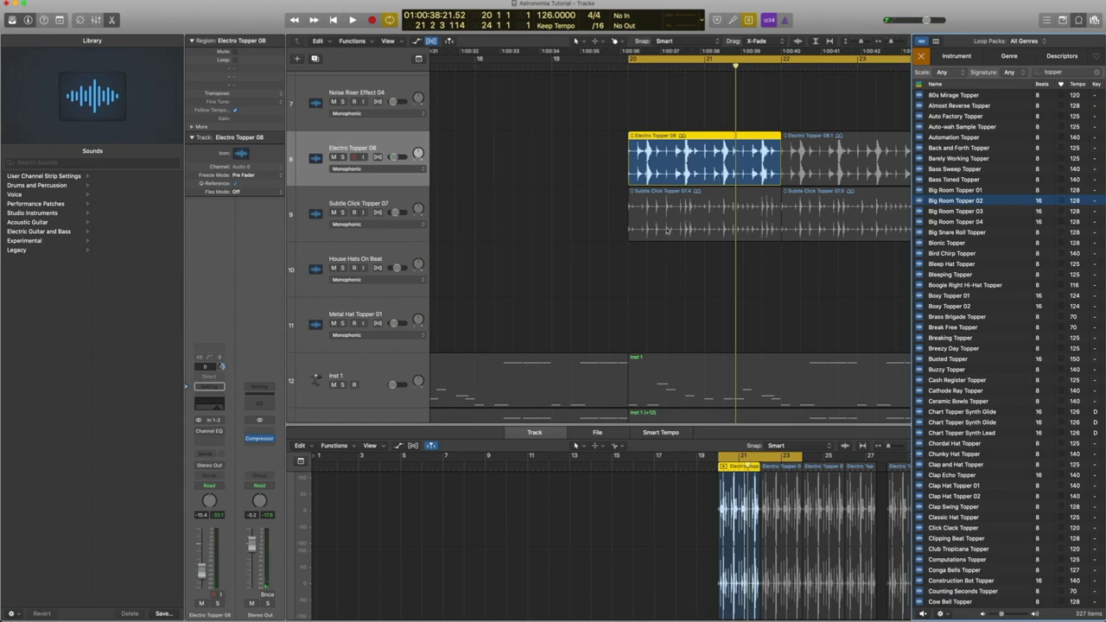
{"action": "left_click", "coordinate": [1078, 20]}
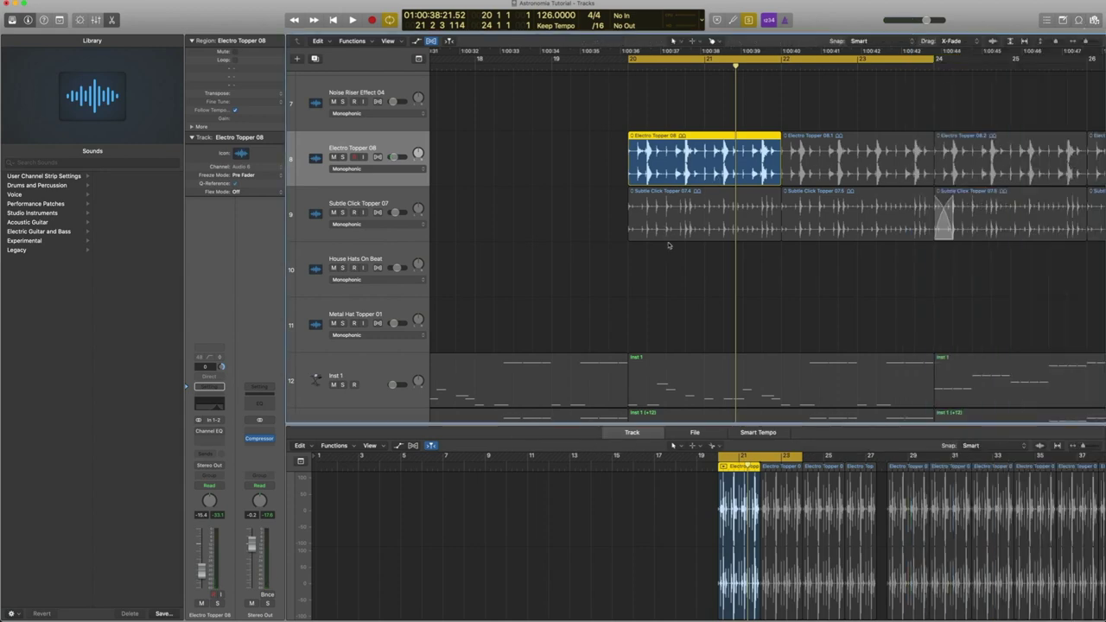
Step: Zoom out to the whole arrangement and play the track 9 and Neon regions at bar 21
{"action": "key", "text": "z"}
{"action": "left_click", "coordinate": [711, 137], "text": "shift"}
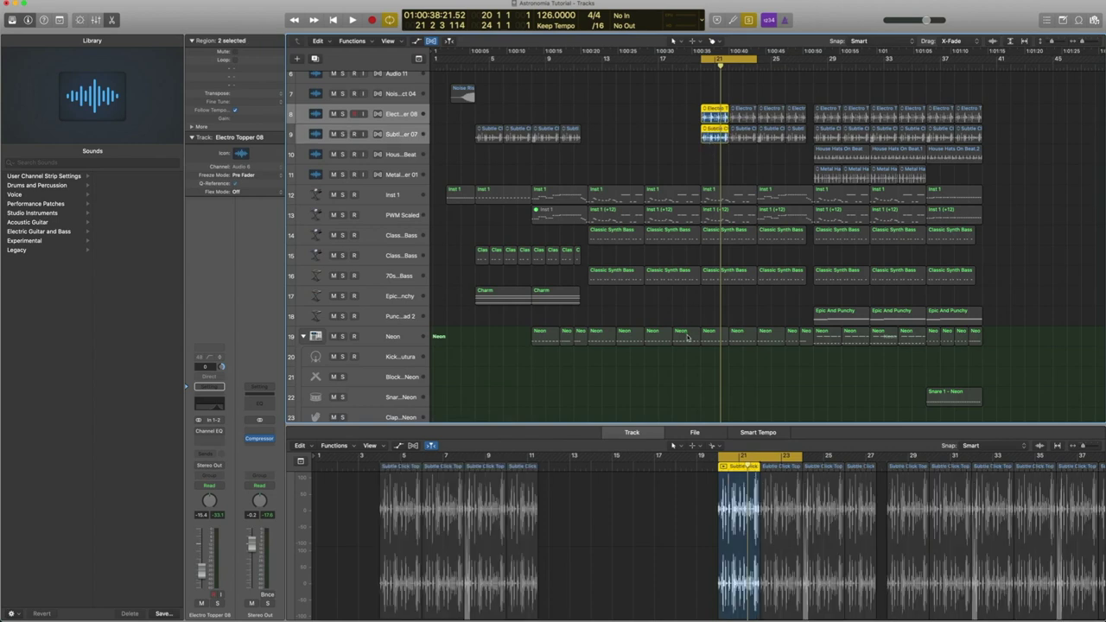
{"action": "left_click", "coordinate": [716, 333], "text": "shift"}
{"action": "key", "text": "space"}
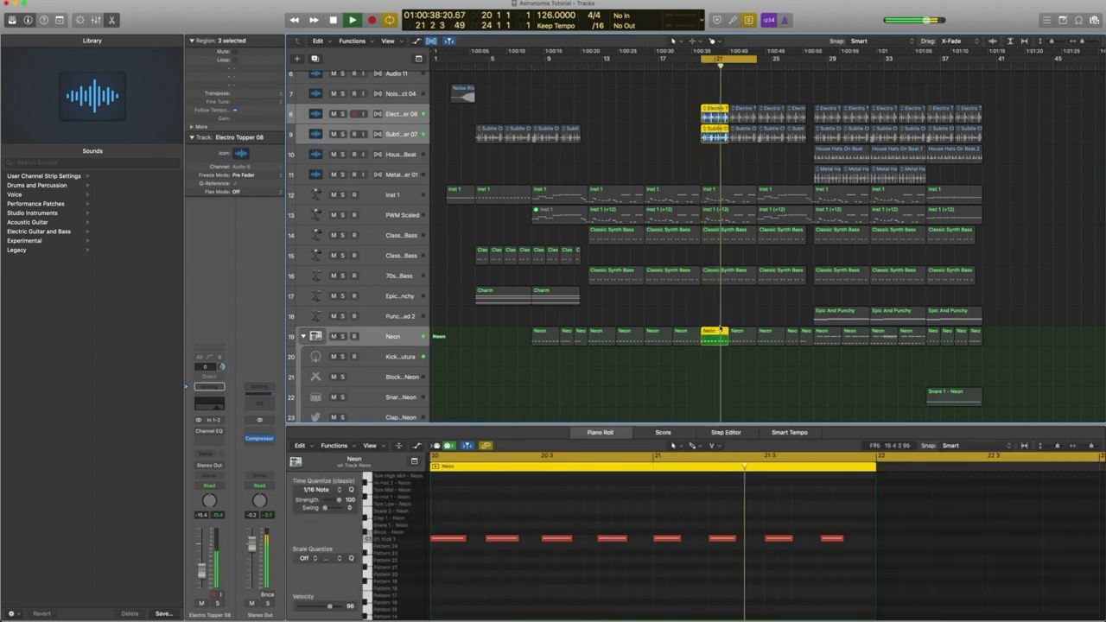
{"action": "key", "text": "space"}
Step: Replay the bar 21 regions on tracks 12–16, then clear the region selection
{"action": "left_click_drag", "start_coordinate": [721, 328], "coordinate": [711, 188], "text": "shift"}
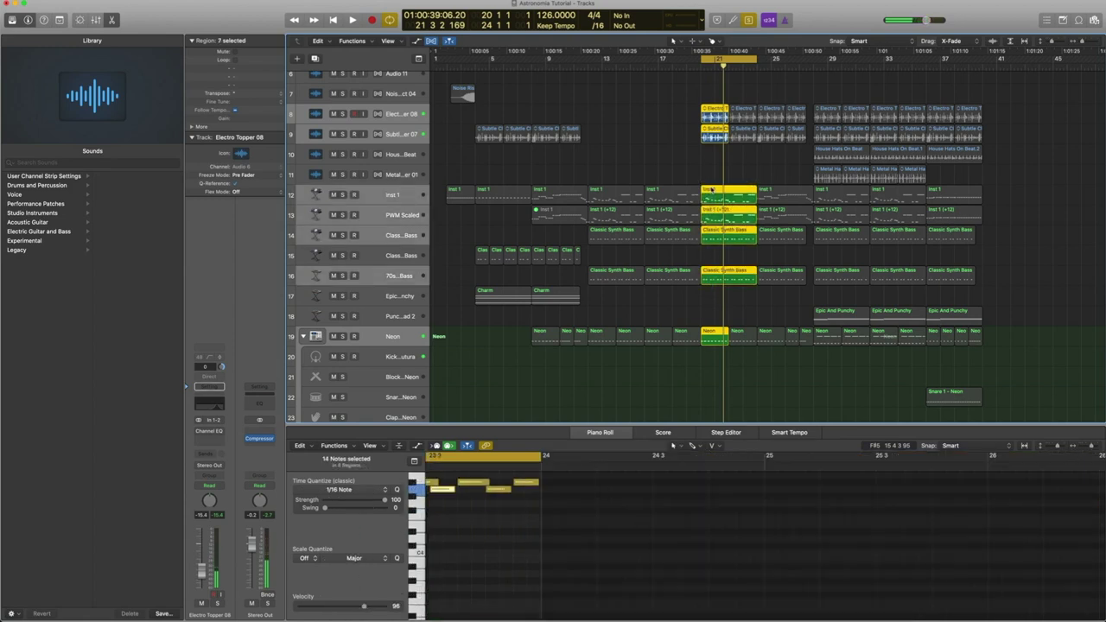
{"action": "key", "text": "space"}
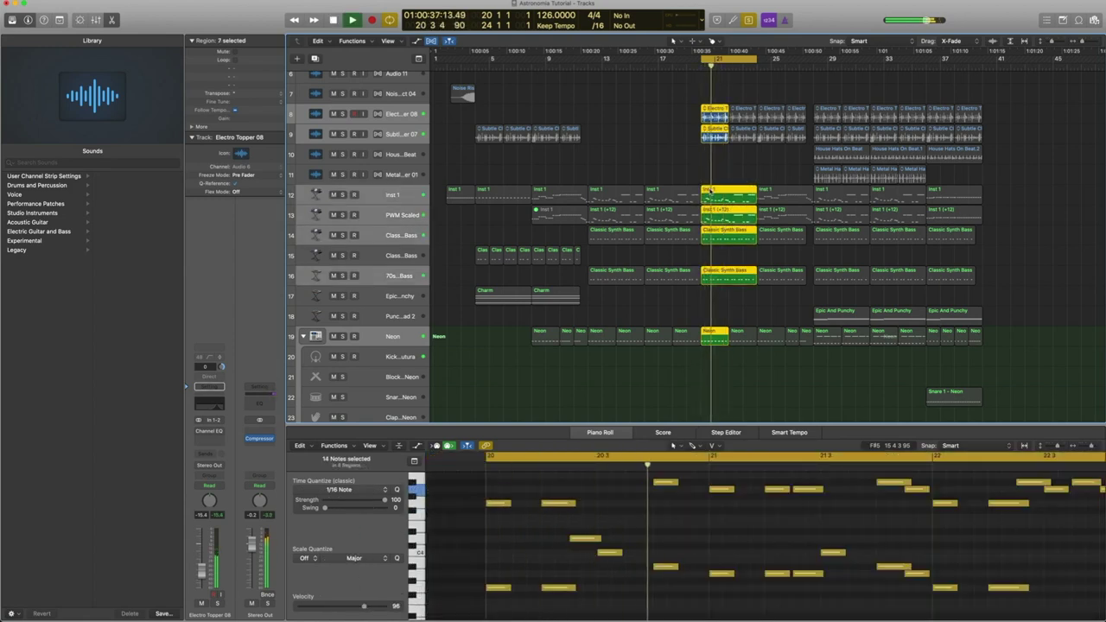
{"action": "key", "text": "space"}
{"action": "scroll", "coordinate": [706, 190], "scroll_direction": "up", "scroll_amount": 5}
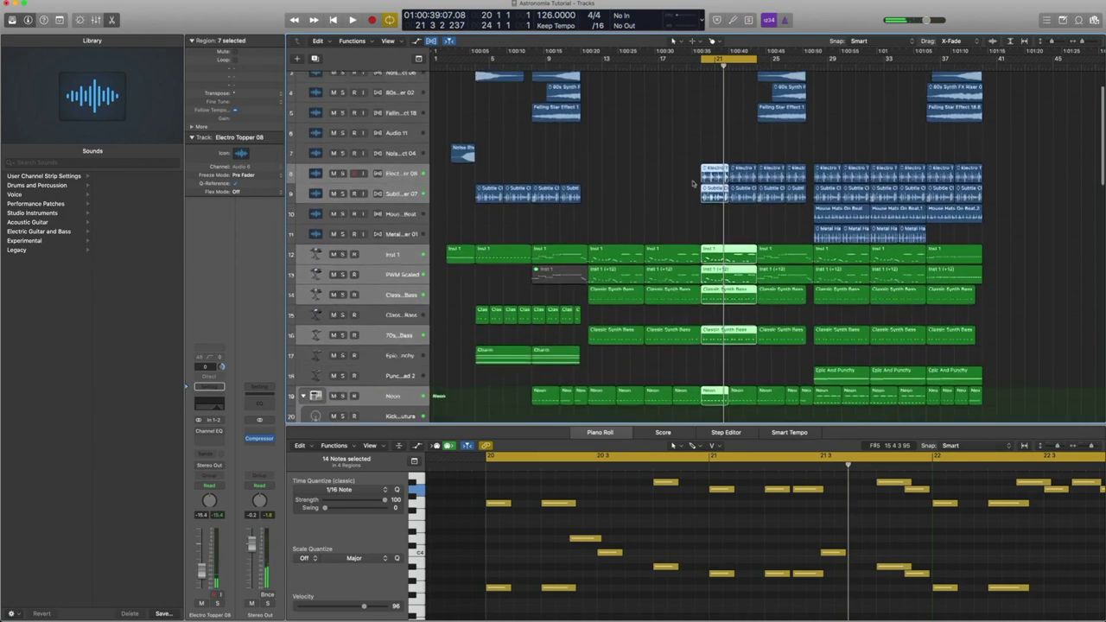
{"action": "left_click", "coordinate": [644, 178]}
Step: Search the loop library for falling-star loops and preview Falling Star Effect 05
{"action": "left_click_drag", "start_coordinate": [500, 84], "coordinate": [510, 145]}
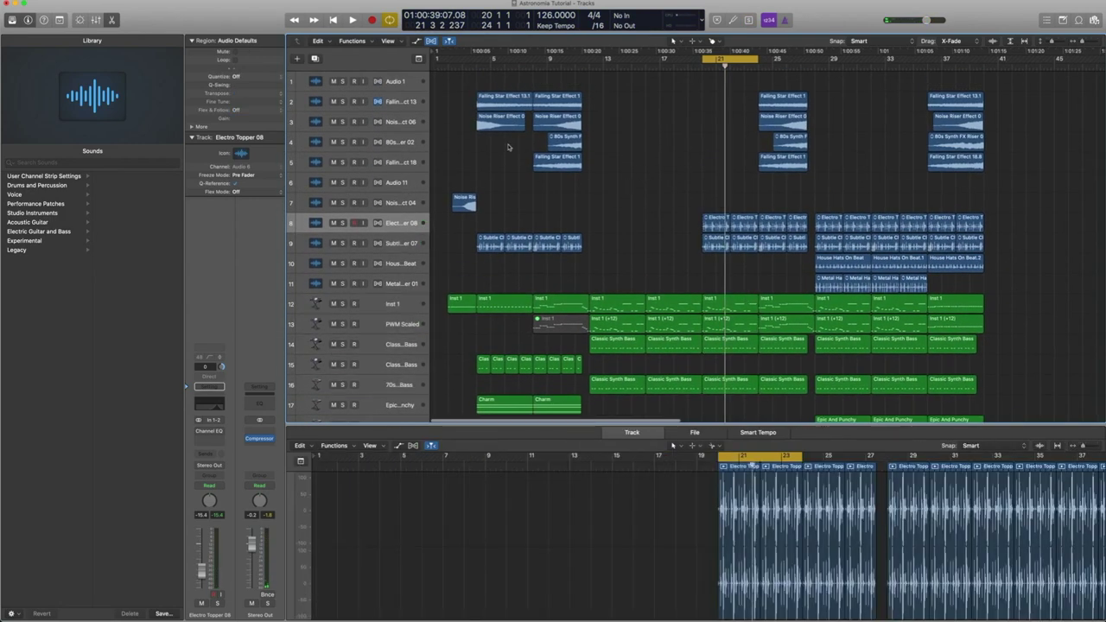
{"action": "left_click", "coordinate": [503, 94]}
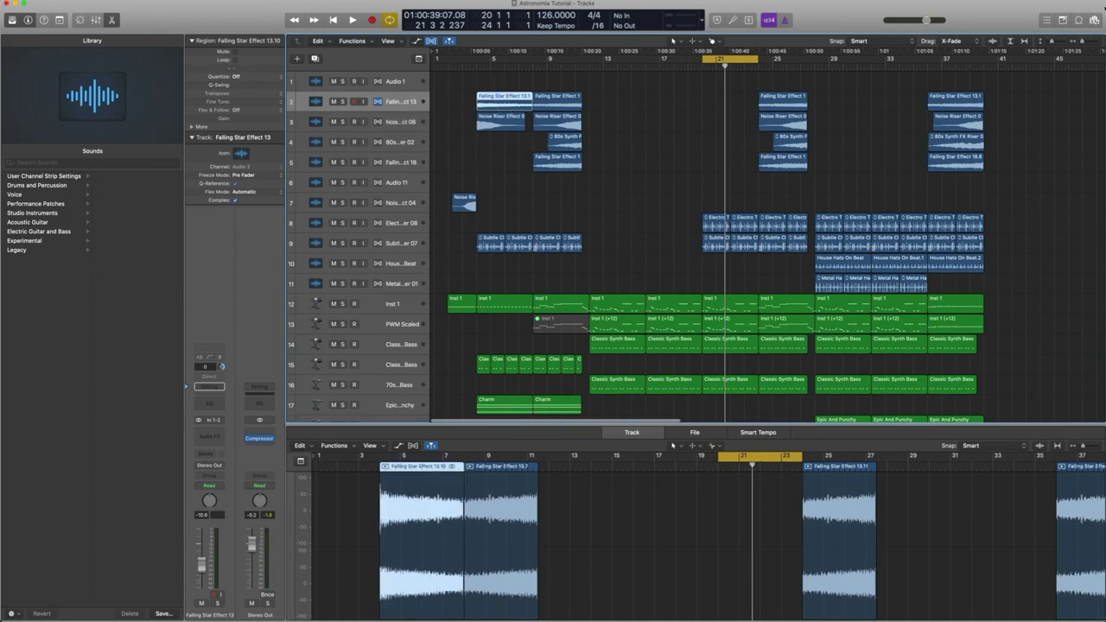
{"action": "key", "text": "o"}
{"action": "left_click", "coordinate": [1080, 74]}
{"action": "type", "text": "tall"}
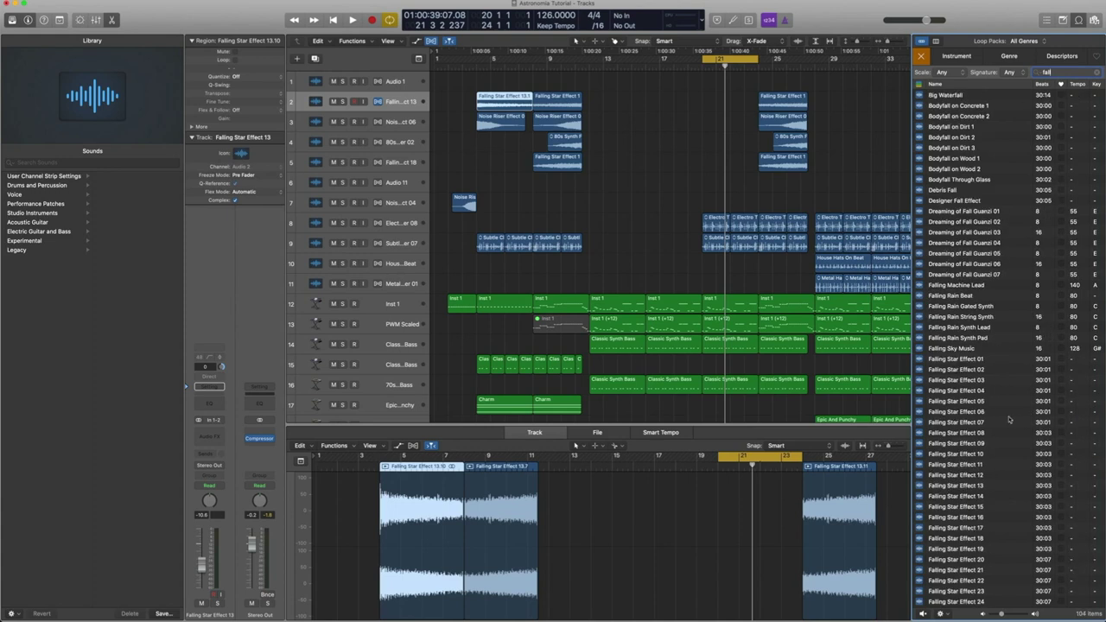
{"action": "left_click", "coordinate": [979, 403]}
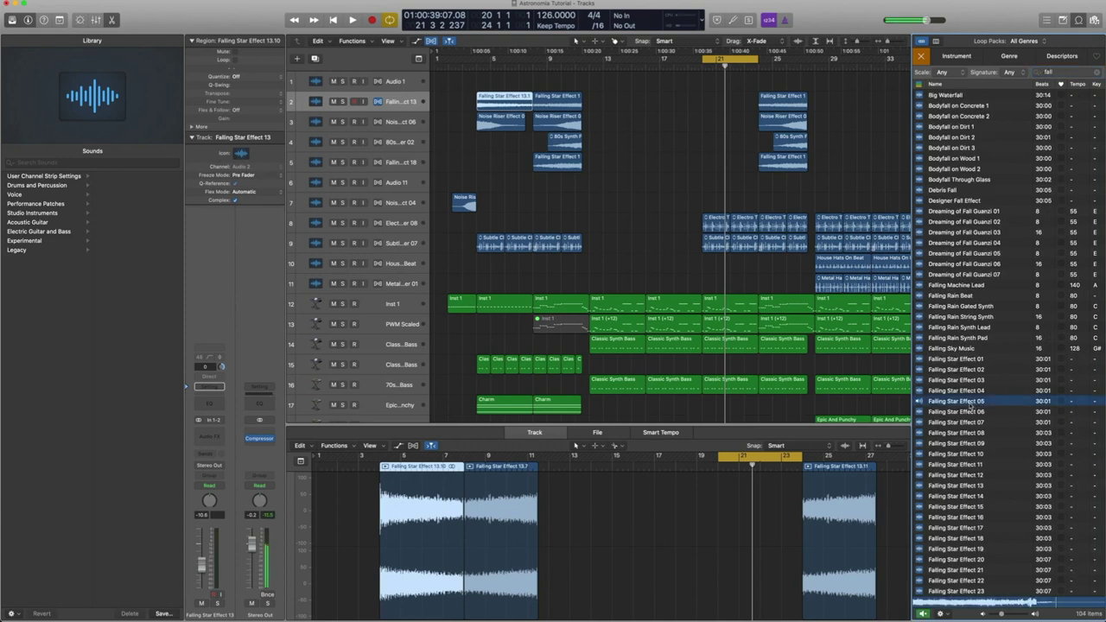
{"action": "left_click", "coordinate": [972, 408]}
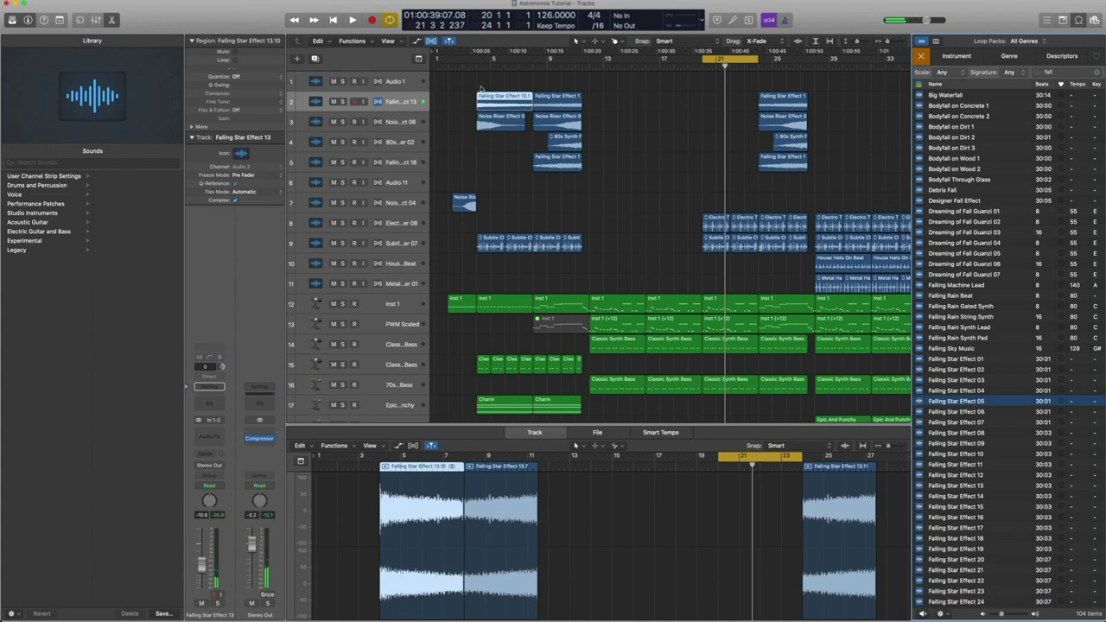
Step: Place Falling Star Effect 05 on Audio 1, cancel its time-stretch, and delete the region
{"action": "left_click", "coordinate": [480, 87]}
{"action": "left_click_drag", "start_coordinate": [951, 401], "coordinate": [482, 83]}
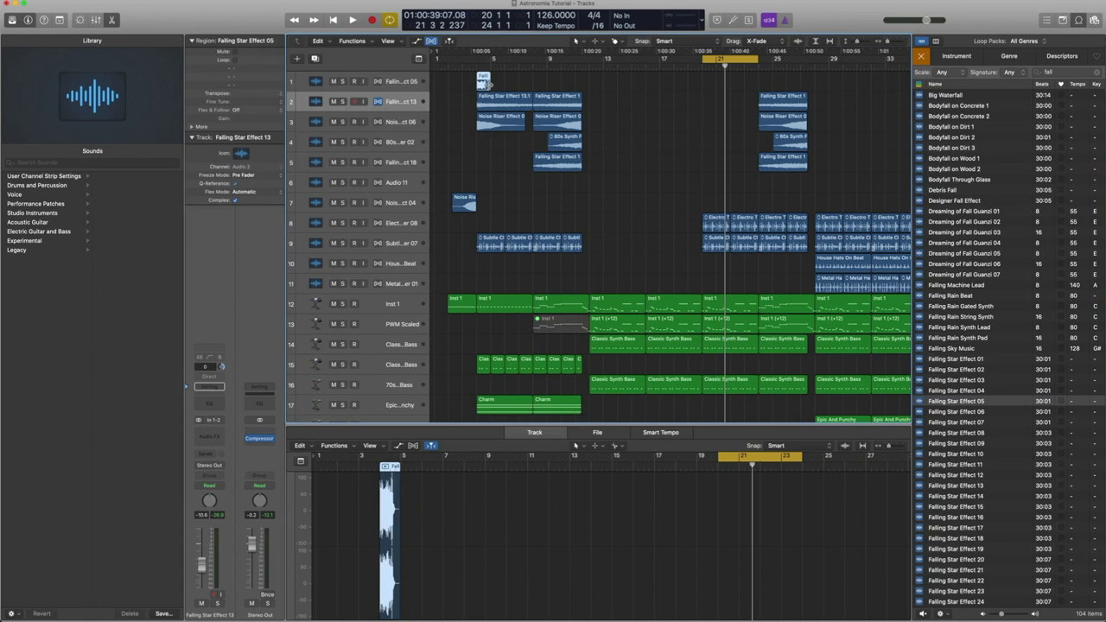
{"action": "left_click_drag", "start_coordinate": [485, 82], "coordinate": [559, 88]}
{"action": "left_click", "coordinate": [546, 193]}
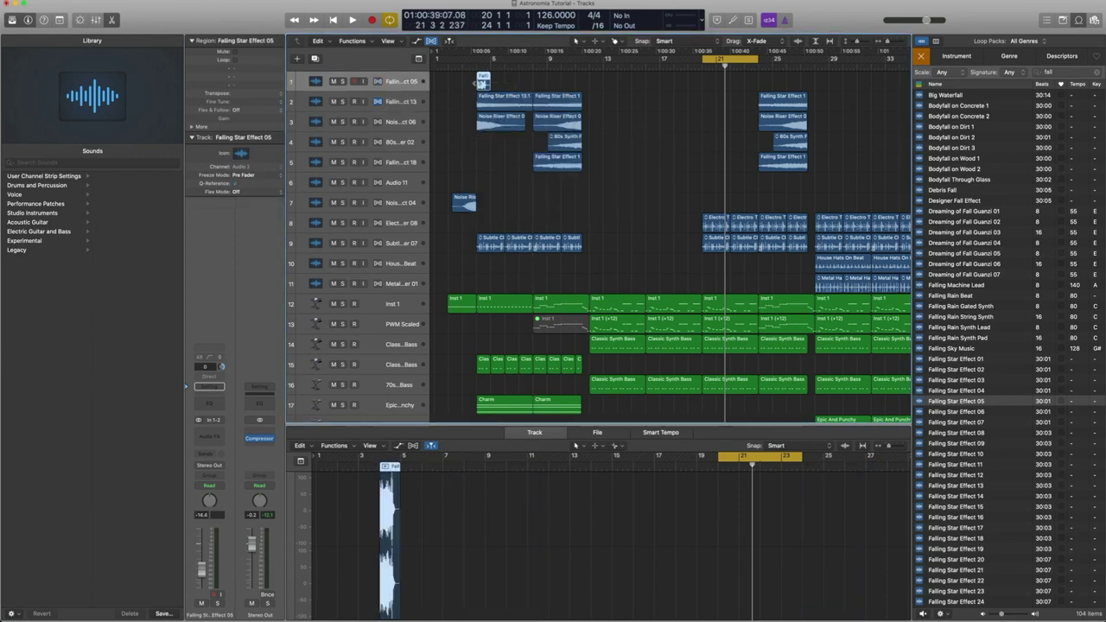
{"action": "key", "text": "Delete"}
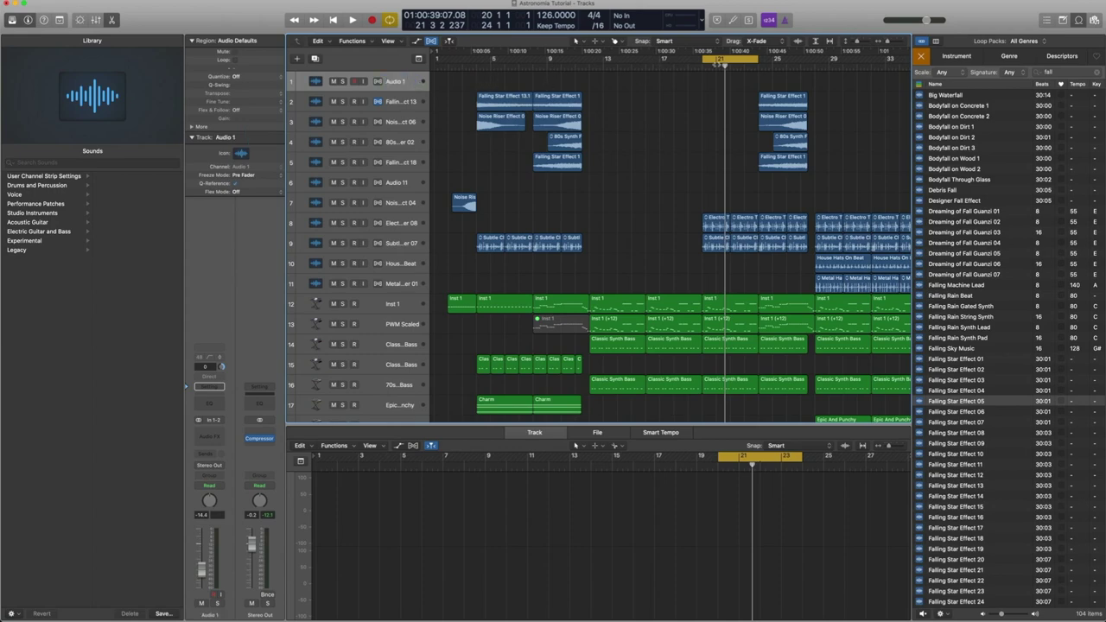
Step: Audition the Falling Star Effect 13.10 region and clear the fall search
{"action": "left_click", "coordinate": [505, 109]}
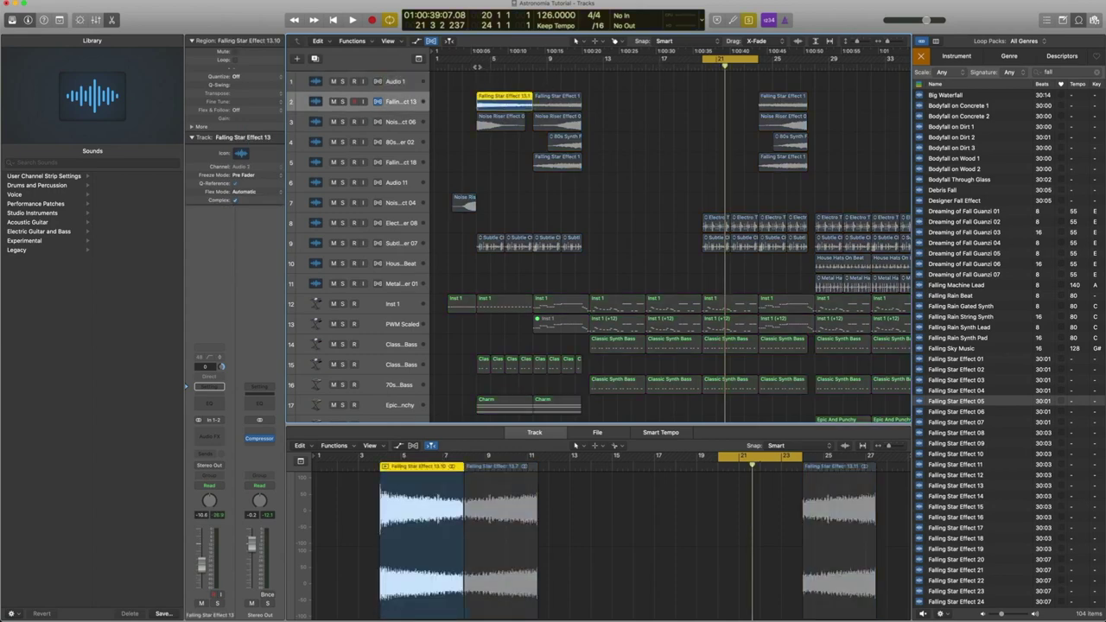
{"action": "key", "text": "shift+space"}
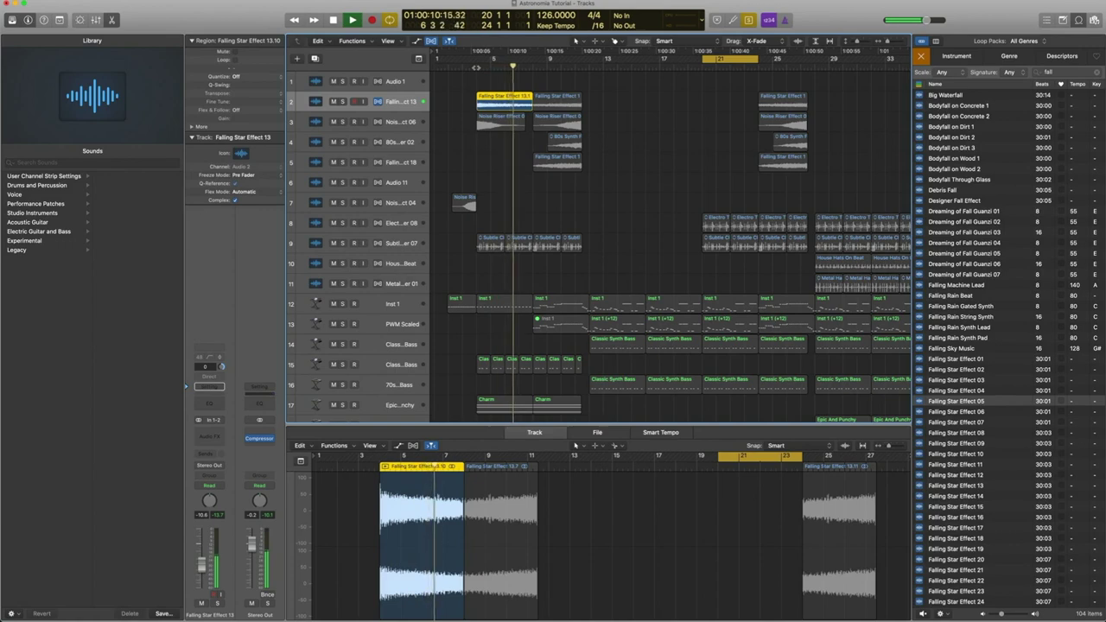
{"action": "key", "text": "space"}
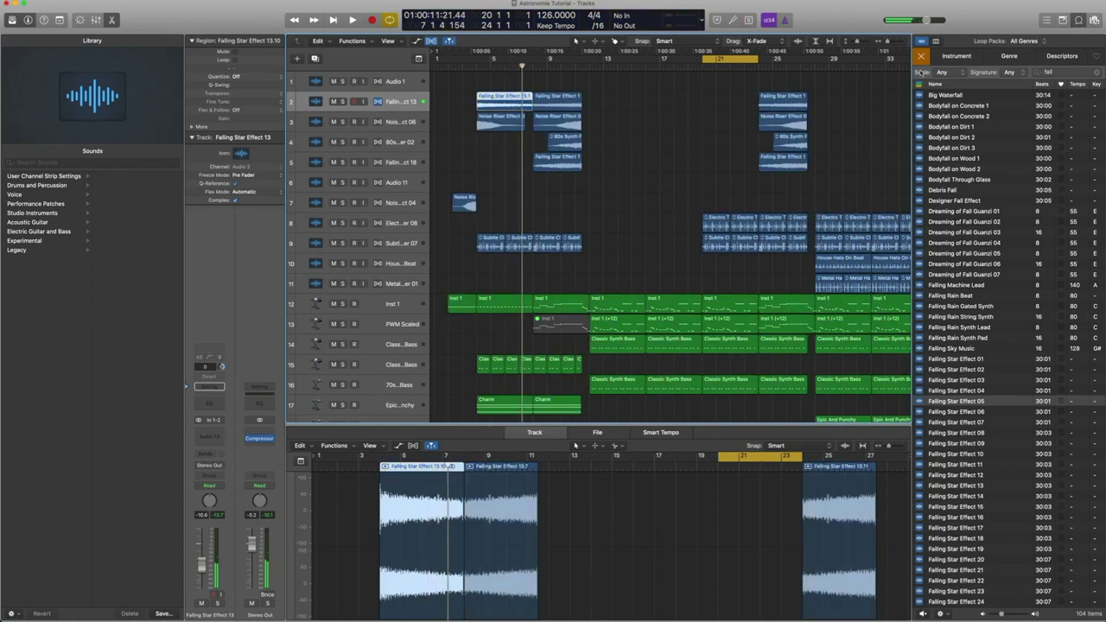
{"action": "left_click", "coordinate": [1096, 73]}
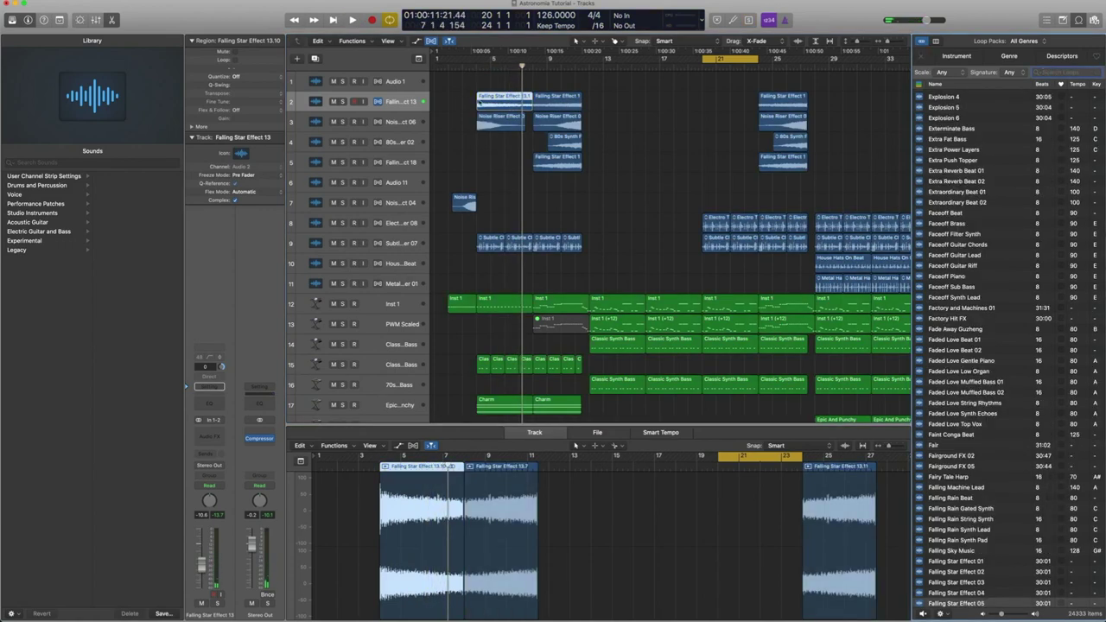
Step: Solo Falling Star Effect 13.7 and set it to Reverse in the Region inspector
{"action": "left_click", "coordinate": [559, 101]}
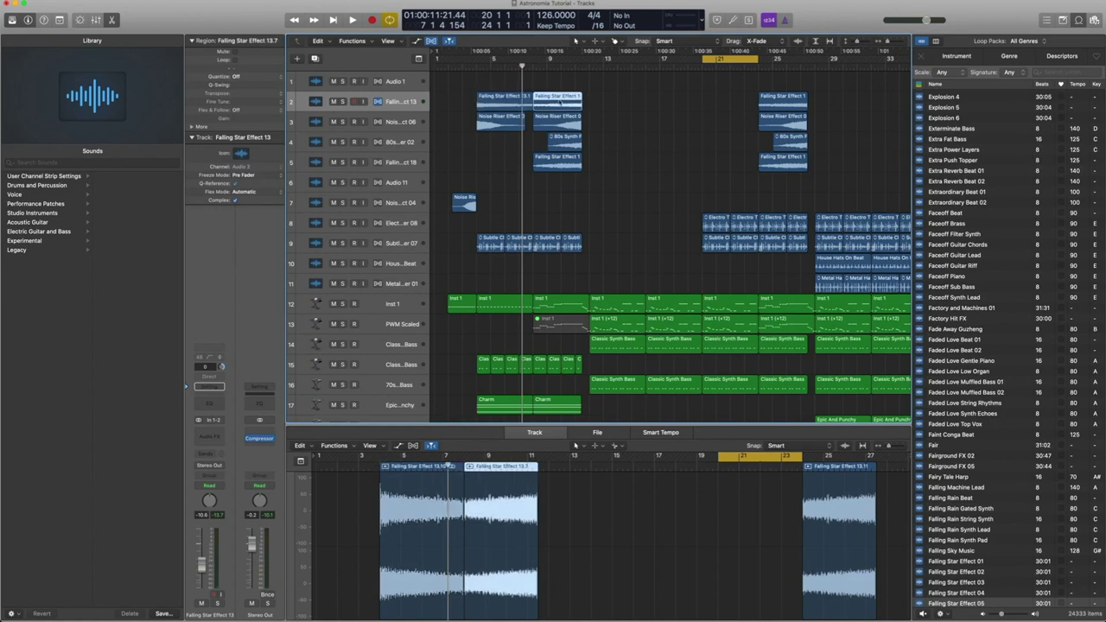
{"action": "left_click", "coordinate": [191, 127]}
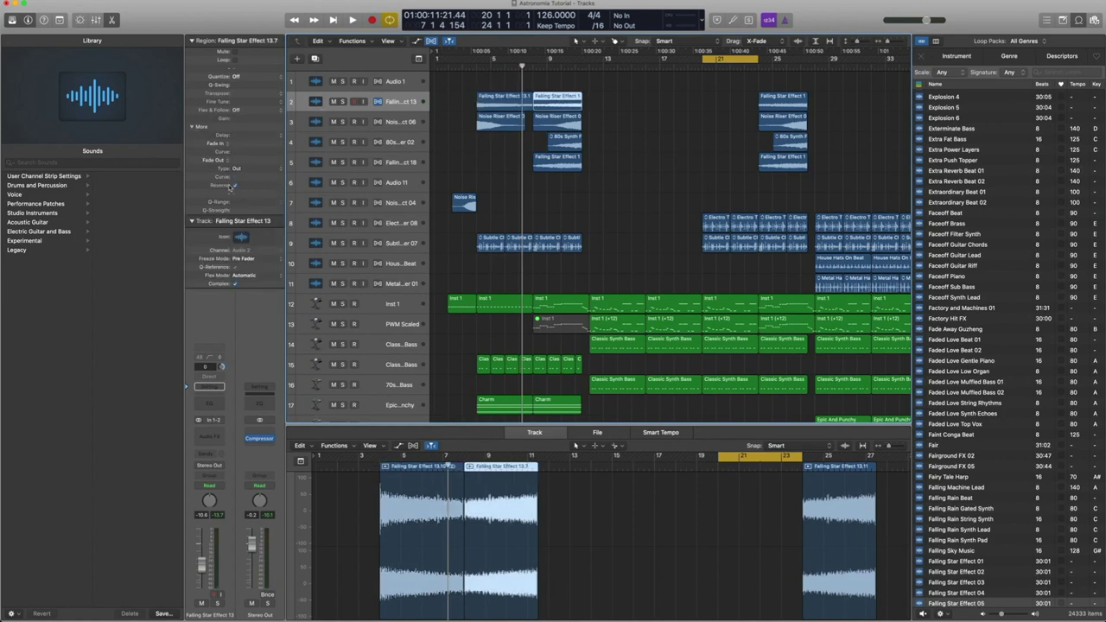
{"action": "key", "text": "ctrl+s"}
{"action": "key", "text": "space"}
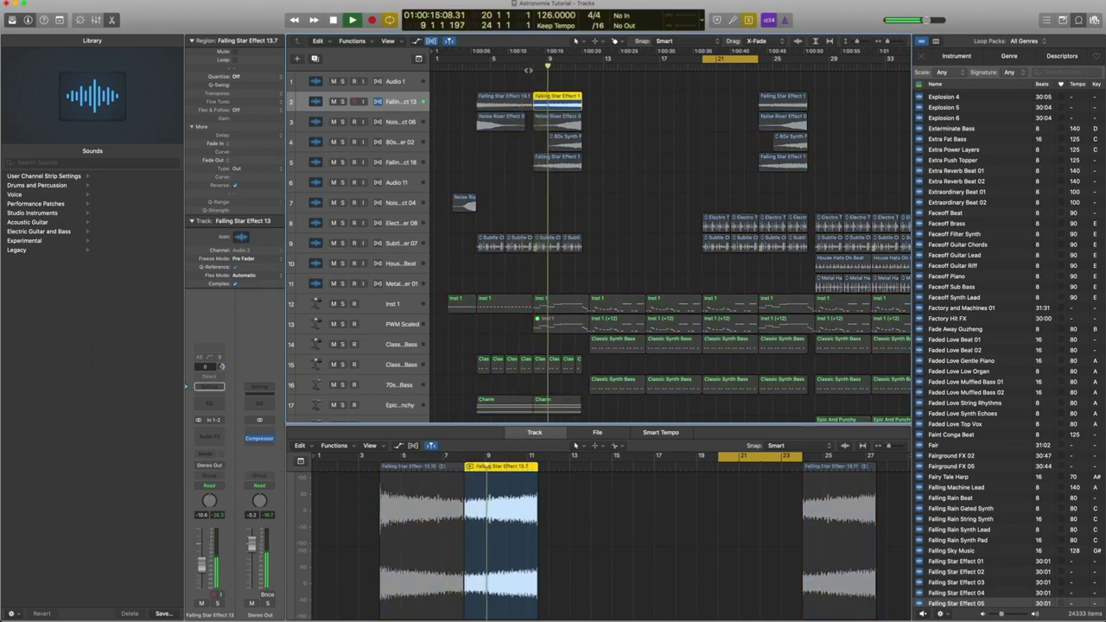
{"action": "key", "text": "space"}
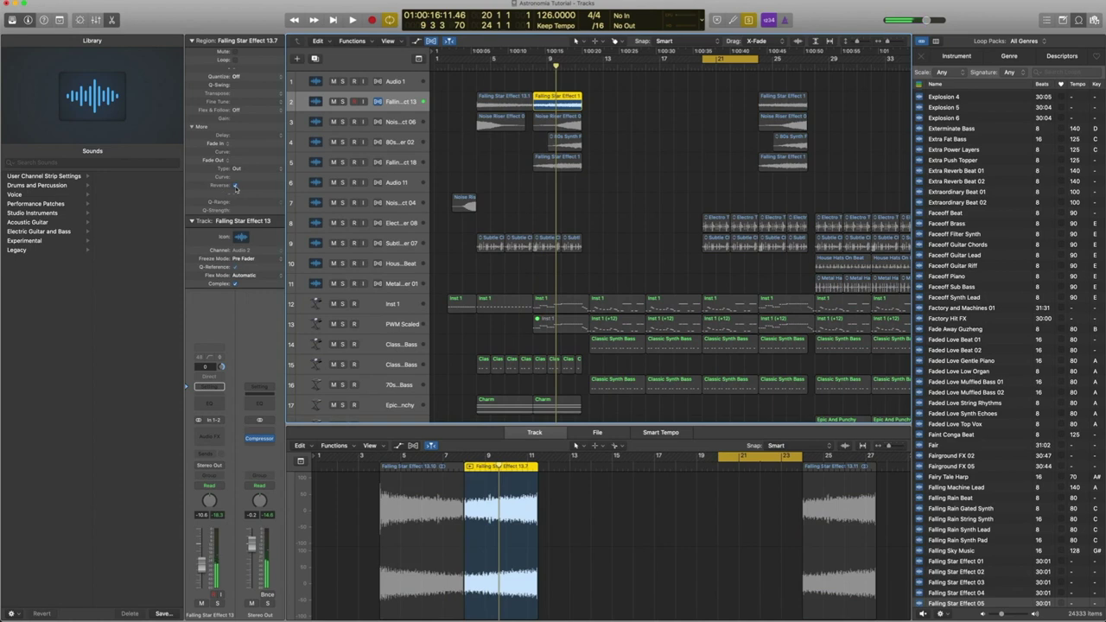
{"action": "left_click", "coordinate": [235, 186]}
Step: Audition Noise Riser Effect 06.2, then check Noise Riser 06.3, 80s Synth FX Riser 02 and Falling Star 18
{"action": "left_click", "coordinate": [559, 124]}
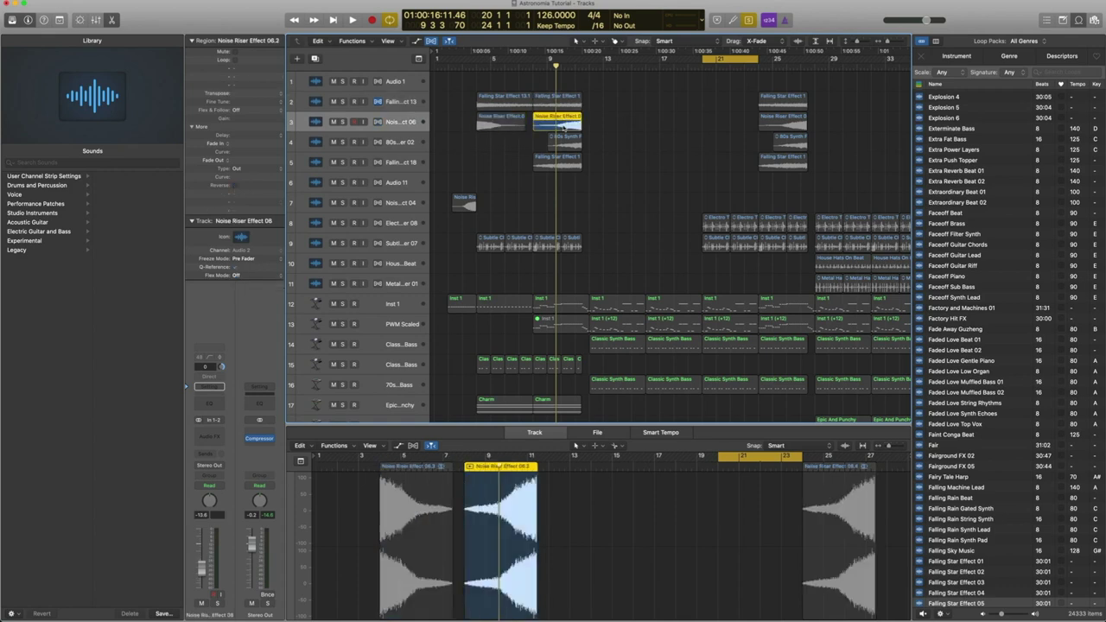
{"action": "key", "text": "space"}
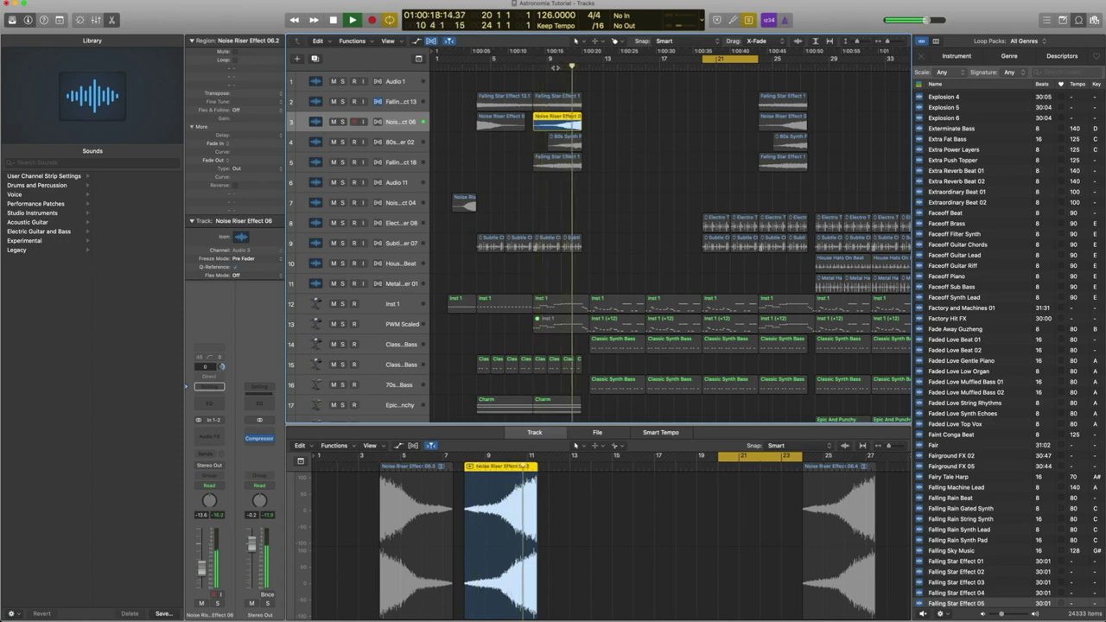
{"action": "key", "text": "space"}
{"action": "left_click", "coordinate": [510, 126]}
{"action": "left_click", "coordinate": [395, 126]}
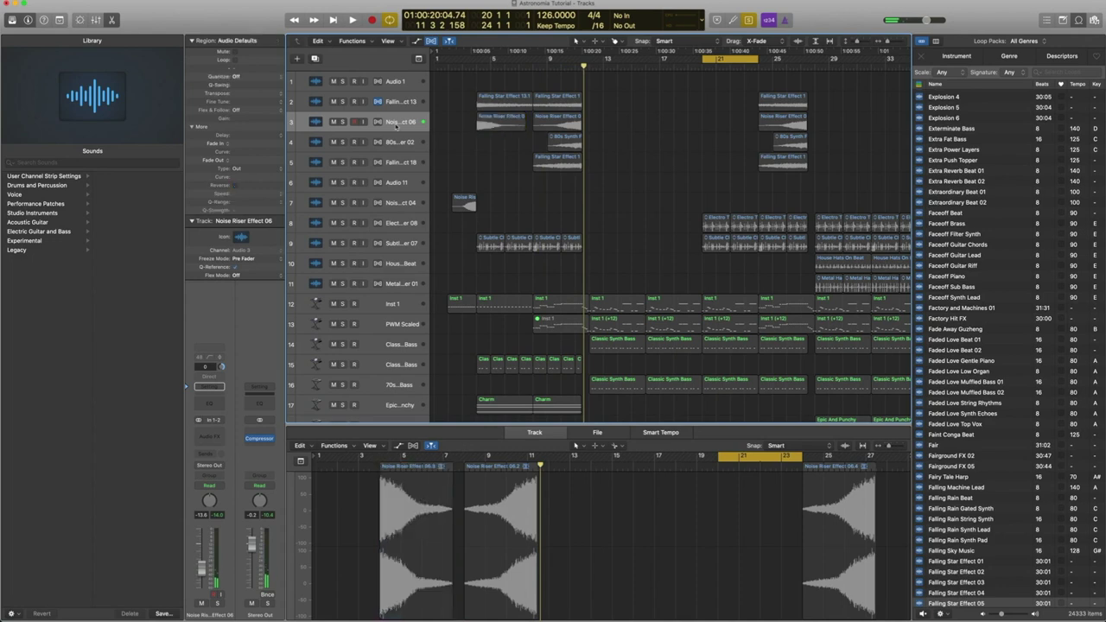
{"action": "left_click", "coordinate": [506, 127]}
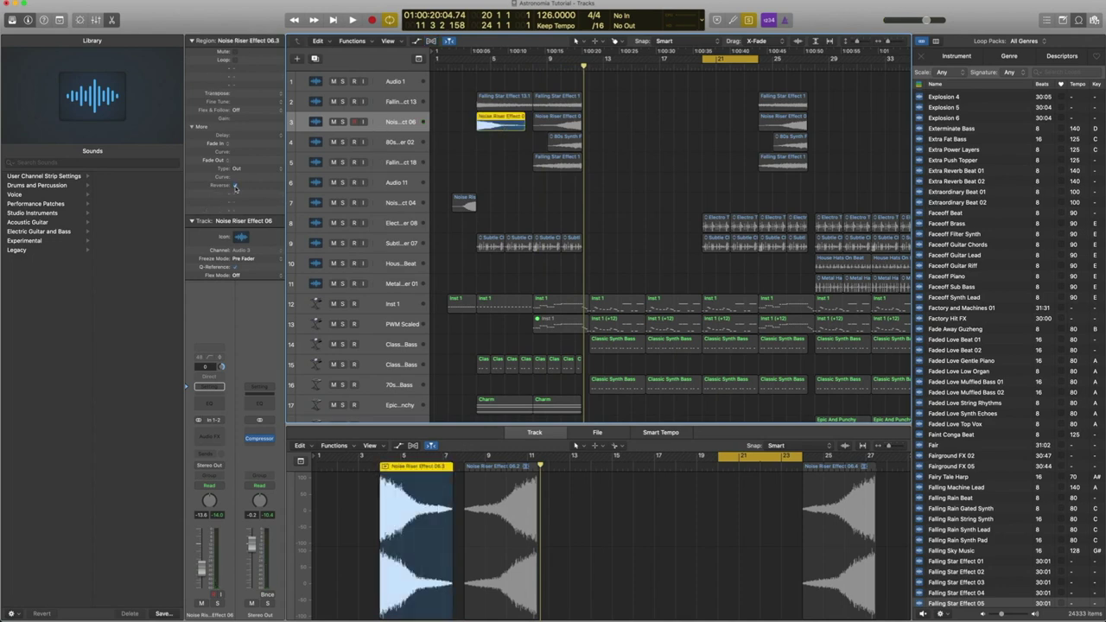
{"action": "left_click", "coordinate": [564, 141]}
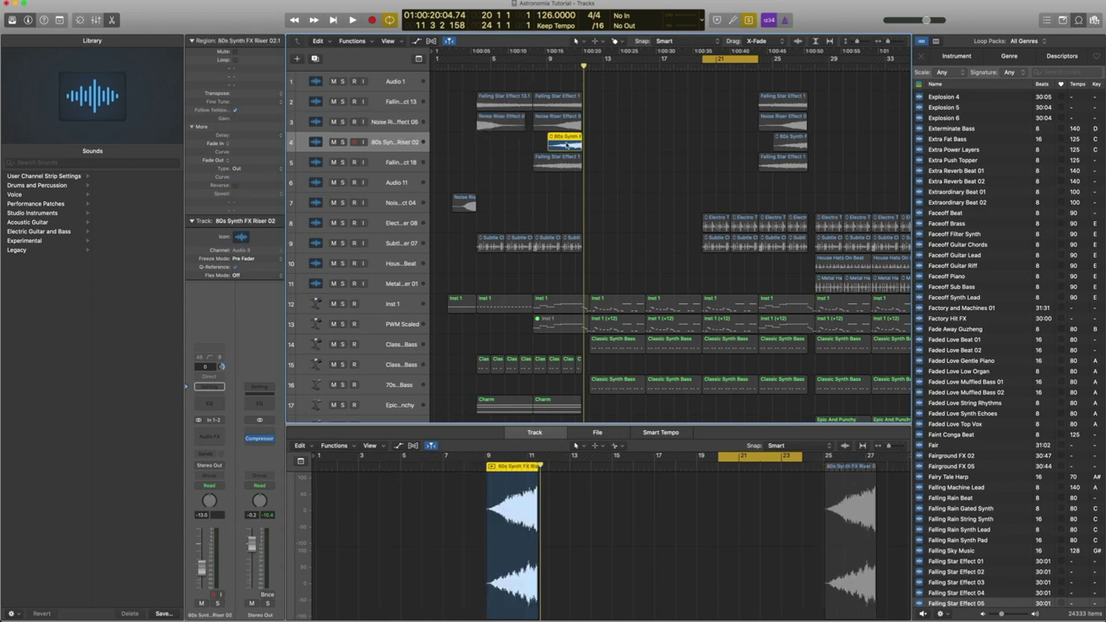
{"action": "left_click", "coordinate": [560, 168]}
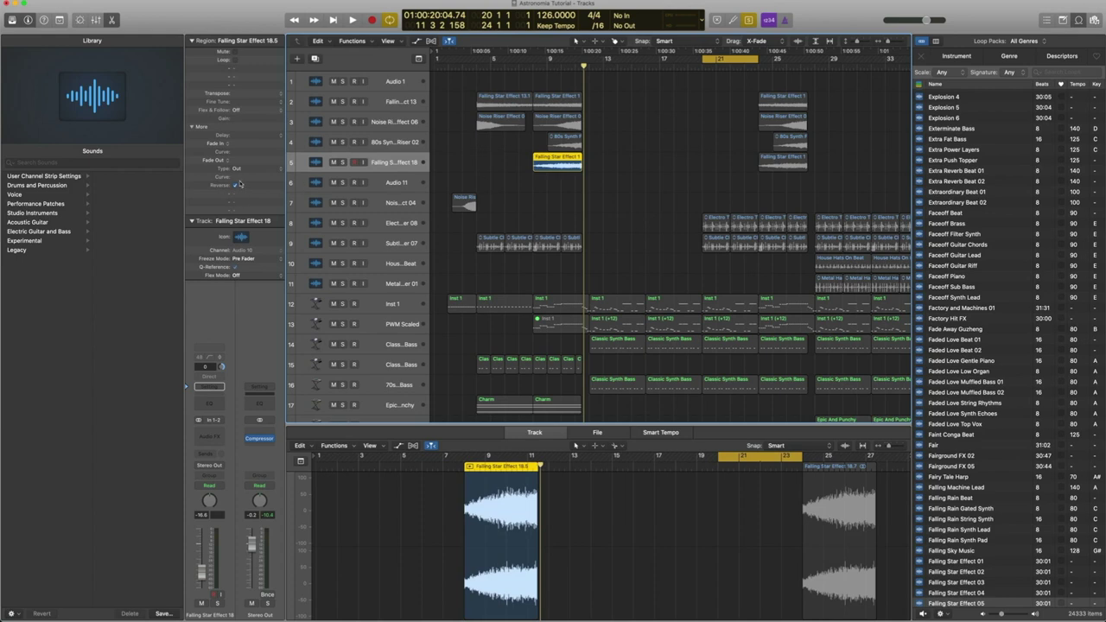
Step: Select all build-up regions on tracks 2–5 and play from around bar 5
{"action": "left_click_drag", "start_coordinate": [609, 195], "coordinate": [546, 104]}
{"action": "left_click", "coordinate": [428, 101]}
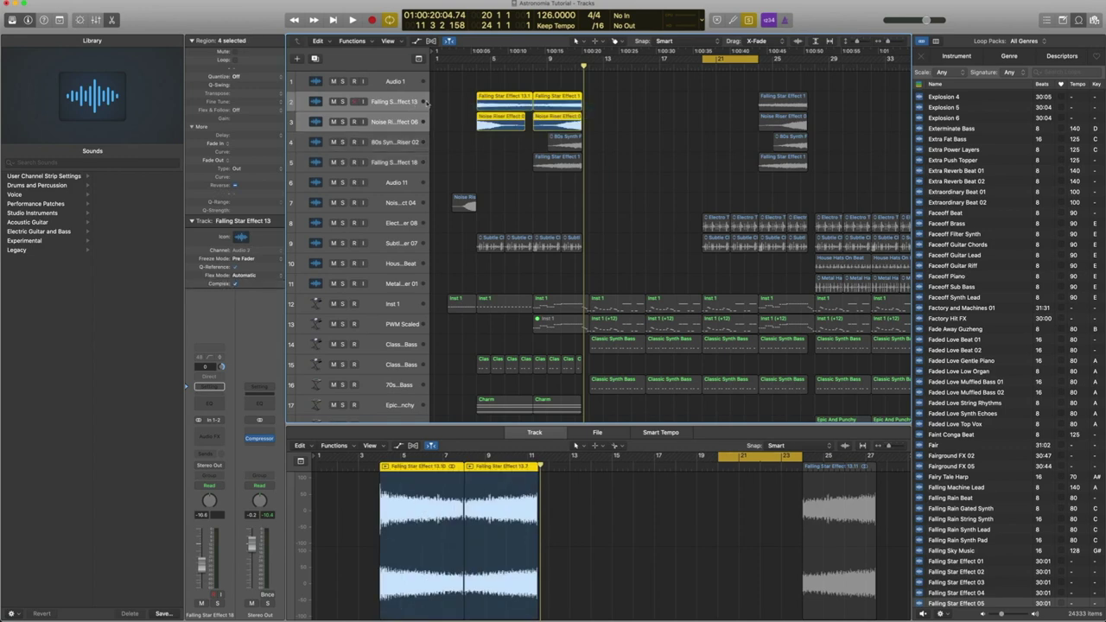
{"action": "left_click_drag", "start_coordinate": [487, 84], "coordinate": [586, 179]}
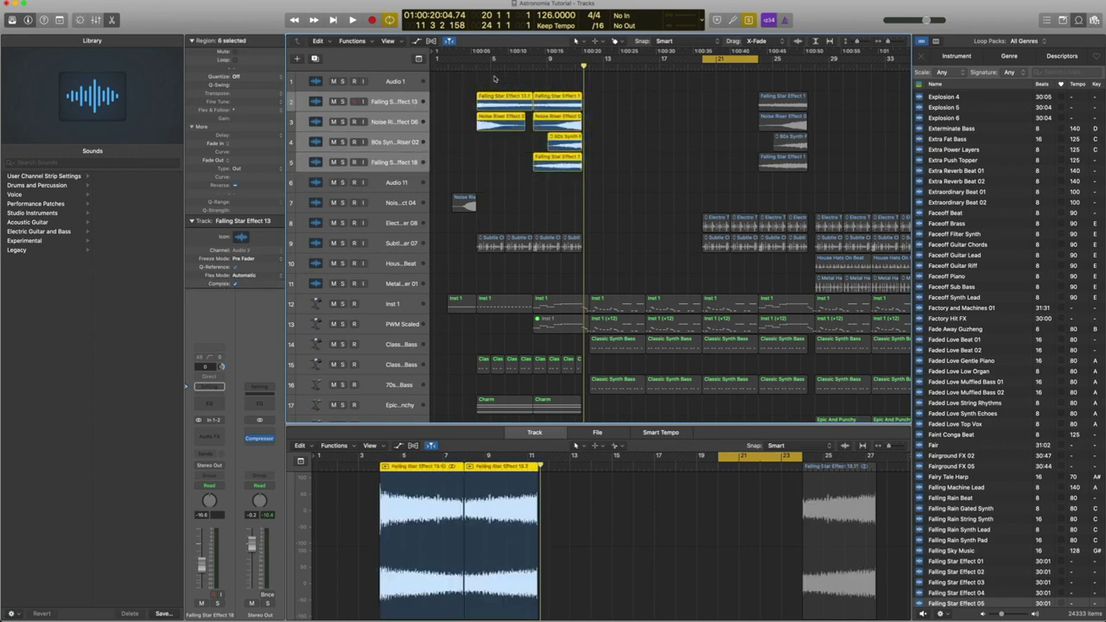
{"action": "double_click", "coordinate": [475, 68]}
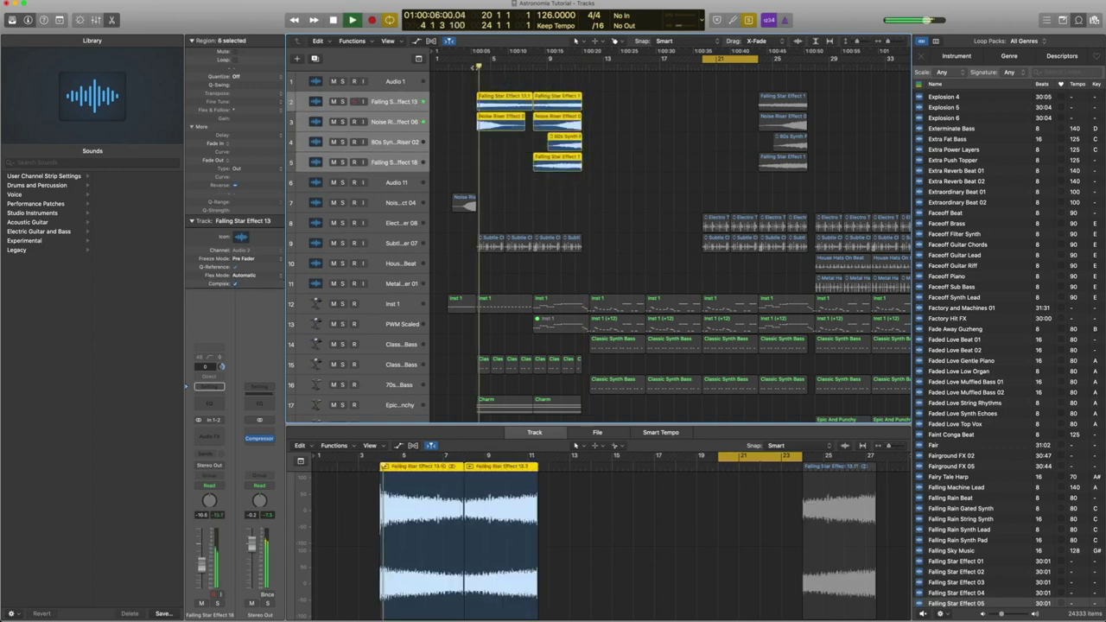
Step: Replay from bar 9 with solo off, disable cycle, and leave the playhead at bar 11
{"action": "left_click", "coordinate": [534, 67]}
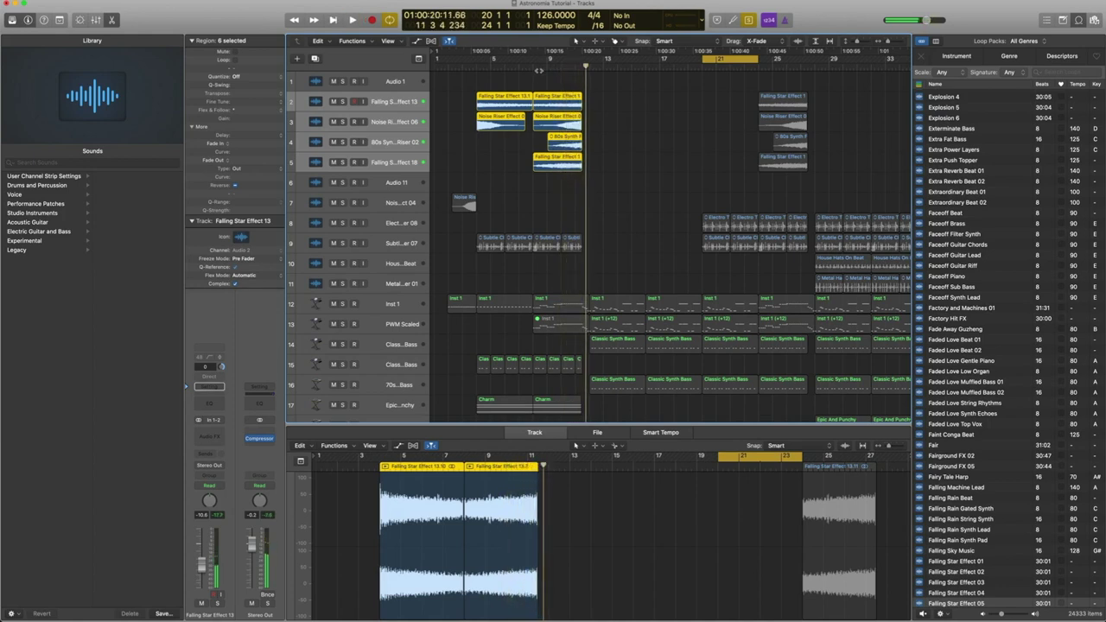
{"action": "key", "text": "space"}
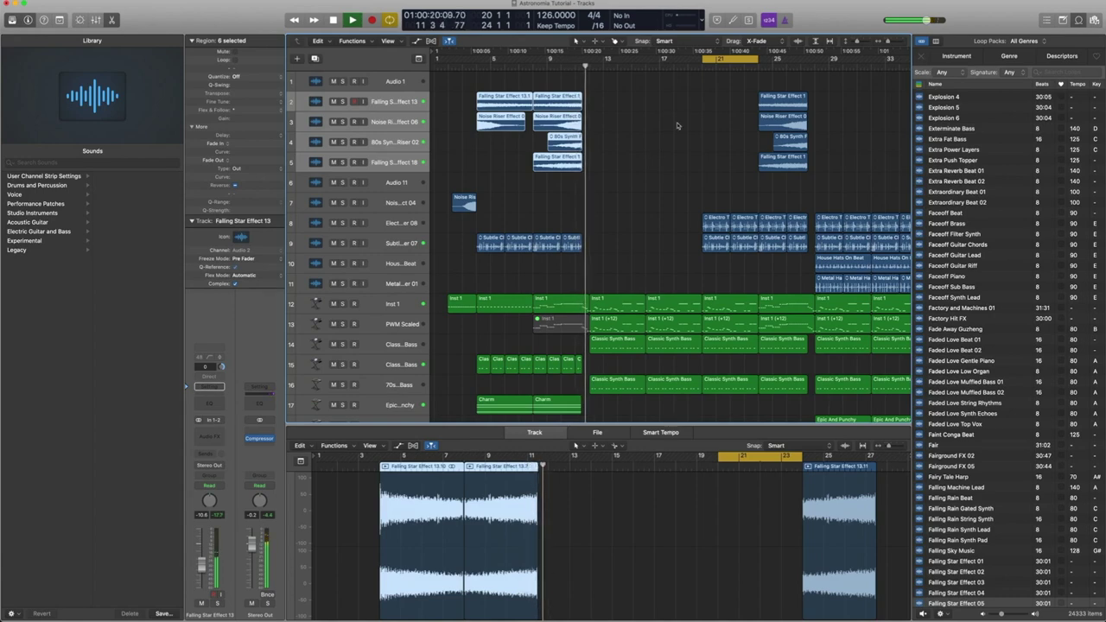
{"action": "key", "text": "space"}
{"action": "left_click", "coordinate": [716, 59]}
{"action": "key", "text": "comma"}
Step: Select the Epic And Punchy track and inspect its Alchemy synth
{"action": "scroll", "coordinate": [618, 251], "scroll_direction": "down", "scroll_amount": 5}
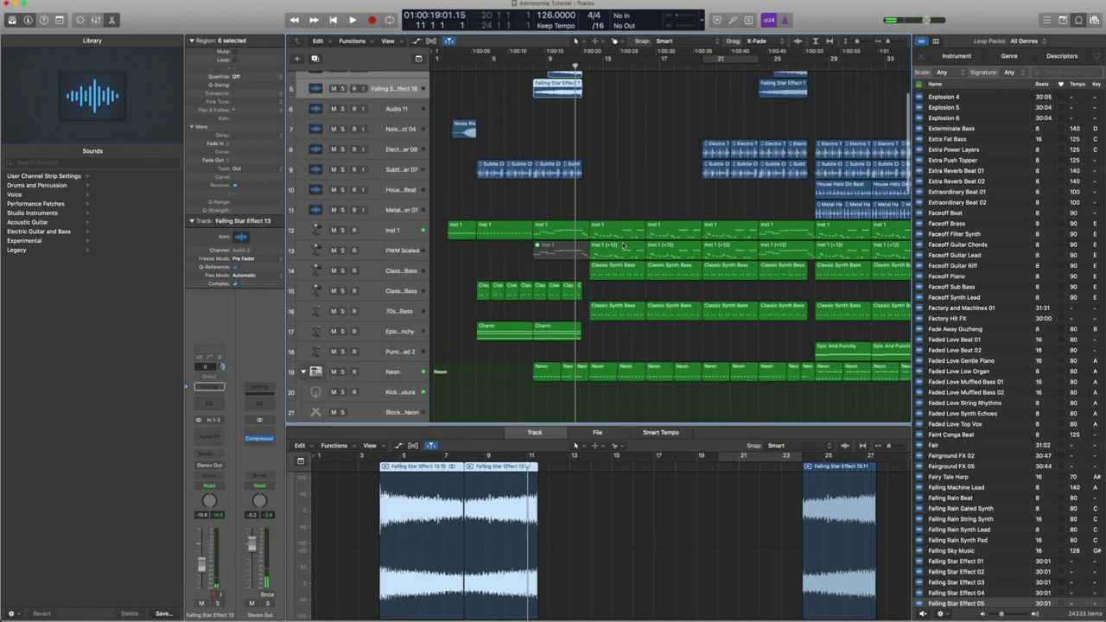
{"action": "left_click", "coordinate": [389, 336]}
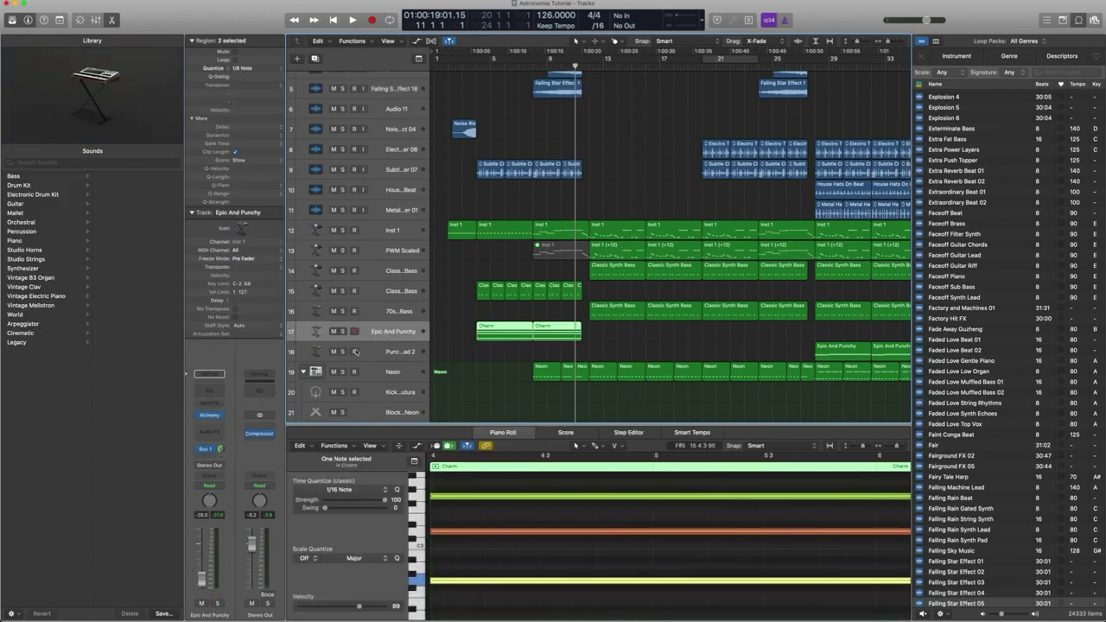
{"action": "left_click", "coordinate": [210, 416]}
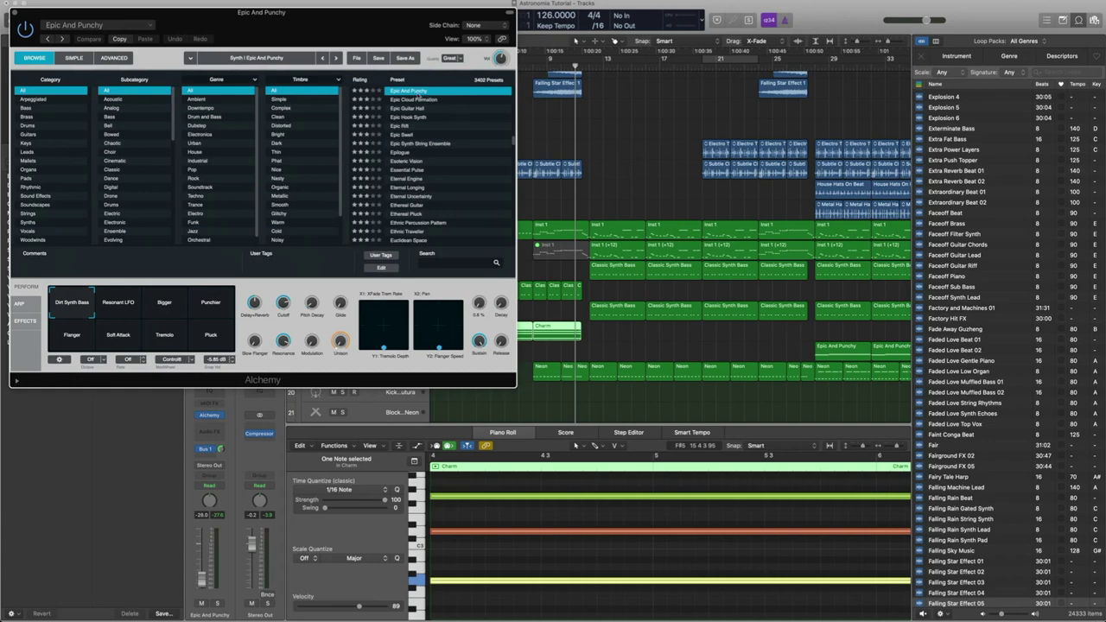
{"action": "left_click", "coordinate": [14, 13]}
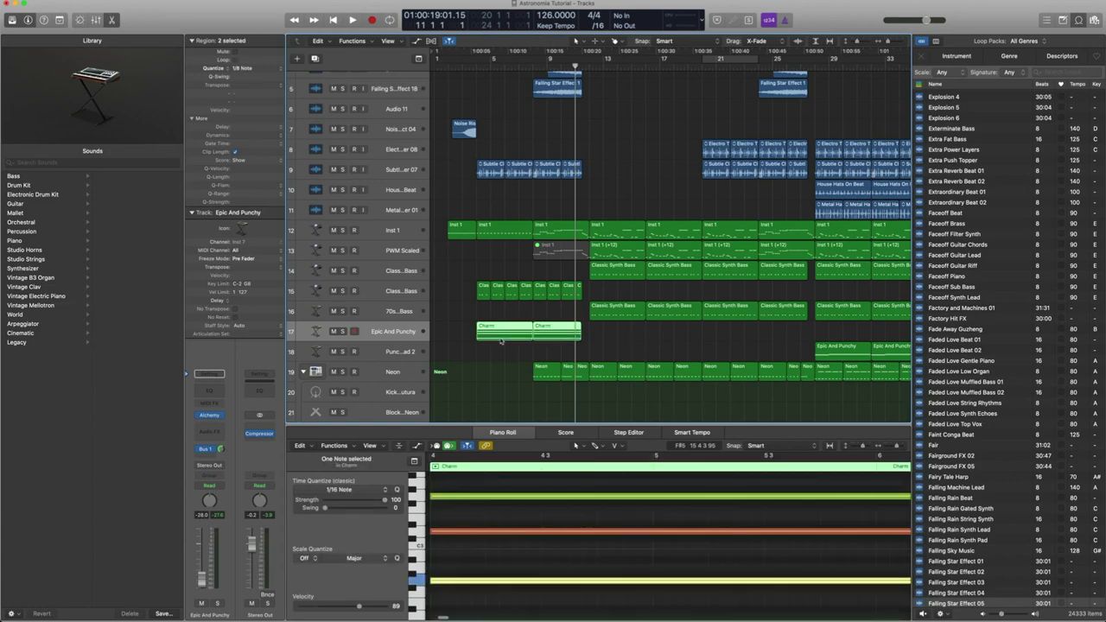
Step: Fit both Charm regions in the piano roll, solo them and play them back
{"action": "left_click", "coordinate": [535, 527]}
{"action": "key", "text": "z"}
{"action": "key", "text": "ctrl+s"}
{"action": "key", "text": "space"}
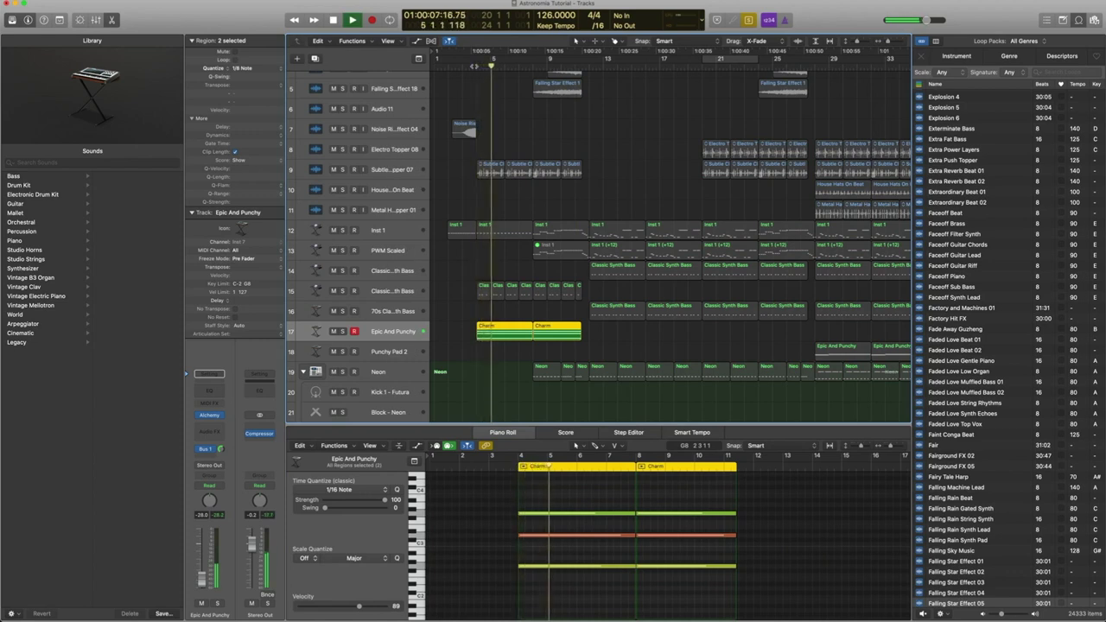
{"action": "key", "text": "space"}
{"action": "left_click", "coordinate": [209, 450]}
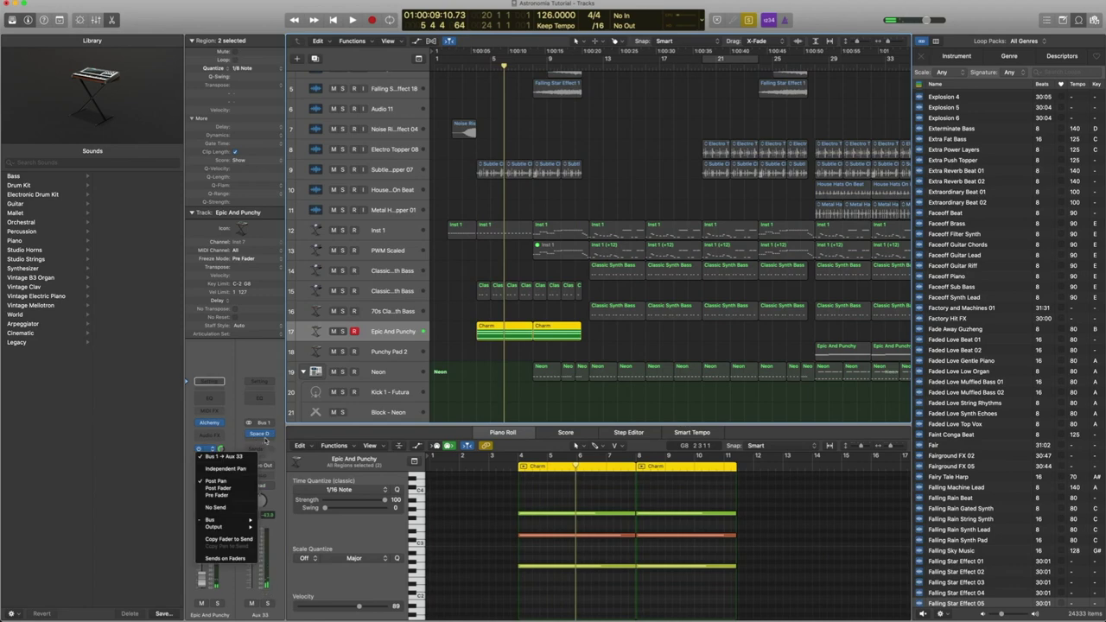
{"action": "left_click", "coordinate": [262, 440]}
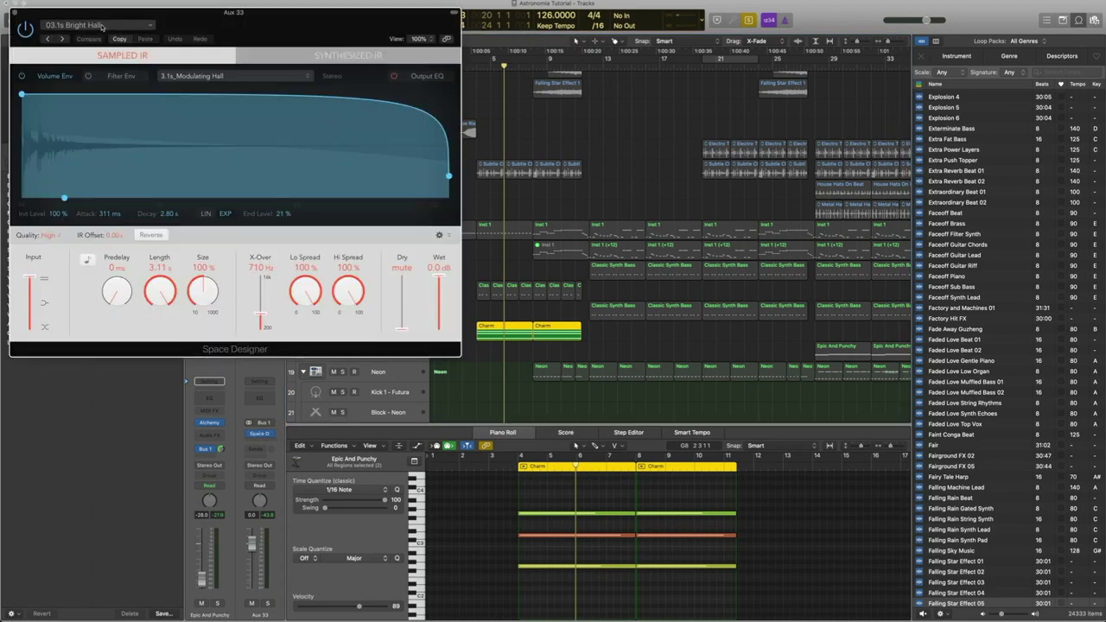
{"action": "left_click", "coordinate": [102, 26]}
{"action": "mouse_move", "coordinate": [110, 193]}
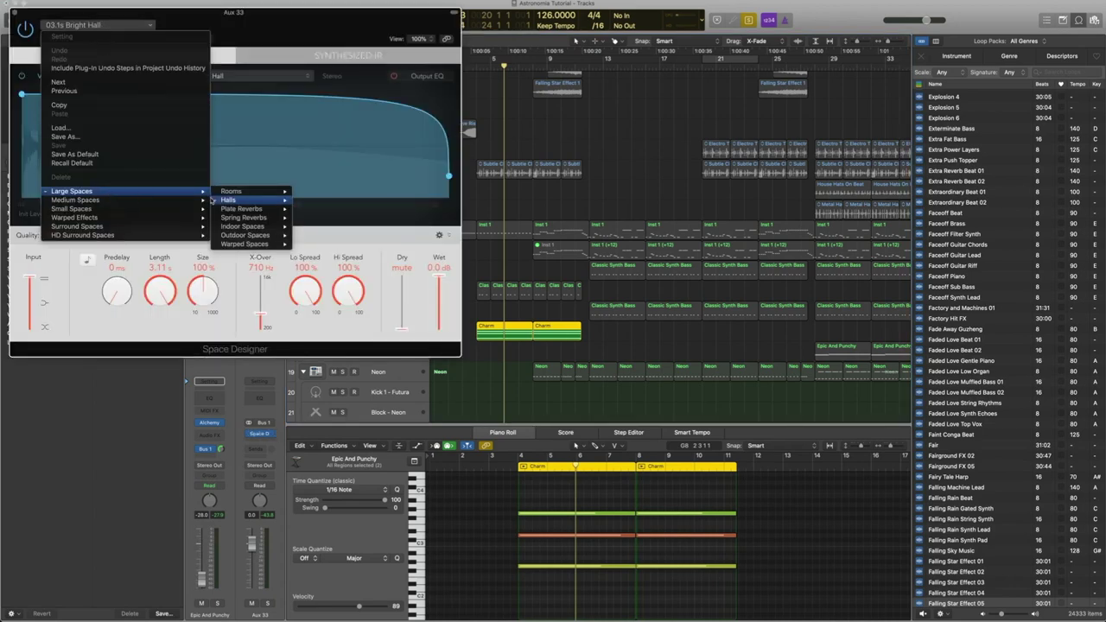
{"action": "mouse_move", "coordinate": [226, 200]}
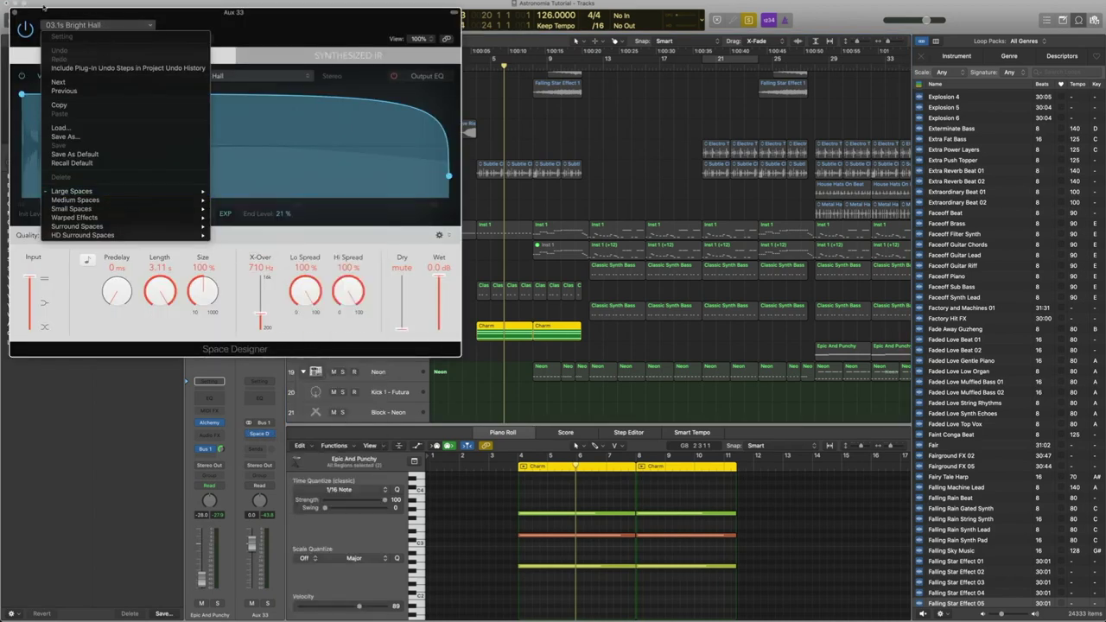
{"action": "left_click", "coordinate": [15, 14]}
{"action": "left_click", "coordinate": [14, 13]}
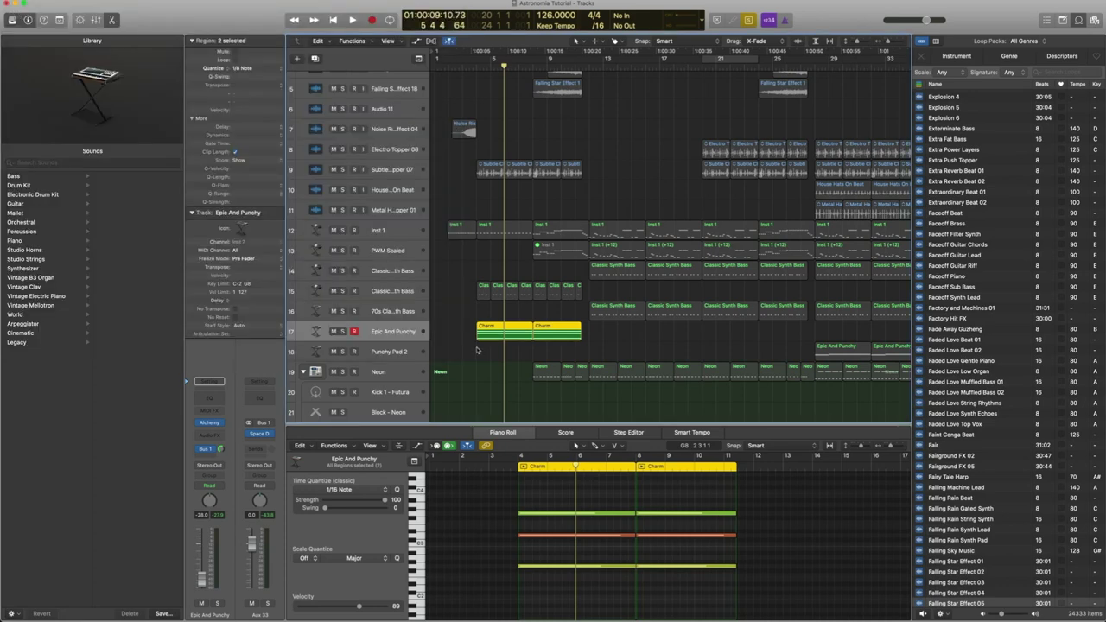
{"action": "left_click_drag", "start_coordinate": [659, 350], "coordinate": [495, 339]}
{"action": "left_click", "coordinate": [622, 294]}
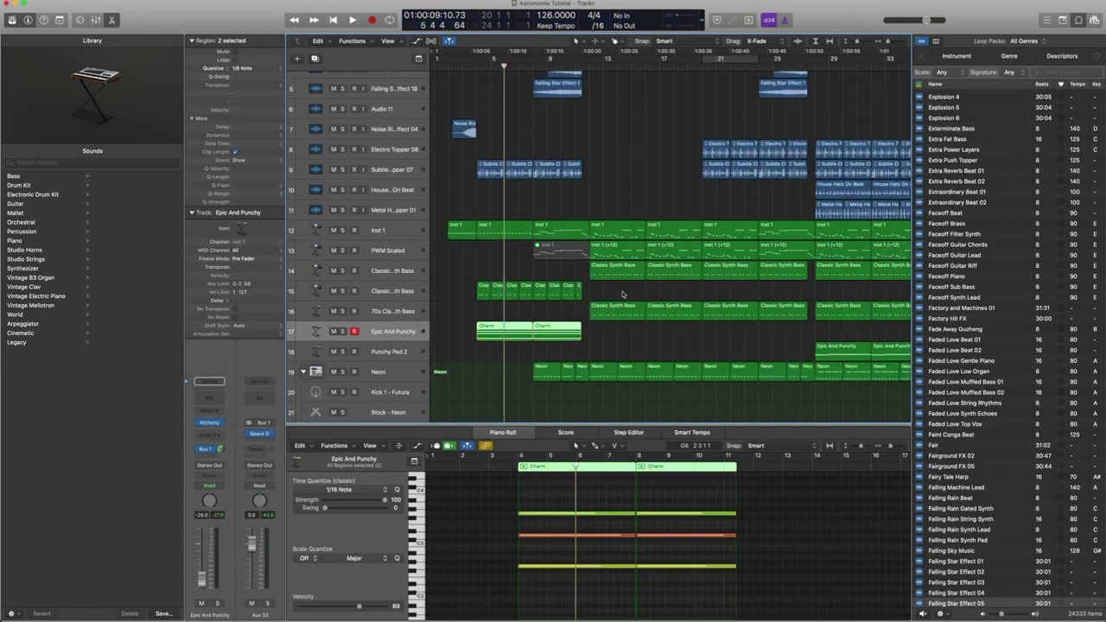
{"action": "left_click_drag", "start_coordinate": [583, 361], "coordinate": [511, 231]}
{"action": "left_click", "coordinate": [532, 68]}
{"action": "key", "text": "space"}
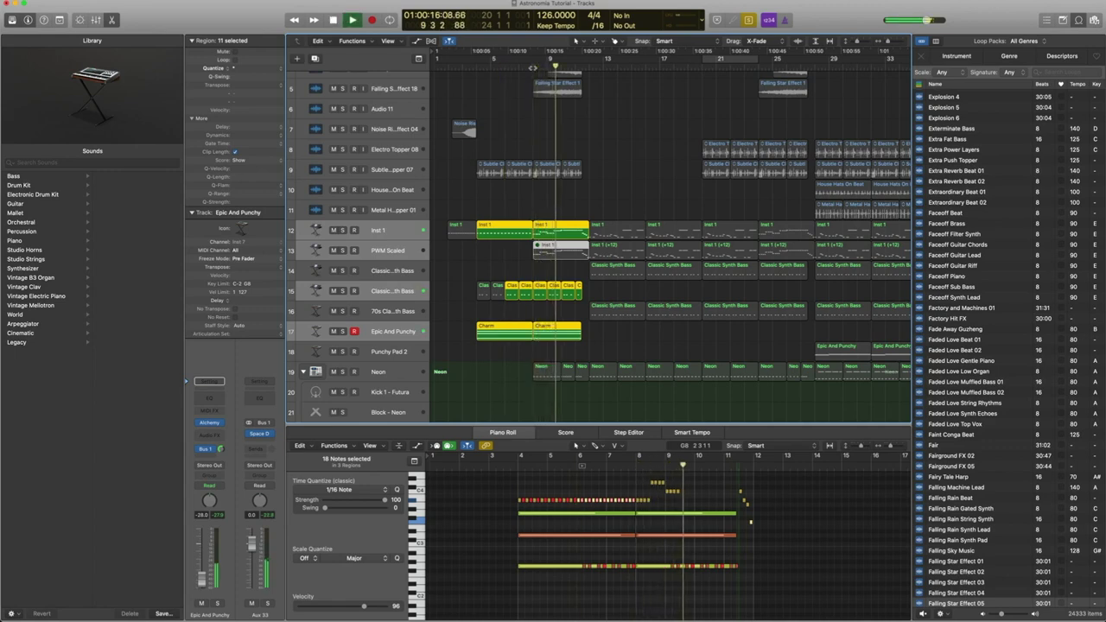
{"action": "key", "text": "space"}
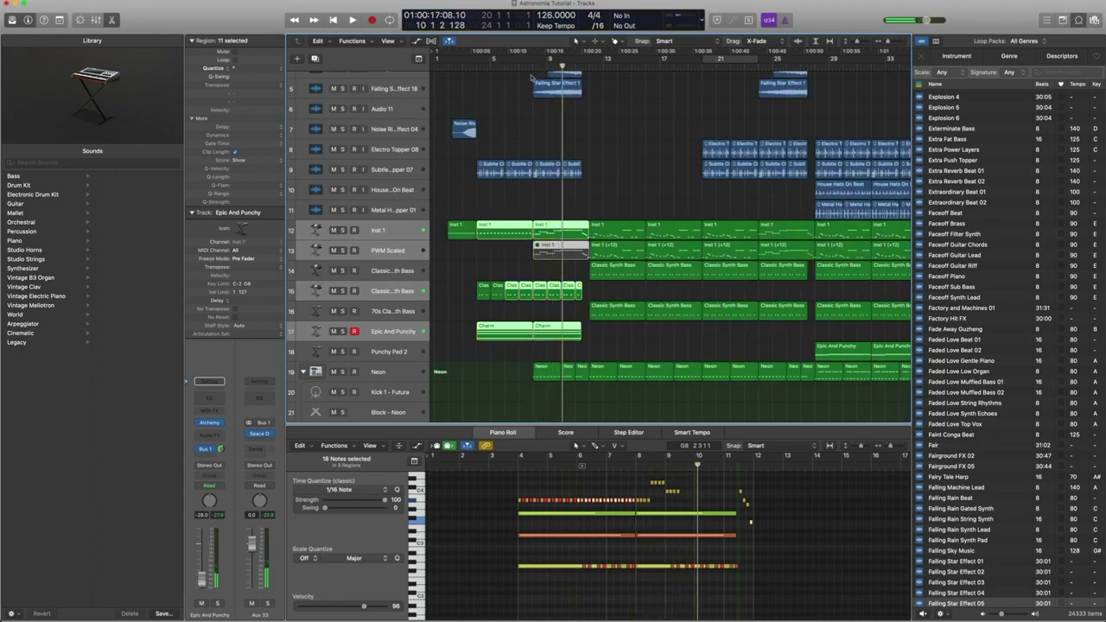
Step: Audition the first three Neon regions, turn solo off, and move them down to Clap 1
{"action": "left_click_drag", "start_coordinate": [576, 396], "coordinate": [544, 372]}
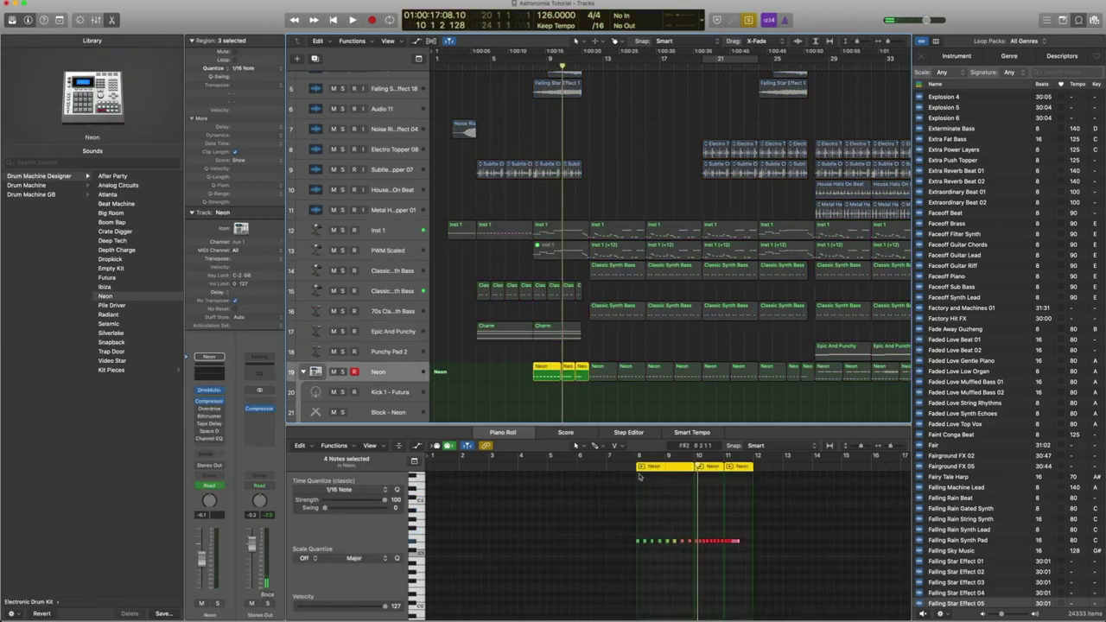
{"action": "key", "text": "shift+space"}
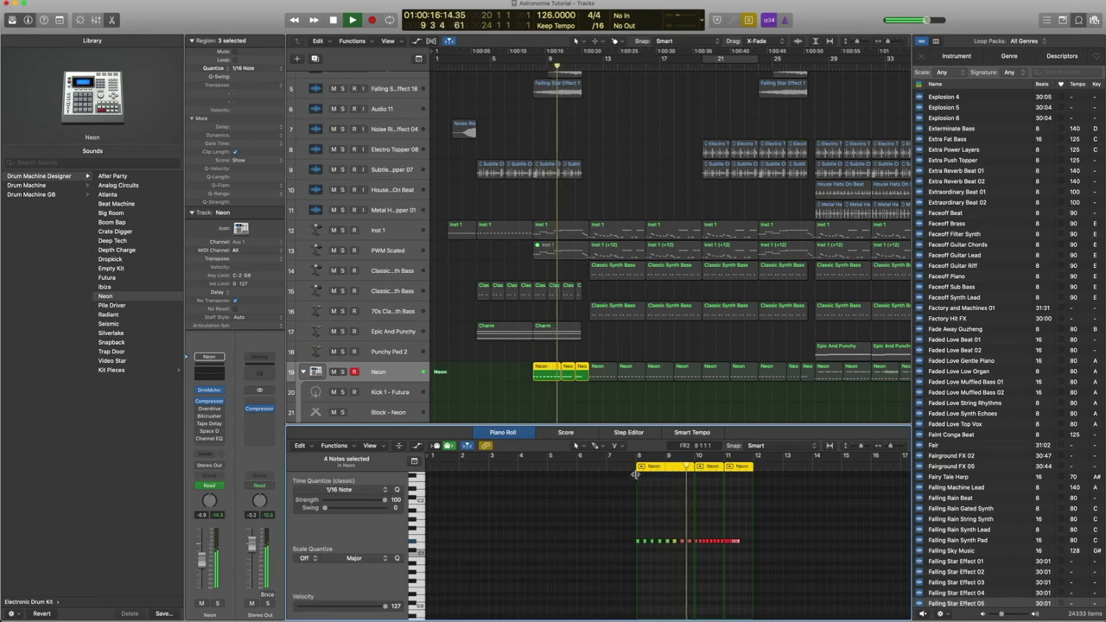
{"action": "scroll", "coordinate": [633, 418], "scroll_direction": "down", "scroll_amount": 3}
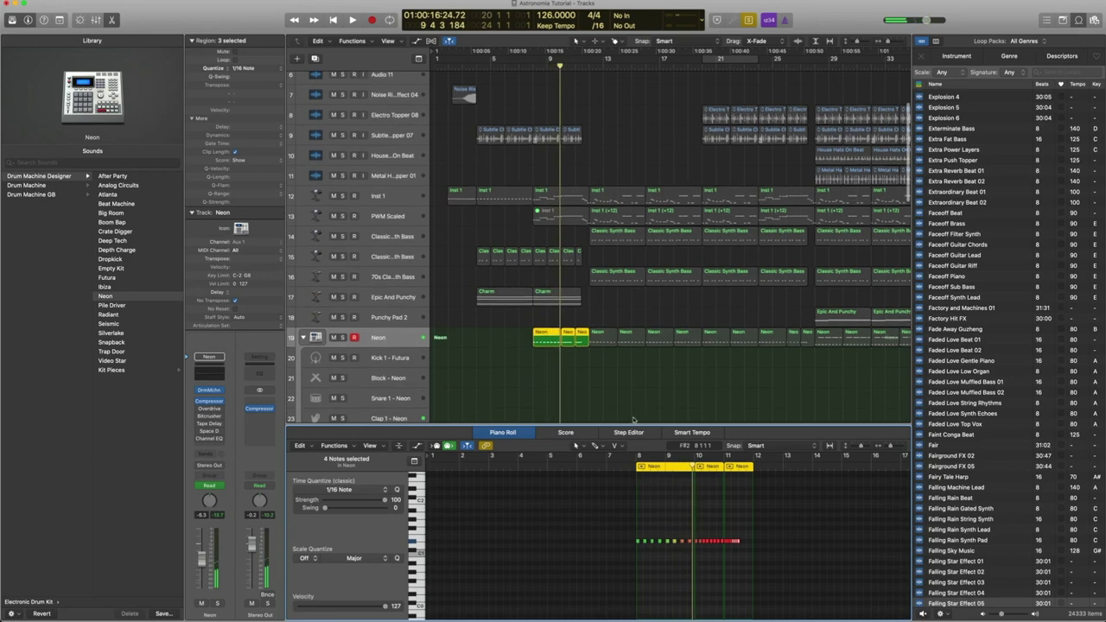
{"action": "key", "text": "ctrl+s"}
{"action": "scroll", "coordinate": [545, 335], "scroll_direction": "down", "scroll_amount": 1}
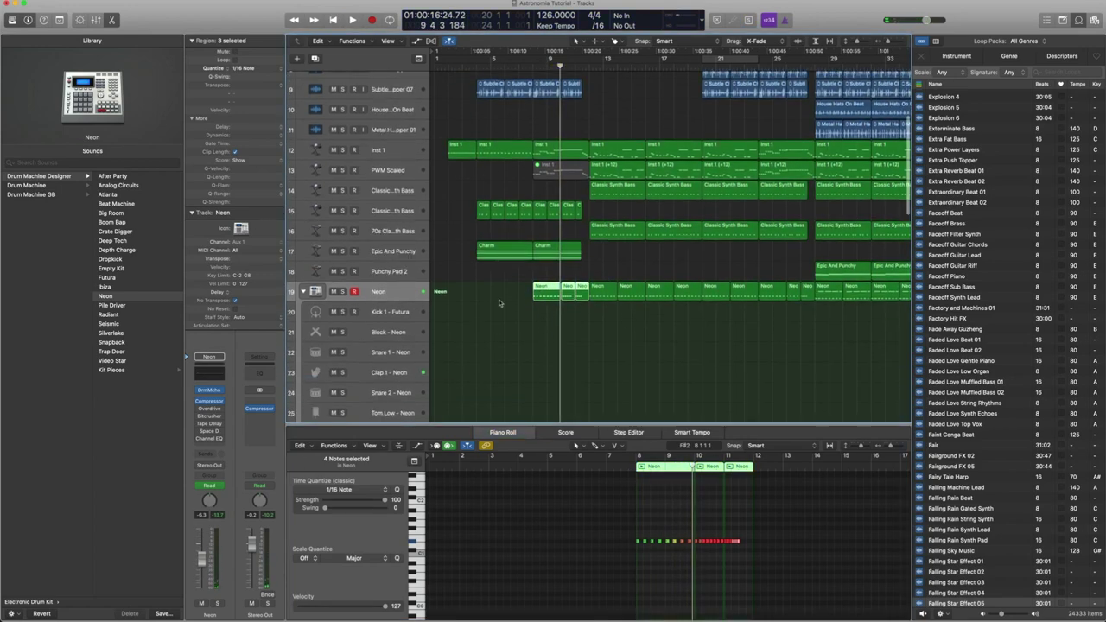
{"action": "scroll", "coordinate": [492, 300], "scroll_direction": "down", "scroll_amount": 2}
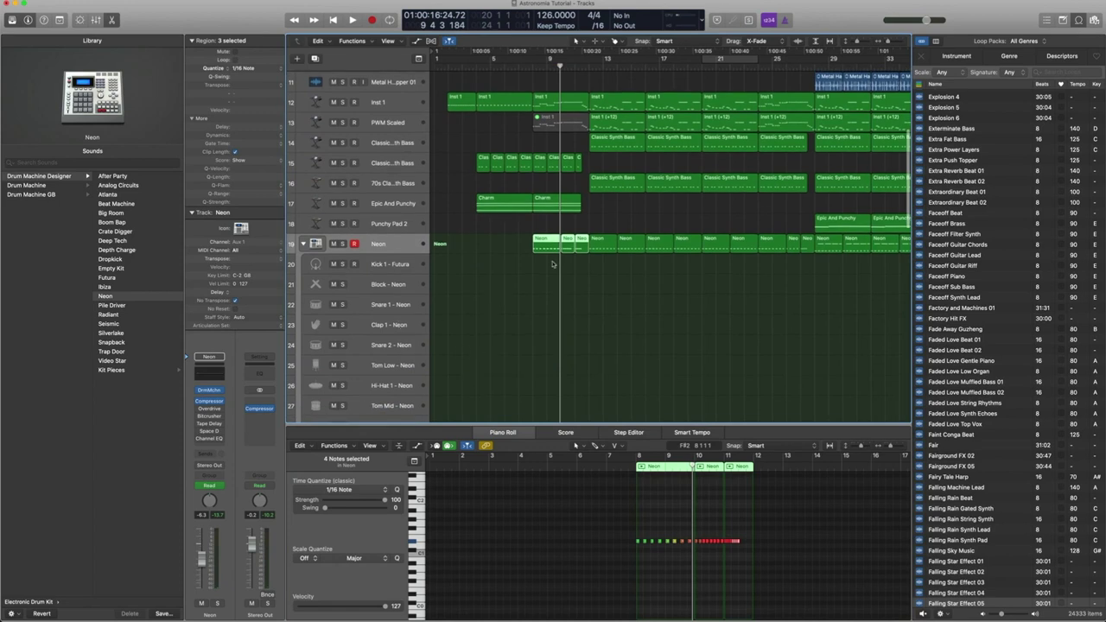
{"action": "mouse_move", "coordinate": [545, 260]}
{"action": "left_mouse_down"}
{"action": "mouse_move", "coordinate": [545, 324]}
{"action": "mouse_move", "coordinate": [546, 242]}
{"action": "left_mouse_up"}
Step: Create an empty region on Snare 1 - Neon at bar 37, then close the piano roll and loop library
{"action": "scroll", "coordinate": [581, 267], "scroll_direction": "up", "scroll_amount": 2}
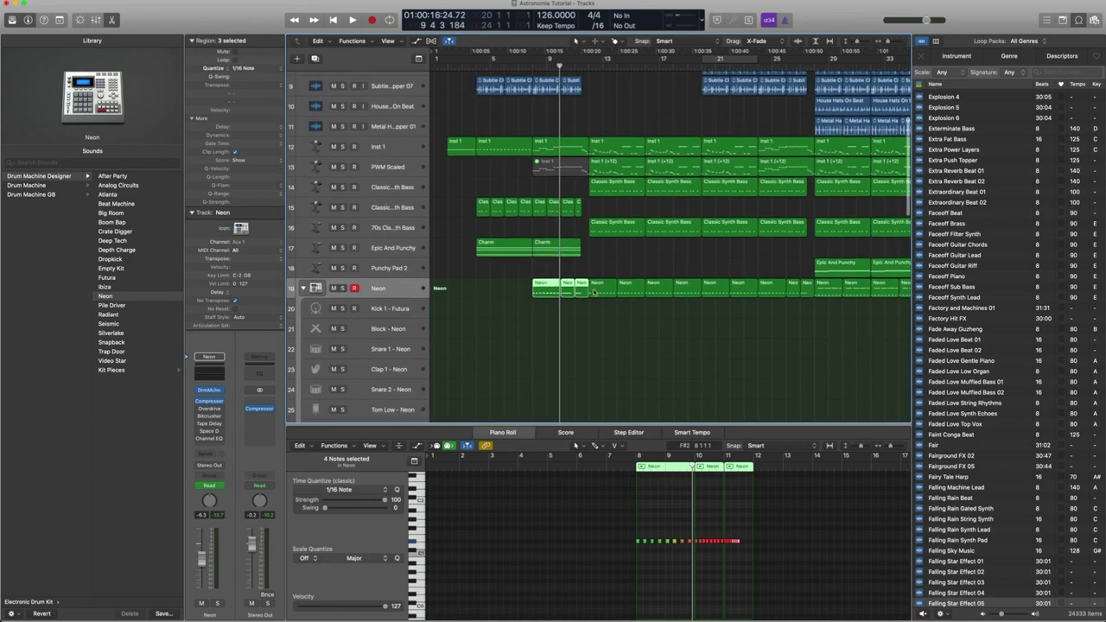
{"action": "scroll", "coordinate": [622, 302], "scroll_direction": "right", "scroll_amount": 5}
{"action": "left_click", "coordinate": [837, 344]}
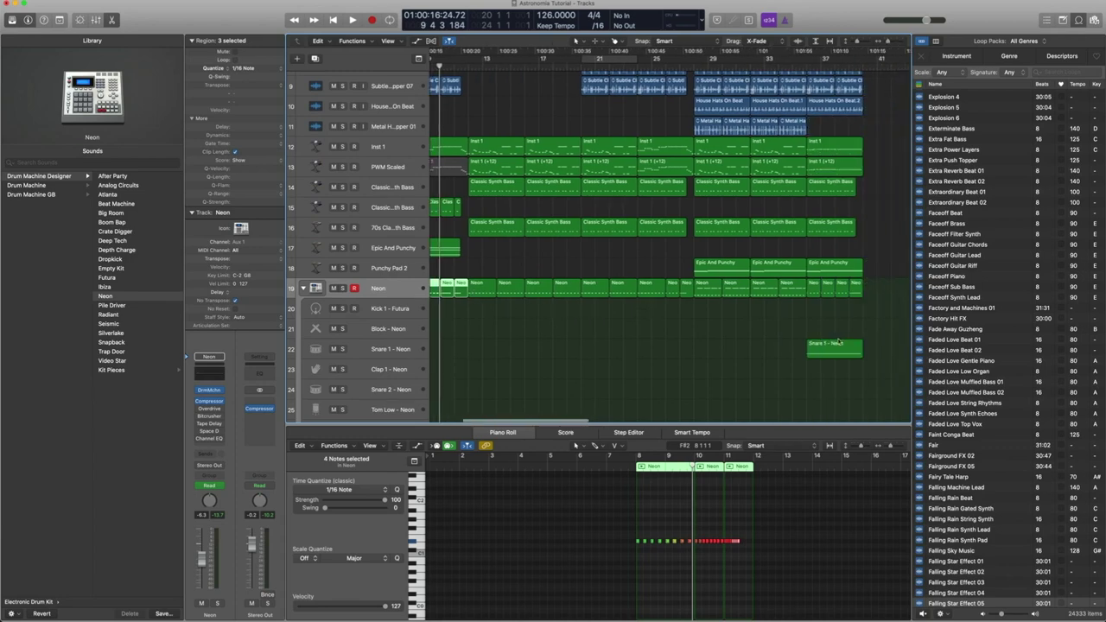
{"action": "left_click", "coordinate": [833, 353]}
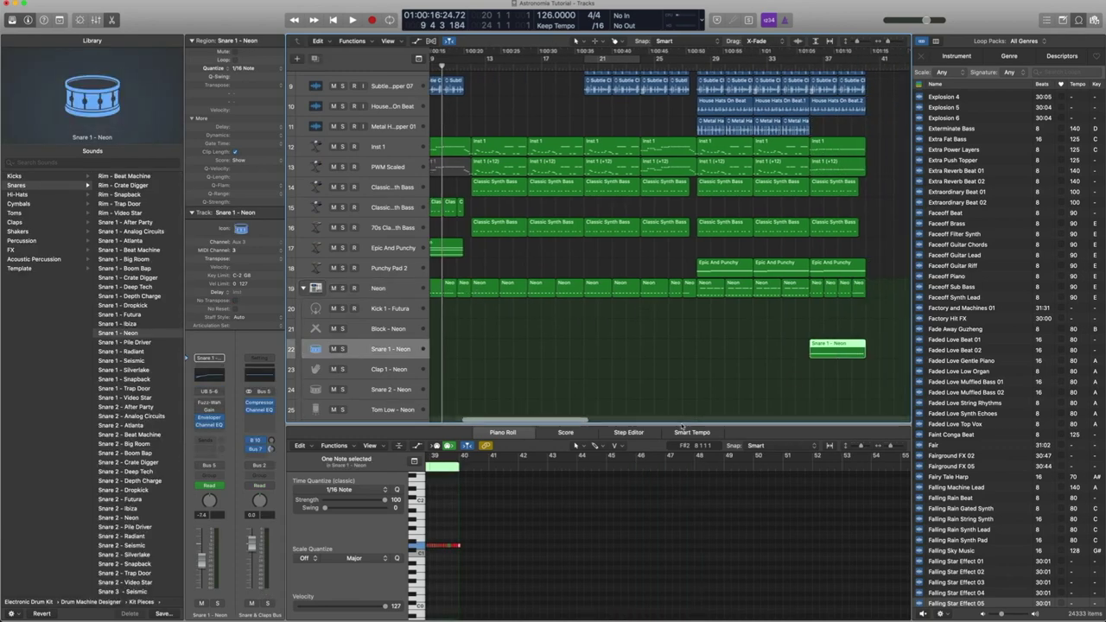
{"action": "key", "text": "e"}
{"action": "left_click", "coordinate": [1077, 19]}
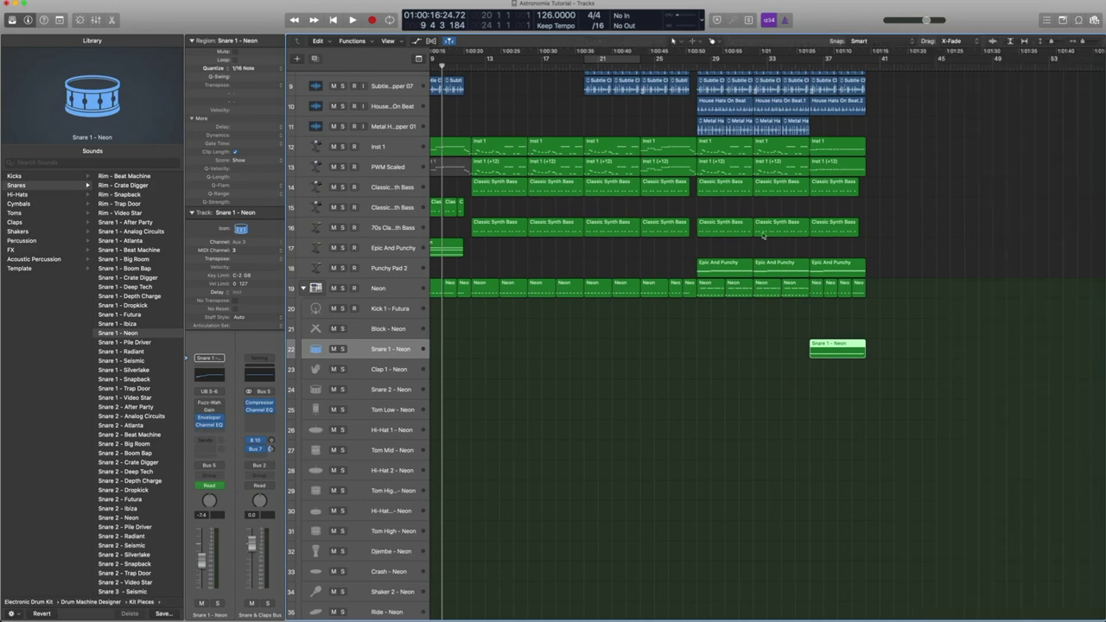
{"action": "scroll", "coordinate": [626, 184], "scroll_direction": "left", "scroll_amount": 5}
{"action": "scroll", "coordinate": [626, 184], "scroll_direction": "up", "scroll_amount": 3}
{"action": "scroll", "coordinate": [674, 86], "scroll_direction": "up", "scroll_amount": 3}
{"action": "left_click_drag", "start_coordinate": [654, 93], "coordinate": [812, 181]}
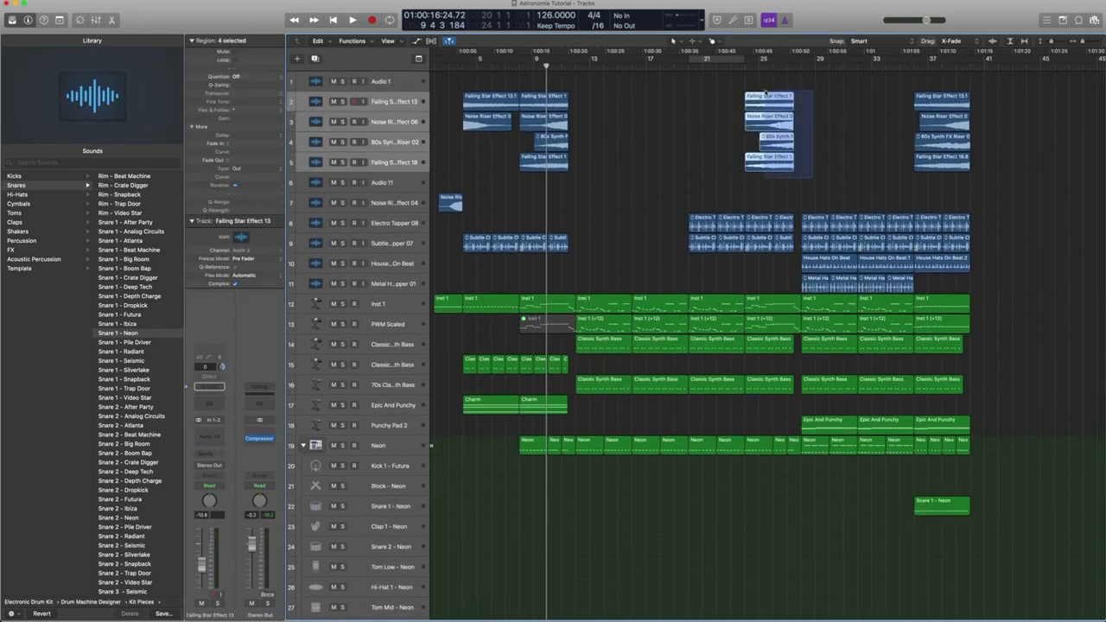
{"action": "left_click_drag", "start_coordinate": [582, 90], "coordinate": [557, 177]}
{"action": "left_click_drag", "start_coordinate": [724, 85], "coordinate": [803, 187]}
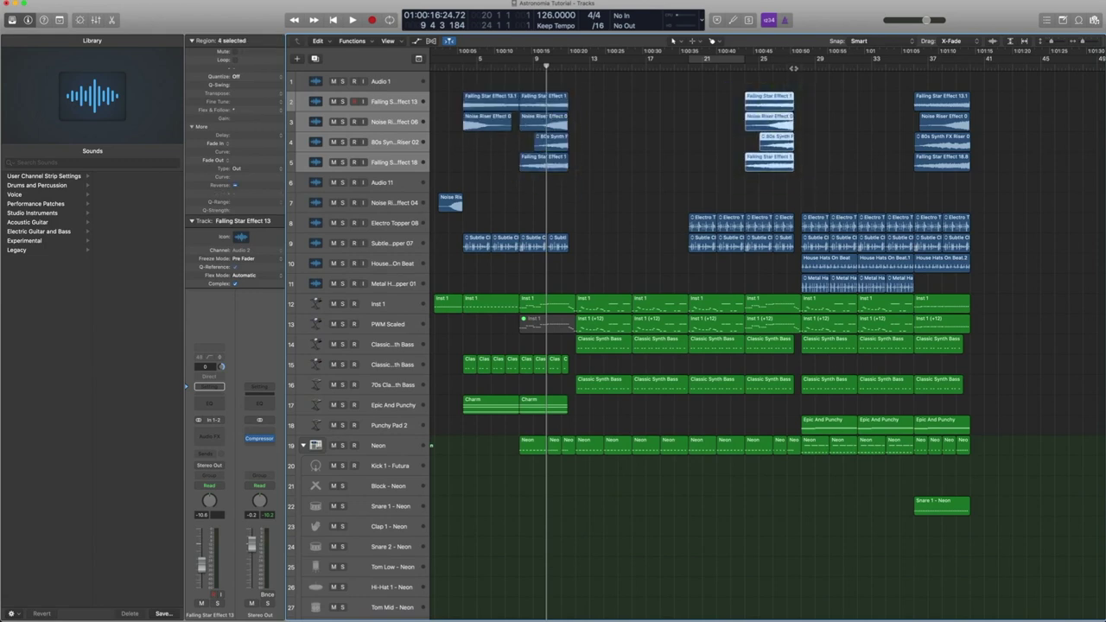
{"action": "left_click", "coordinate": [795, 66]}
{"action": "left_click_drag", "start_coordinate": [802, 67], "coordinate": [698, 67]}
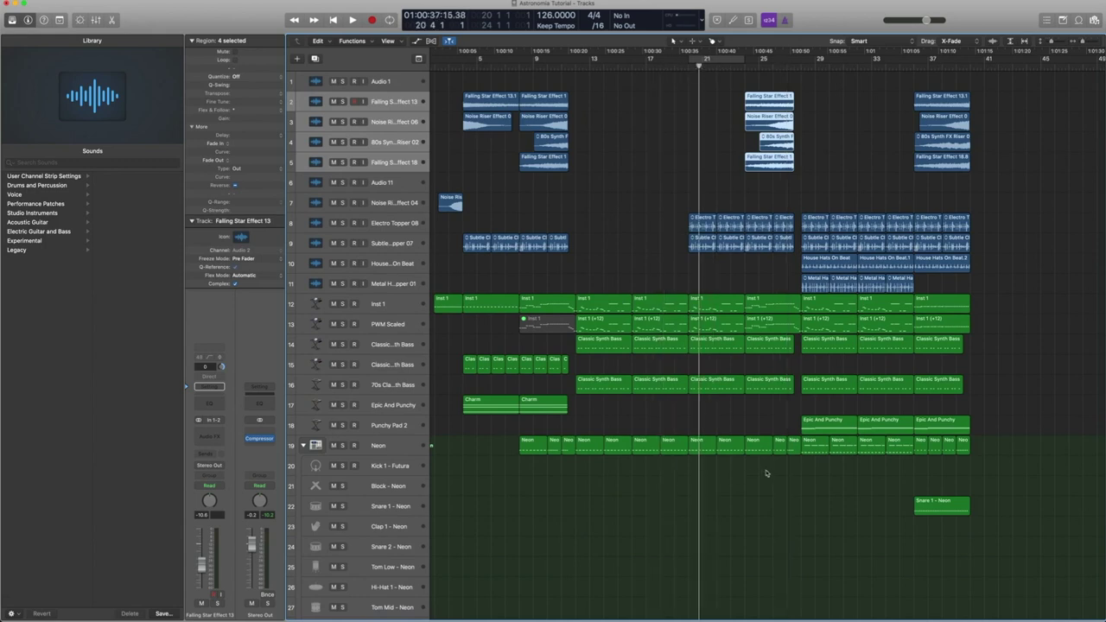
{"action": "left_click_drag", "start_coordinate": [663, 450], "coordinate": [590, 283]}
{"action": "left_click_drag", "start_coordinate": [694, 471], "coordinate": [783, 301]}
{"action": "left_click_drag", "start_coordinate": [752, 259], "coordinate": [745, 220]}
{"action": "key", "text": "ctrl+s"}
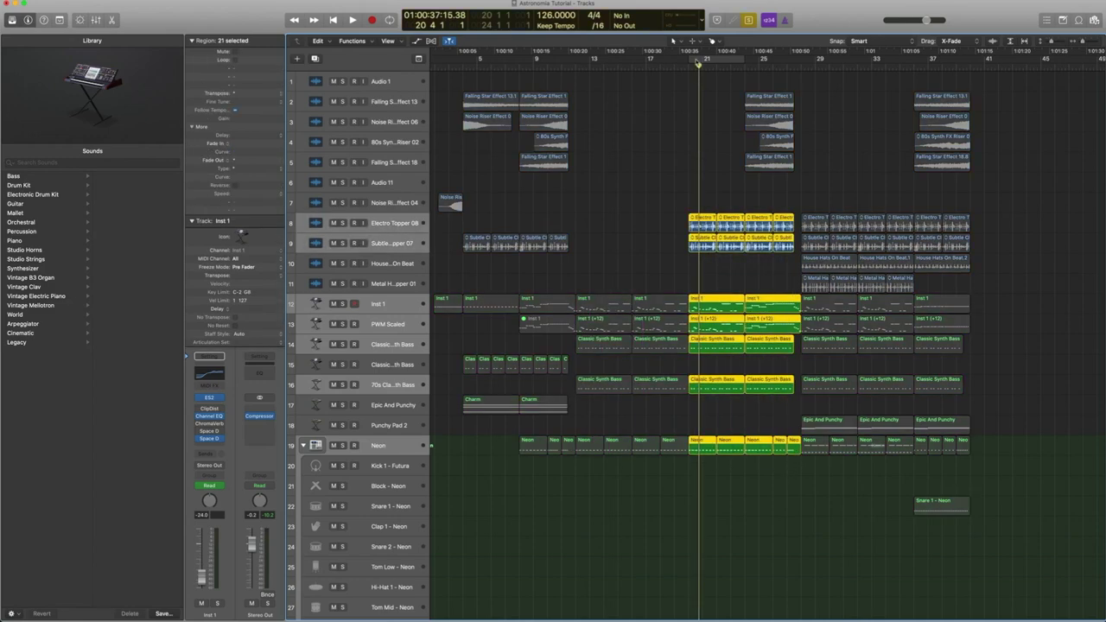
{"action": "key", "text": "shift+space"}
{"action": "key", "text": "space"}
{"action": "key", "text": "ctrl+s"}
{"action": "left_click", "coordinate": [792, 67]}
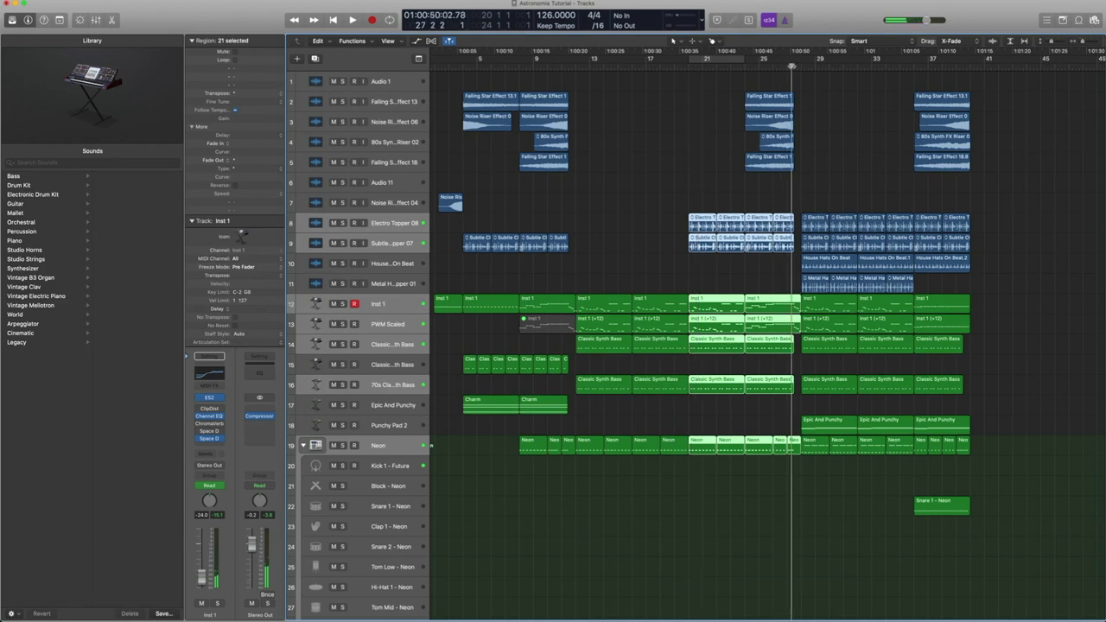
{"action": "left_click_drag", "start_coordinate": [791, 67], "coordinate": [800, 67]}
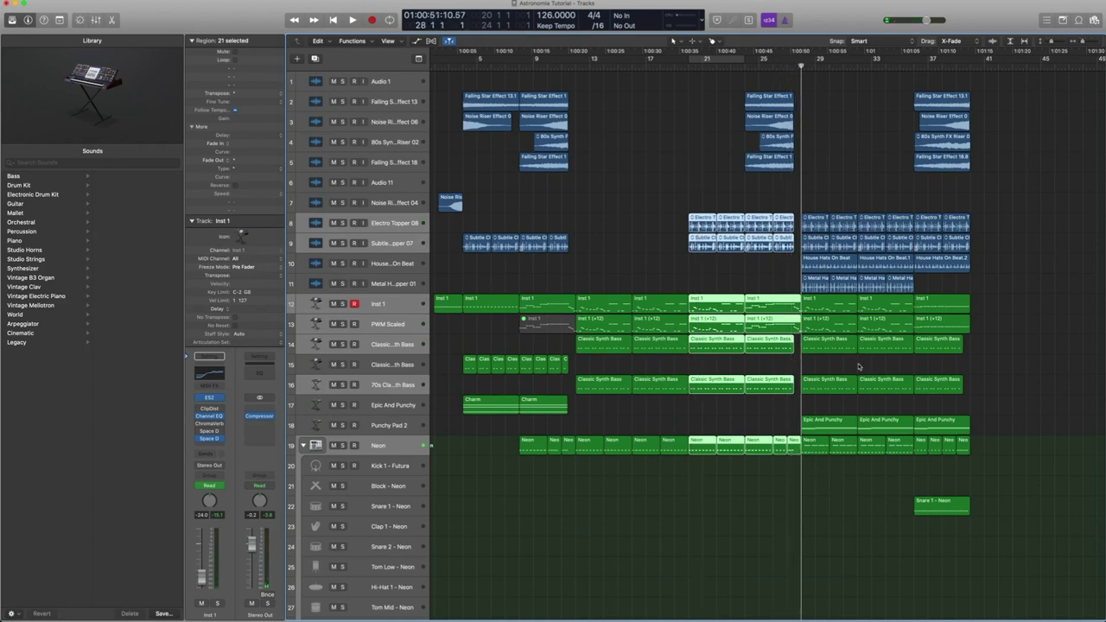
{"action": "left_click_drag", "start_coordinate": [836, 405], "coordinate": [812, 216]}
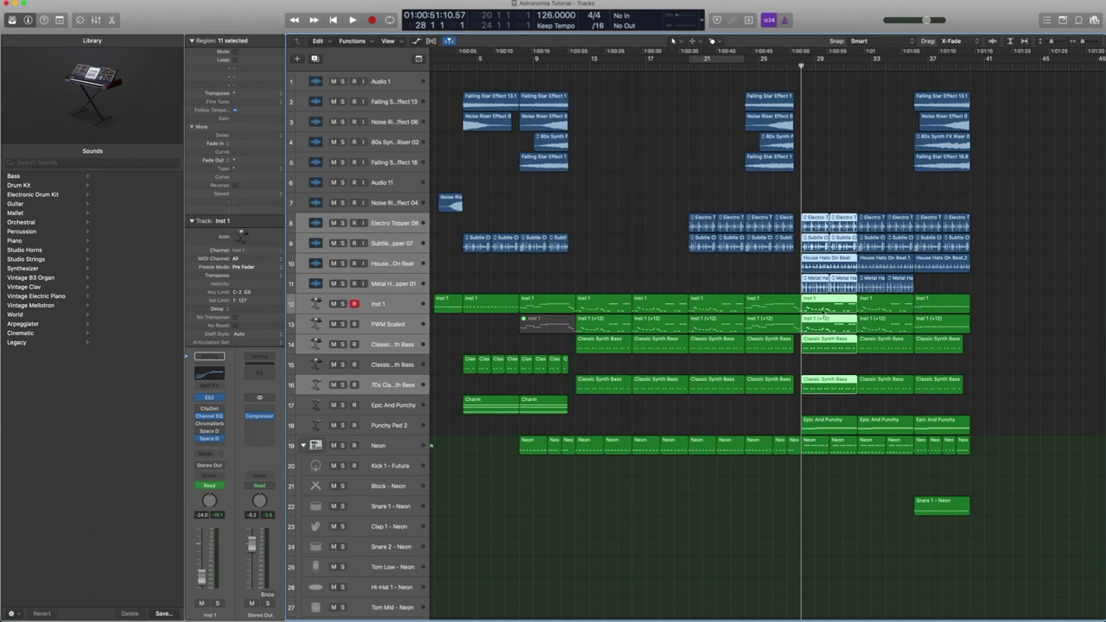
{"action": "scroll", "coordinate": [812, 232], "scroll_direction": "right", "scroll_amount": 3}
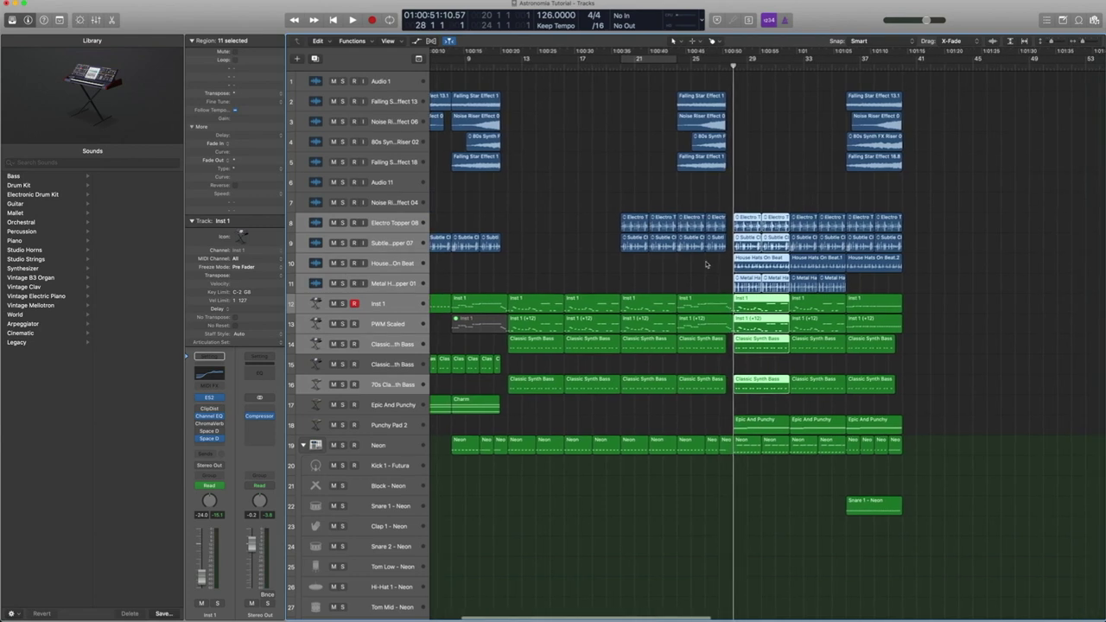
{"action": "left_click_drag", "start_coordinate": [708, 264], "coordinate": [763, 287]}
{"action": "key", "text": "space"}
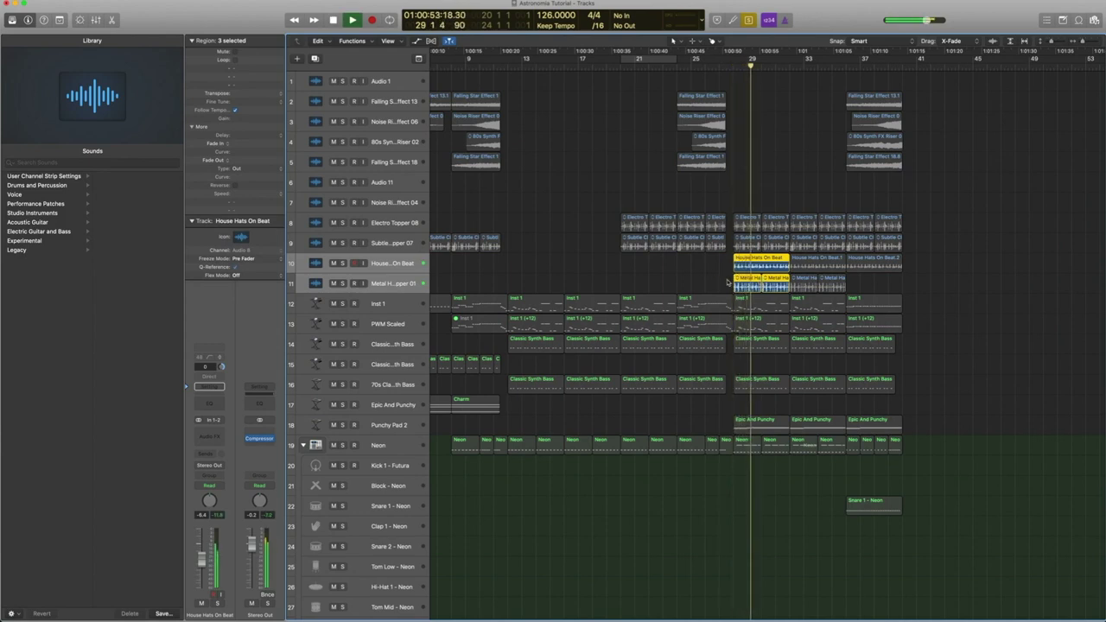
{"action": "key", "text": "space"}
{"action": "left_click", "coordinate": [760, 283]}
{"action": "key", "text": "space"}
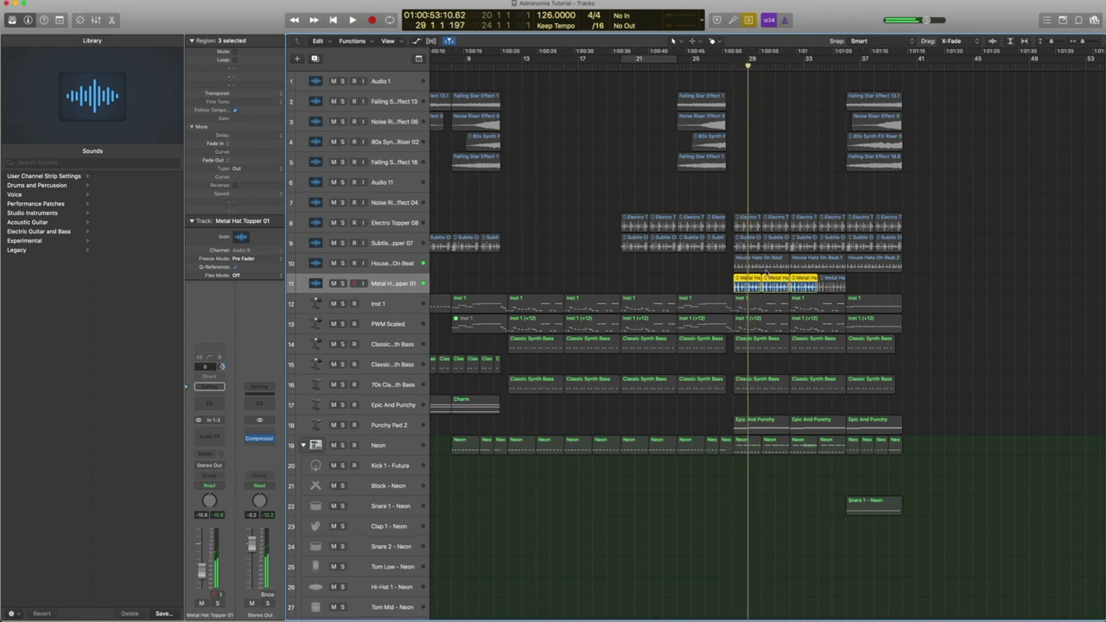
{"action": "left_click", "coordinate": [764, 264]}
{"action": "key", "text": "space"}
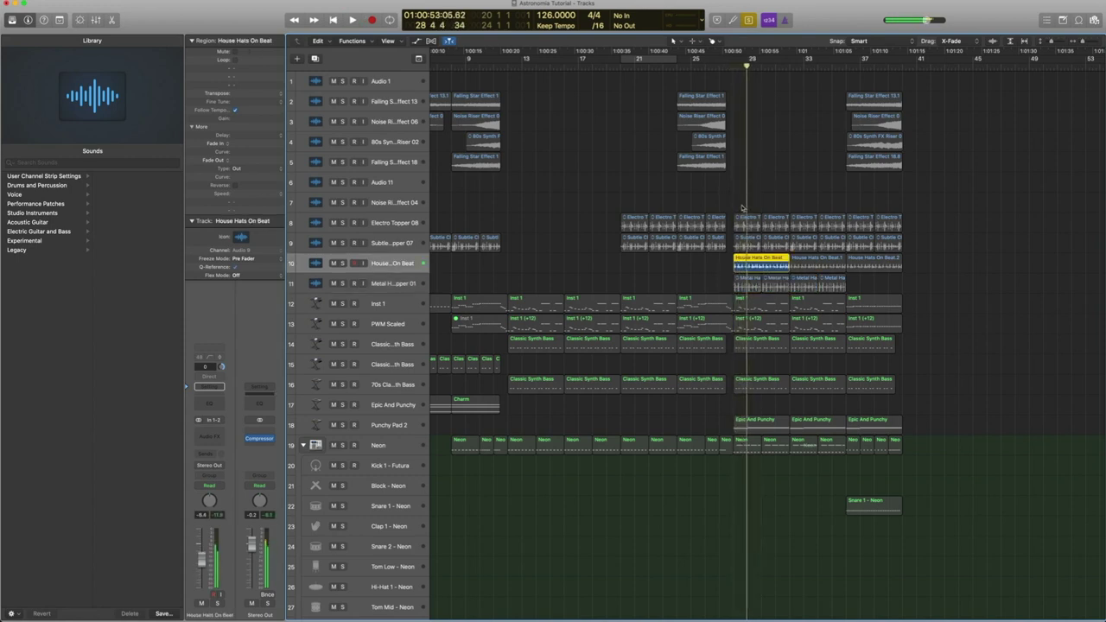
{"action": "left_click_drag", "start_coordinate": [740, 207], "coordinate": [782, 295]}
{"action": "key", "text": "space"}
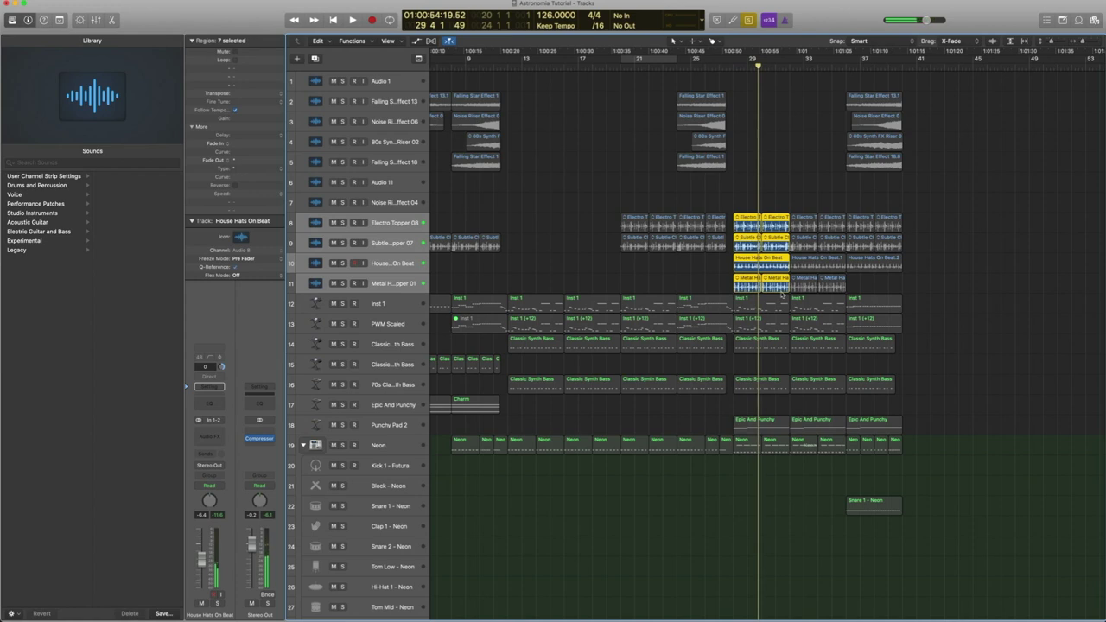
{"action": "left_click", "coordinate": [759, 397]}
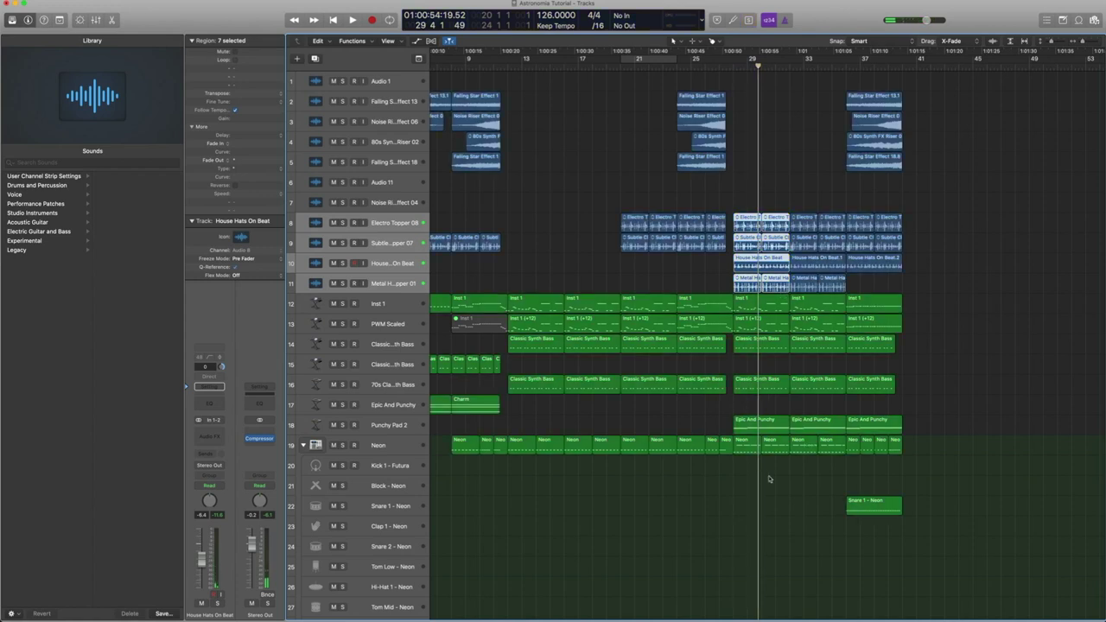
{"action": "left_click_drag", "start_coordinate": [769, 479], "coordinate": [739, 448]}
{"action": "key", "text": "space"}
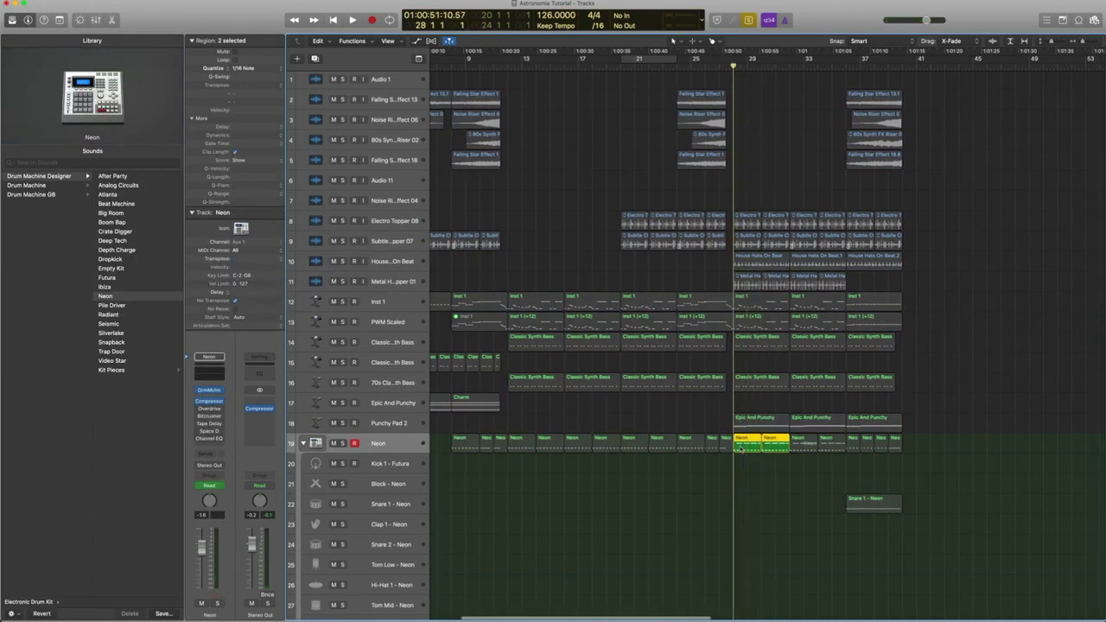
{"action": "double_click", "coordinate": [741, 447]}
{"action": "key", "text": "space"}
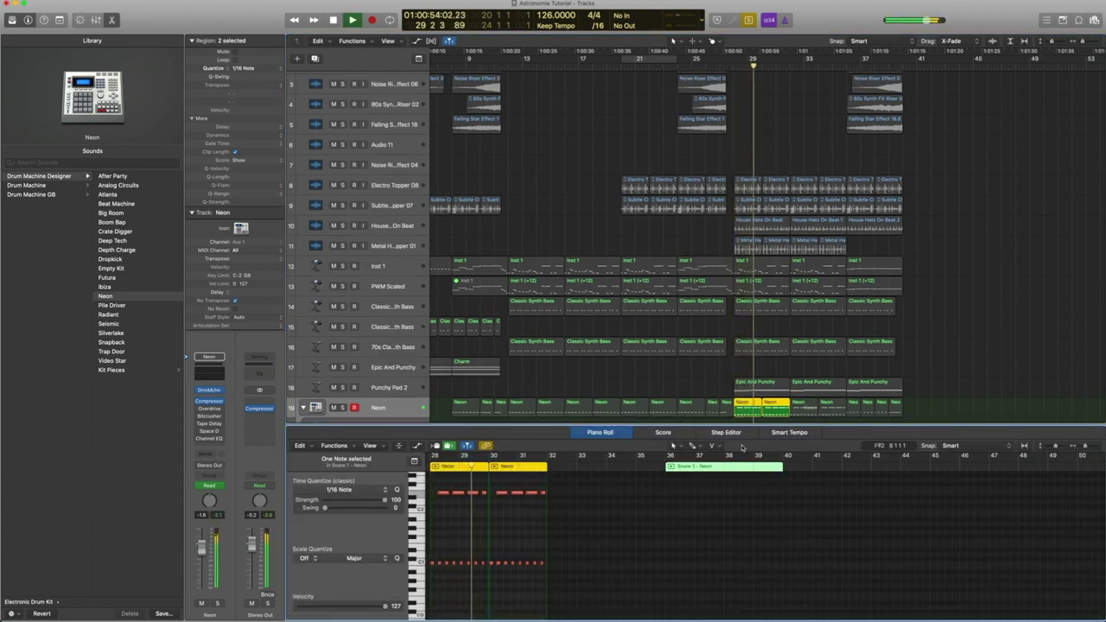
{"action": "key", "text": "space"}
{"action": "scroll", "coordinate": [767, 422], "scroll_direction": "down", "scroll_amount": 2}
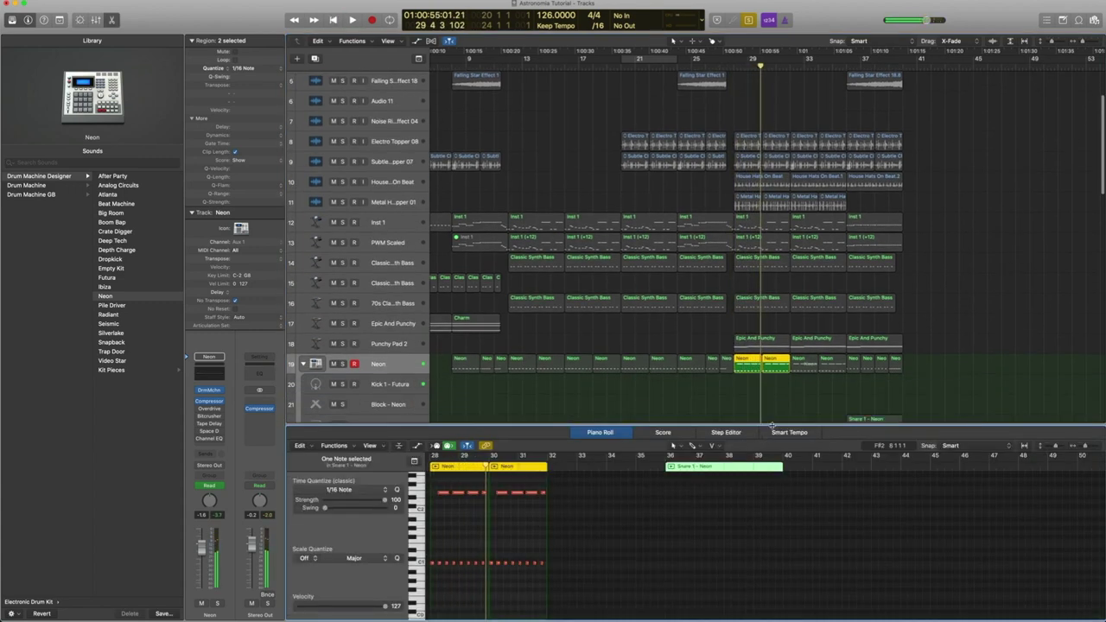
{"action": "key", "text": "p"}
{"action": "scroll", "coordinate": [760, 423], "scroll_direction": "up", "scroll_amount": 4}
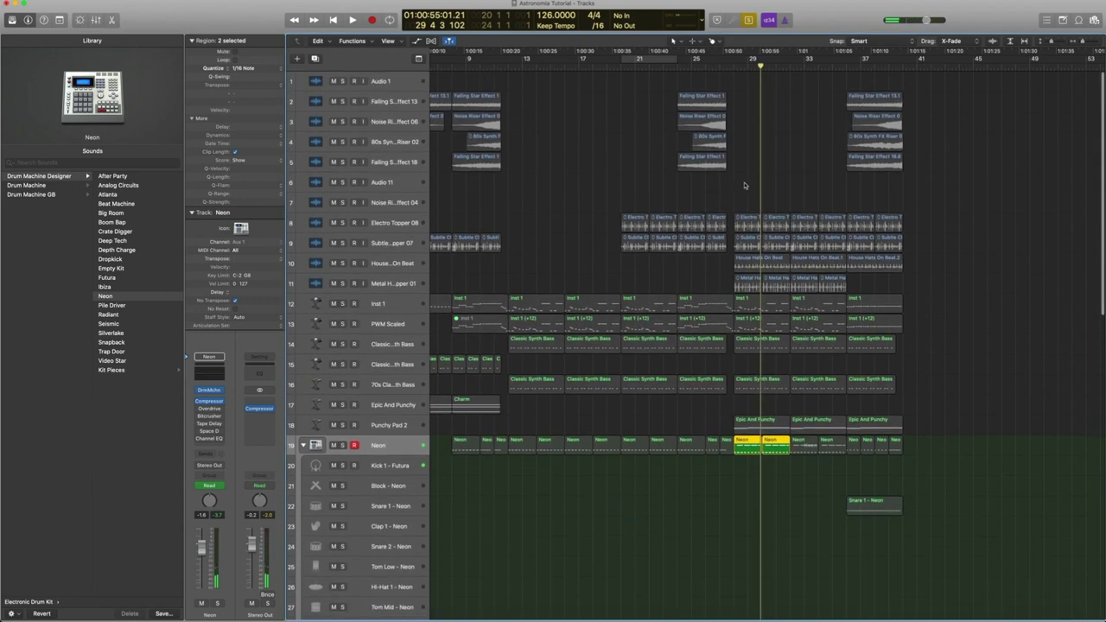
{"action": "left_click_drag", "start_coordinate": [743, 186], "coordinate": [790, 292]}
{"action": "key", "text": "shift+Return"}
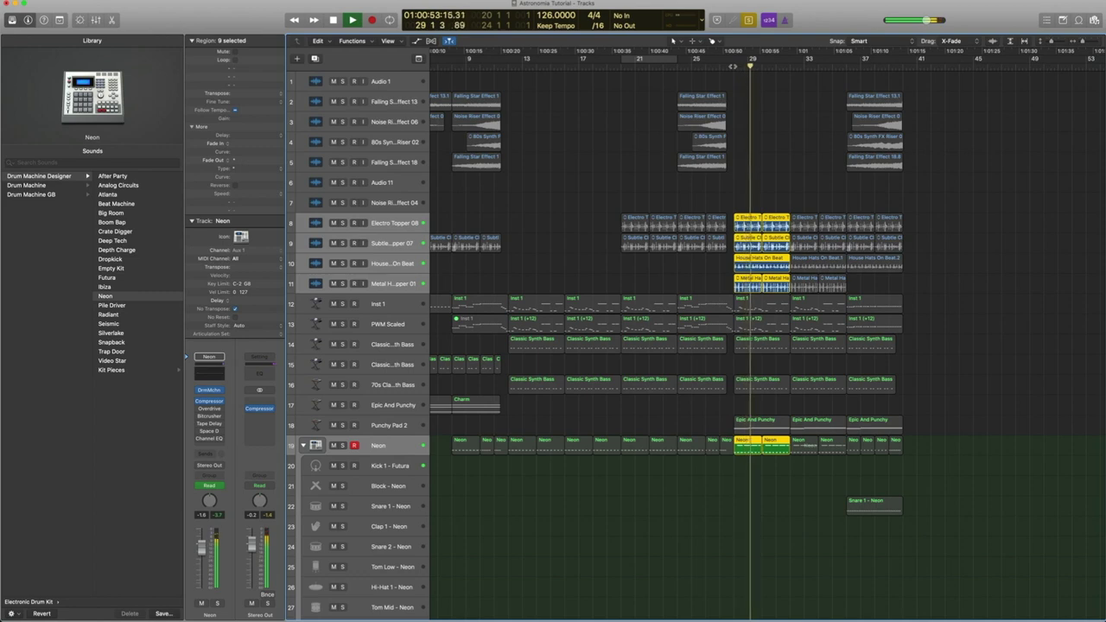
{"action": "key", "text": "space"}
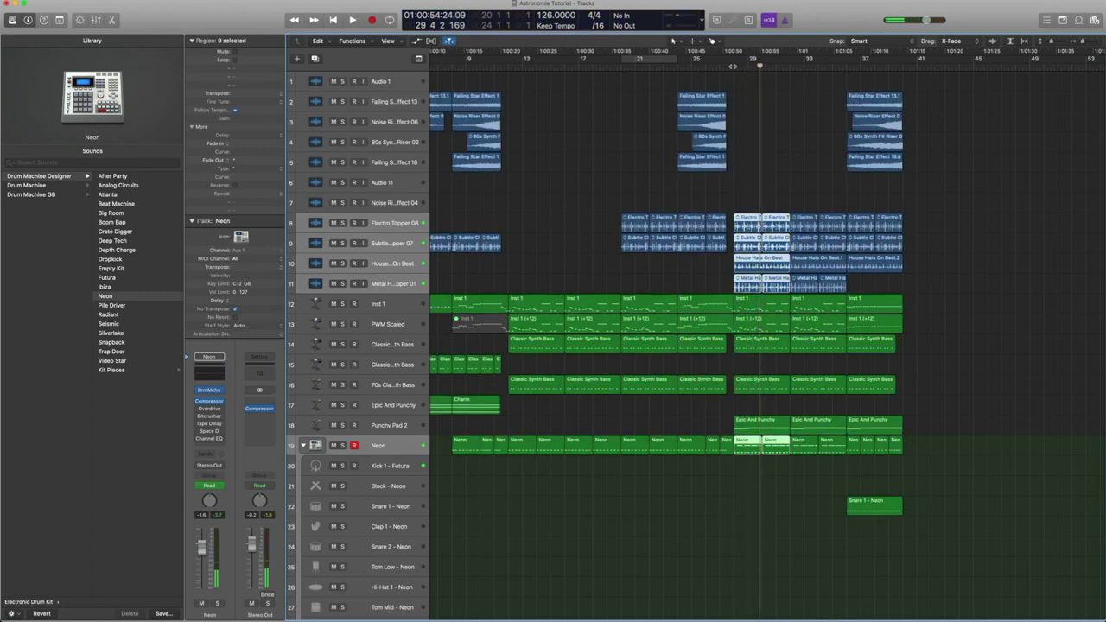
{"action": "scroll", "coordinate": [765, 172], "scroll_direction": "left", "scroll_amount": 2}
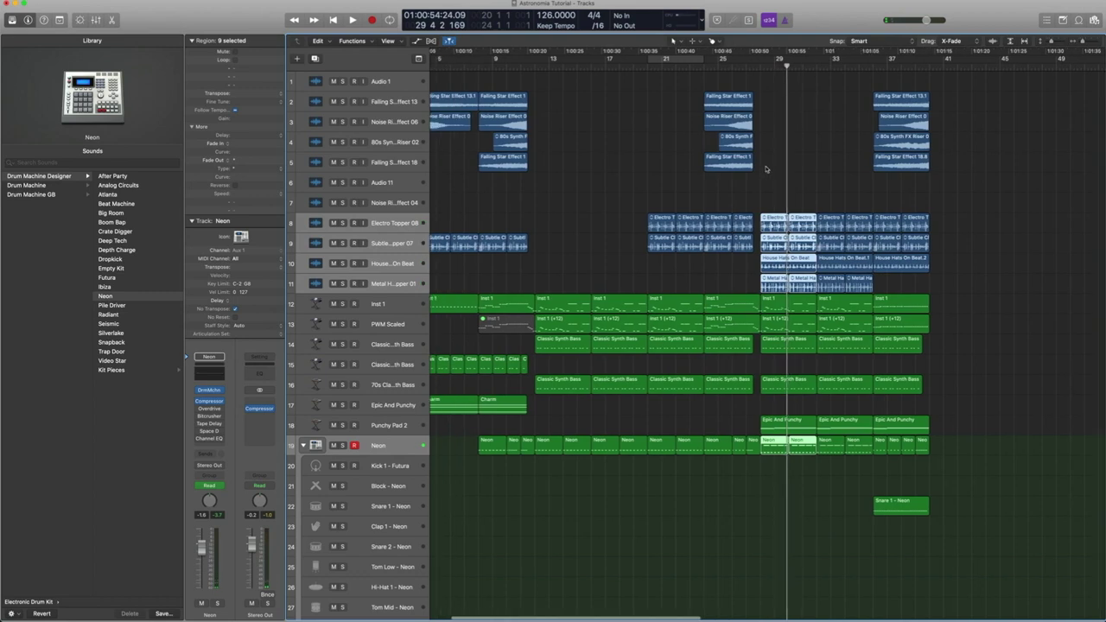
{"action": "scroll", "coordinate": [760, 436], "scroll_direction": "left", "scroll_amount": 2}
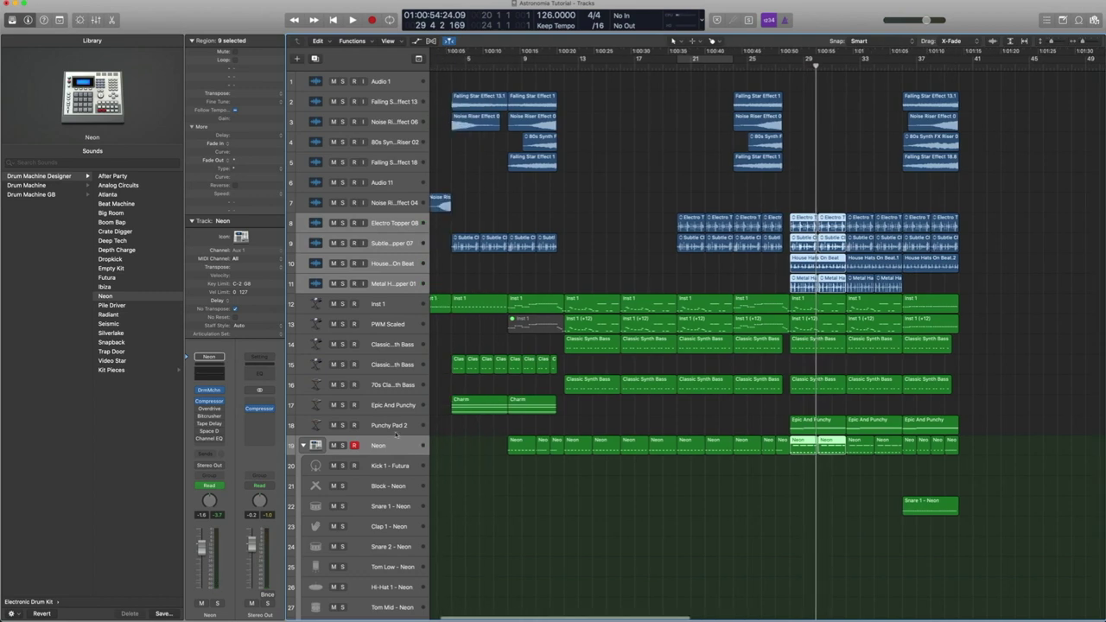
Step: Select Punchy Pad 2 and play its drop regions from bar 28, returning to bar 28
{"action": "left_click", "coordinate": [384, 425]}
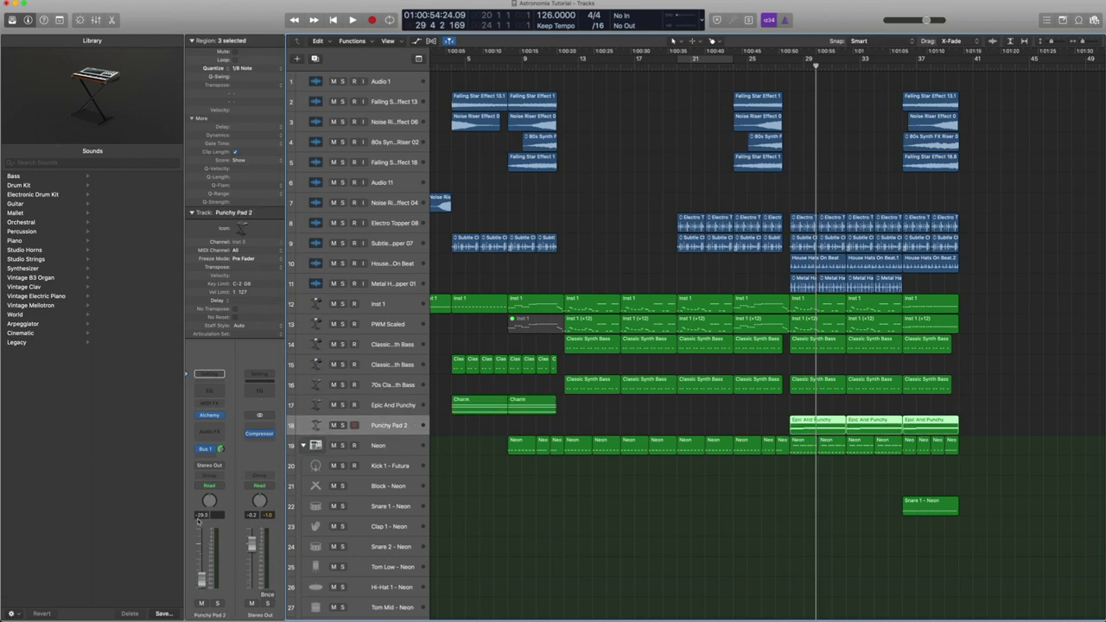
{"action": "left_click", "coordinate": [384, 405]}
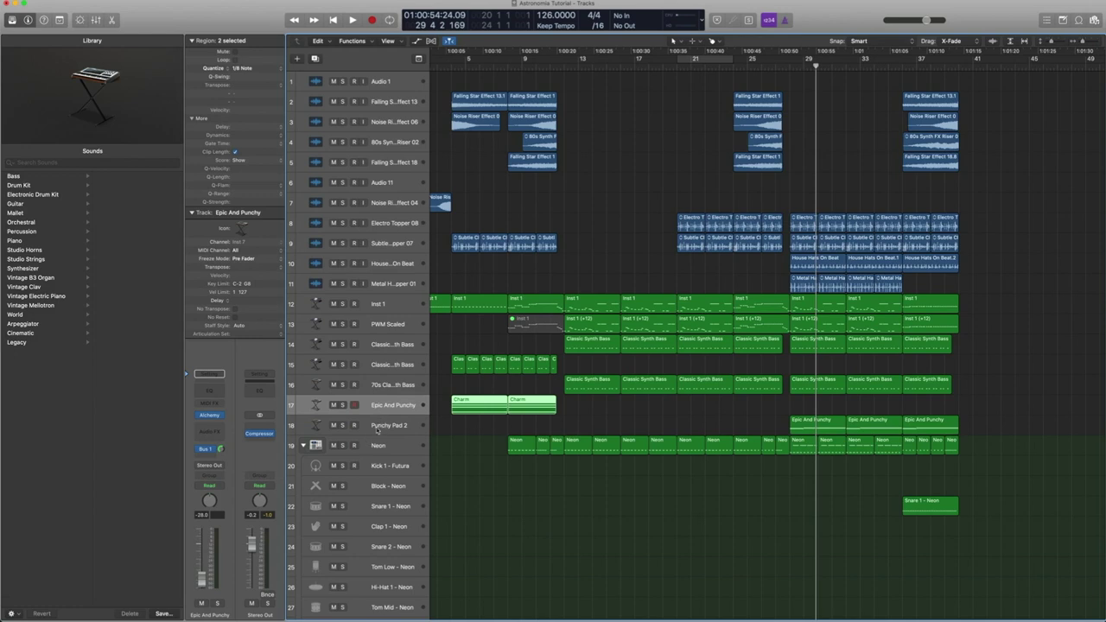
{"action": "left_click", "coordinate": [421, 432]}
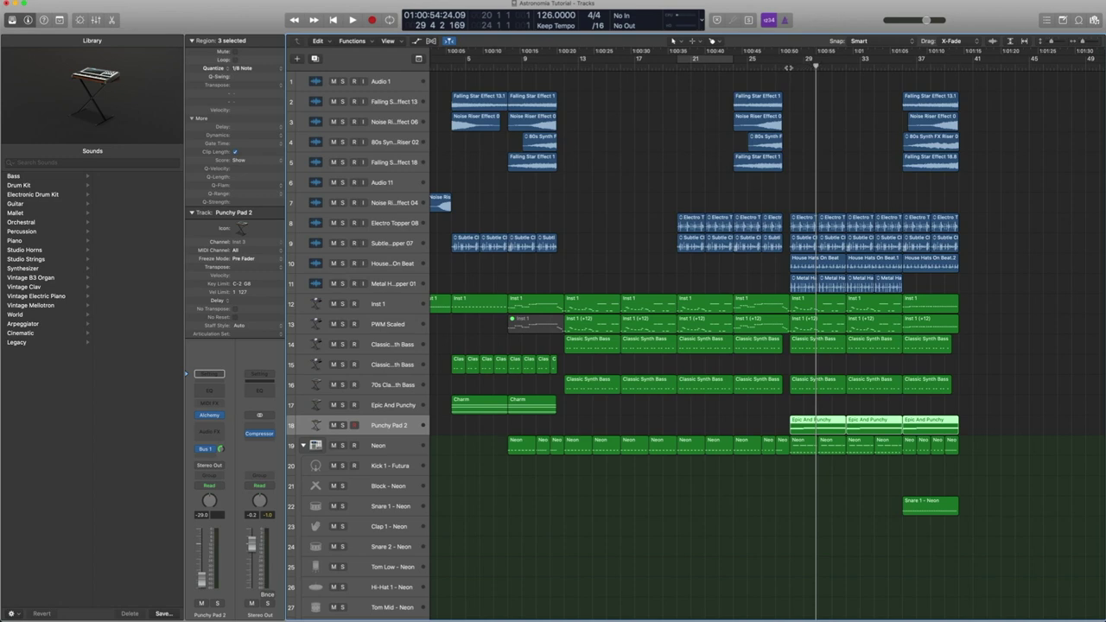
{"action": "key", "text": "space"}
{"action": "key", "text": "space"}
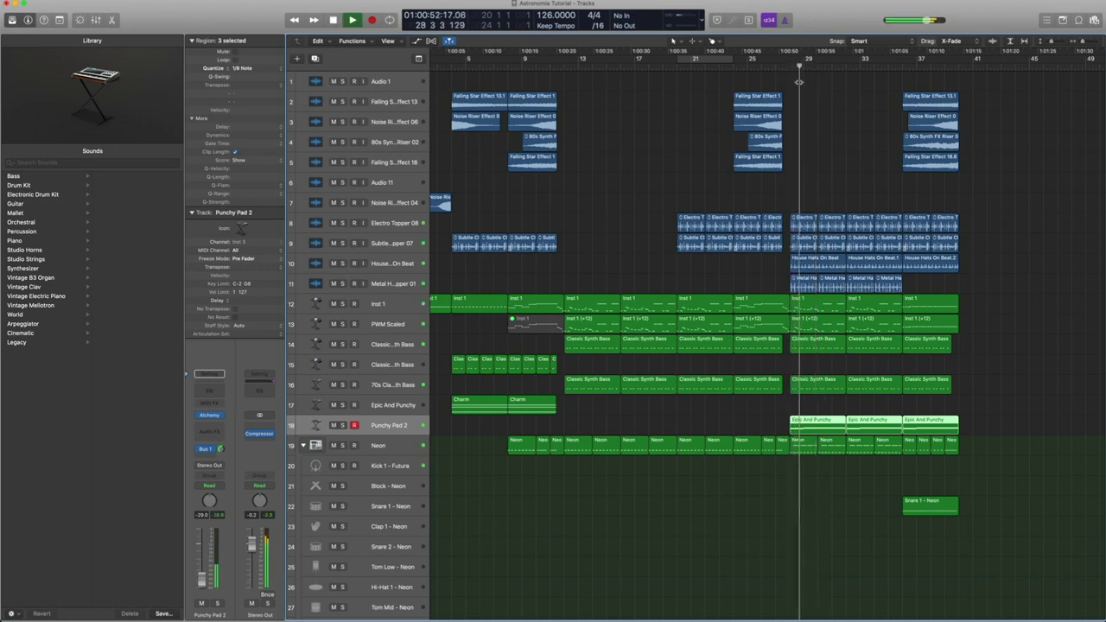
{"action": "key", "text": "space"}
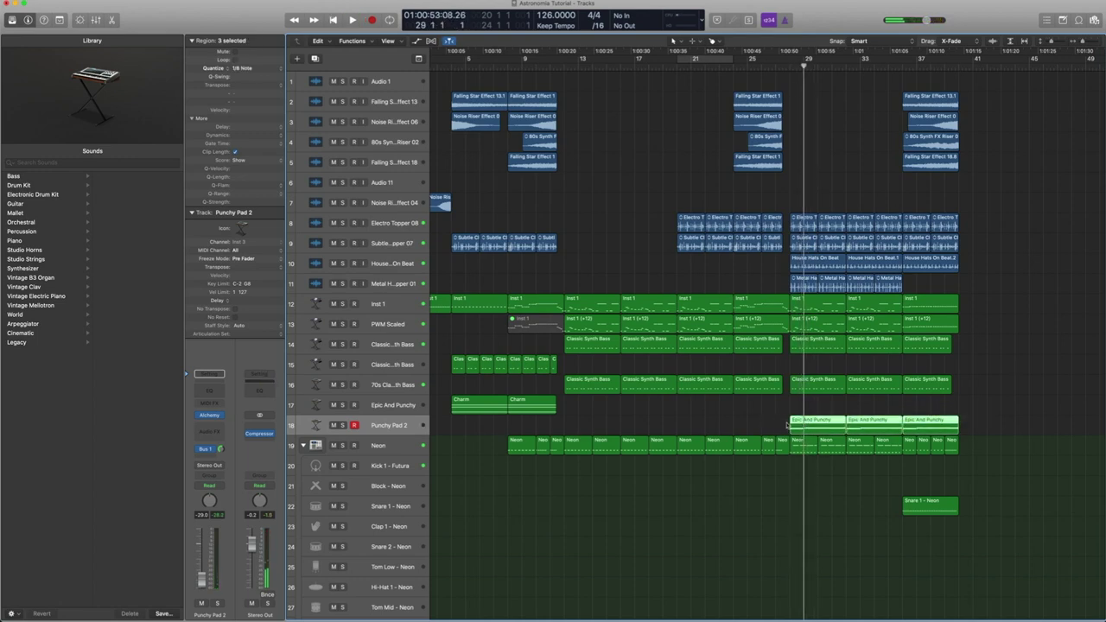
{"action": "left_click", "coordinate": [821, 430]}
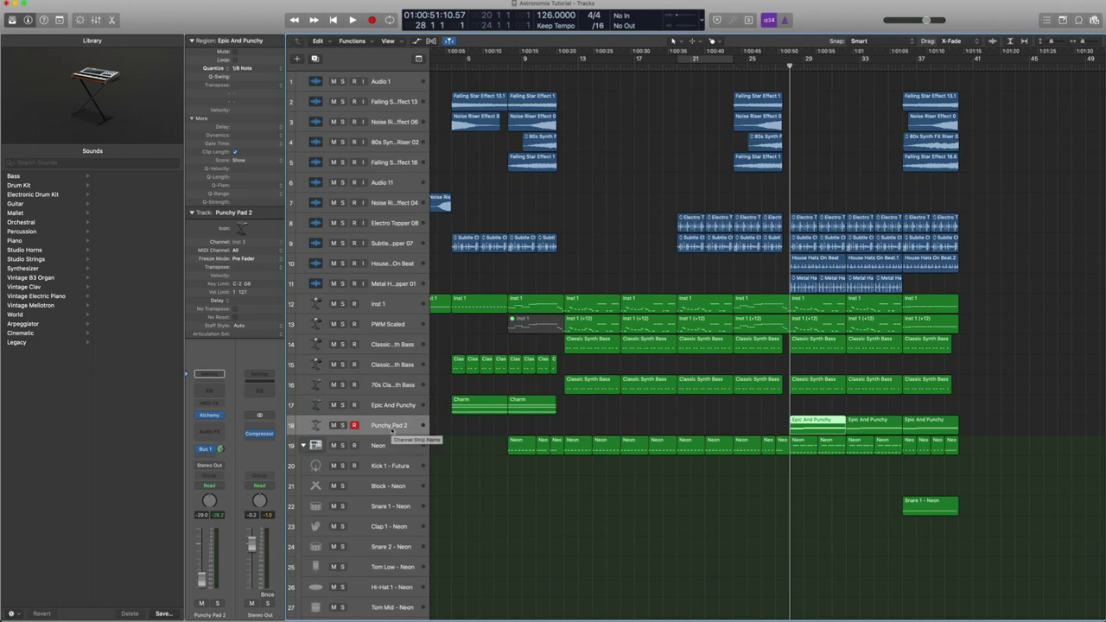
Step: Insert Channel EQ on Punchy Pad 2 and pull a band down to 770 Hz at -5.5 dB
{"action": "left_click", "coordinate": [209, 397]}
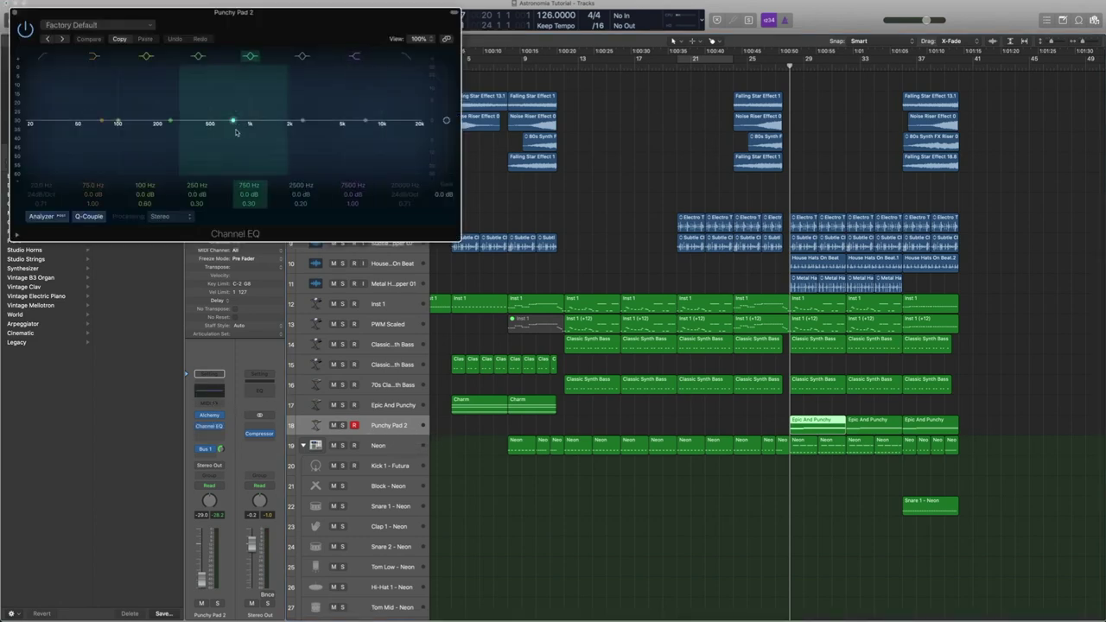
{"action": "left_click_drag", "start_coordinate": [242, 122], "coordinate": [253, 147]}
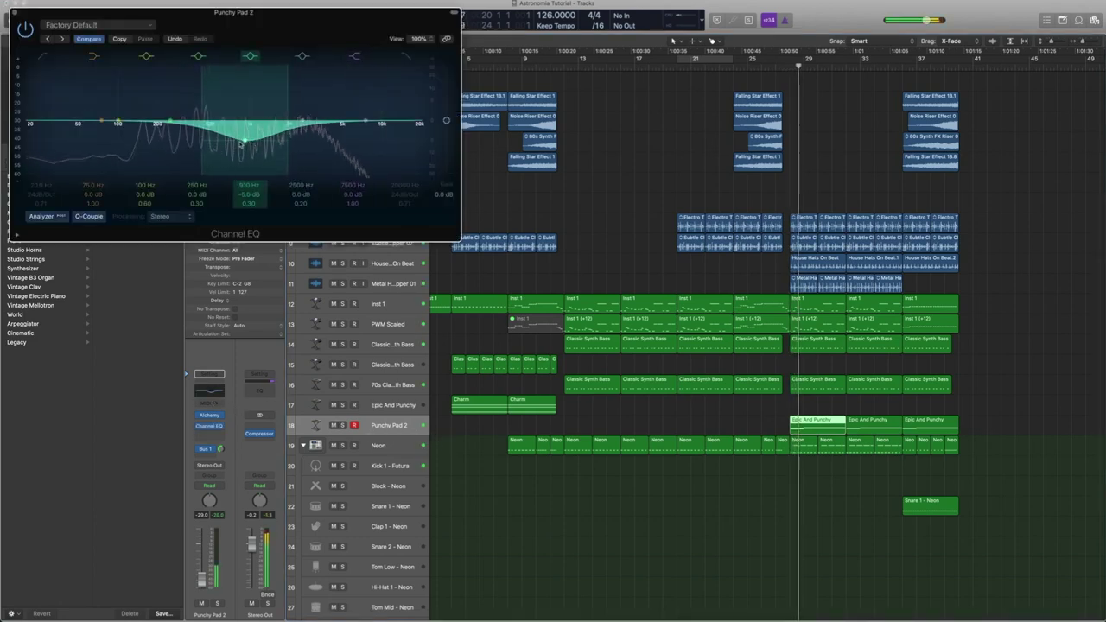
{"action": "left_click_drag", "start_coordinate": [239, 144], "coordinate": [237, 146]}
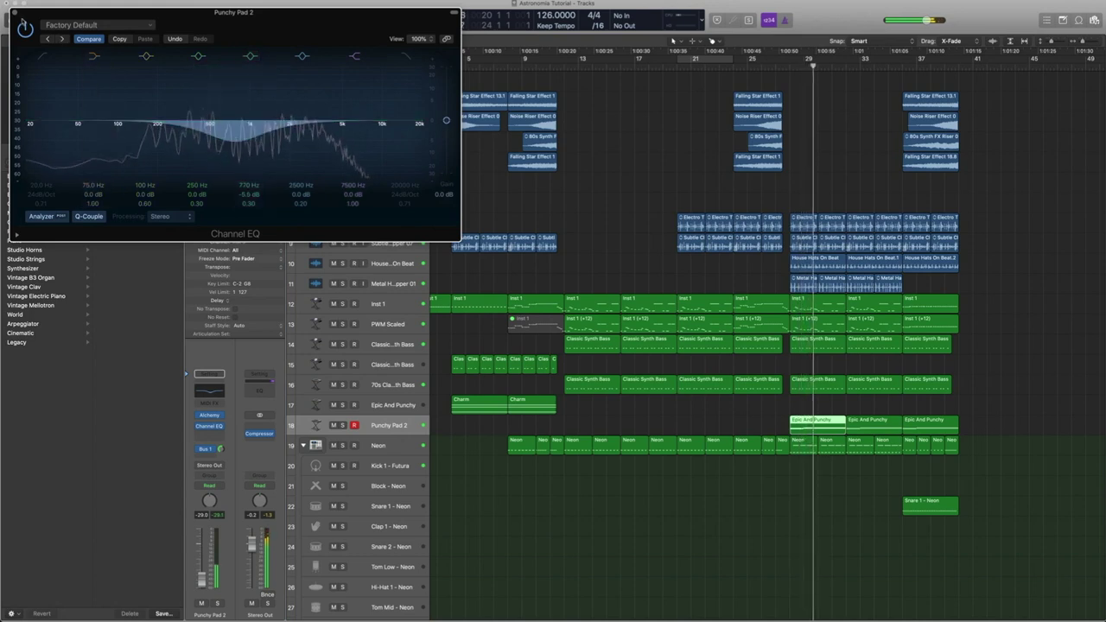
{"action": "left_click", "coordinate": [15, 12]}
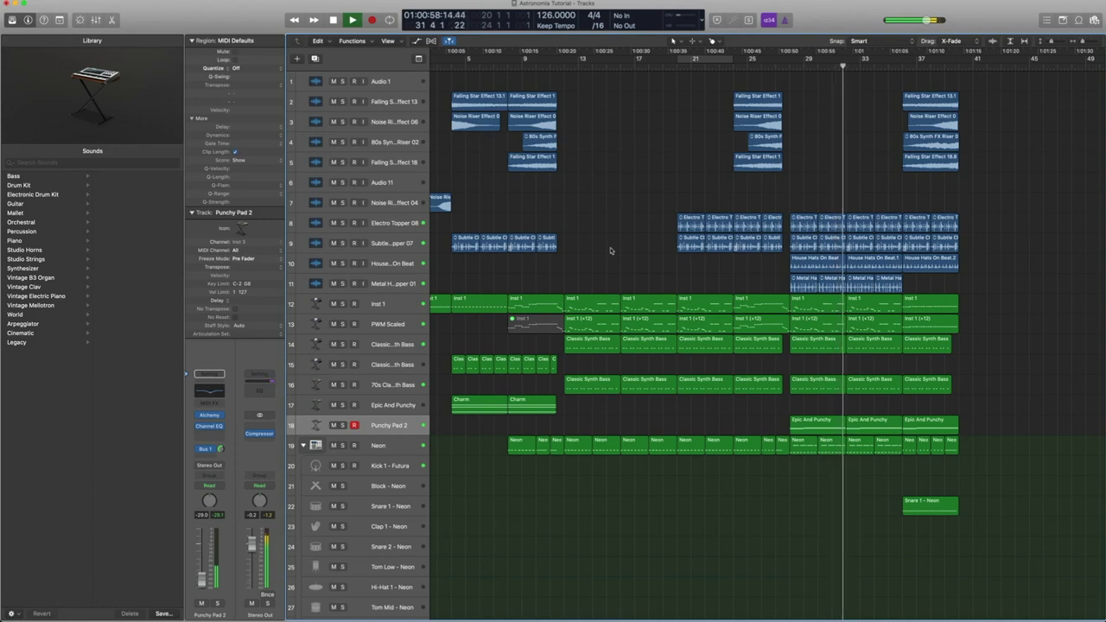
Step: Stop playback, select the last regions on tracks 2–10, and move the playhead back to the drop
{"action": "key", "text": "space"}
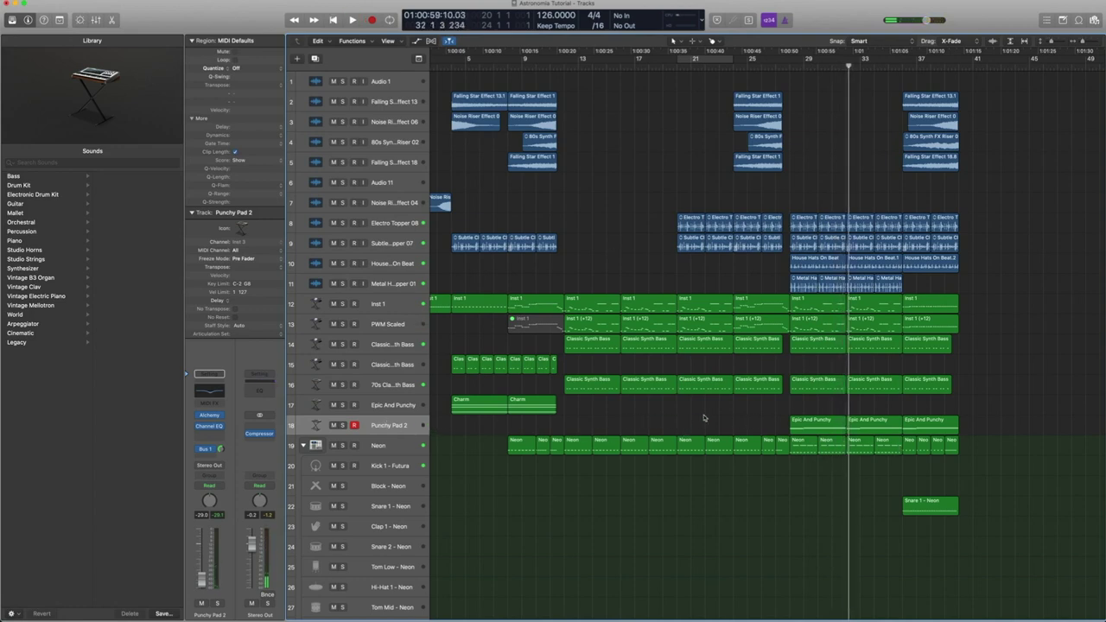
{"action": "scroll", "coordinate": [703, 416], "scroll_direction": "right", "scroll_amount": 5}
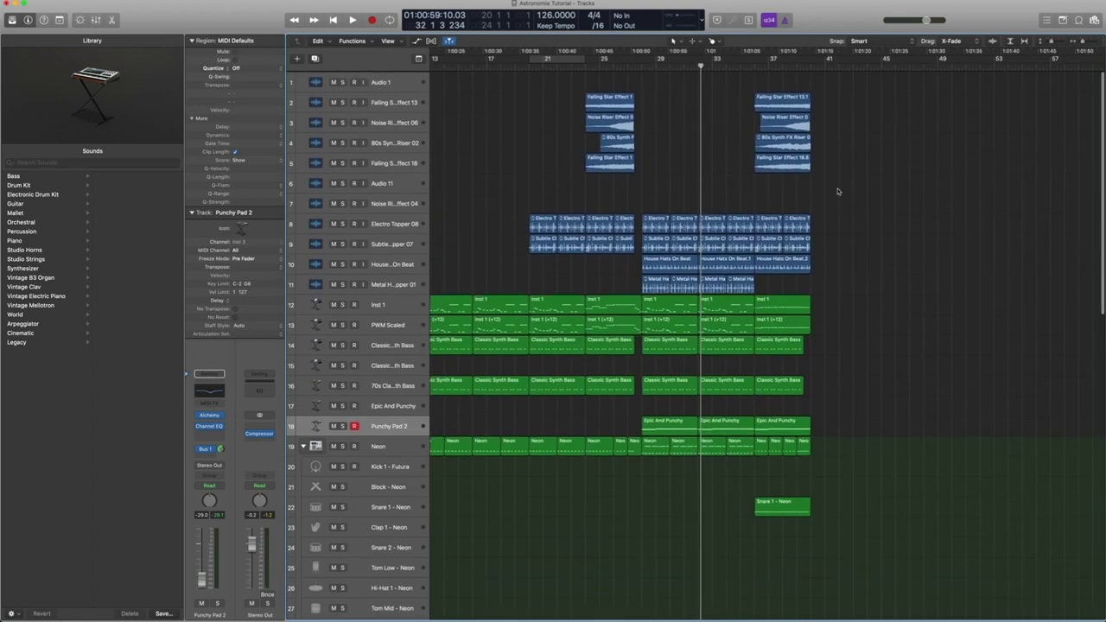
{"action": "left_click_drag", "start_coordinate": [834, 284], "coordinate": [753, 213]}
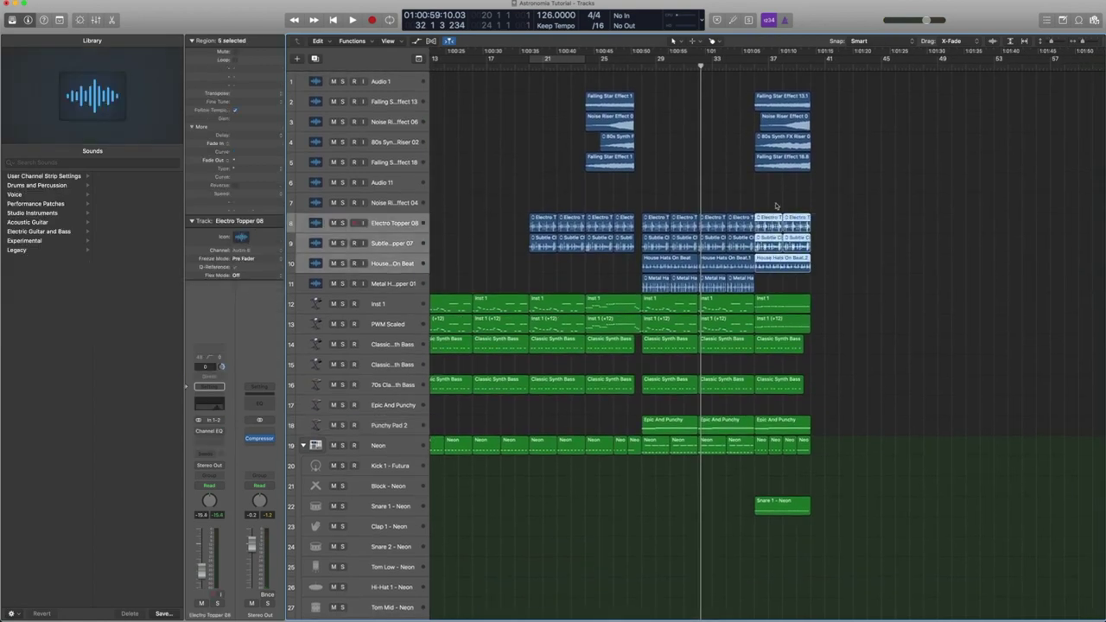
{"action": "left_click_drag", "start_coordinate": [836, 178], "coordinate": [757, 99]}
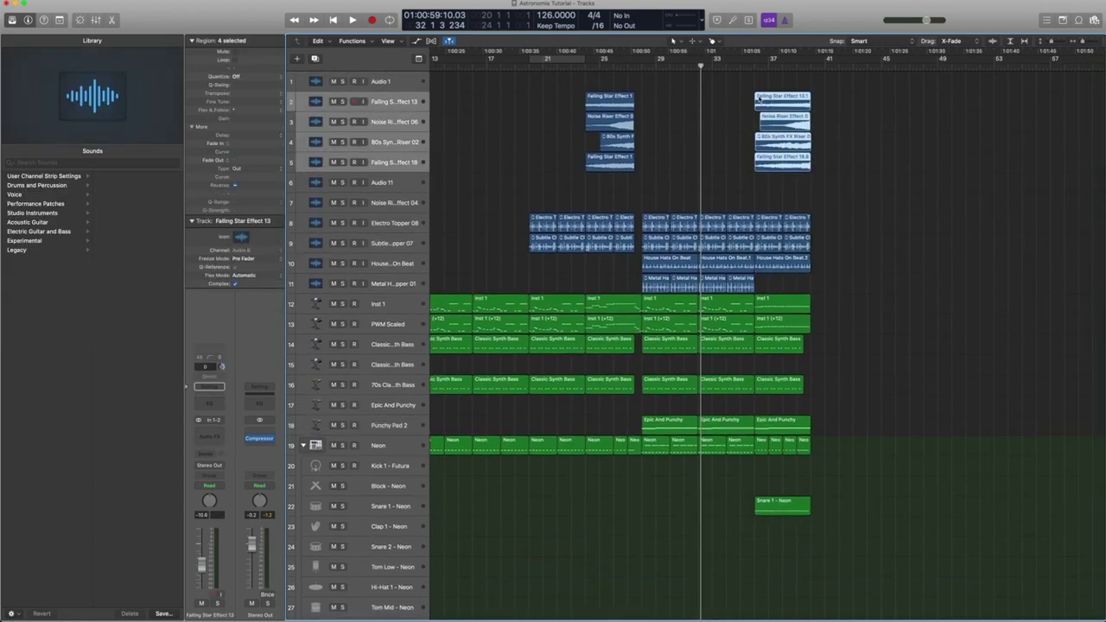
{"action": "mouse_move", "coordinate": [628, 66]}
{"action": "left_mouse_down"}
{"action": "mouse_move", "coordinate": [810, 66]}
{"action": "mouse_move", "coordinate": [633, 67]}
{"action": "left_mouse_up"}
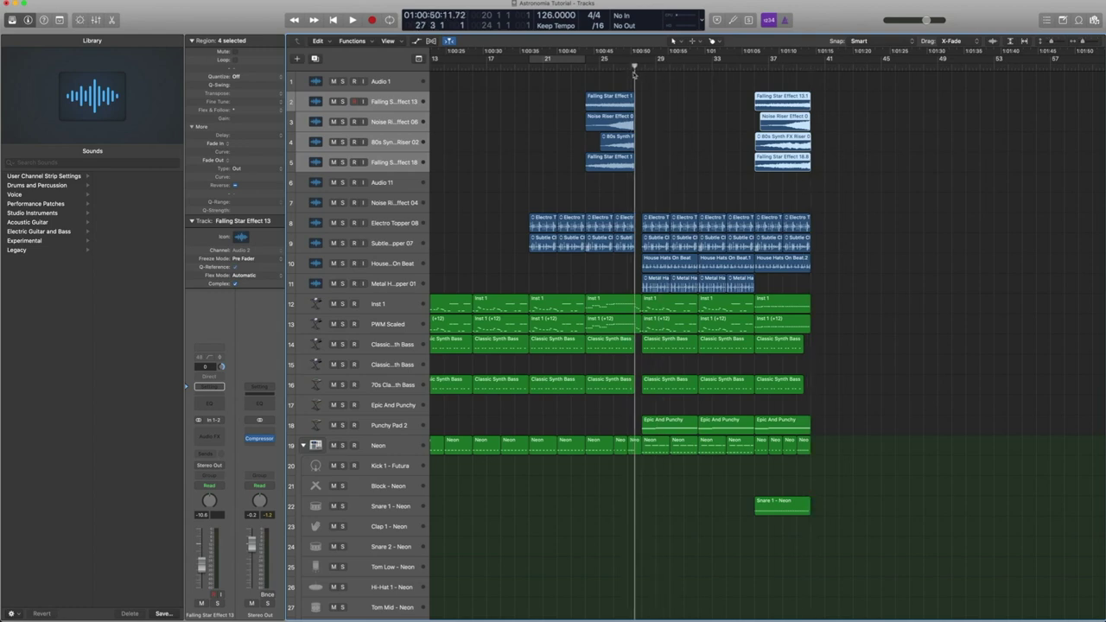
{"action": "scroll", "coordinate": [638, 79], "scroll_direction": "left", "scroll_amount": 5}
{"action": "left_click", "coordinate": [546, 67]}
{"action": "mouse_move", "coordinate": [546, 66]}
{"action": "left_mouse_down"}
{"action": "mouse_move", "coordinate": [561, 67]}
{"action": "mouse_move", "coordinate": [549, 66]}
{"action": "left_mouse_up"}
{"action": "left_click", "coordinate": [775, 67]}
Step: Show automation for the Snare 1 - Neon track to reveal its bar-37 pitch curve
{"action": "scroll", "coordinate": [833, 181], "scroll_direction": "right", "scroll_amount": 2}
{"action": "scroll", "coordinate": [831, 179], "scroll_direction": "right", "scroll_amount": 6}
{"action": "scroll", "coordinate": [709, 273], "scroll_direction": "down", "scroll_amount": 1}
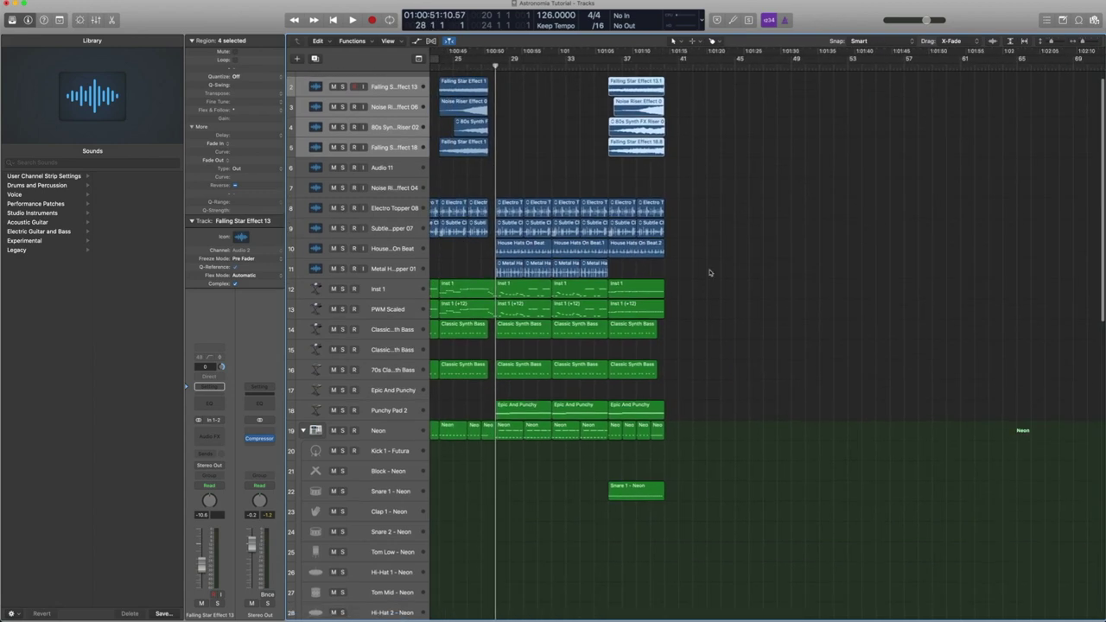
{"action": "left_click", "coordinate": [364, 500]}
{"action": "key", "text": "a"}
{"action": "scroll", "coordinate": [673, 467], "scroll_direction": "down", "scroll_amount": 1}
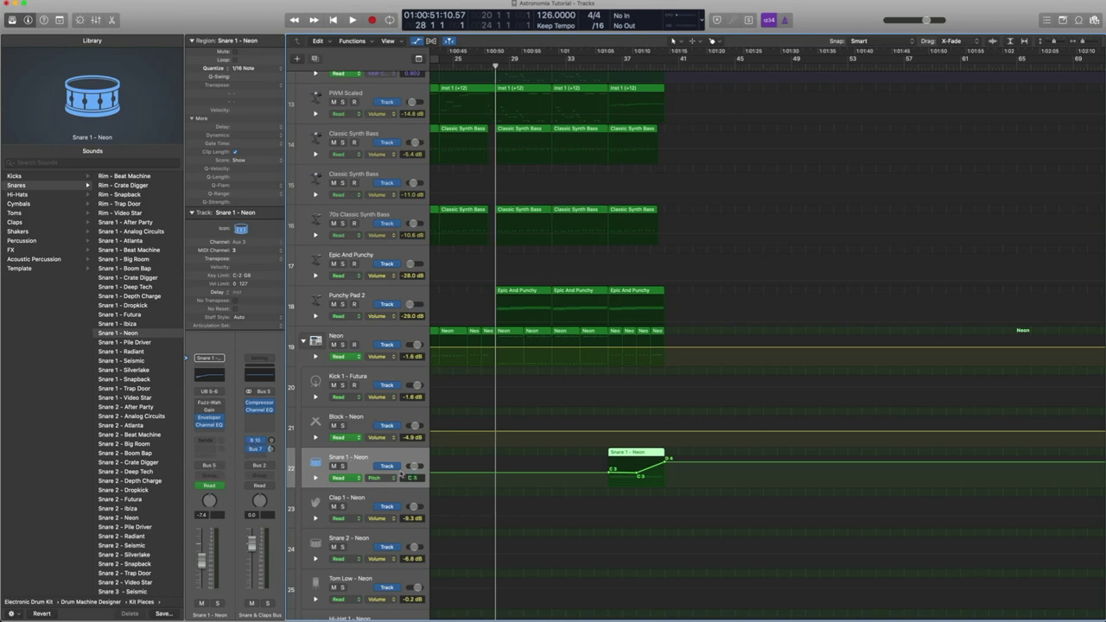
Step: Automate the Drum Machine Designer Pitch parameter on the Snare 1 - Neon track
{"action": "left_click", "coordinate": [371, 479]}
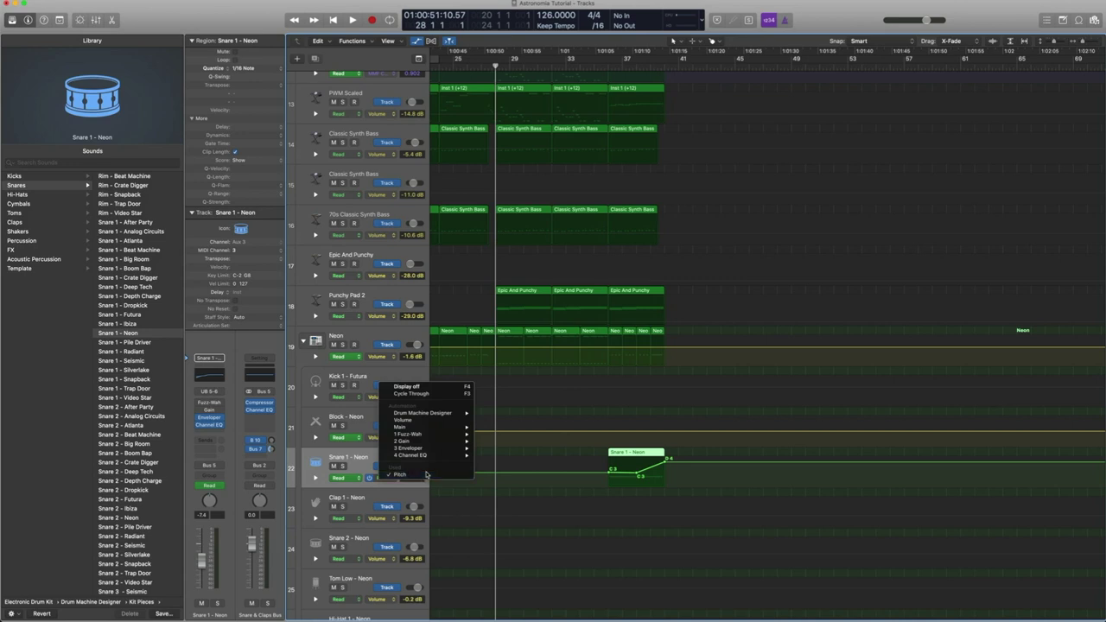
{"action": "mouse_move", "coordinate": [456, 414]}
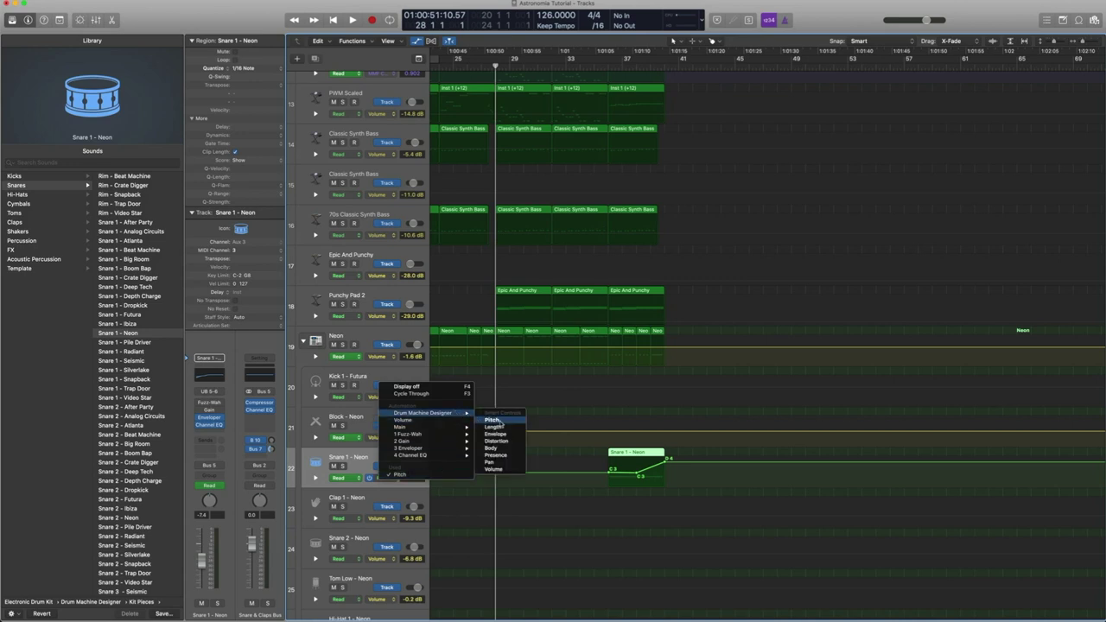
{"action": "left_click", "coordinate": [499, 422]}
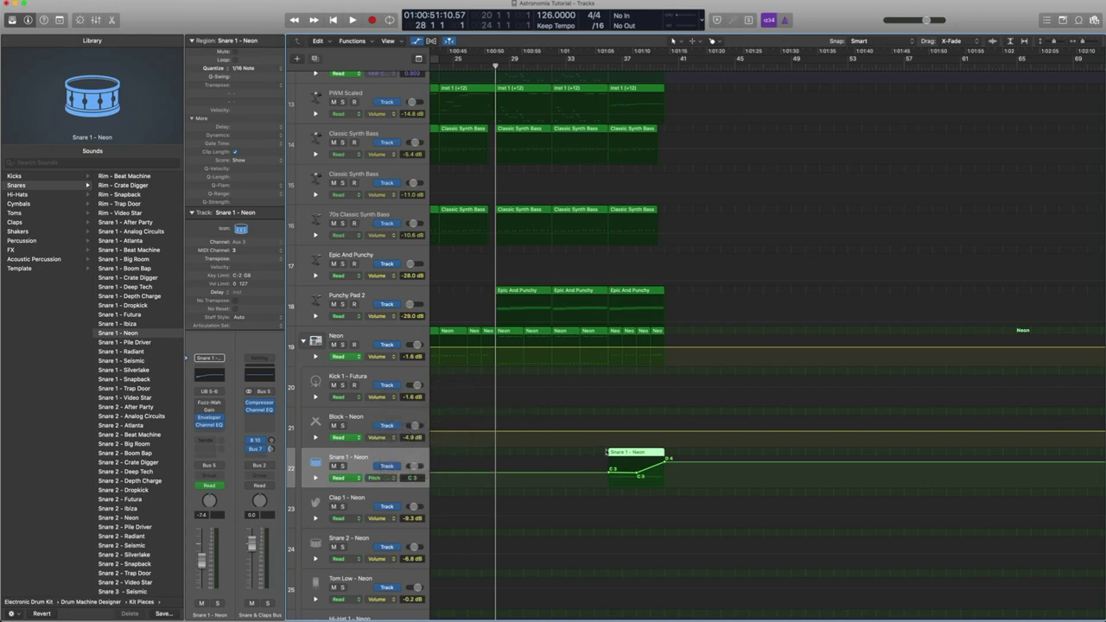
Step: Show the snare region's notes in the Piano Roll and play it from its start, then stop
{"action": "double_click", "coordinate": [635, 453]}
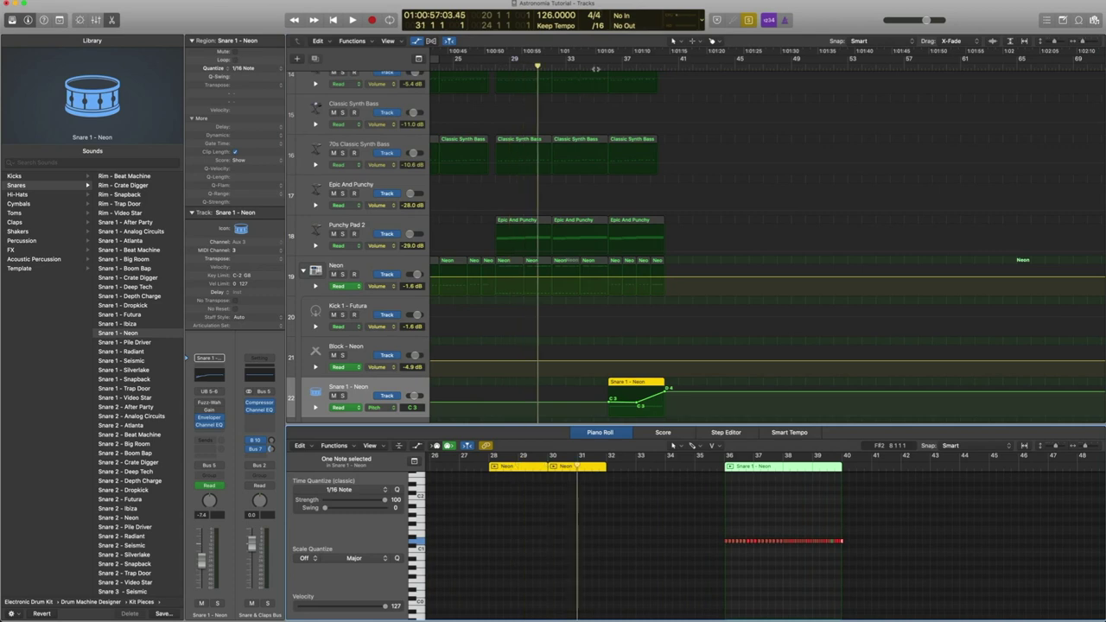
{"action": "key", "text": "shift+space"}
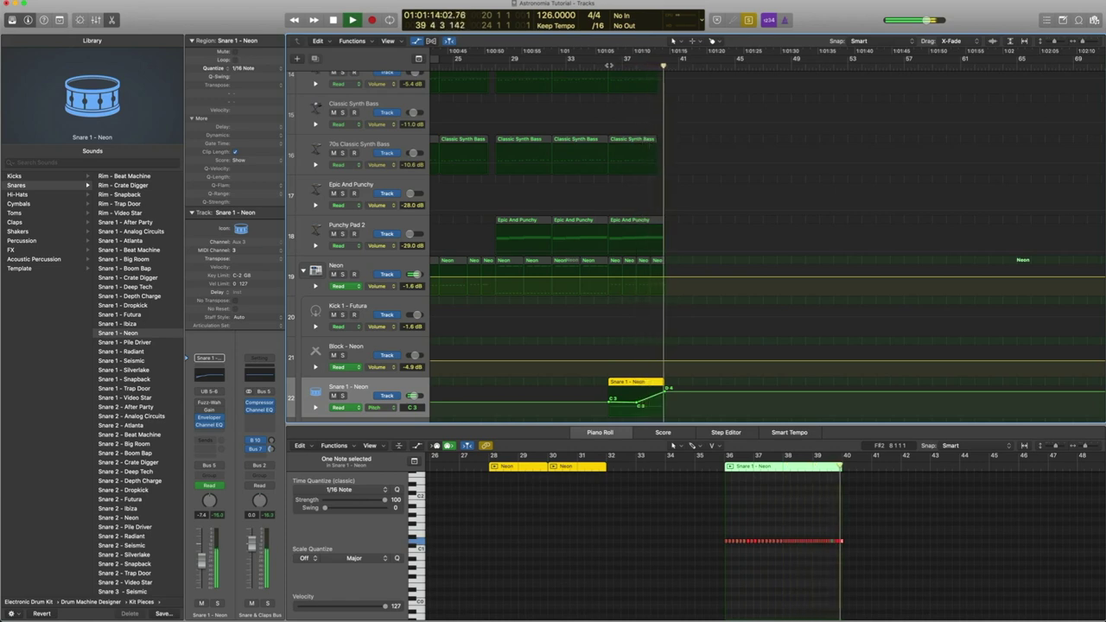
{"action": "key", "text": "space"}
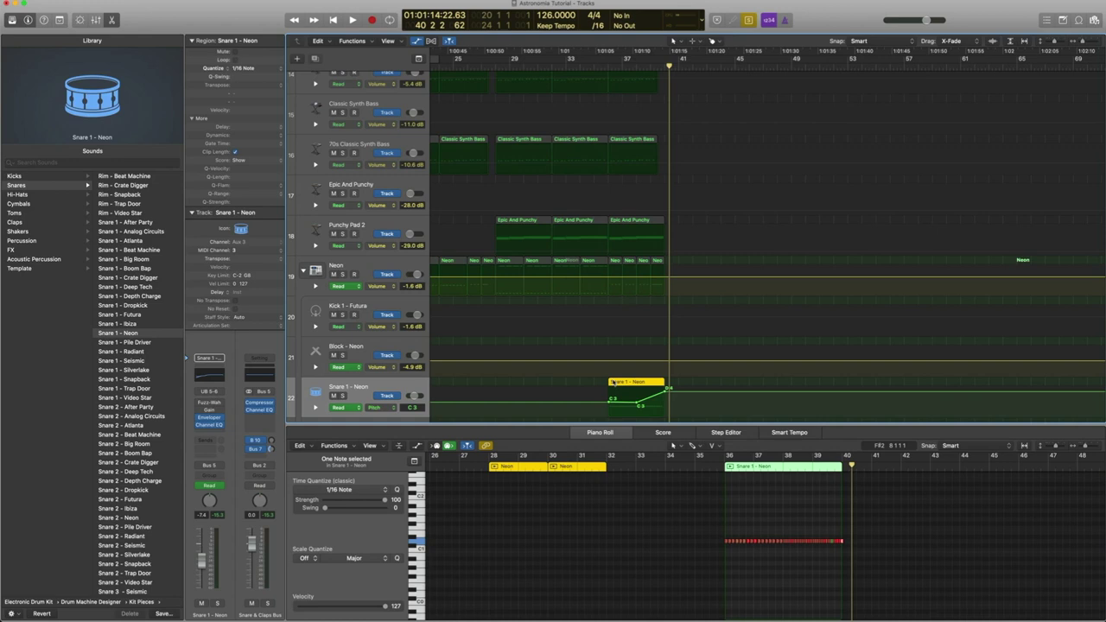
Step: Hide the automation lanes and close the Piano Roll to show more tracks
{"action": "key", "text": "a"}
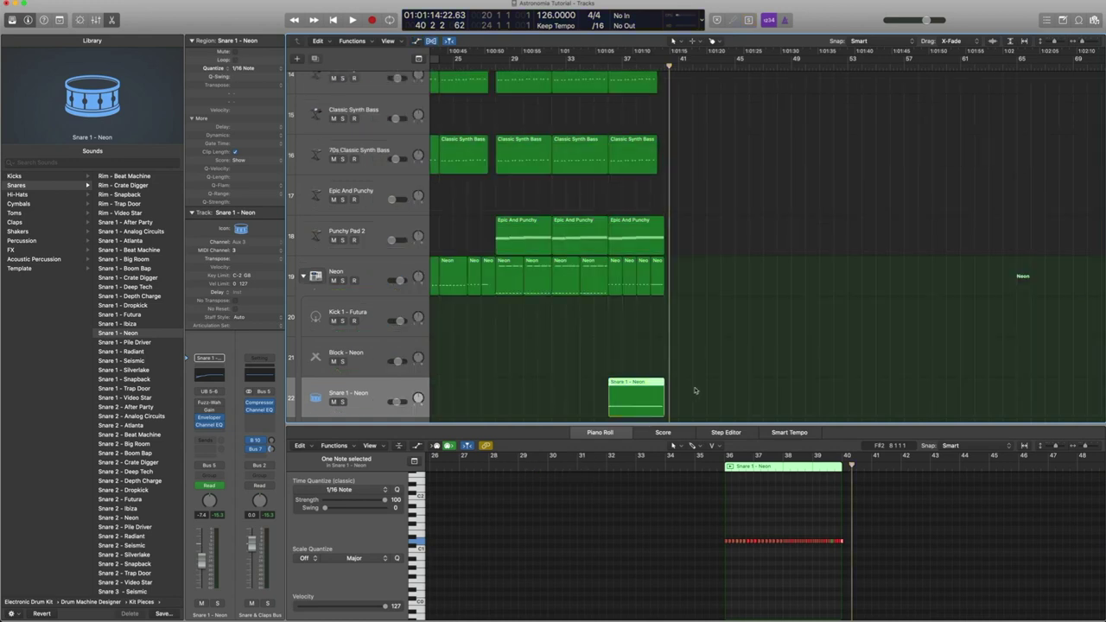
{"action": "left_click_drag", "start_coordinate": [697, 394], "coordinate": [612, 84]}
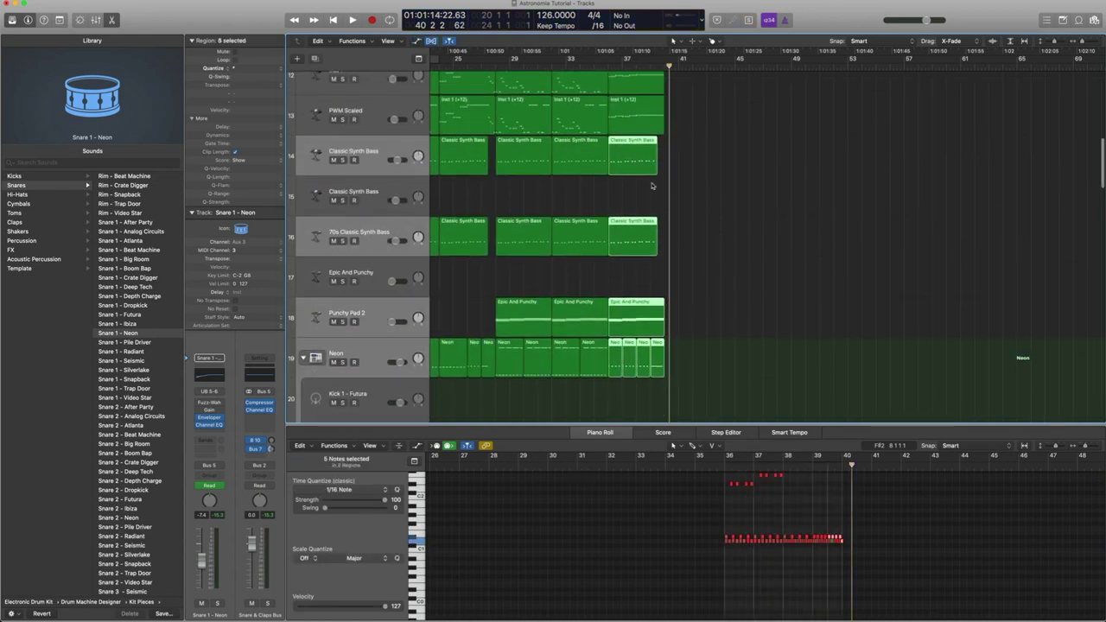
{"action": "key", "text": "e"}
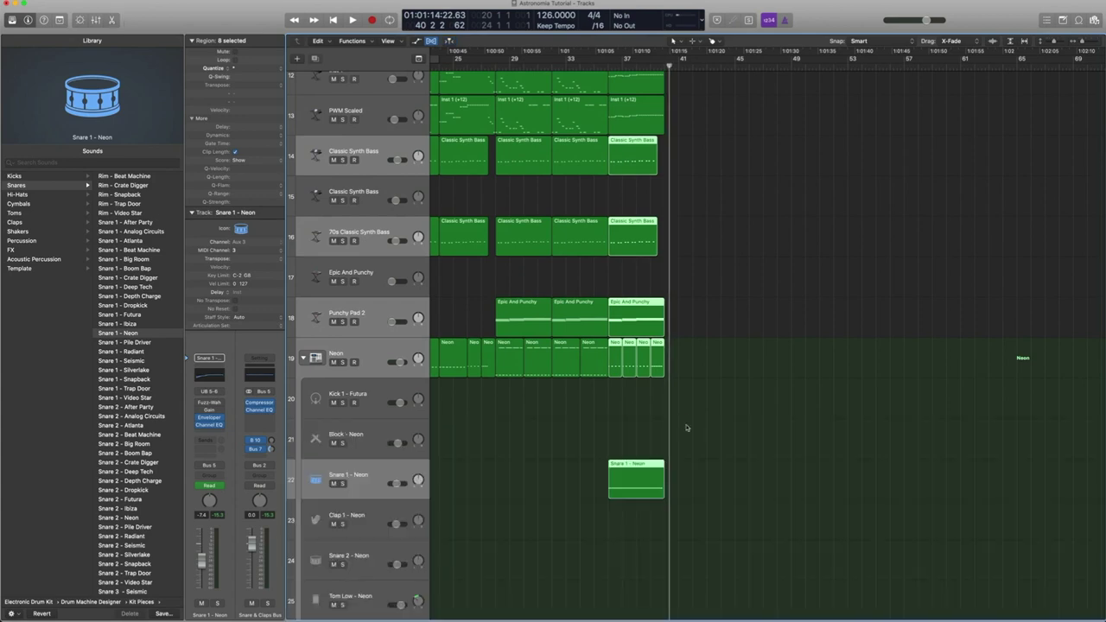
Step: Select the last-bar Epic And Punchy, Neon and Snare regions and play them zoomed out
{"action": "left_click_drag", "start_coordinate": [698, 512], "coordinate": [615, 366]}
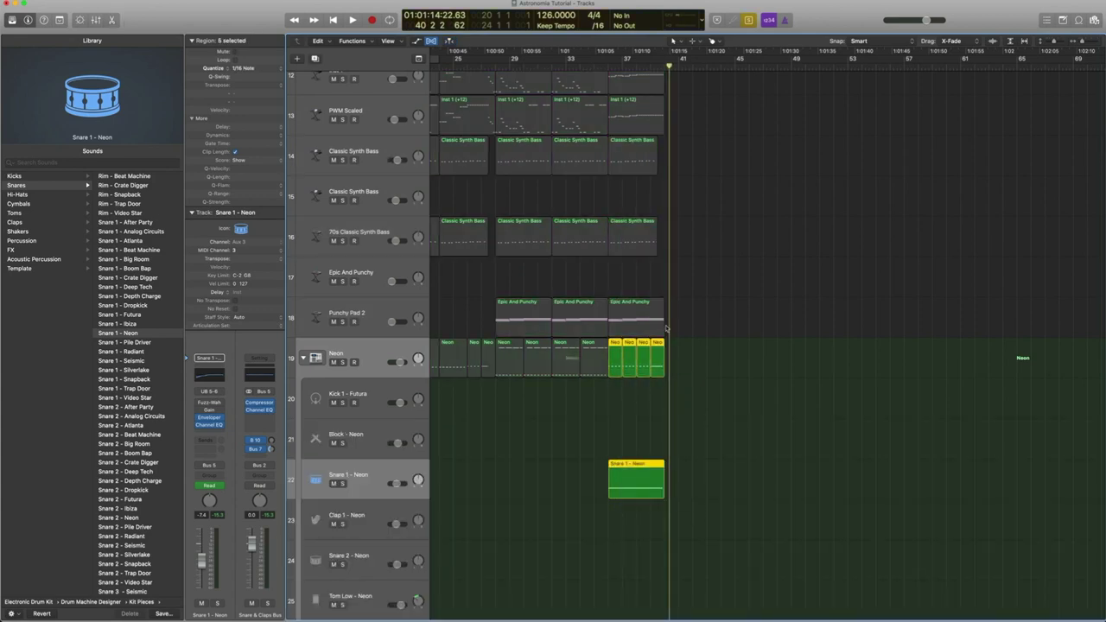
{"action": "left_click_drag", "start_coordinate": [704, 547], "coordinate": [609, 294]}
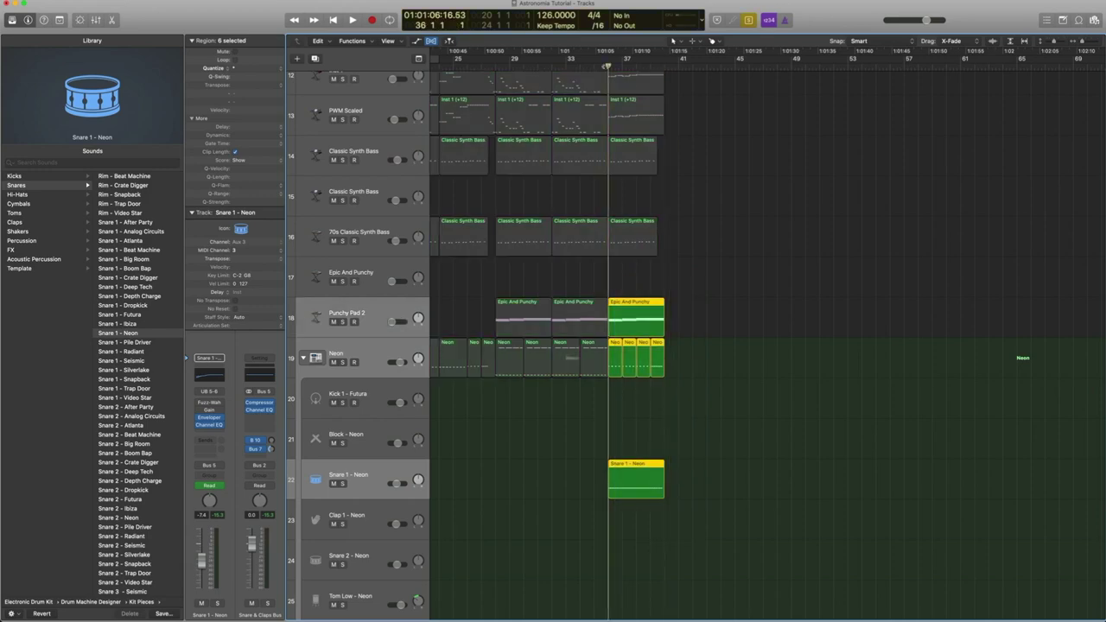
{"action": "key", "text": "space"}
{"action": "key", "text": "super+Left"}
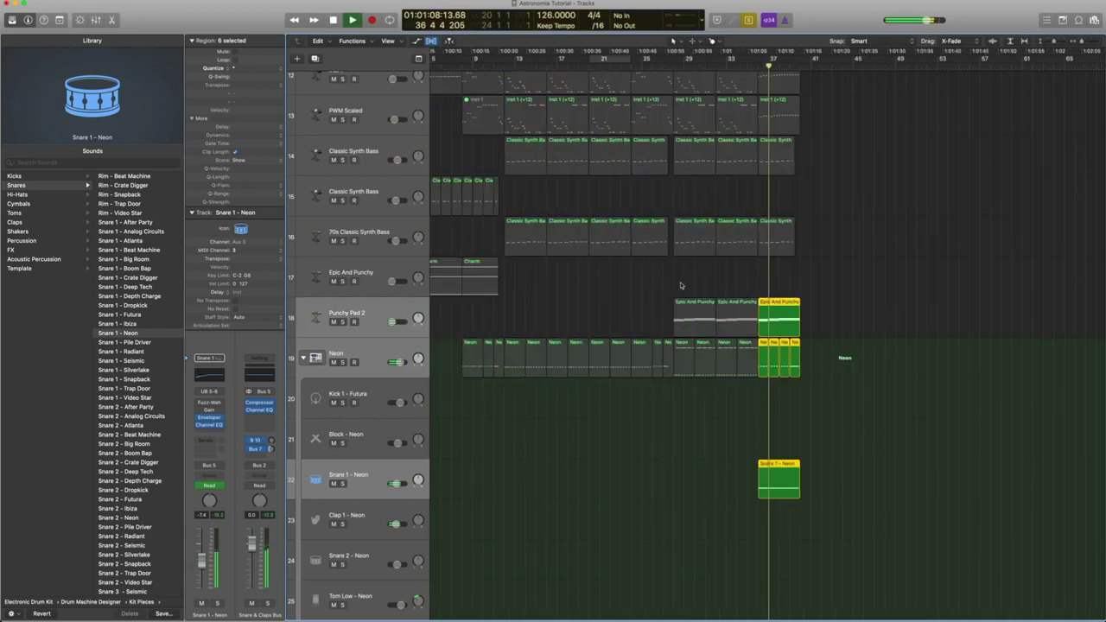
{"action": "key", "text": "super+Up"}
{"action": "key", "text": "super+Up"}
{"action": "key", "text": "super+Up"}
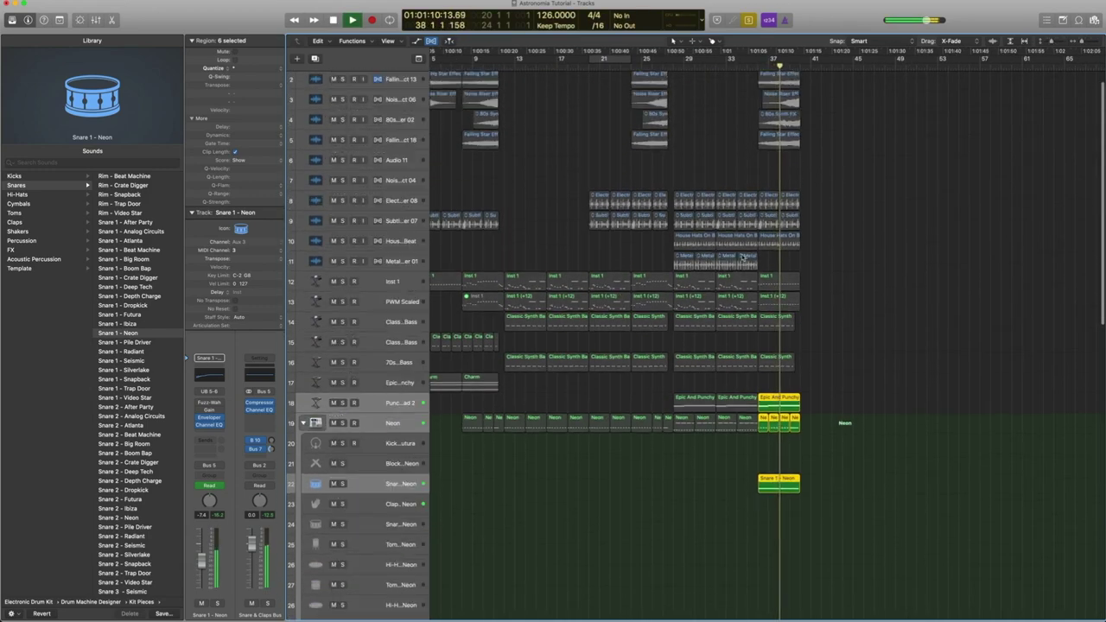
{"action": "key", "text": "space"}
Step: Audition the bar-37 topper, hat, Neon and snare regions in solo, then turn solo off
{"action": "left_click_drag", "start_coordinate": [814, 247], "coordinate": [774, 206]}
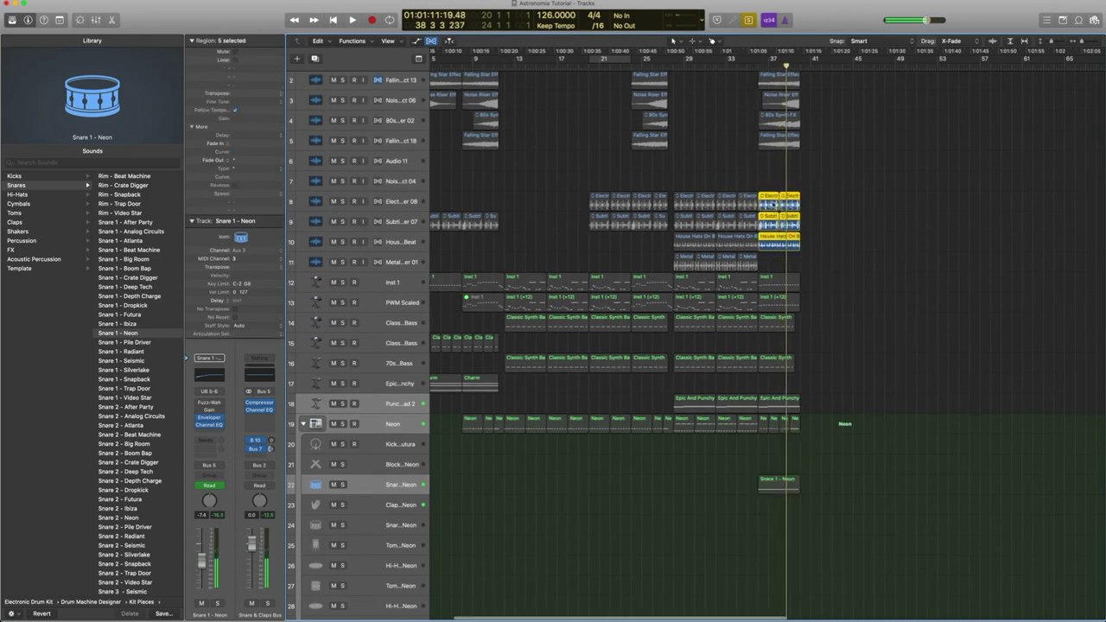
{"action": "left_click_drag", "start_coordinate": [827, 508], "coordinate": [759, 430]}
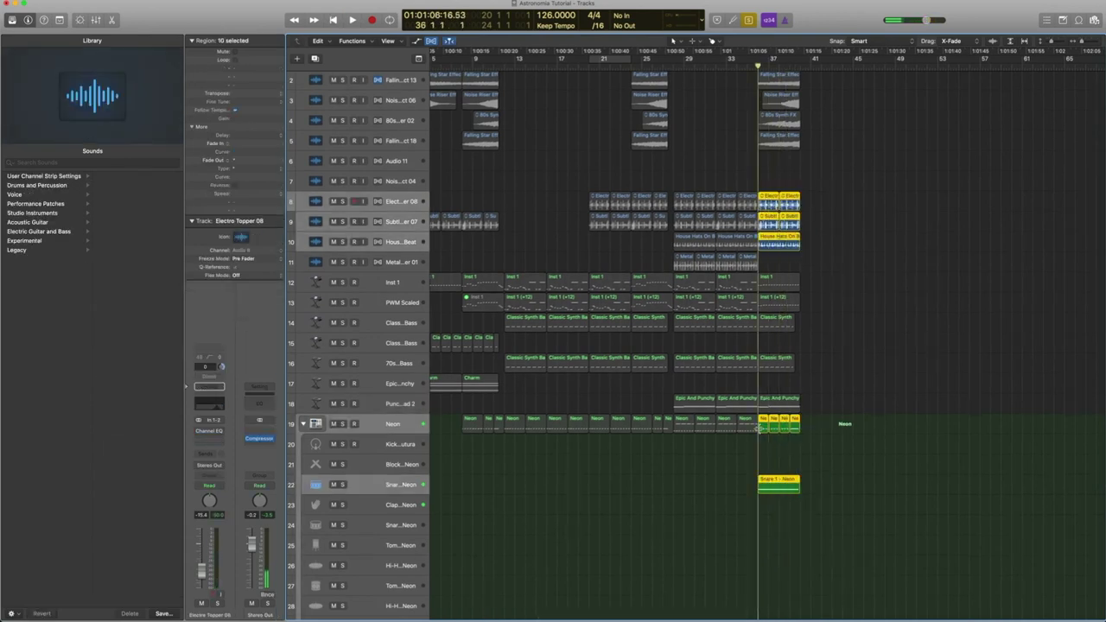
{"action": "key", "text": "space"}
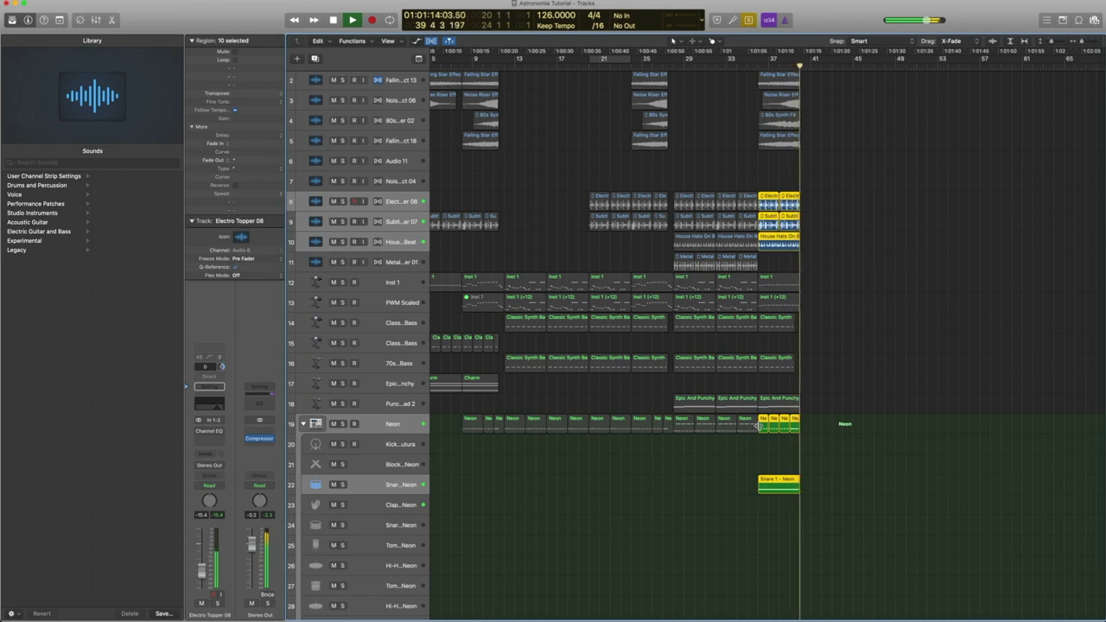
{"action": "key", "text": "space"}
{"action": "key", "text": "ctrl+s"}
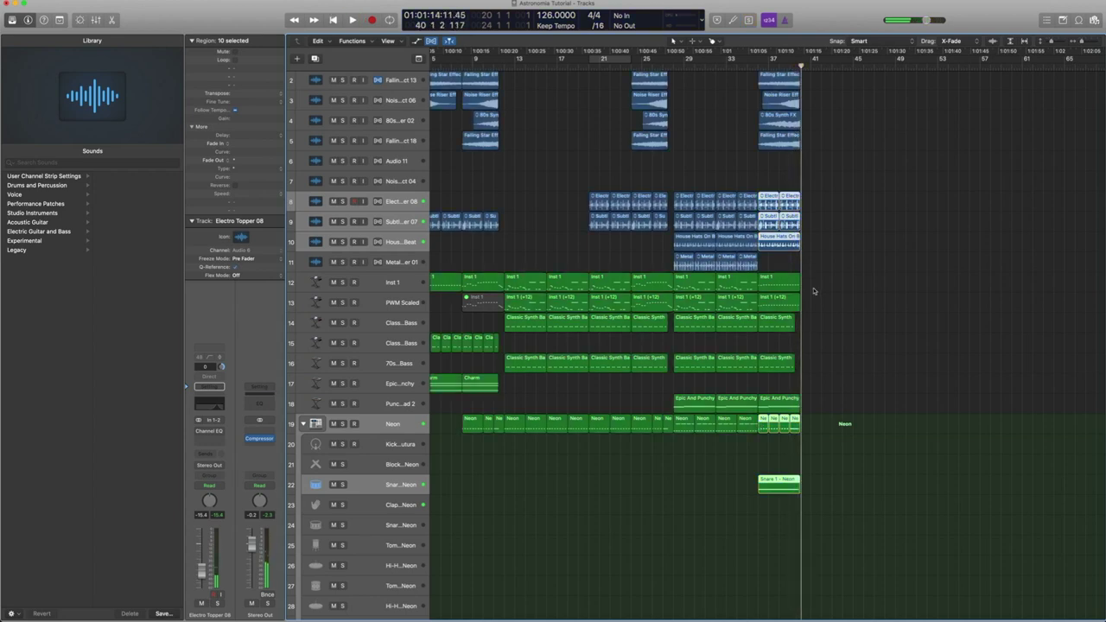
{"action": "left_click", "coordinate": [832, 323]}
Step: Enlarge track rows and select Inst 1, PWM Scaled and both Classic Synth Bass tracks
{"action": "scroll", "coordinate": [829, 319], "scroll_direction": "up", "scroll_amount": 2}
{"action": "scroll", "coordinate": [829, 320], "scroll_direction": "left", "scroll_amount": 3}
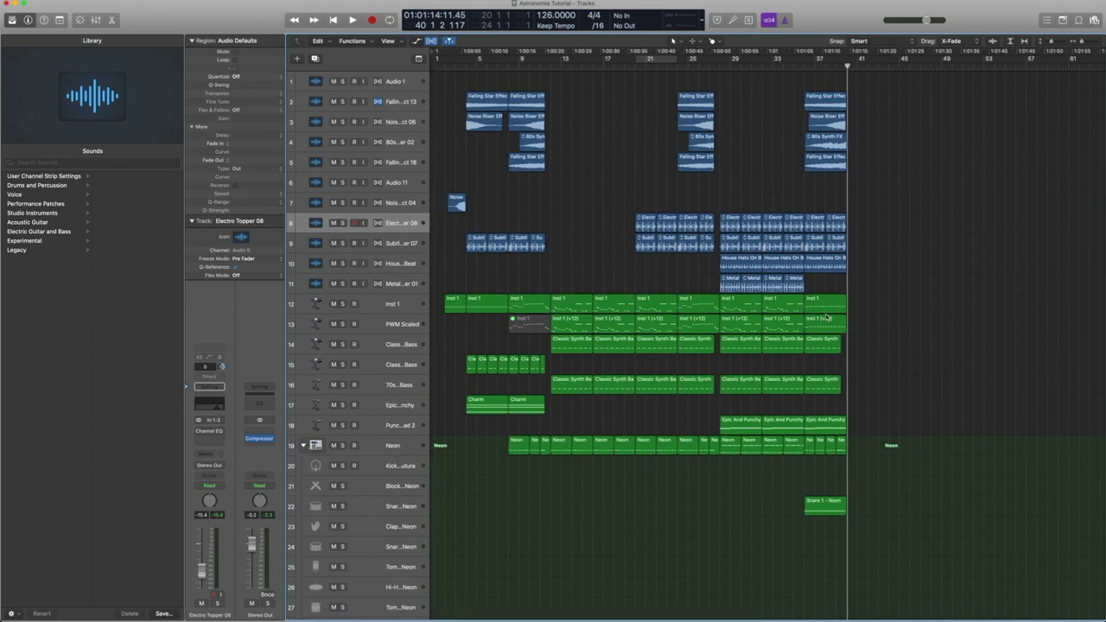
{"action": "key", "text": "super+Down"}
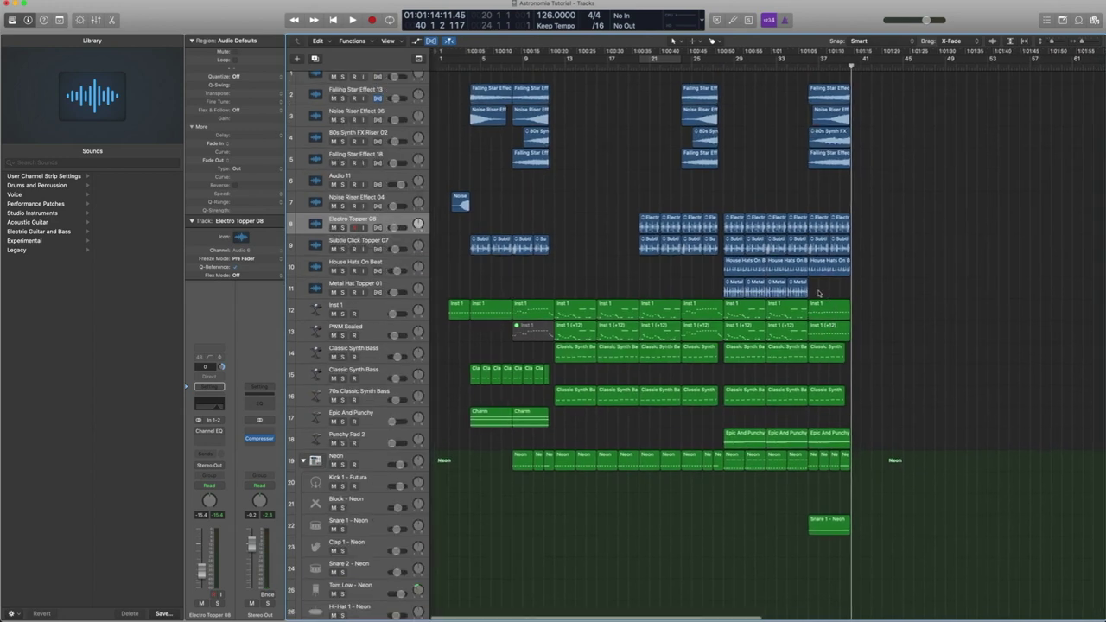
{"action": "left_click", "coordinate": [358, 308]}
{"action": "left_click", "coordinate": [369, 332]}
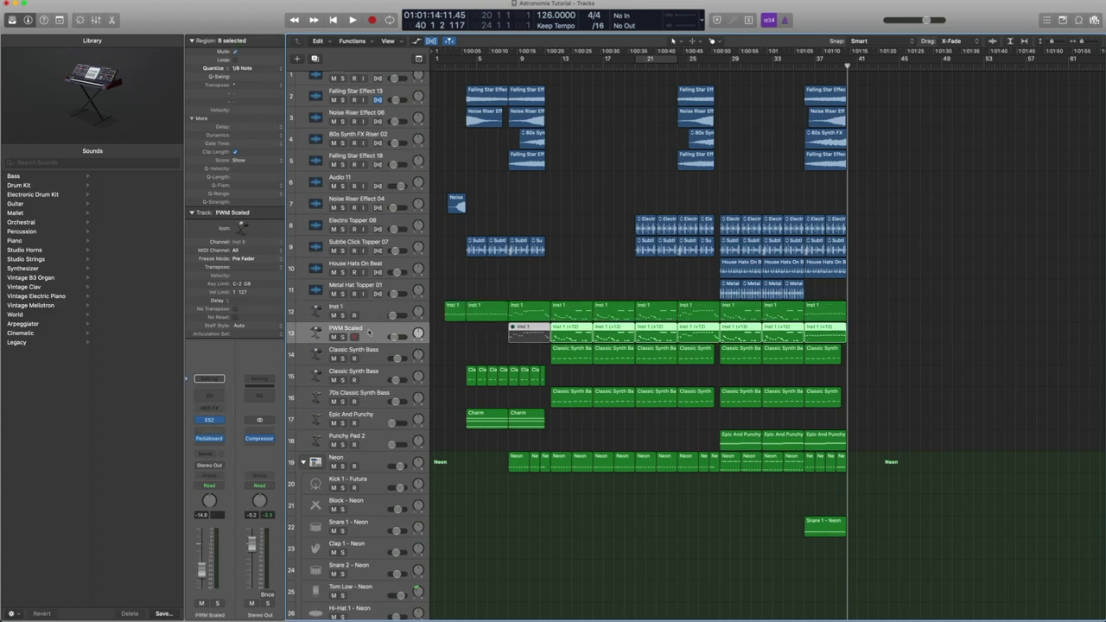
{"action": "left_click", "coordinate": [372, 353]}
{"action": "left_click", "coordinate": [368, 376]}
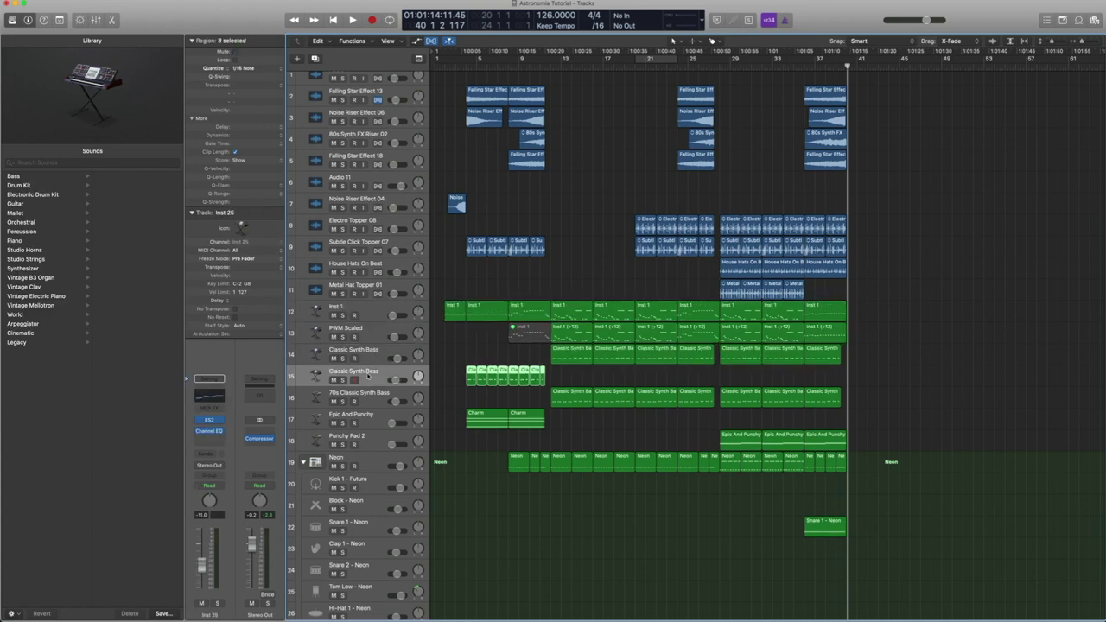
{"action": "scroll", "coordinate": [374, 376], "scroll_direction": "right", "scroll_amount": 1}
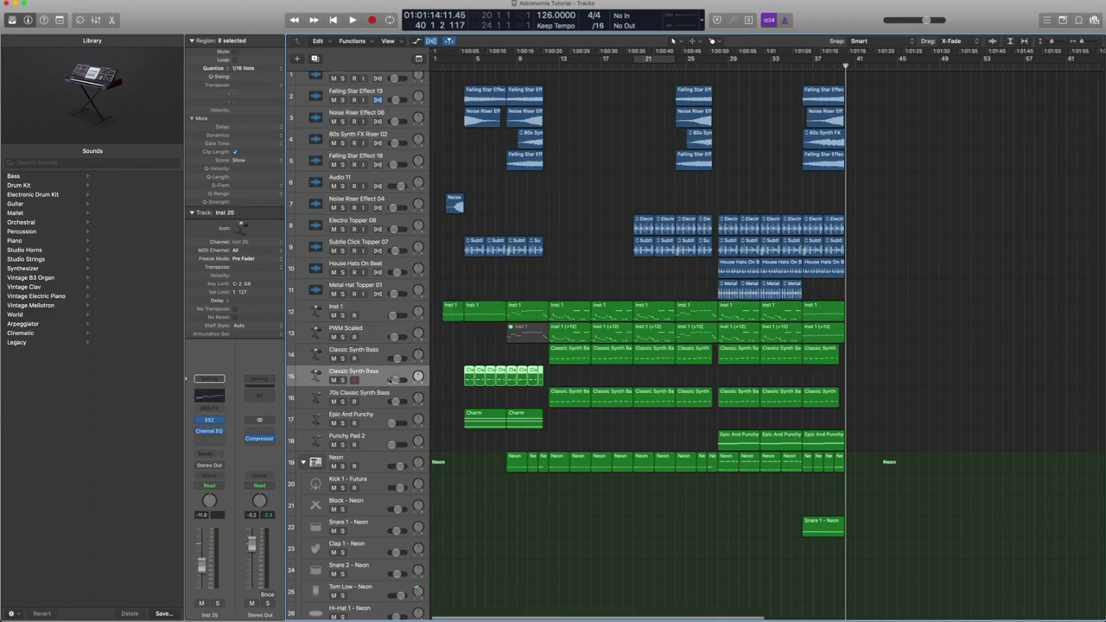
{"action": "scroll", "coordinate": [404, 377], "scroll_direction": "left", "scroll_amount": 2}
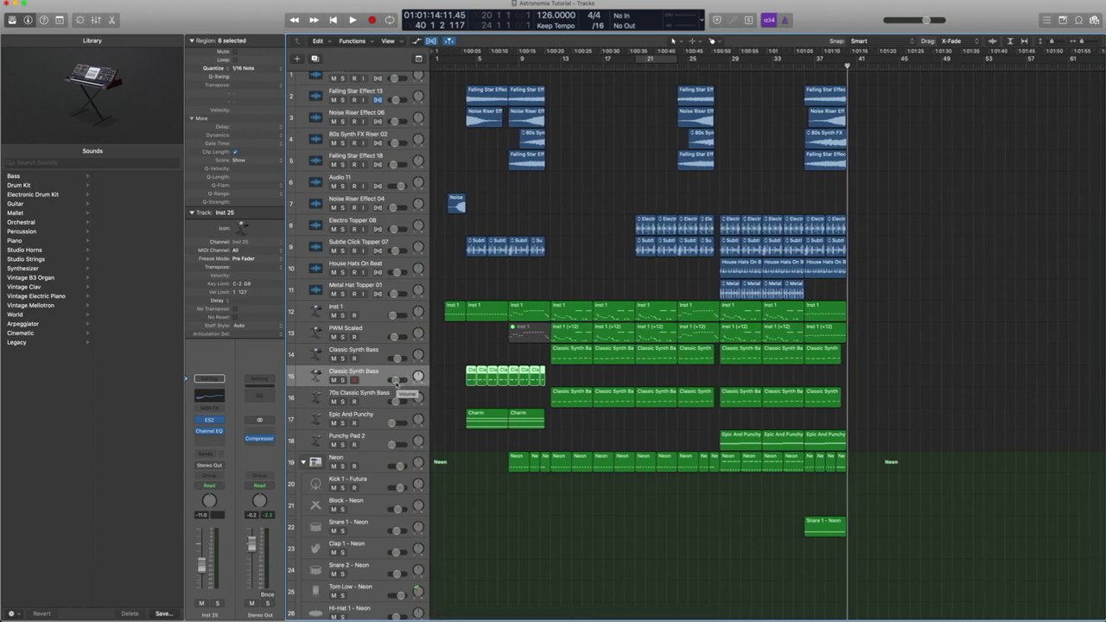
Step: Select the 70s Classic Synth Bass track and open the Stereo Out Compressor settings
{"action": "left_click", "coordinate": [368, 350]}
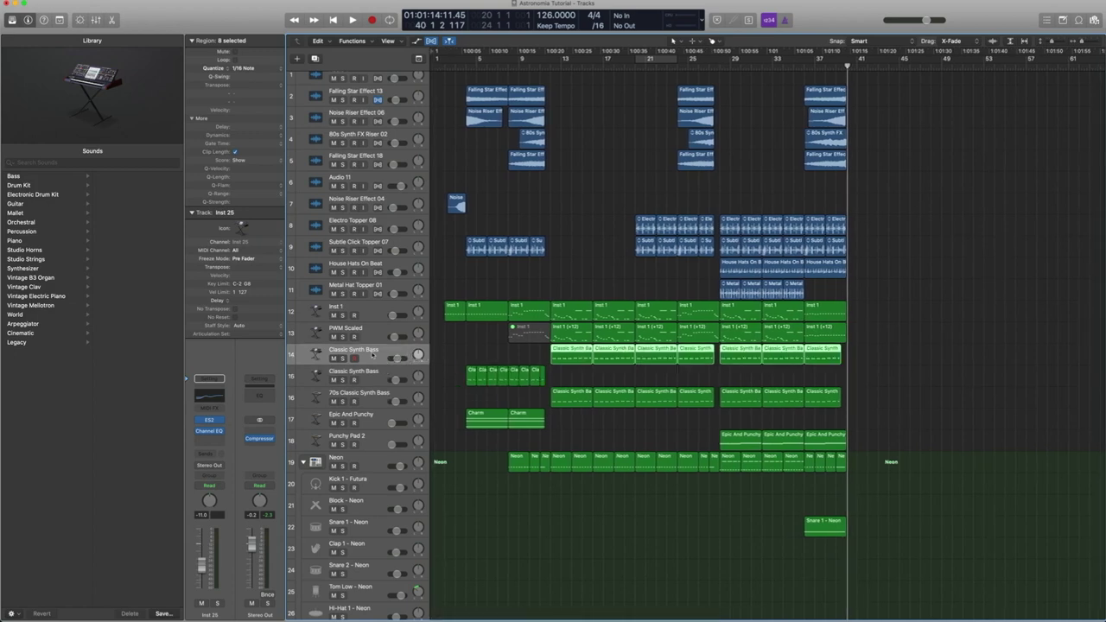
{"action": "left_click", "coordinate": [369, 378]}
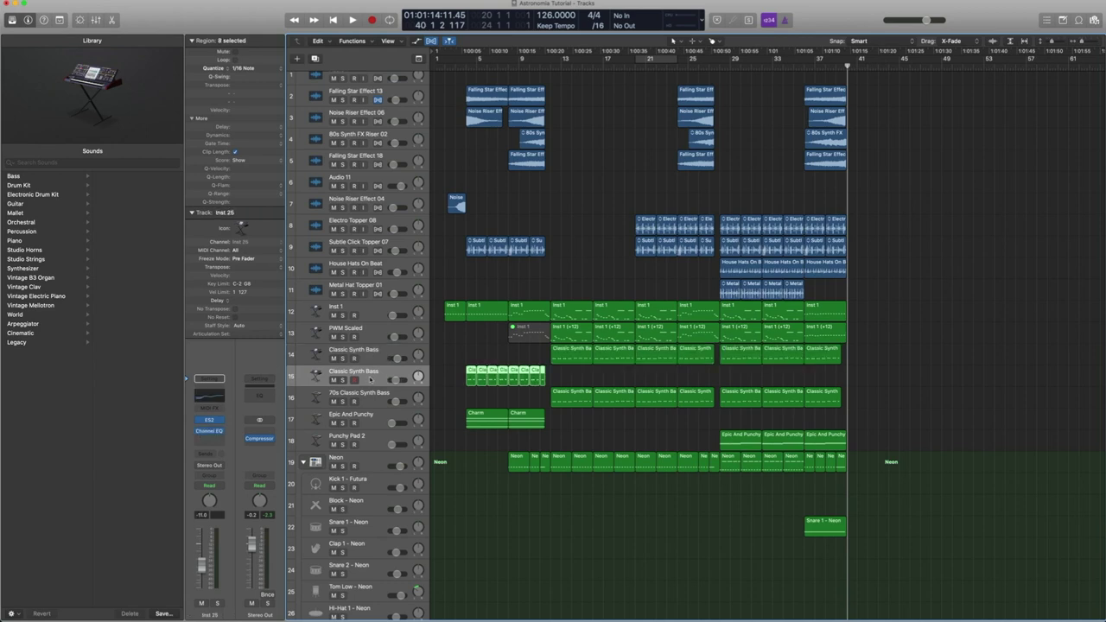
{"action": "left_click", "coordinate": [379, 399]}
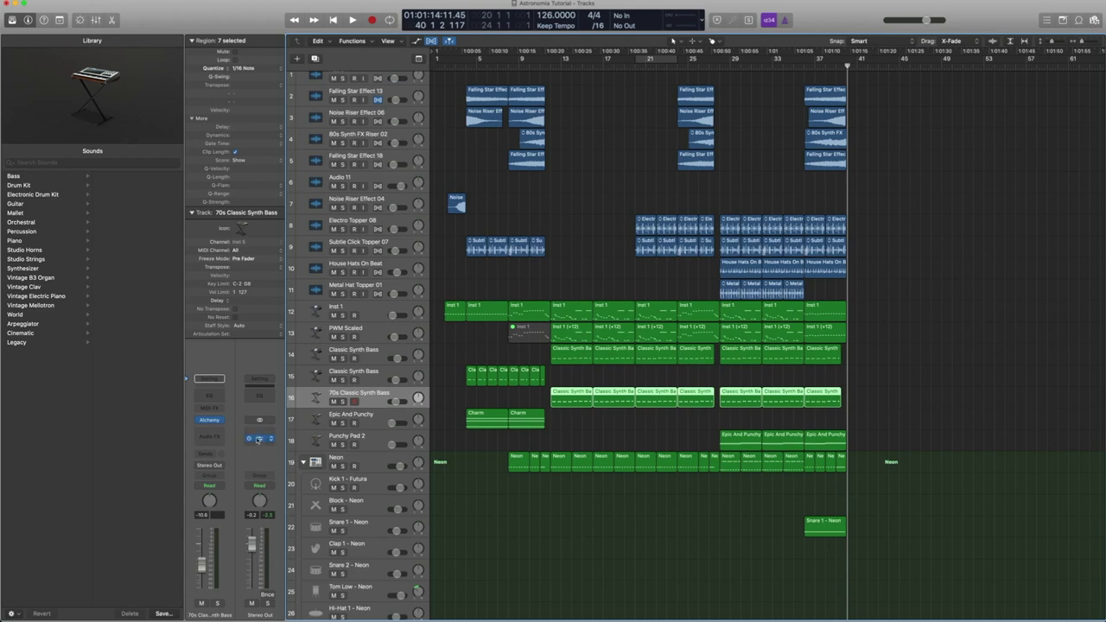
{"action": "left_click", "coordinate": [259, 438]}
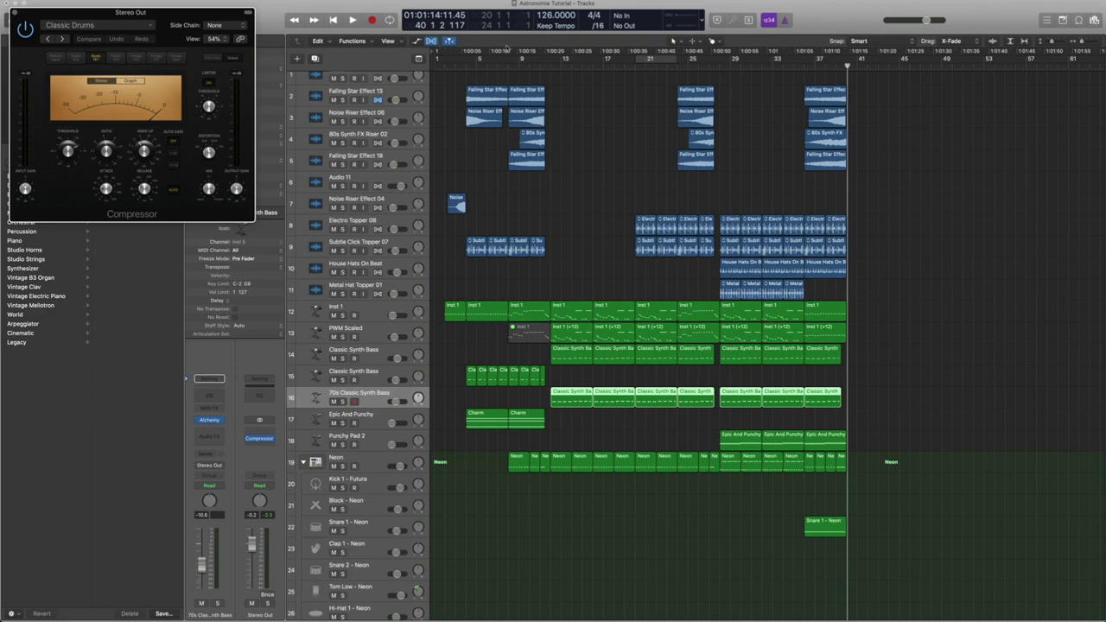
{"action": "left_click", "coordinate": [445, 67]}
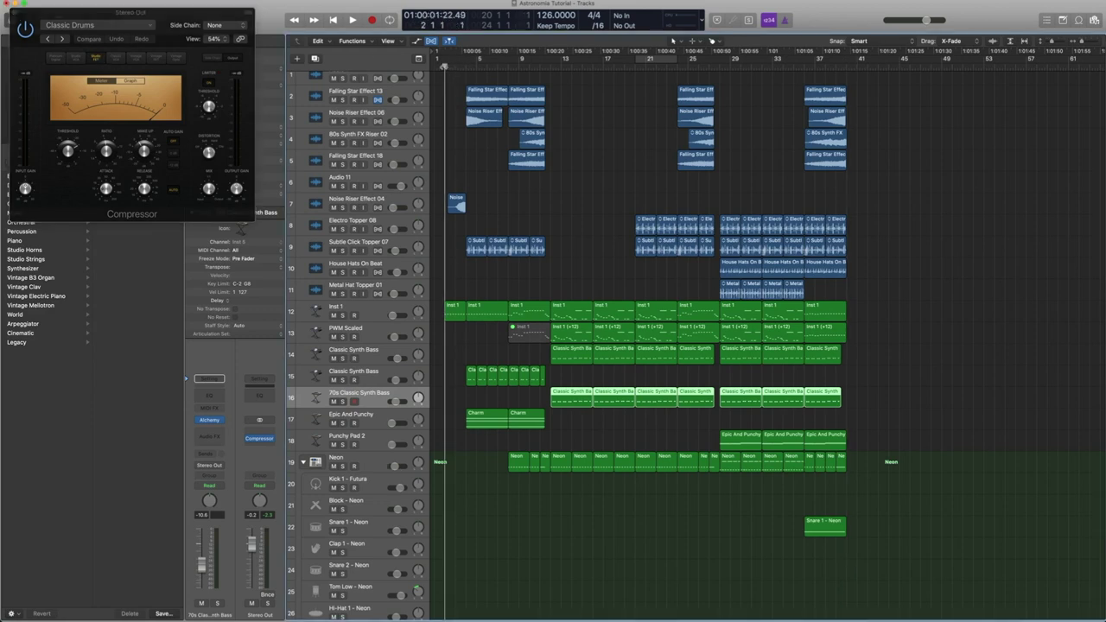
{"action": "left_click", "coordinate": [466, 66]}
{"action": "key", "text": "space"}
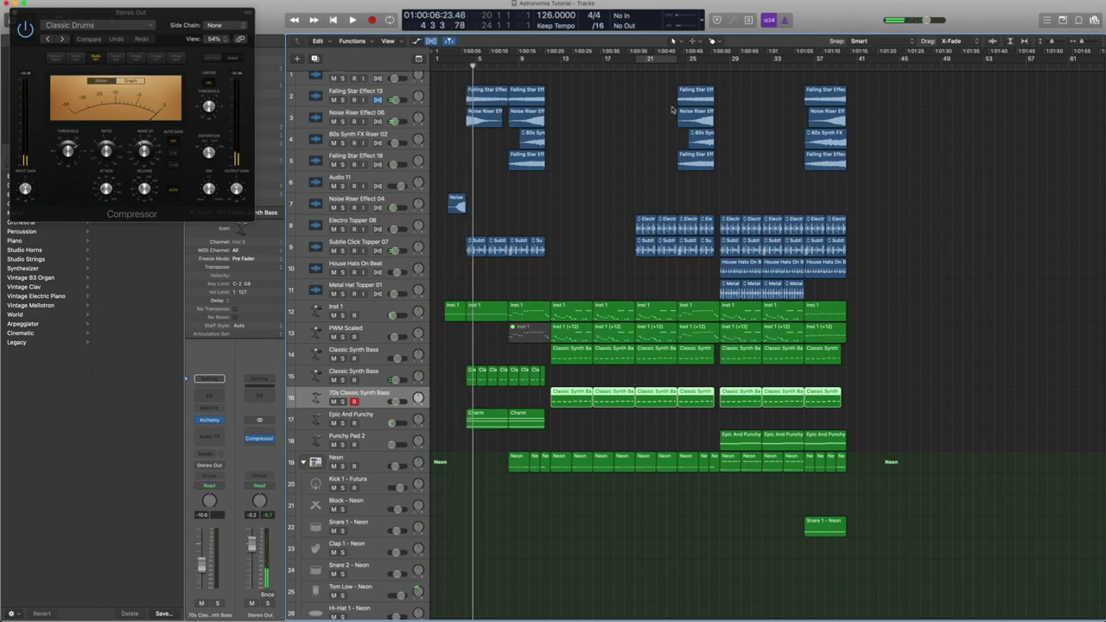
{"action": "double_click", "coordinate": [721, 67]}
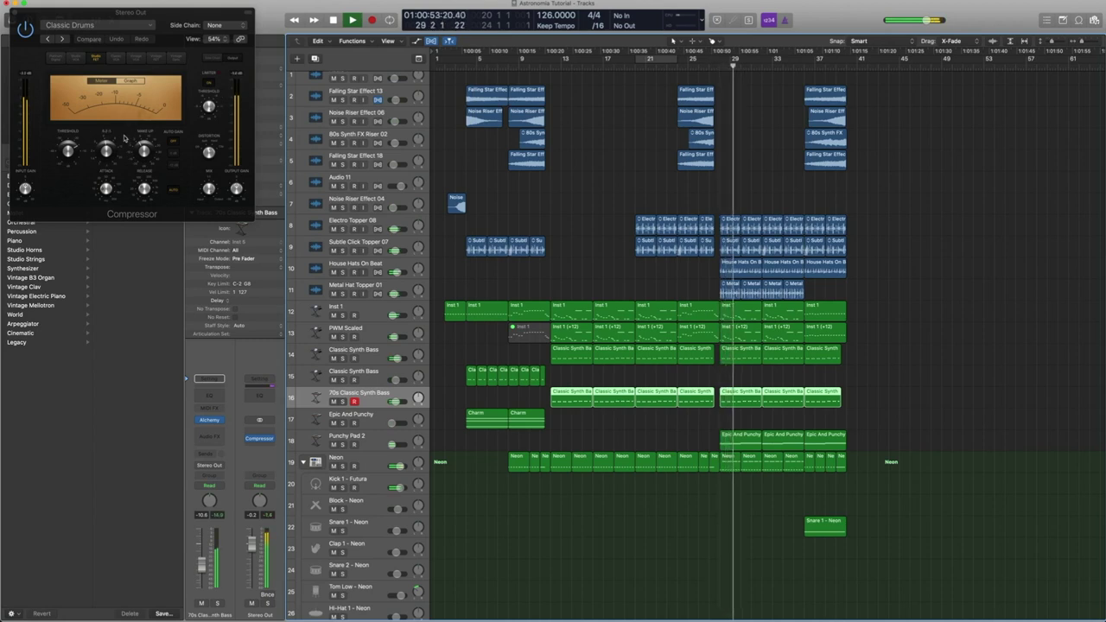
{"action": "key", "text": "space"}
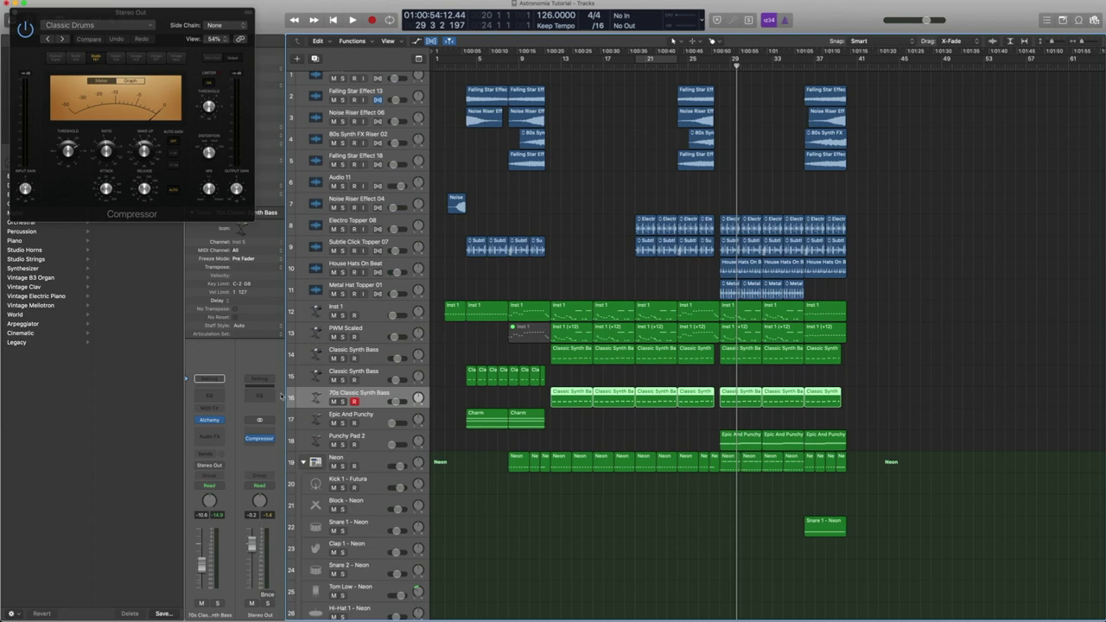
{"action": "left_click", "coordinate": [679, 273]}
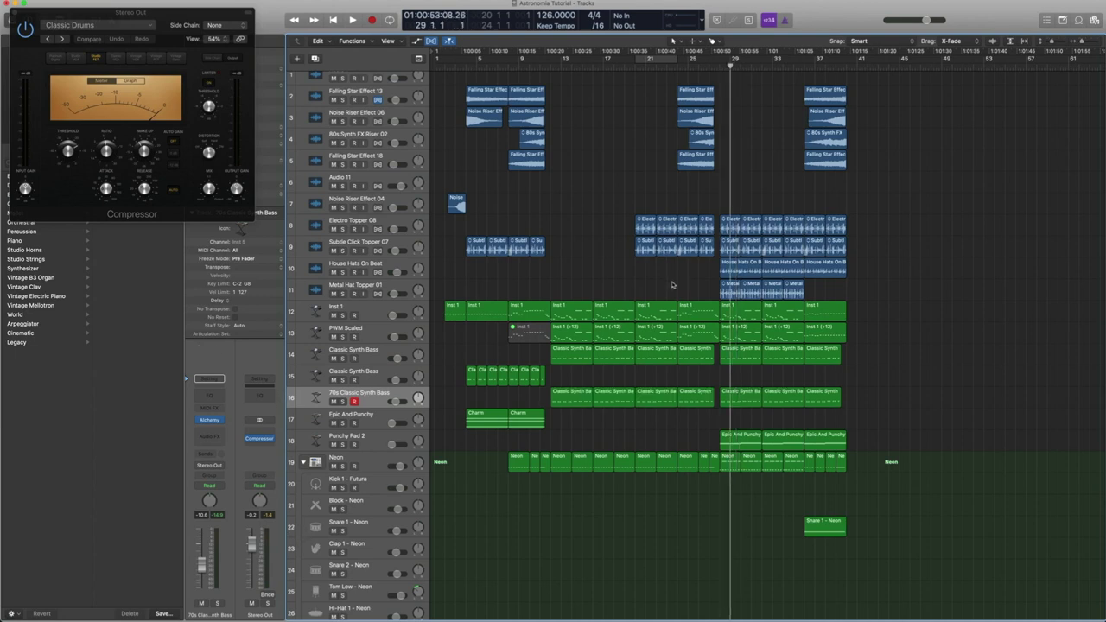
{"action": "key", "text": "space"}
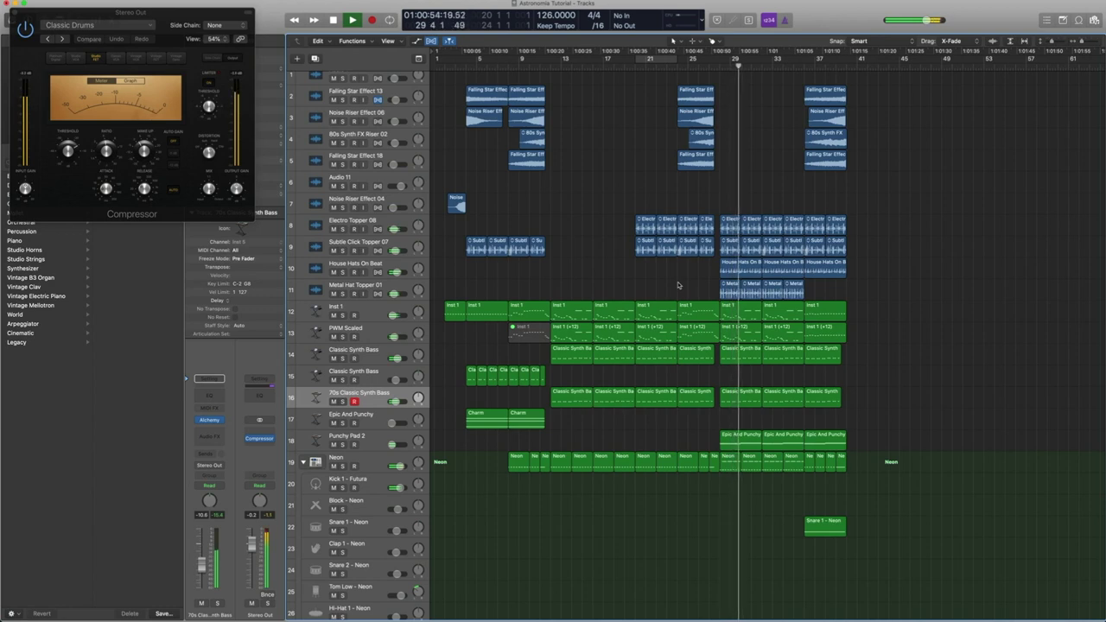
{"action": "key", "text": "space"}
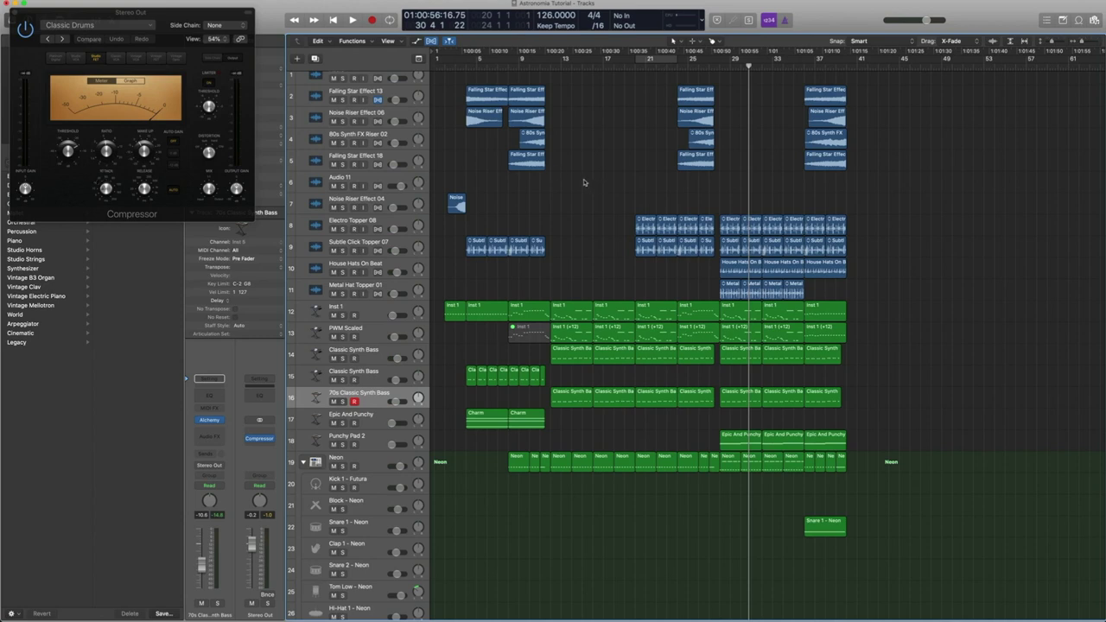
{"action": "key", "text": "super+Right"}
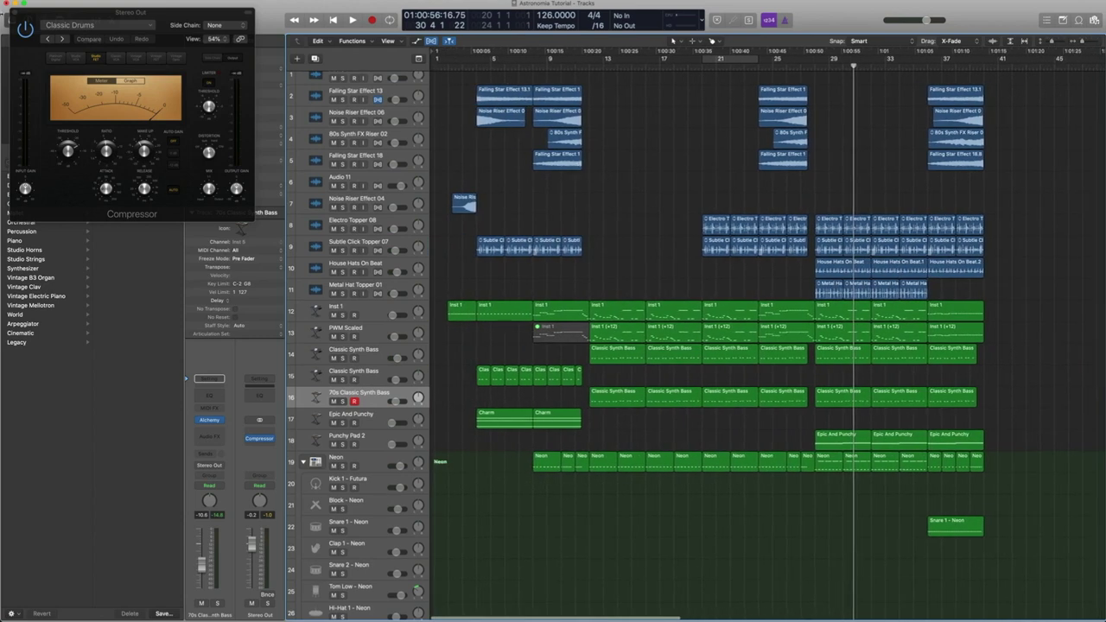
Step: Close the Compressor, set then remove a bar 1–41 cycle range, and return to bar 28
{"action": "left_click", "coordinate": [13, 12]}
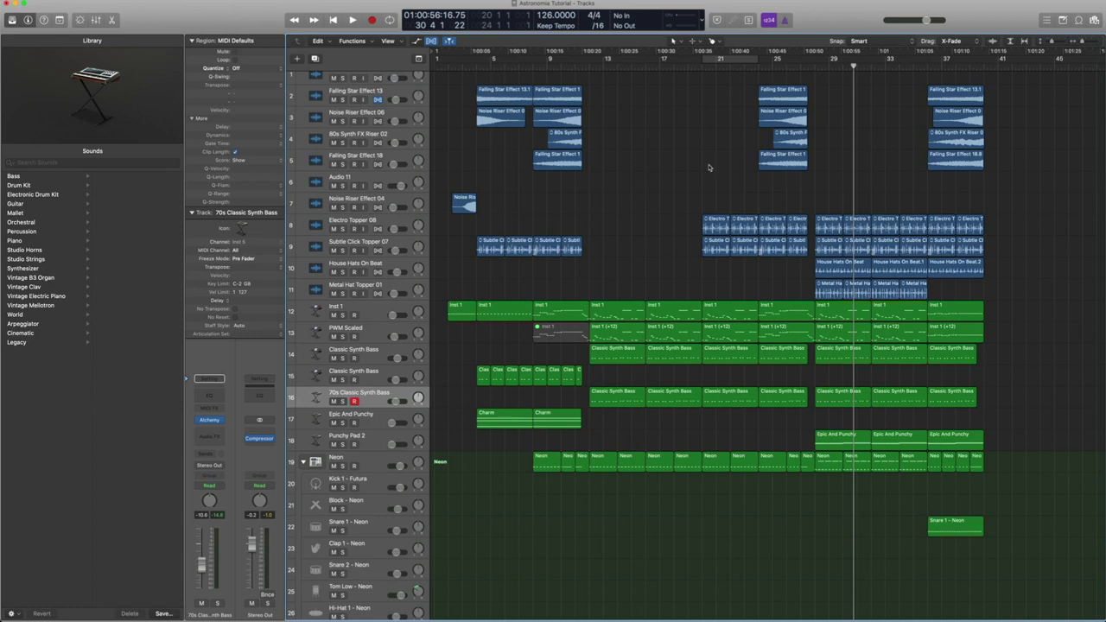
{"action": "scroll", "coordinate": [708, 167], "scroll_direction": "up", "scroll_amount": 1}
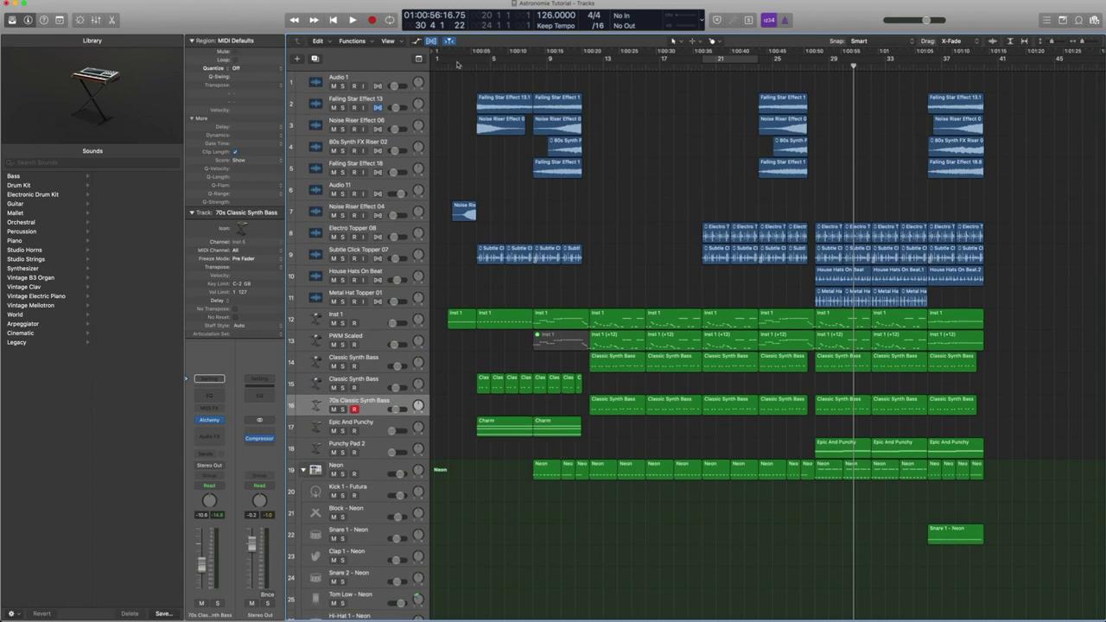
{"action": "left_click_drag", "start_coordinate": [449, 61], "coordinate": [986, 61]}
{"action": "left_click", "coordinate": [985, 62]}
{"action": "key", "text": "comma"}
{"action": "key", "text": "comma"}
{"action": "key", "text": "comma"}
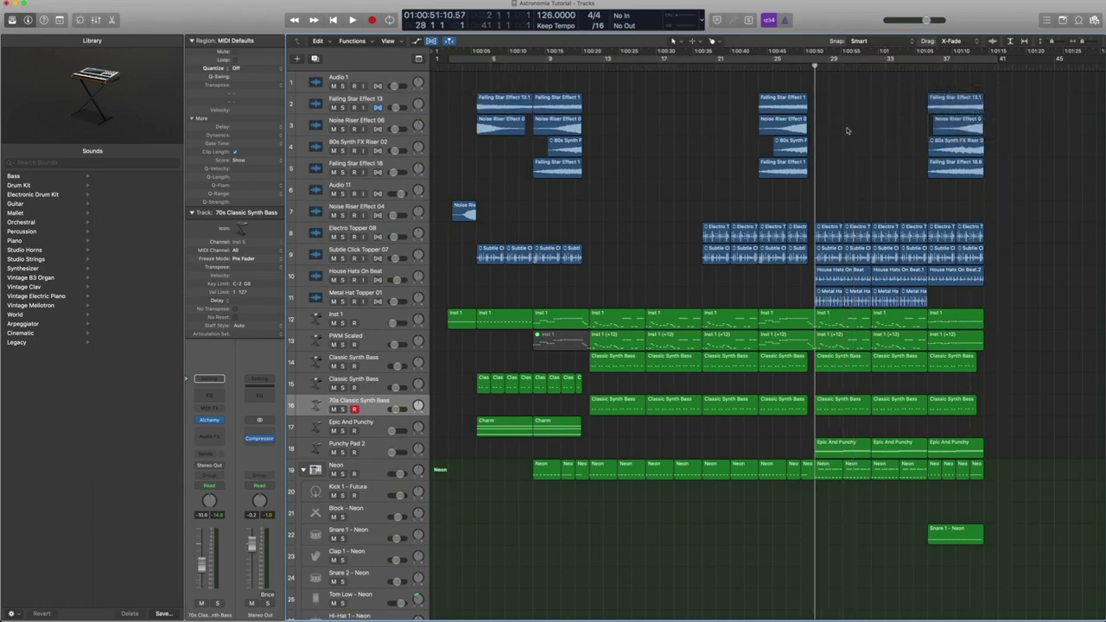
{"action": "scroll", "coordinate": [845, 130], "scroll_direction": "down", "scroll_amount": 1}
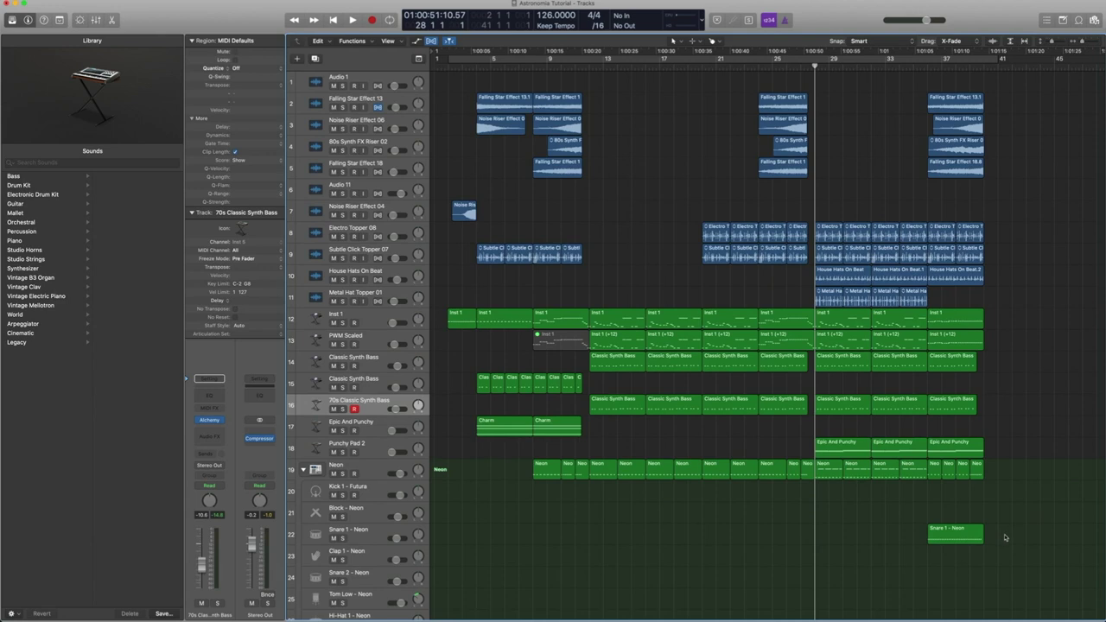
{"action": "mouse_move", "coordinate": [267, 443]}
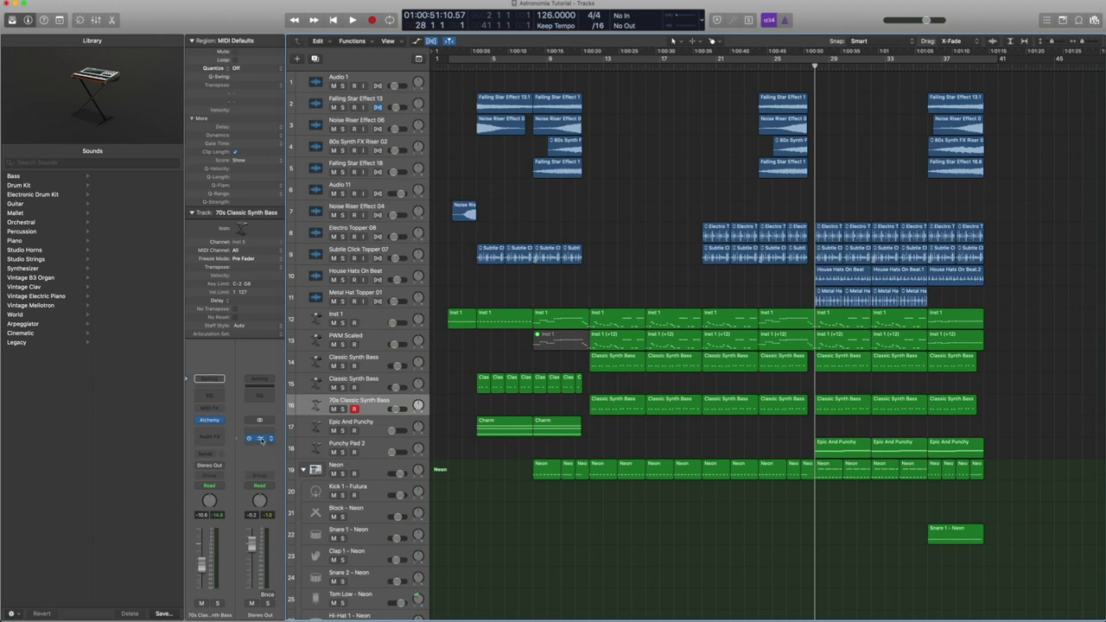